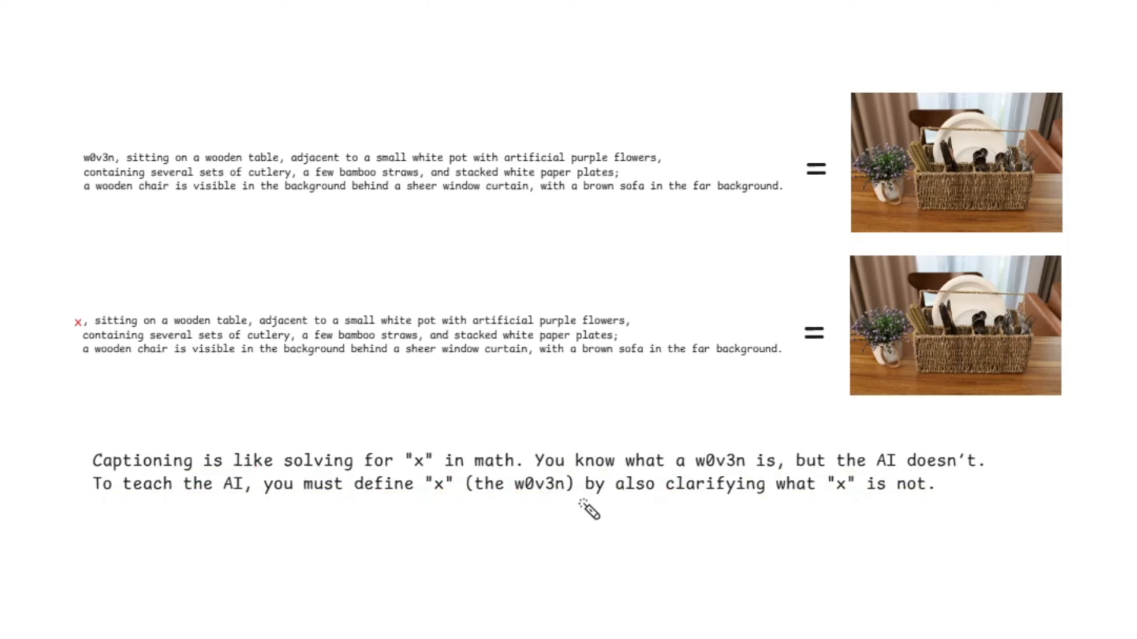
left_click_drag(577, 497, 991, 506)
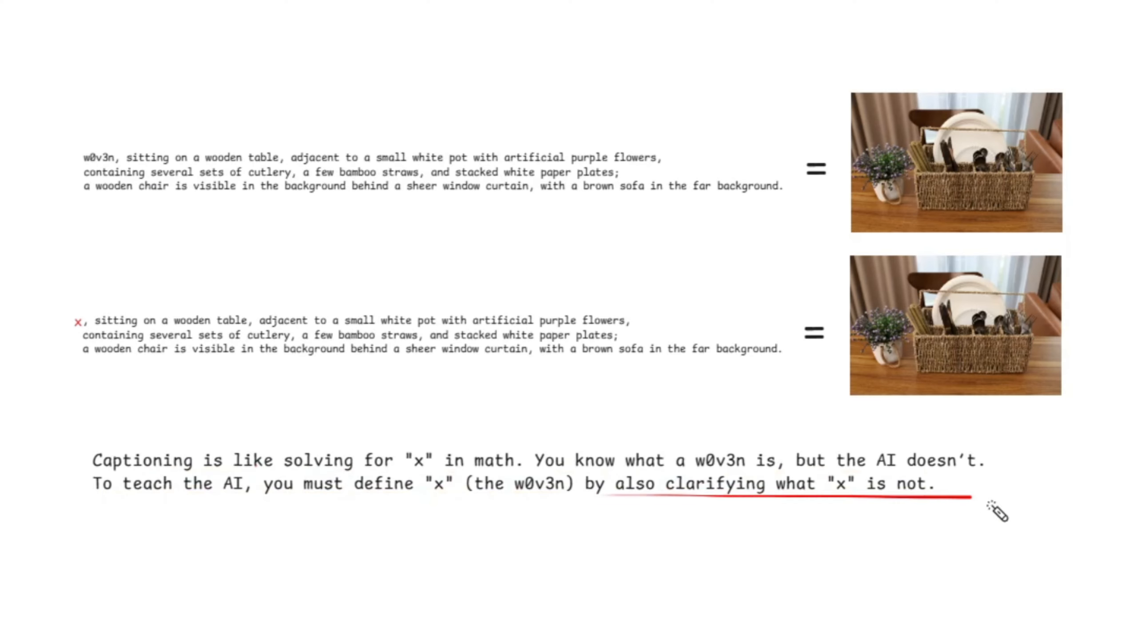
left_click_drag(573, 501, 1008, 511)
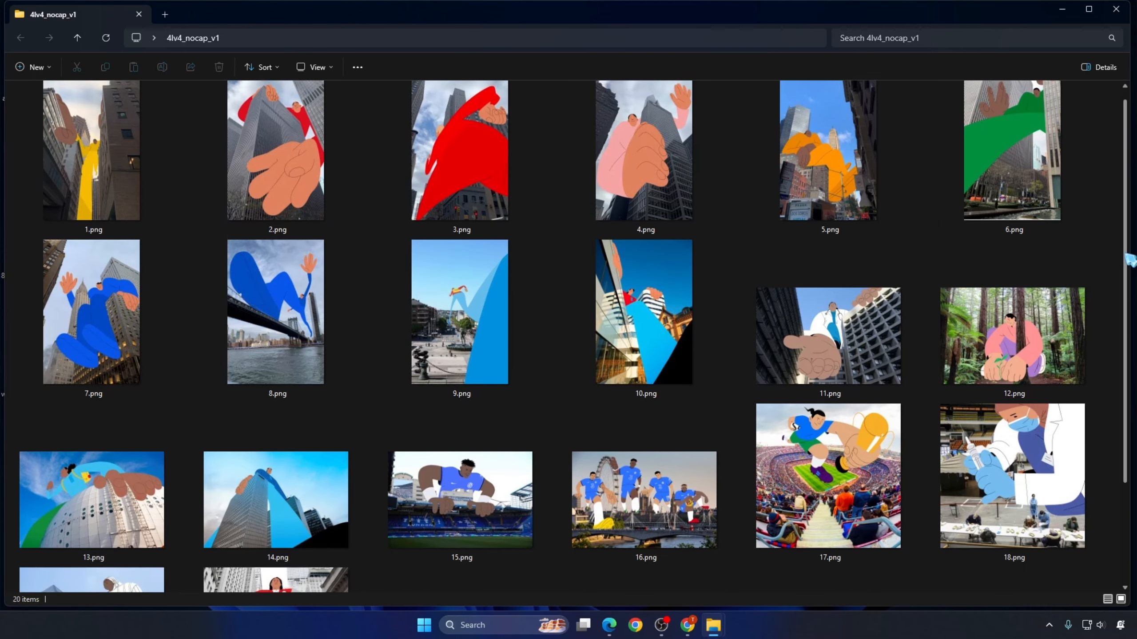
left_click_drag(1125, 255, 1124, 382)
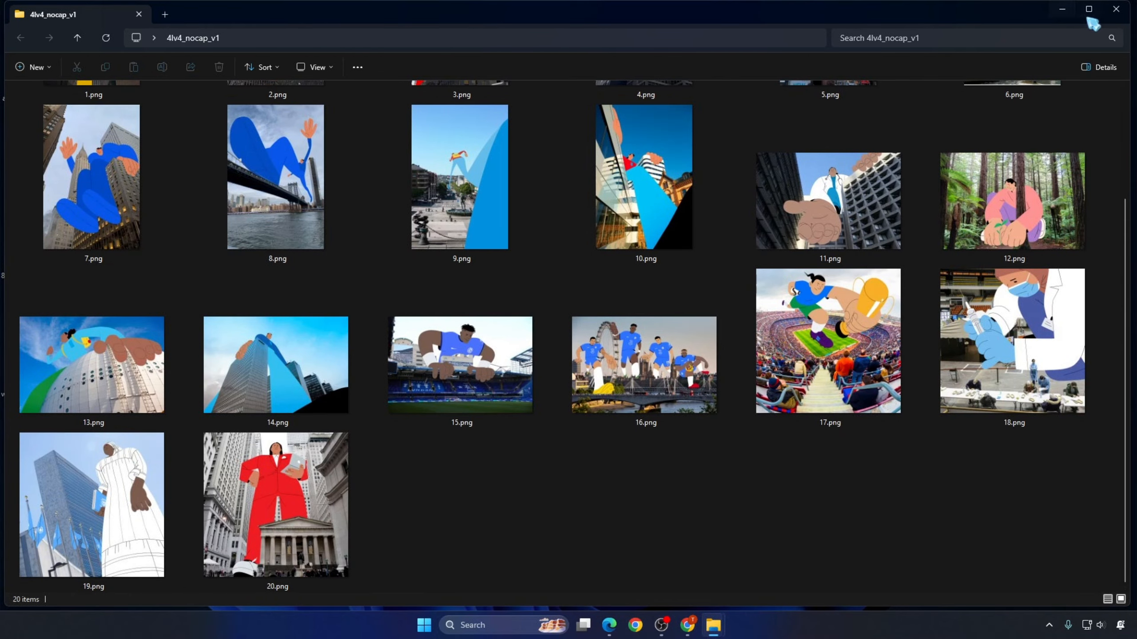
Step: Close the 4lv4_nocap_v1 dataset folder and view a generated image in that model's result images folder
left_click(1117, 8)
left_click(717, 626)
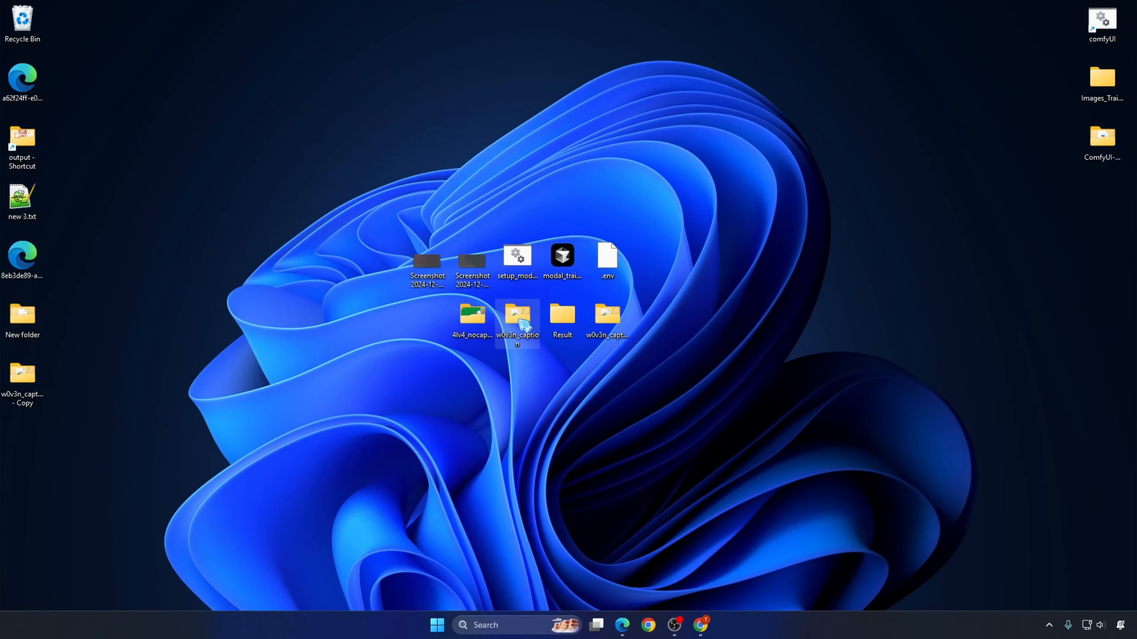
double_click(520, 321)
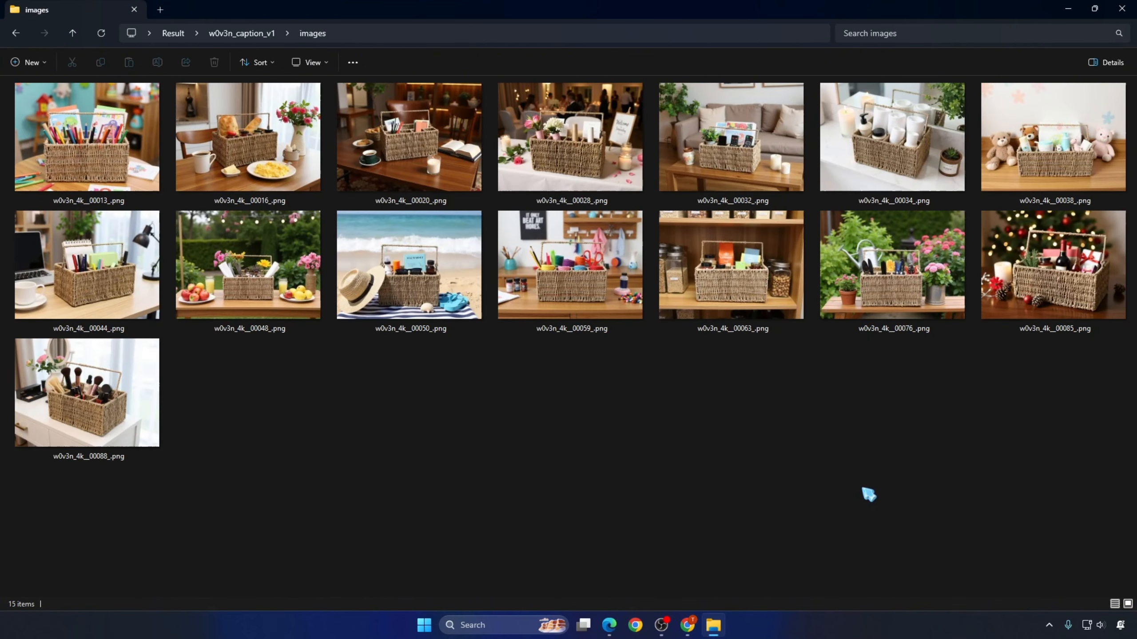
Step: Open w0v3n_4k__00013_.png from the w0v3n_caption_v1 result images and browse through the images that follow it
left_click(117, 164)
key("Return")
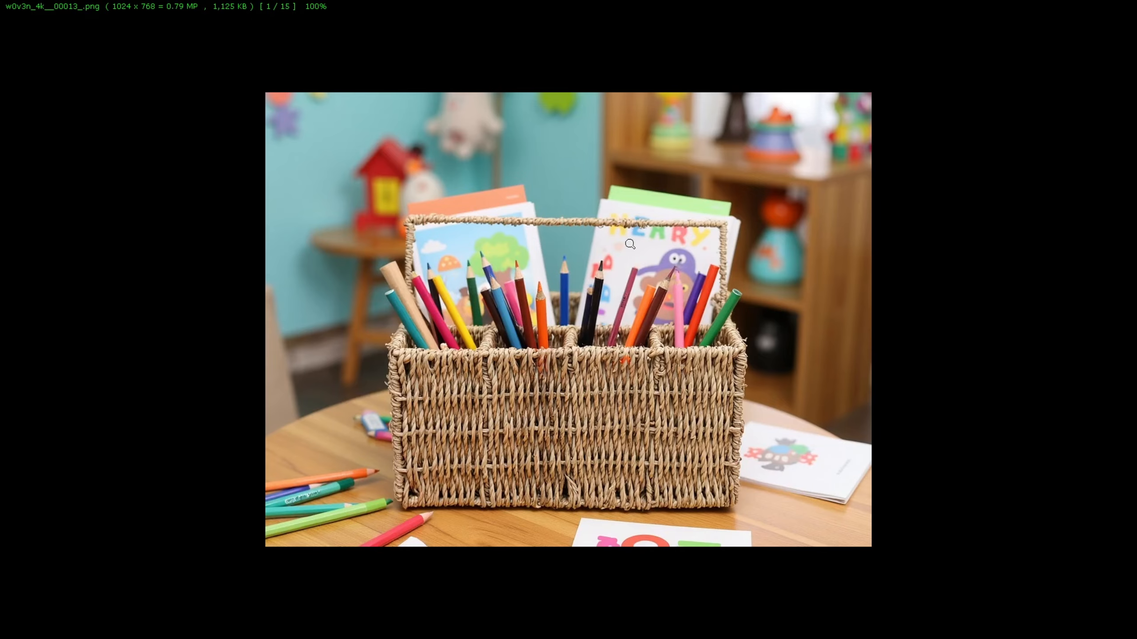
key("Right")
key("Right")
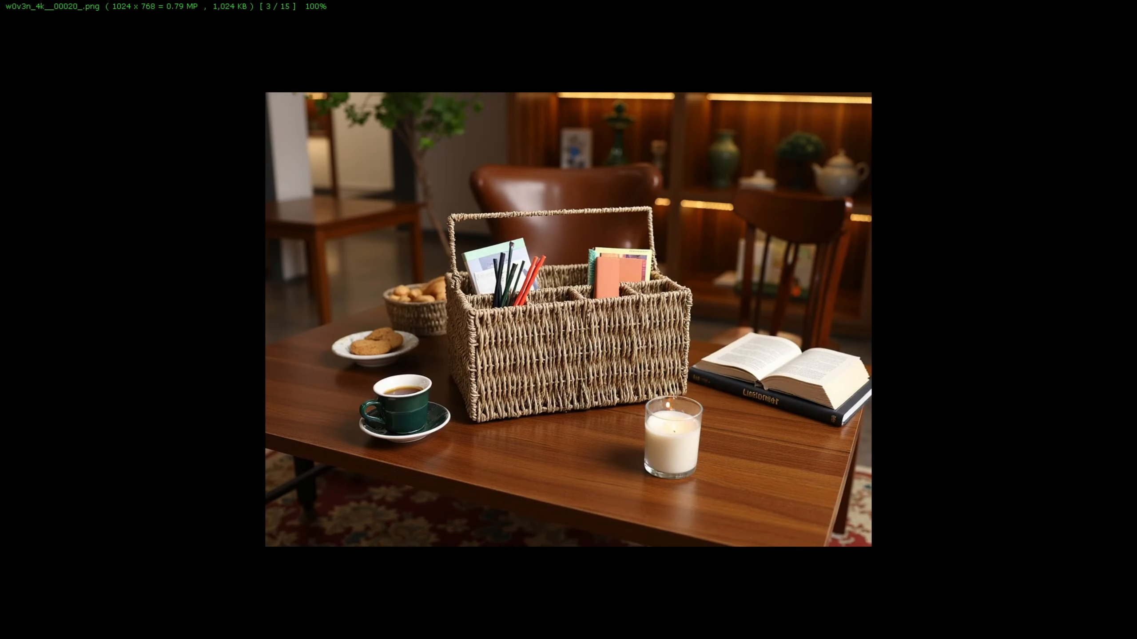
key("Right")
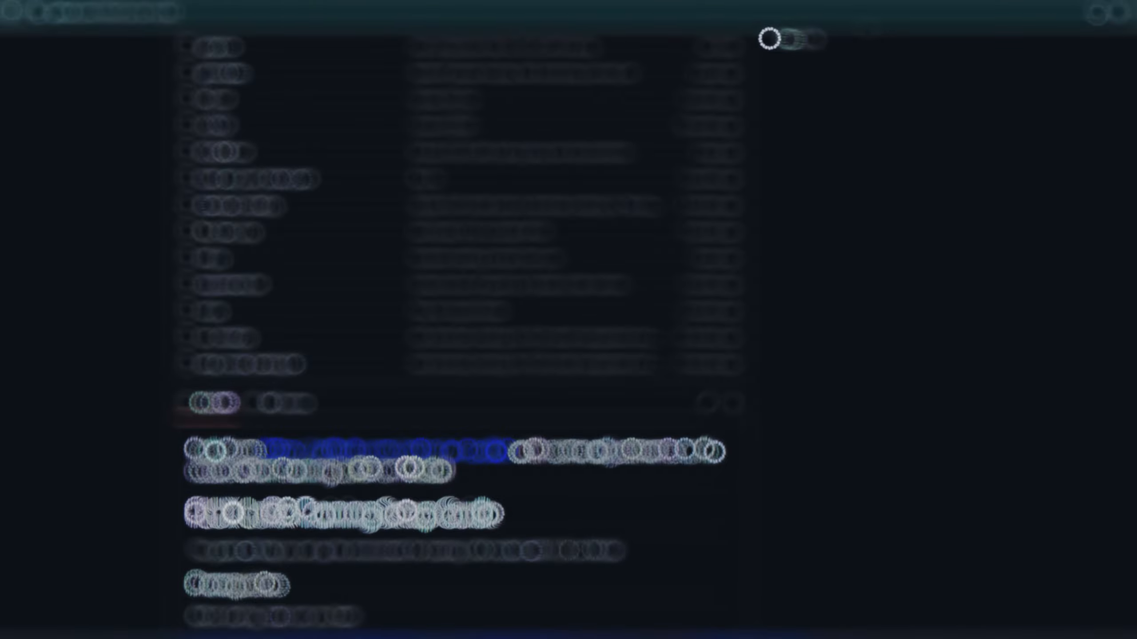
Step: Examine the address, file list and README introduction of the AINxtGen/ai-toolkit repository on GitHub
scroll(117, 309, "up", 10)
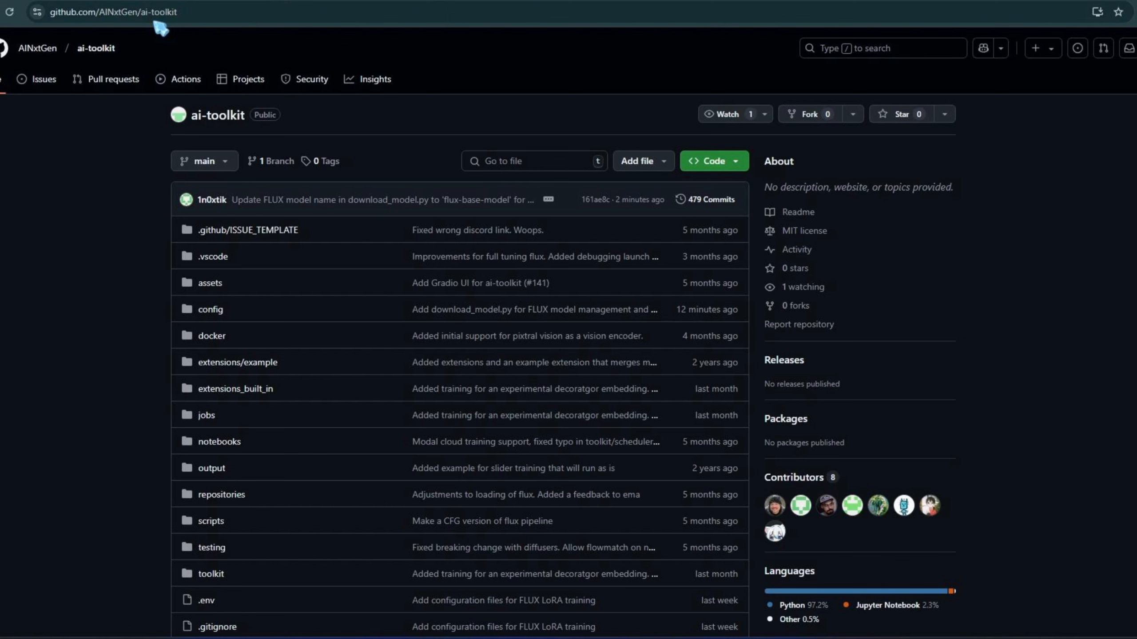
left_click(164, 12)
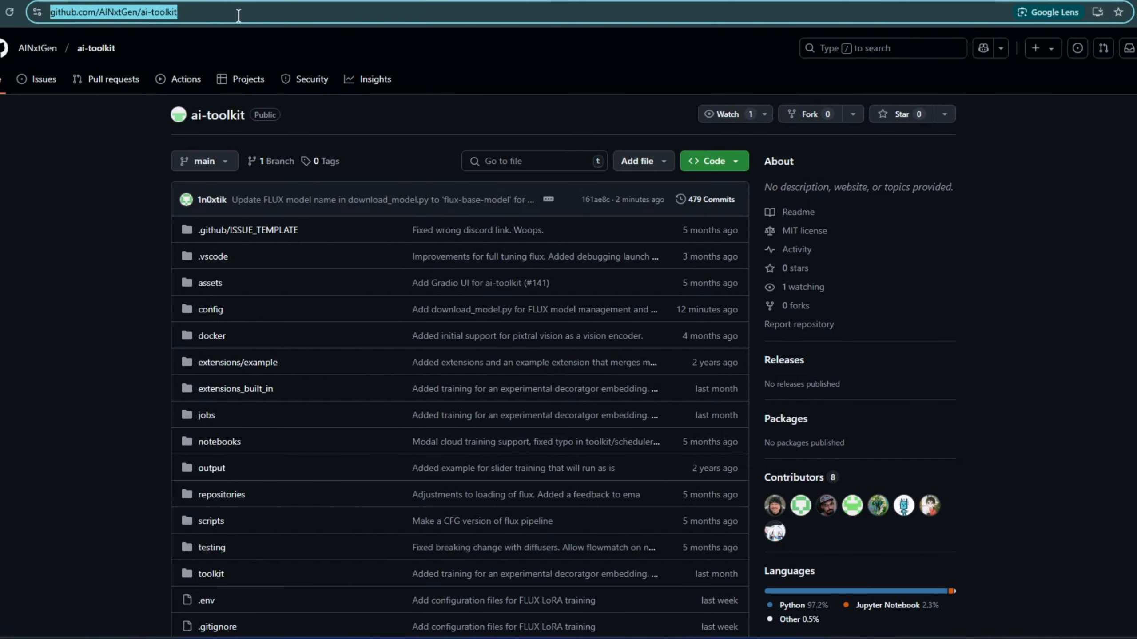
left_click(130, 144)
scroll(118, 289, "down", 10)
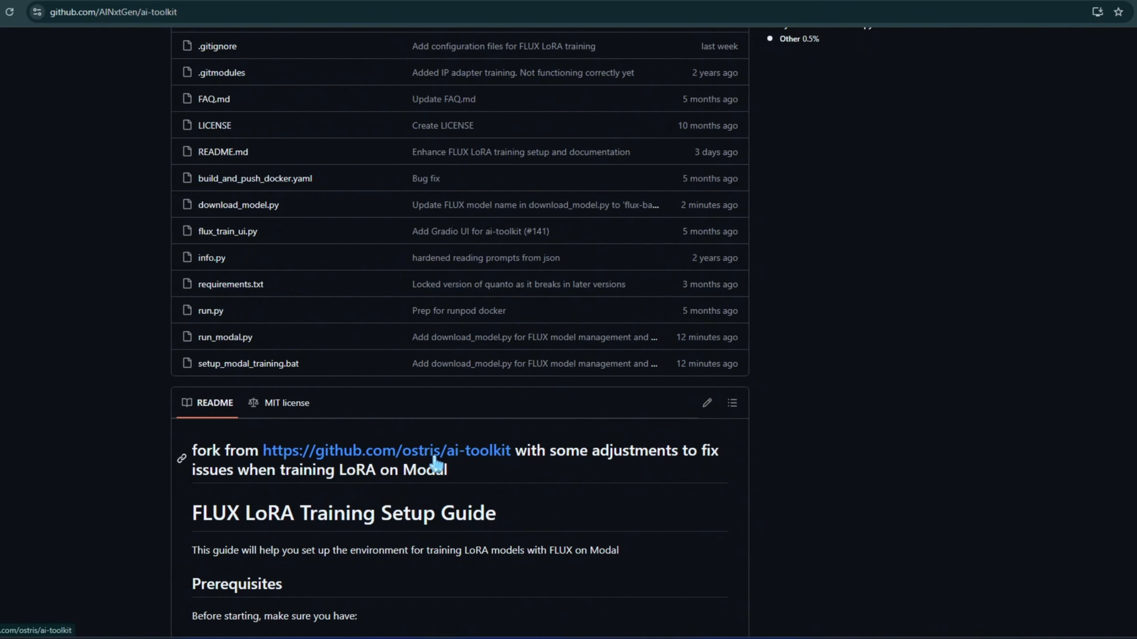
Step: Open the original ostris/ai-toolkit repository linked in the fork's README separately and look through its page
right_click(421, 456)
left_click(469, 473)
left_click(541, 0)
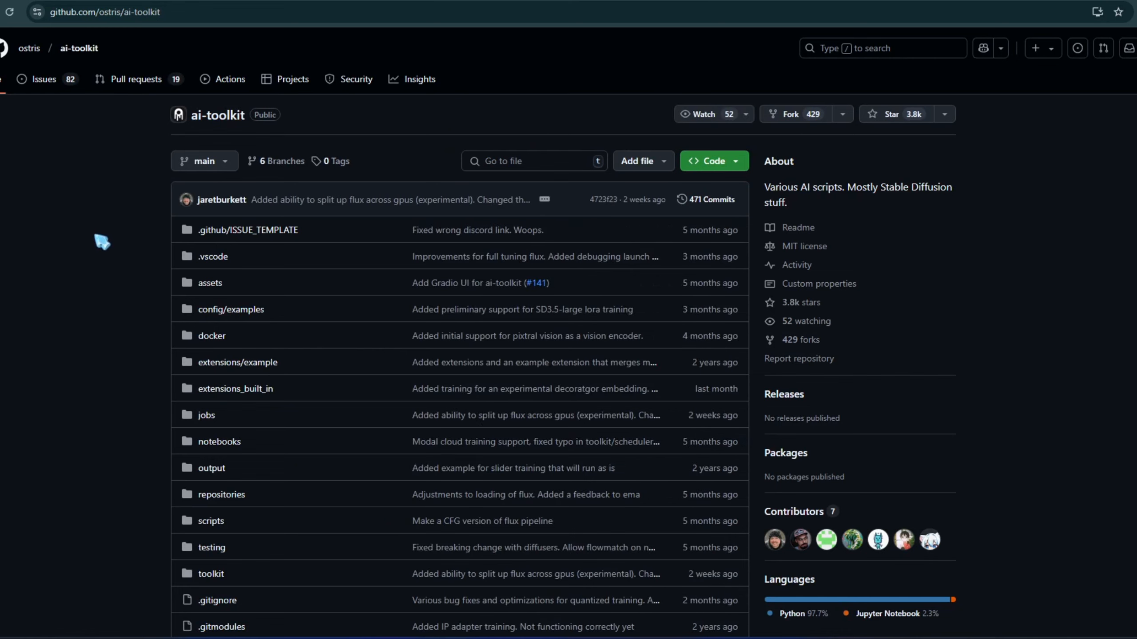
scroll(104, 346, "down", 10)
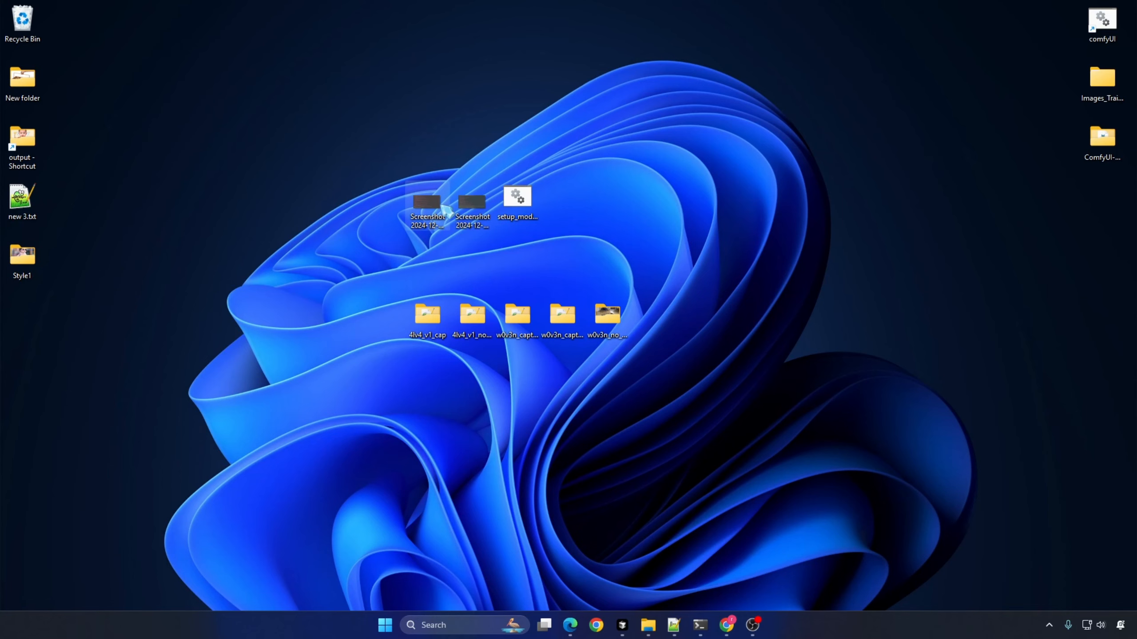
Step: View the two saved desktop screenshots of the terminal output from the training attempt
double_click(445, 207)
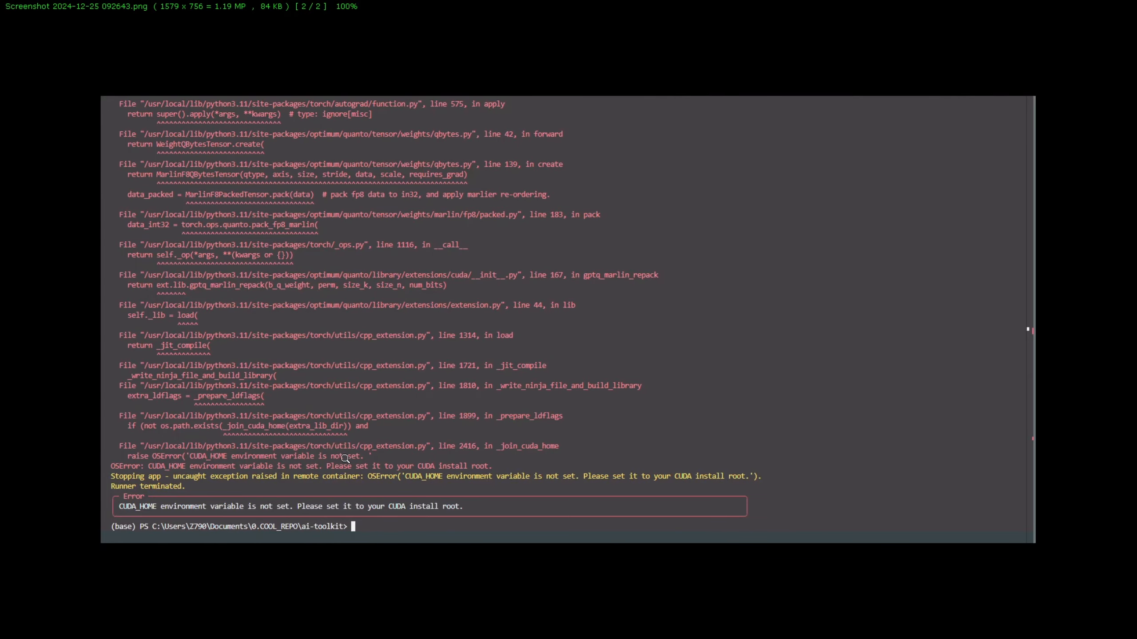
key("Left")
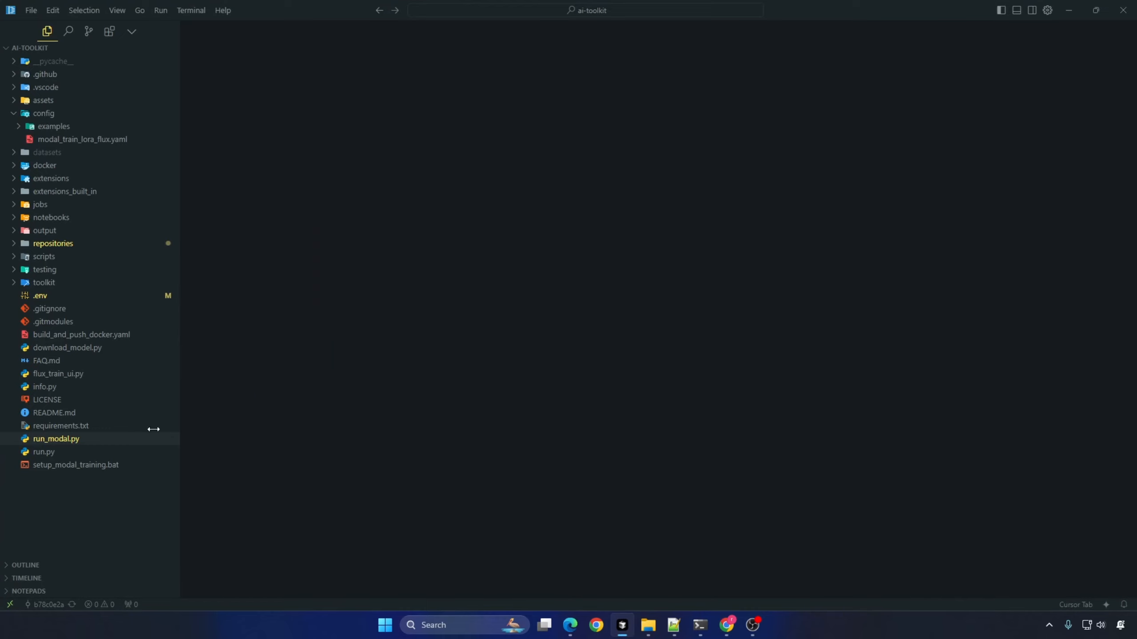
Step: Open setup_modal_training.bat in the ai-toolkit project in the code editor and examine its list of prerequisites
left_click(79, 466)
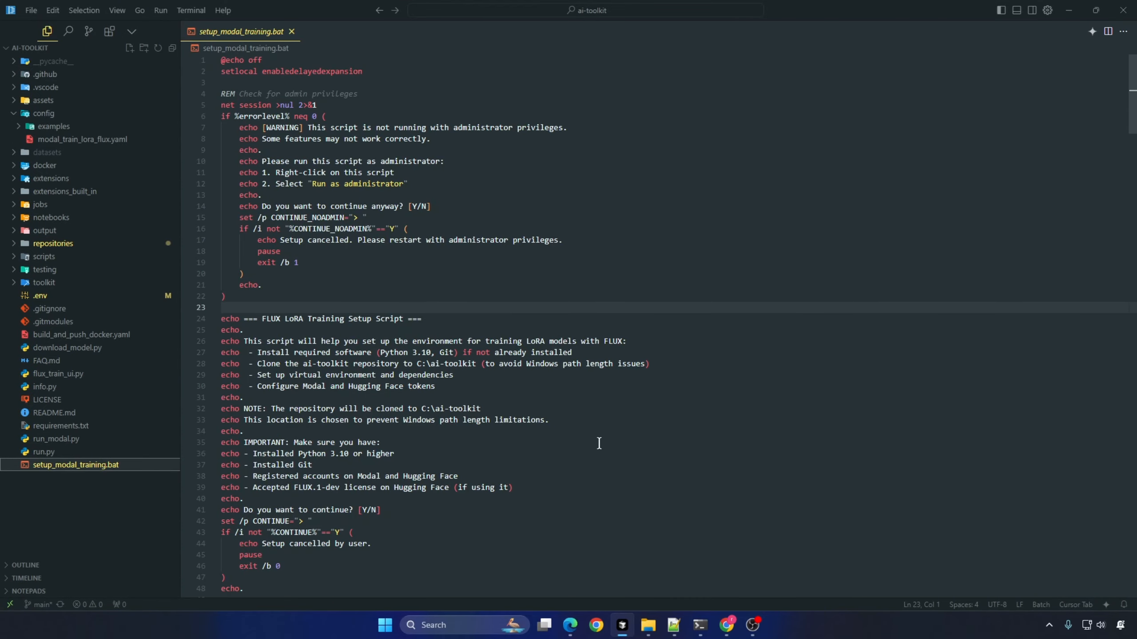
left_click_drag(198, 443, 194, 485)
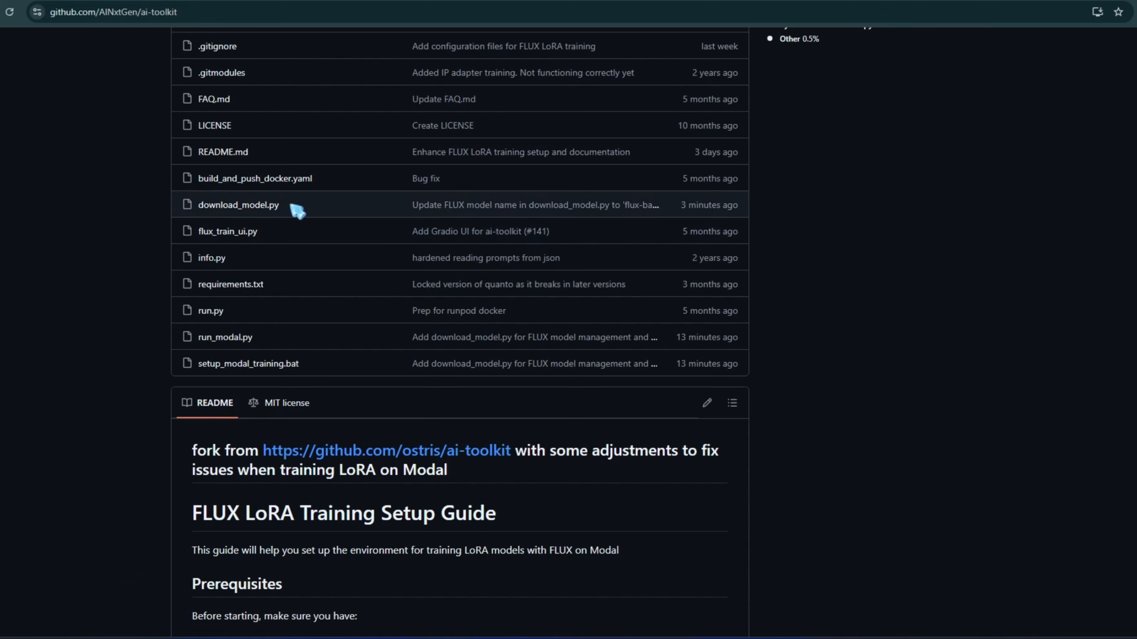
left_click_drag(297, 210, 188, 213)
left_click(152, 213)
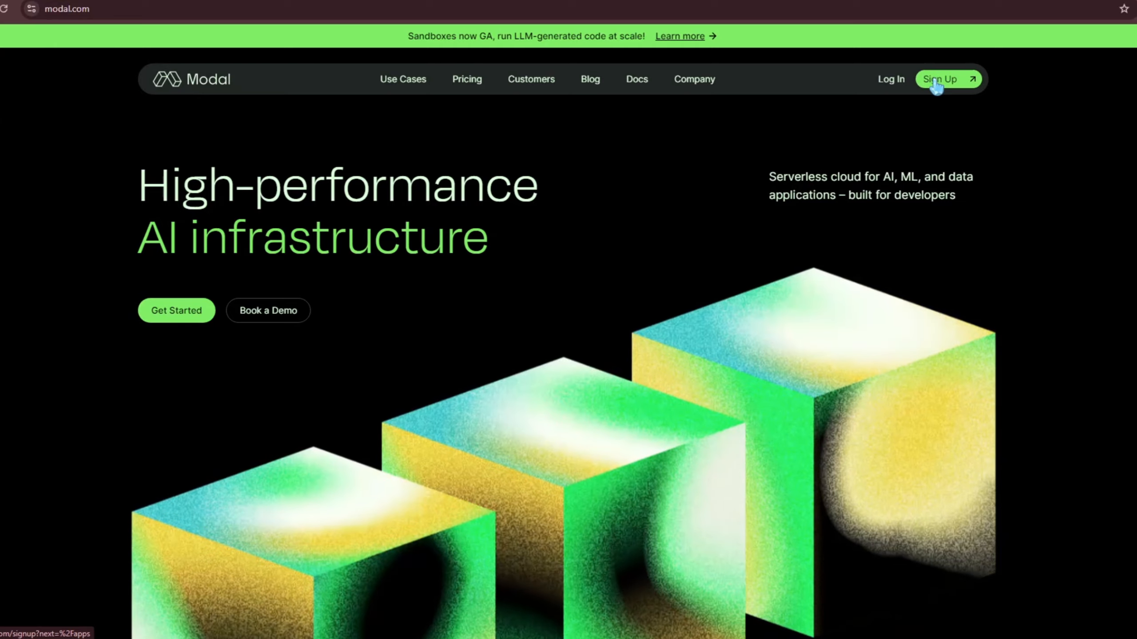
Step: Start signing up for an account on modal.com and open the Modal dashboard
left_click(939, 80)
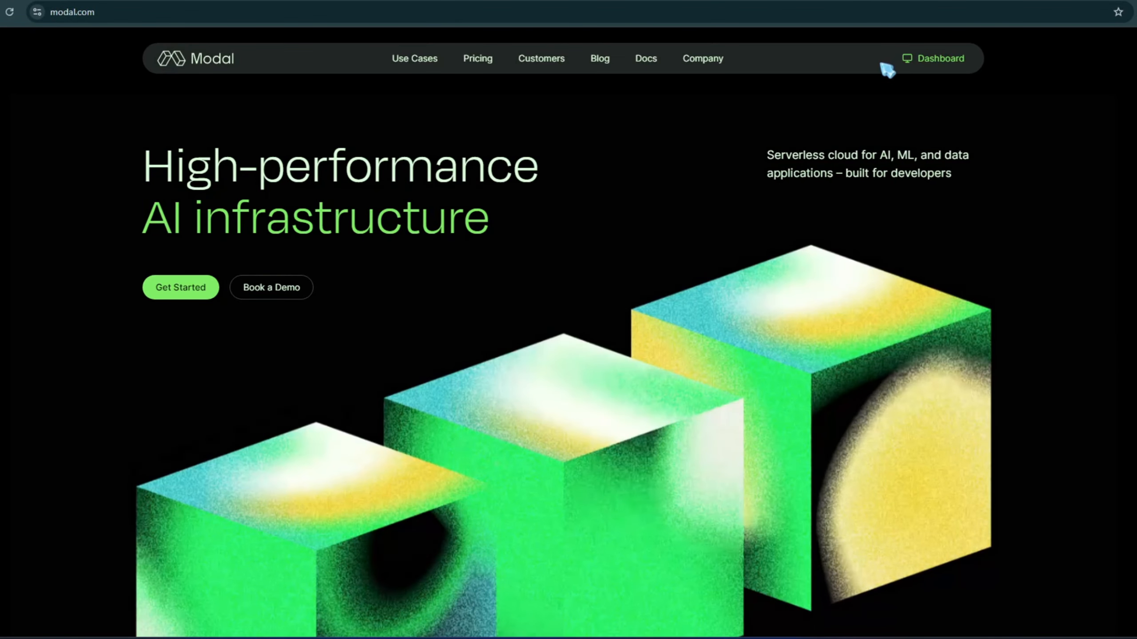
left_click(952, 67)
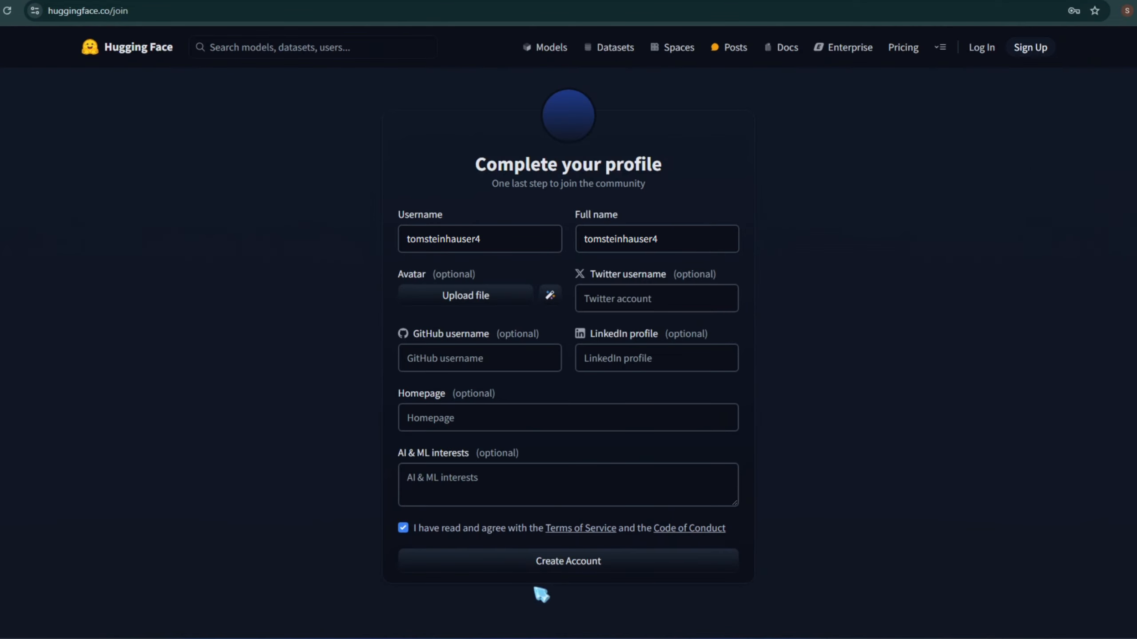
Step: Create the Hugging Face account without an avatar, then verify its email address and dismiss the organization suggestion
left_click(555, 568)
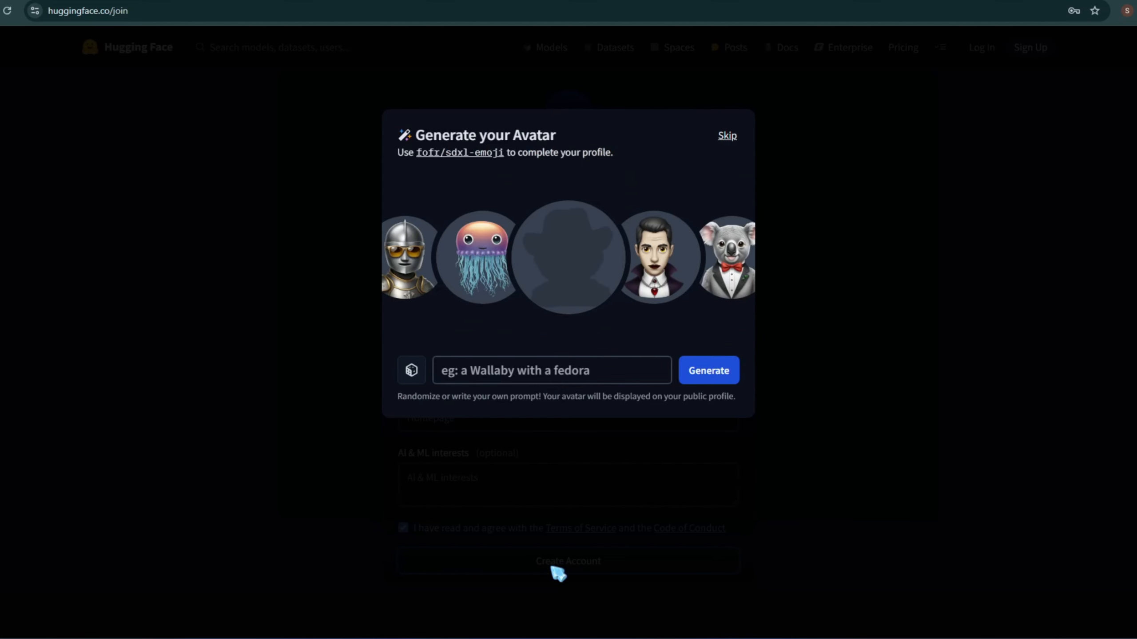
left_click(728, 136)
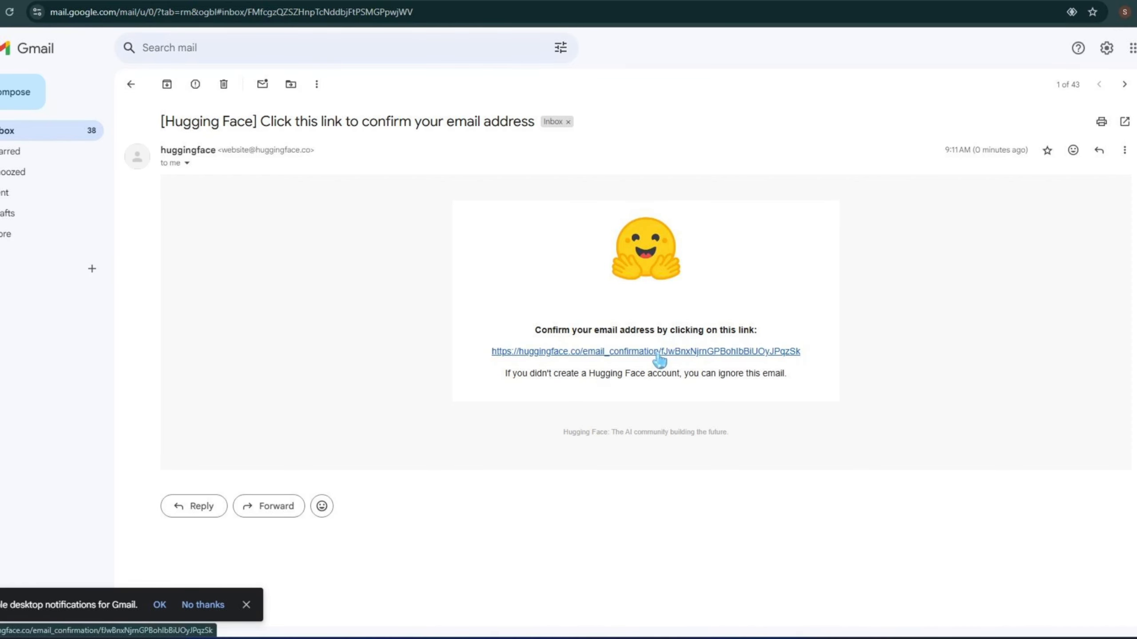
left_click(658, 354)
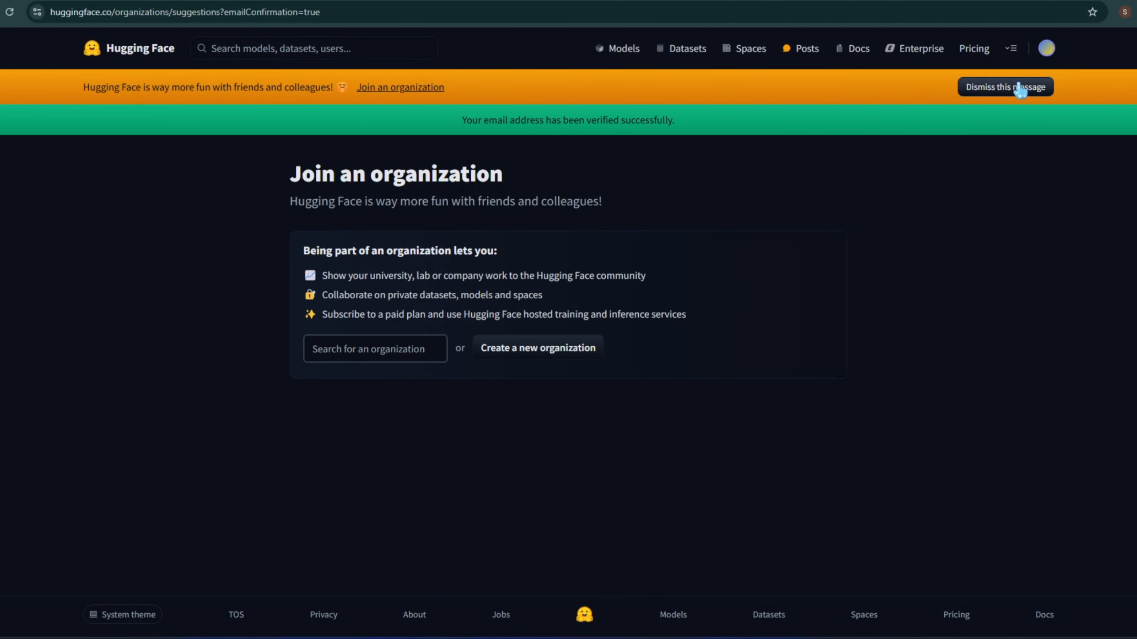
left_click(1020, 88)
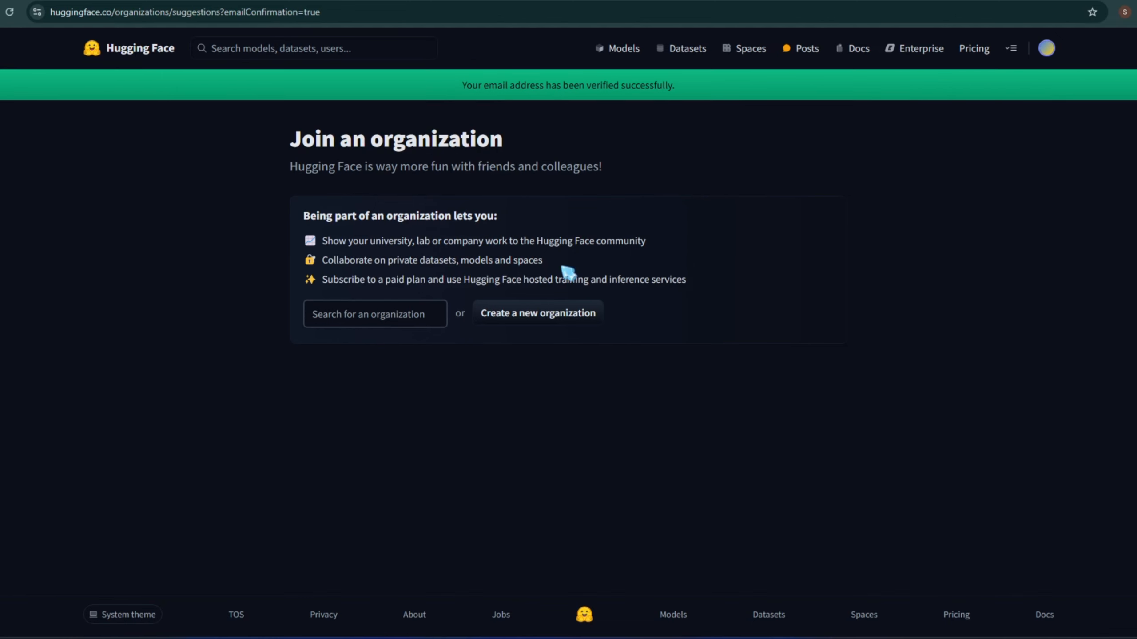
Step: Search Hugging Face for "flux", open black-forest-labs/FLUX.1-dev, and accept the conditions to access the repository
left_click(249, 49)
type("flux")
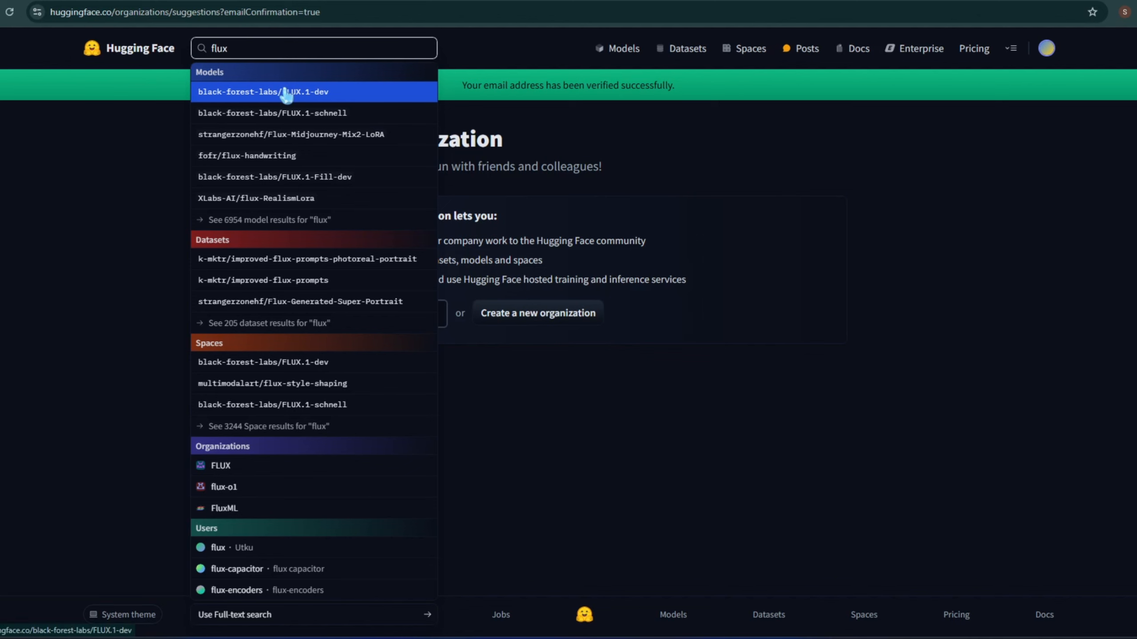
left_click(286, 93)
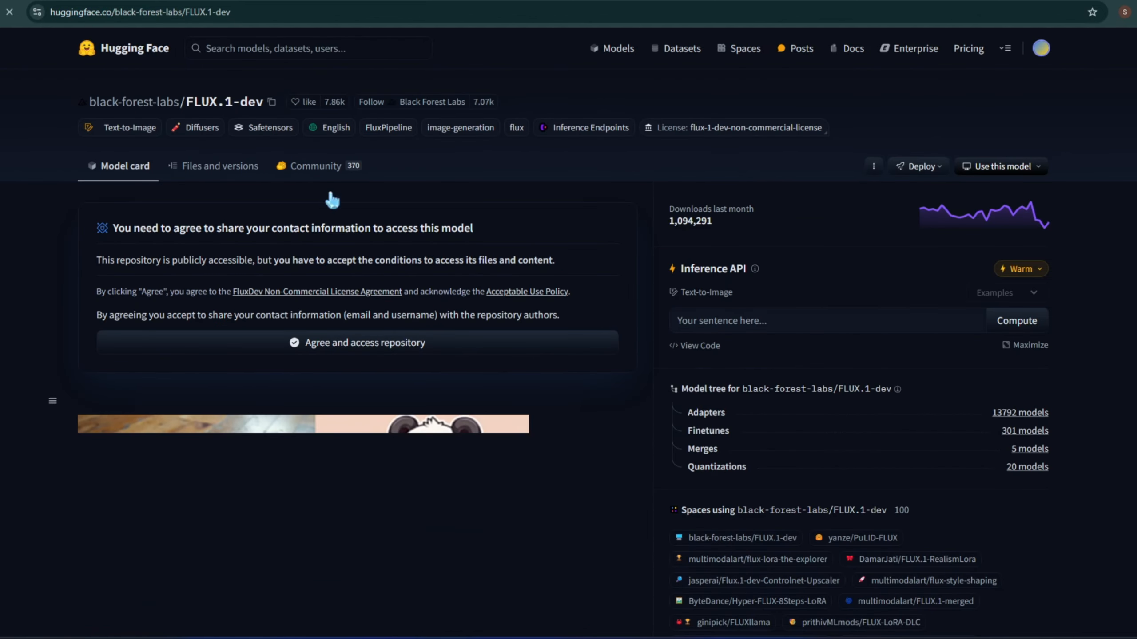
left_click(341, 346)
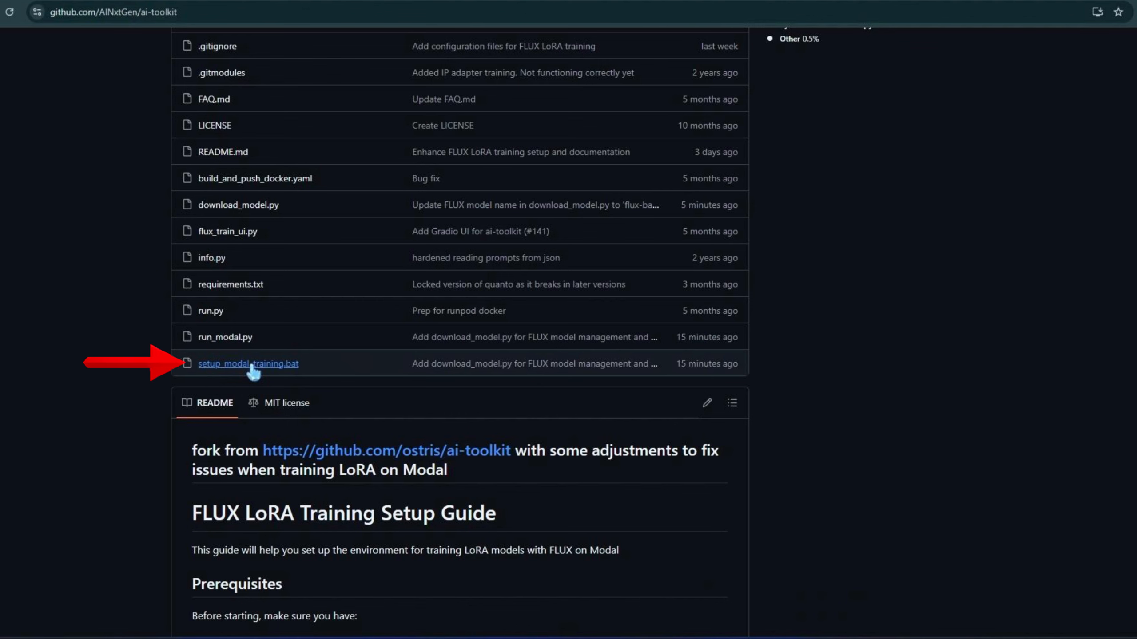
Step: Download setup_modal_training.bat from the AINxtGen/ai-toolkit repository on GitHub
left_click(254, 371)
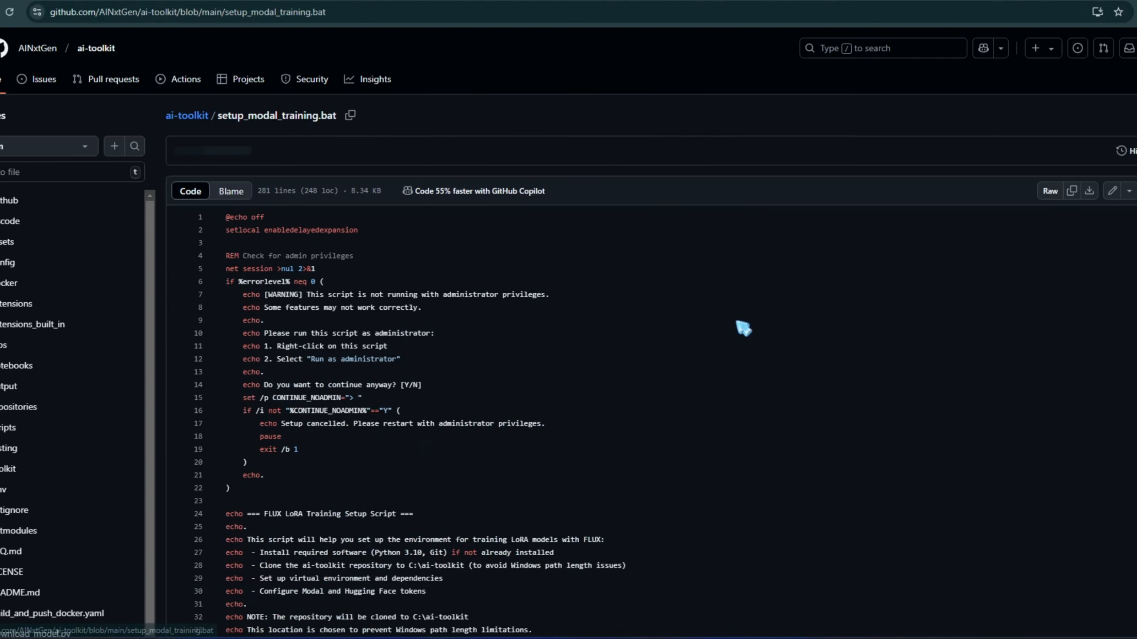
left_click(1090, 196)
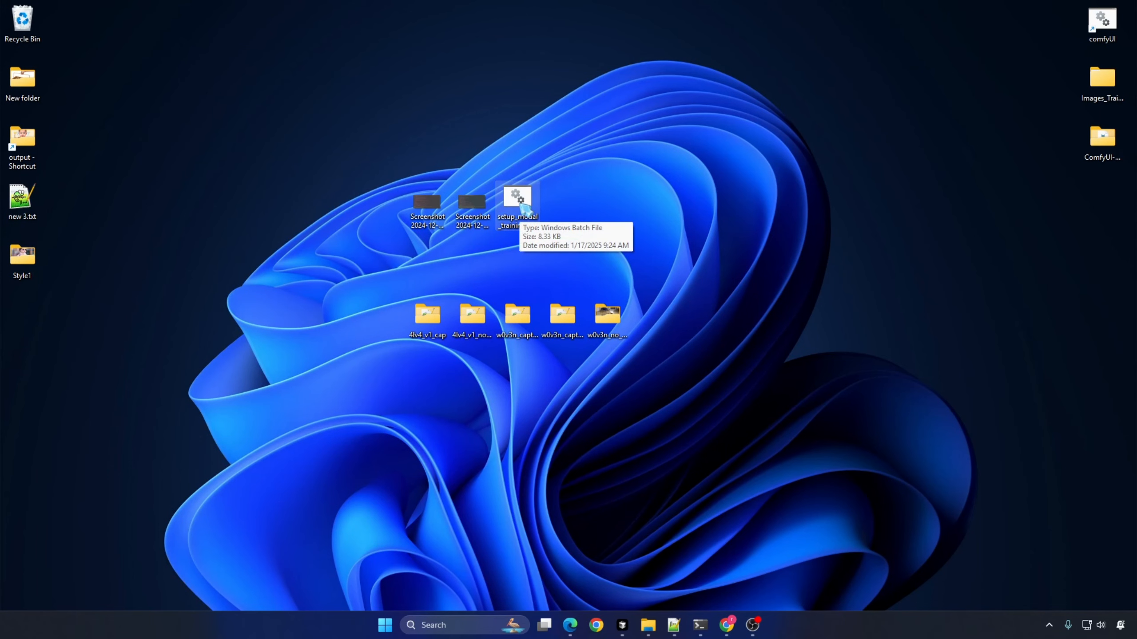
Step: Run setup_modal_training.bat from the desktop as administrator, allowing it past SmartScreen, and agree to continue the setup
right_click(521, 206)
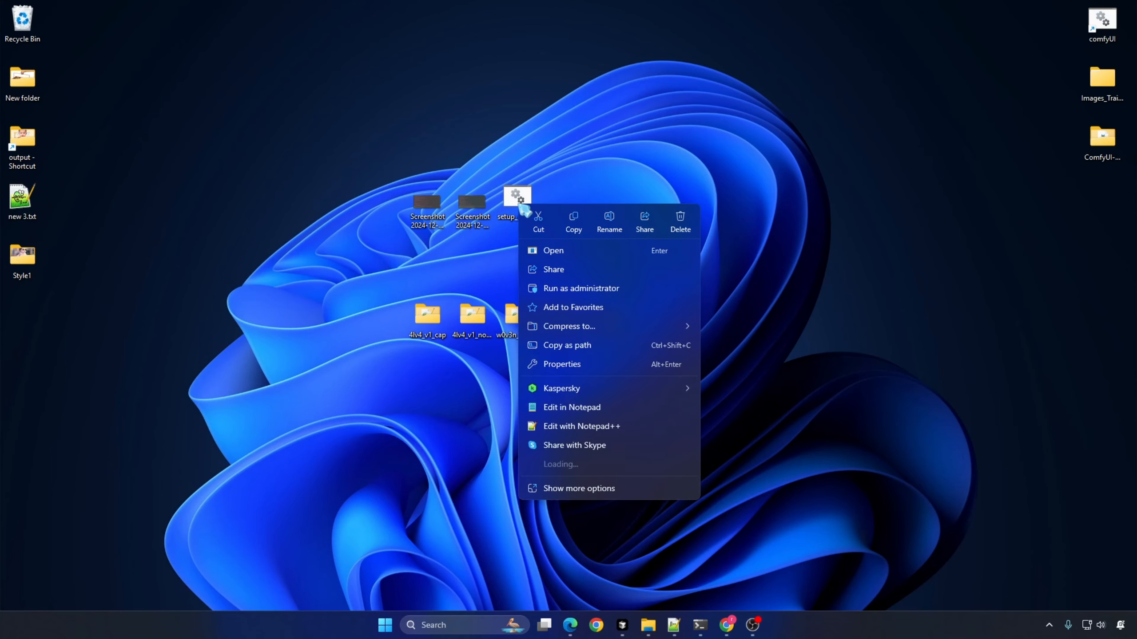
left_click(558, 291)
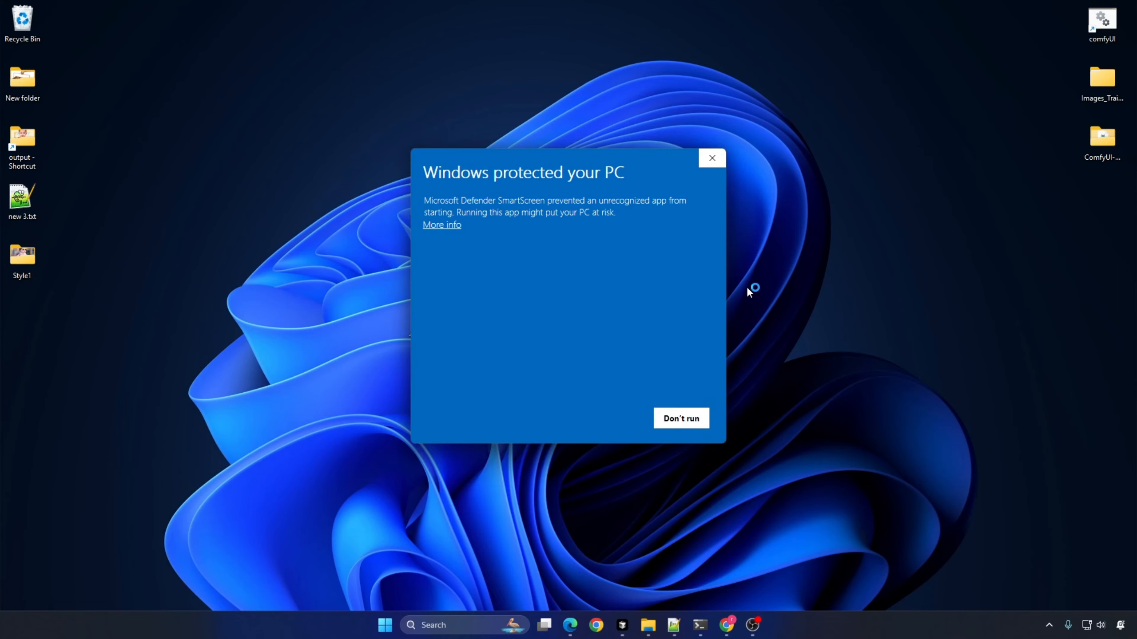
left_click(437, 225)
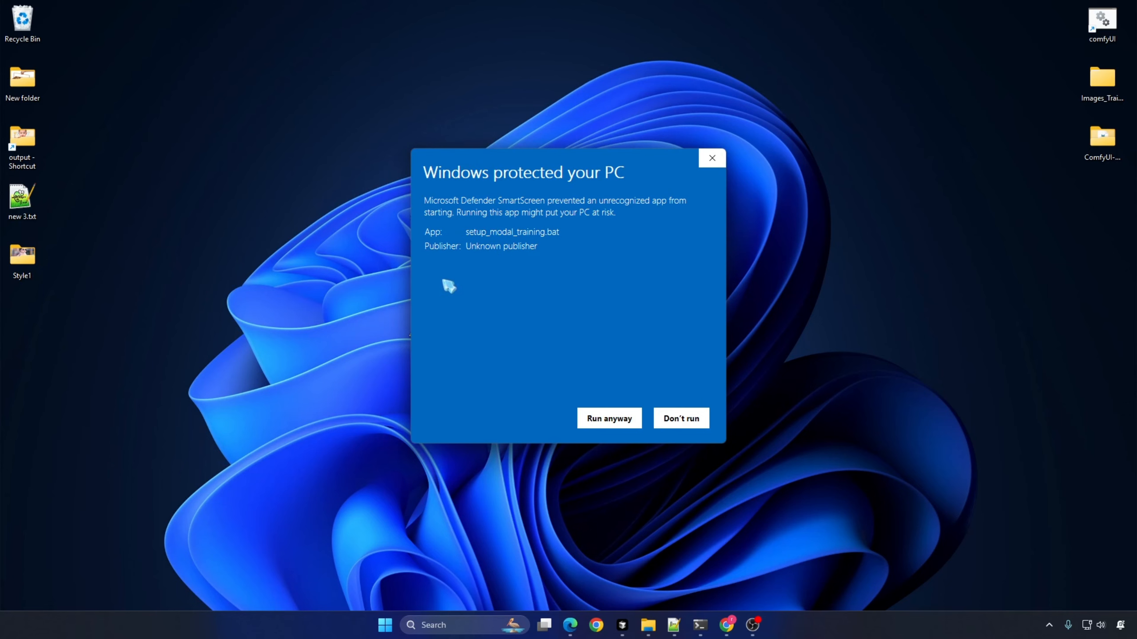
left_click(609, 415)
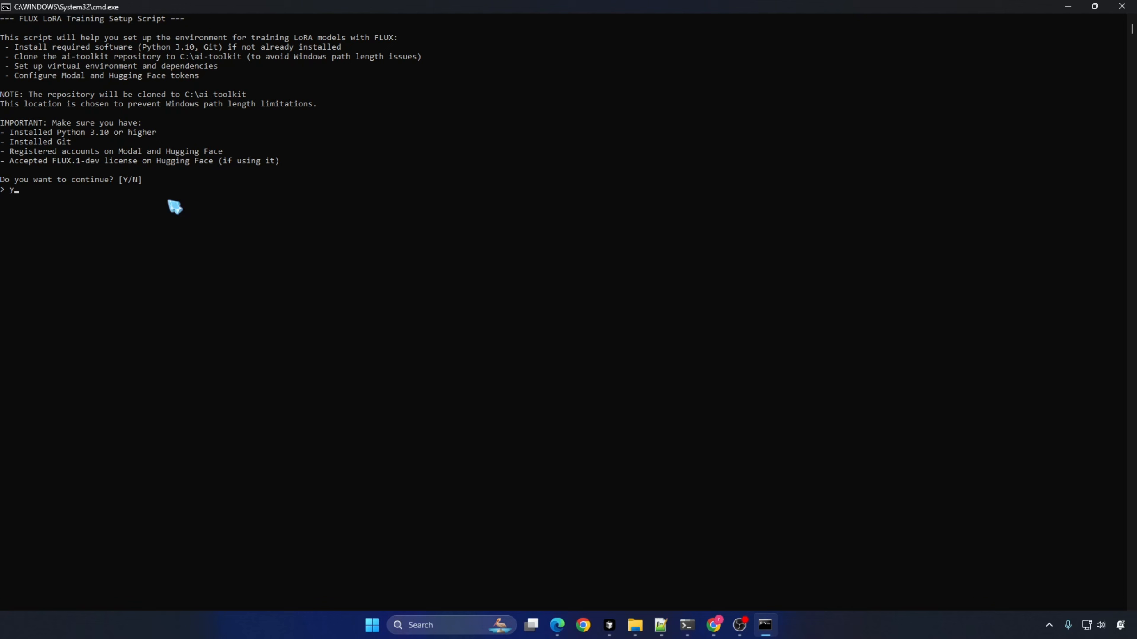
key("Return")
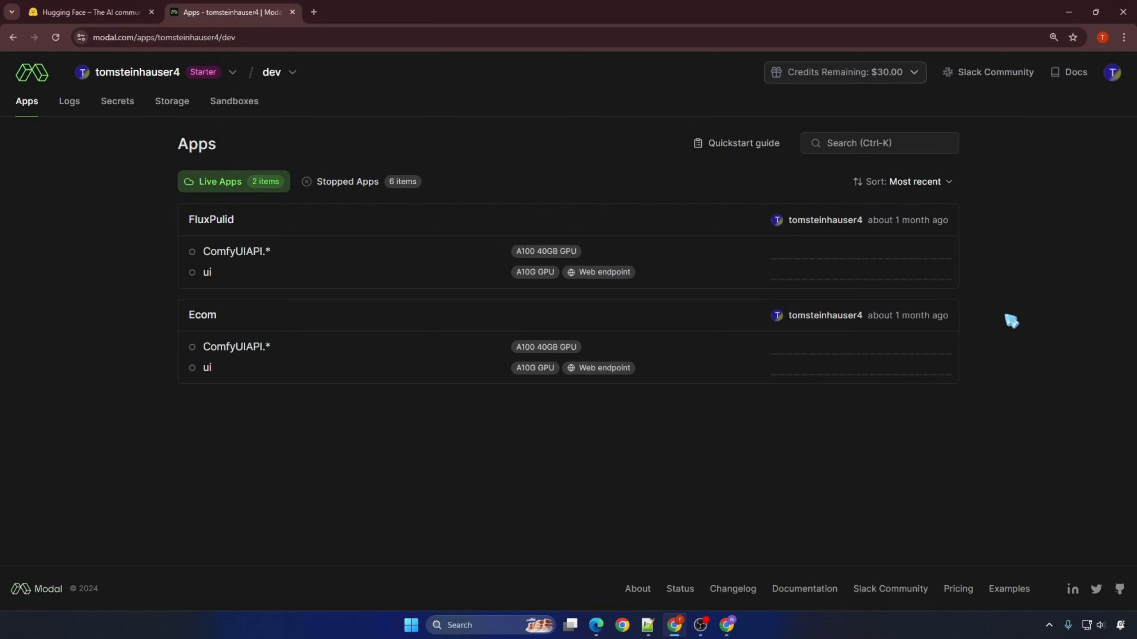
Step: Create a new API token in the Modal account settings, then paste its token command into the setup script window and run it
left_click(1112, 72)
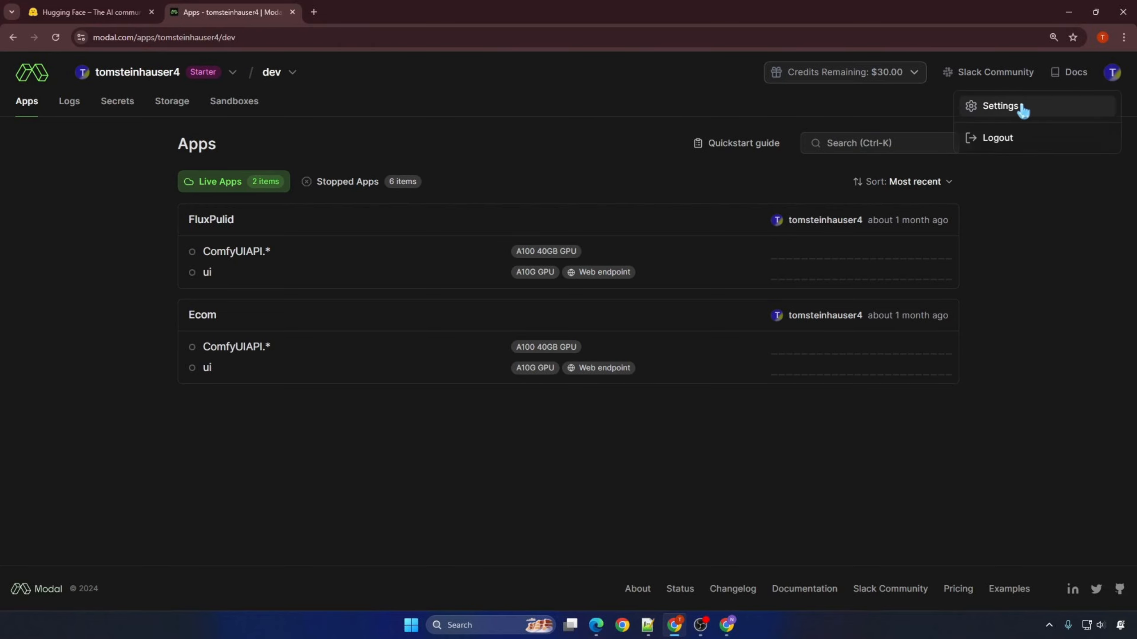
left_click(1015, 109)
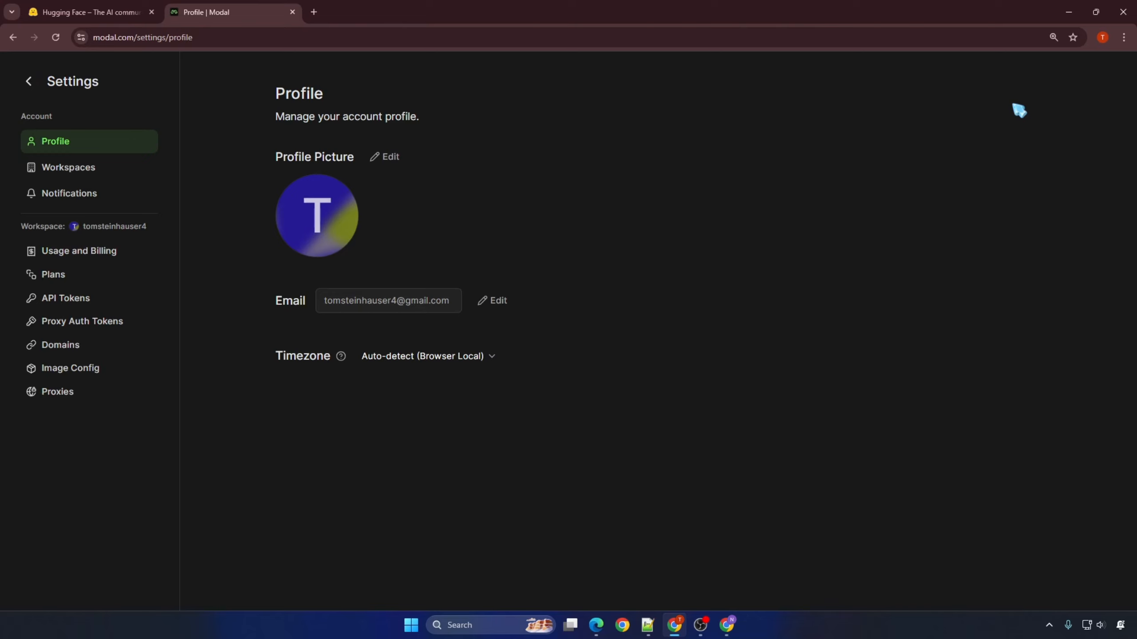
left_click(91, 301)
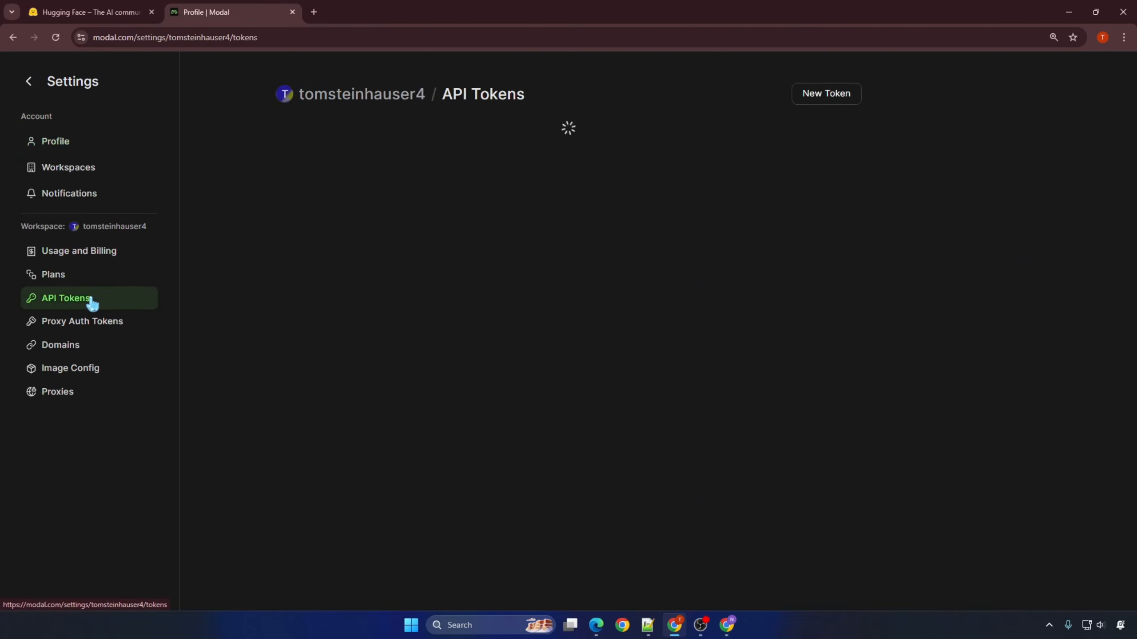
left_click(835, 99)
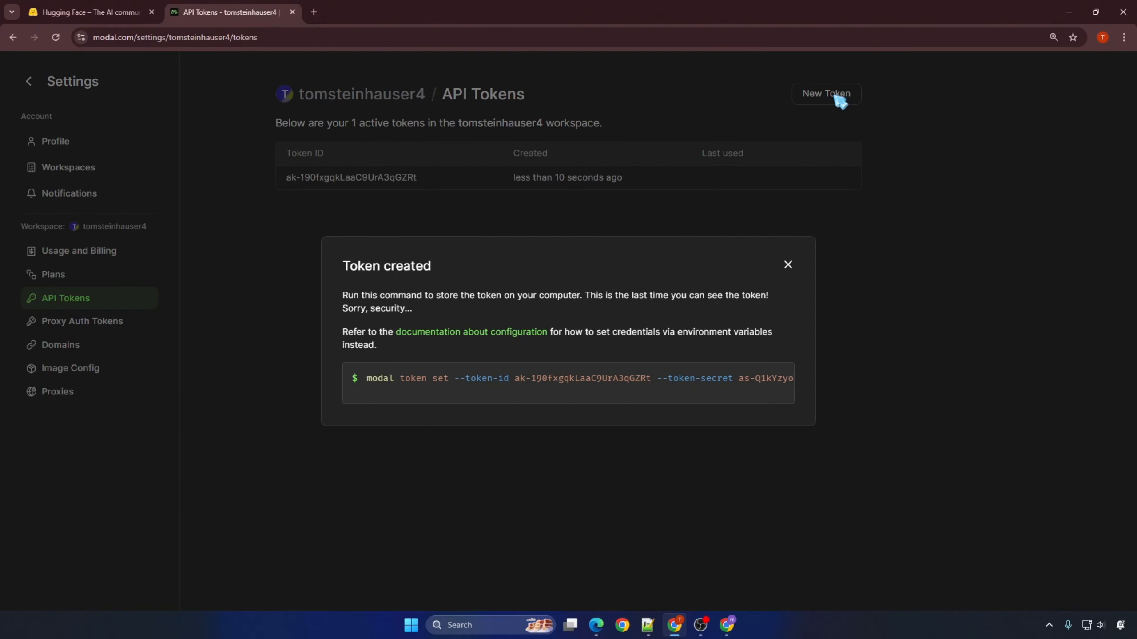
left_click(779, 378)
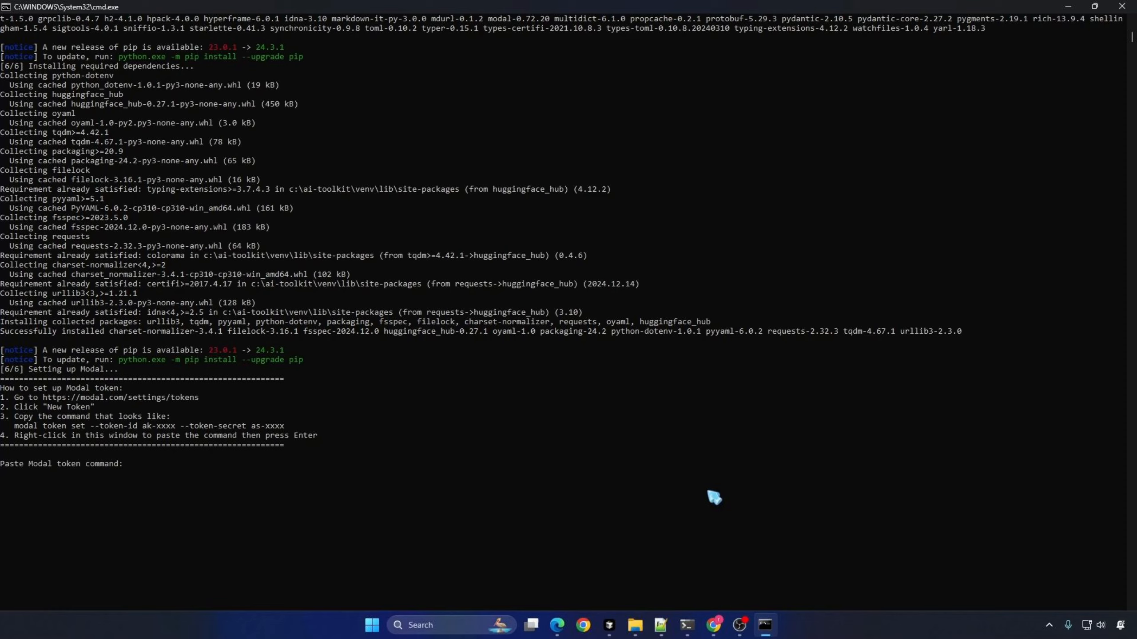
right_click(698, 468)
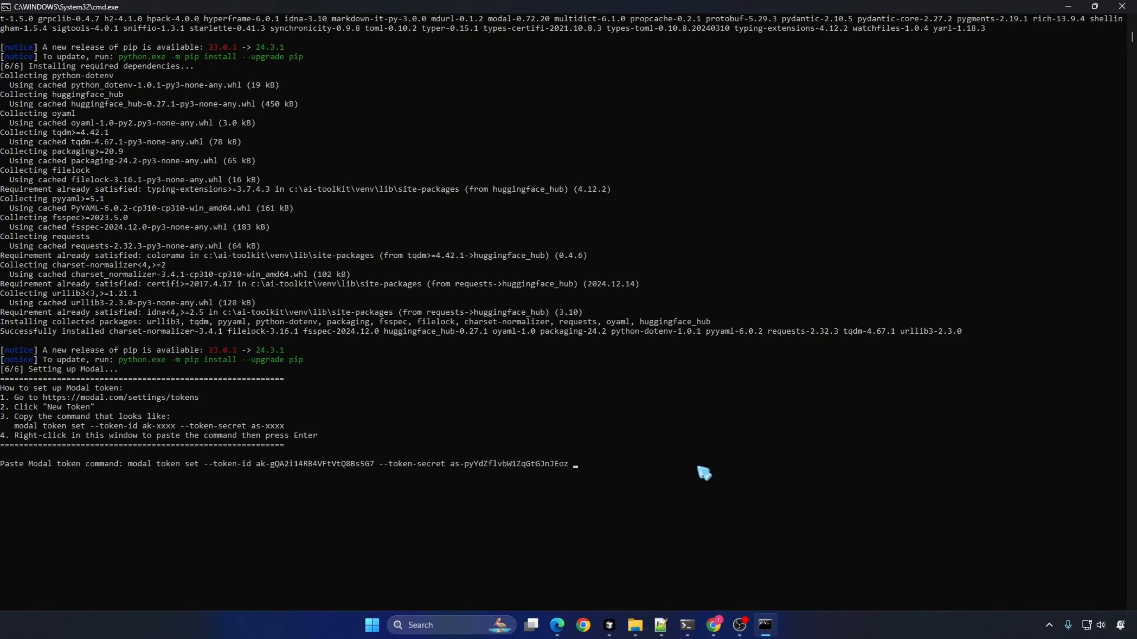
key("Return")
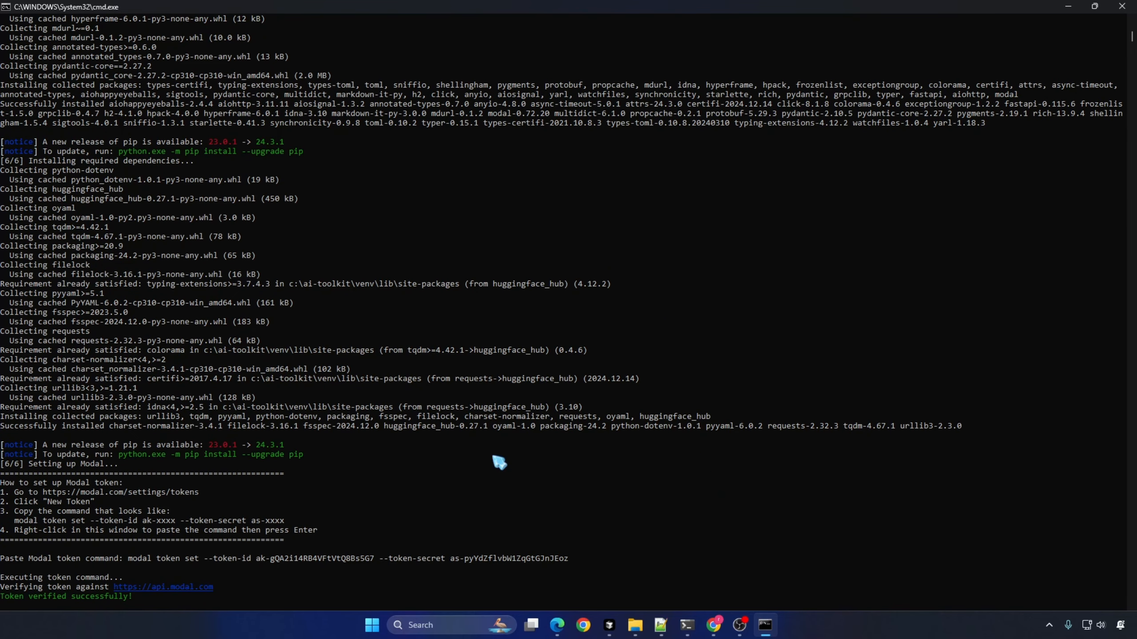
Step: Review the setup script's token output and its required items: the configuration file, the .env file and the training data files
left_click_drag(2, 482, 151, 484)
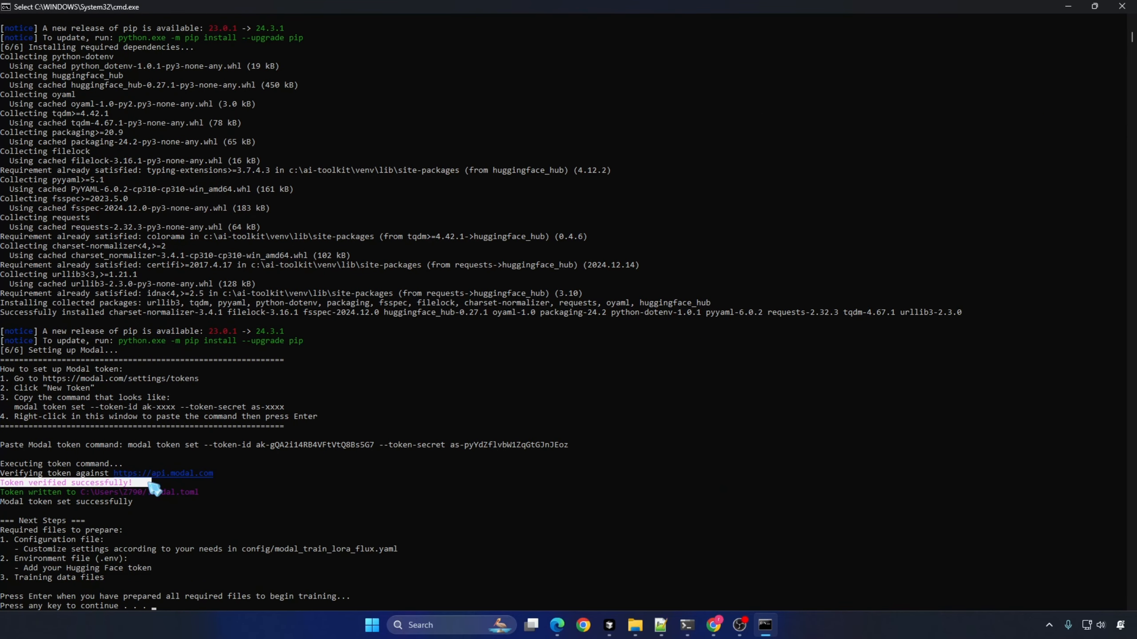
left_click_drag(15, 540, 113, 541)
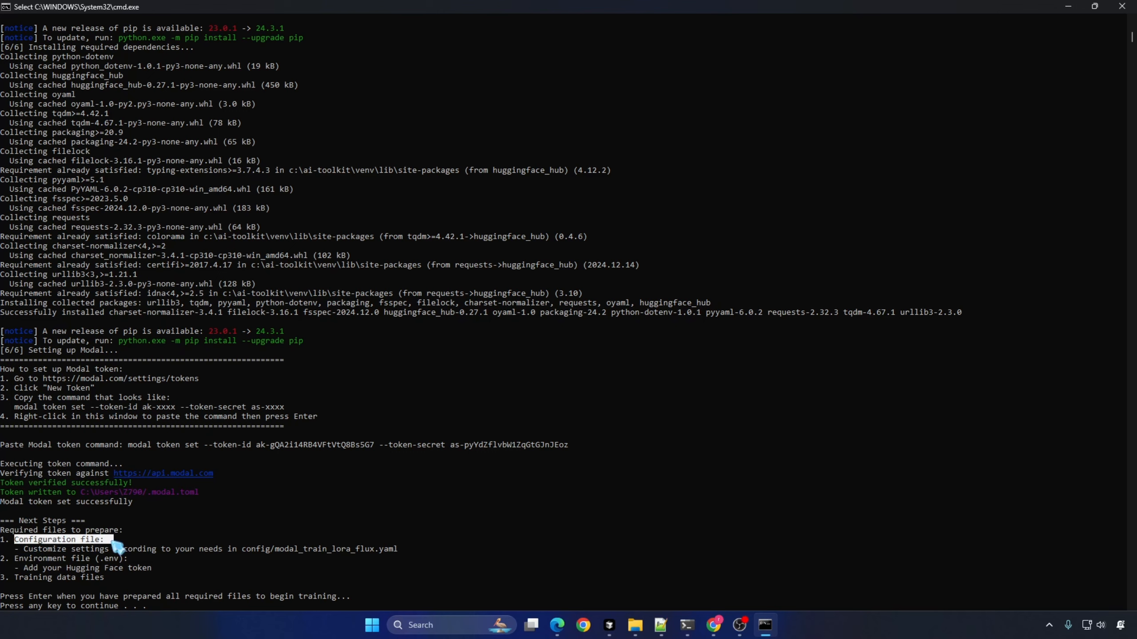
left_click(331, 555)
left_click_drag(24, 550, 410, 555)
left_click_drag(24, 569, 152, 571)
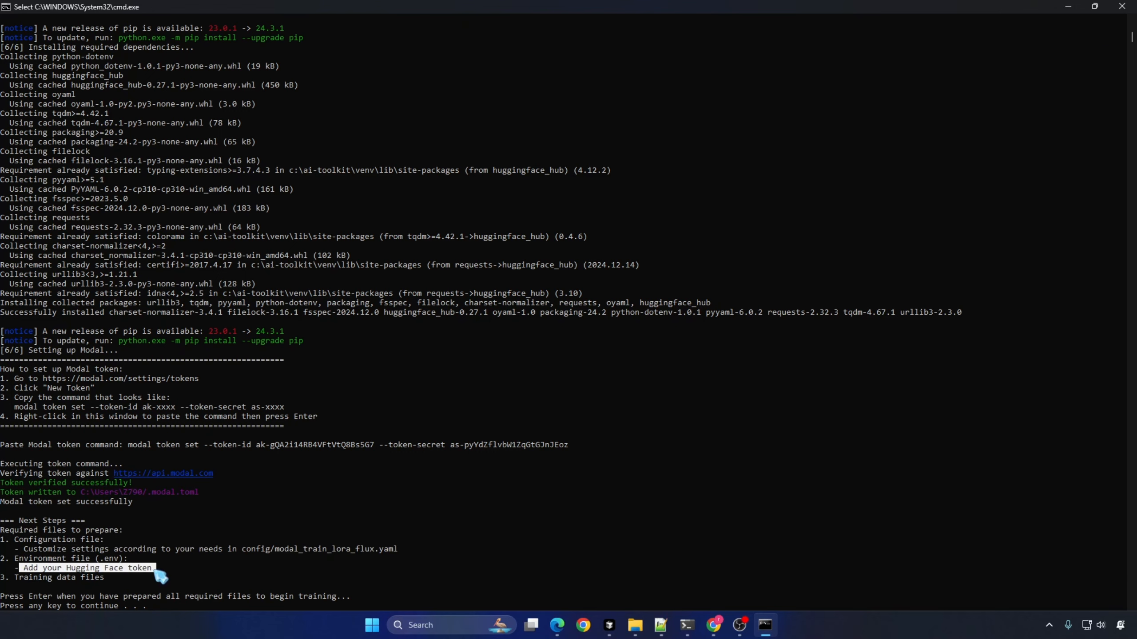
left_click(110, 556)
left_click_drag(14, 578, 114, 579)
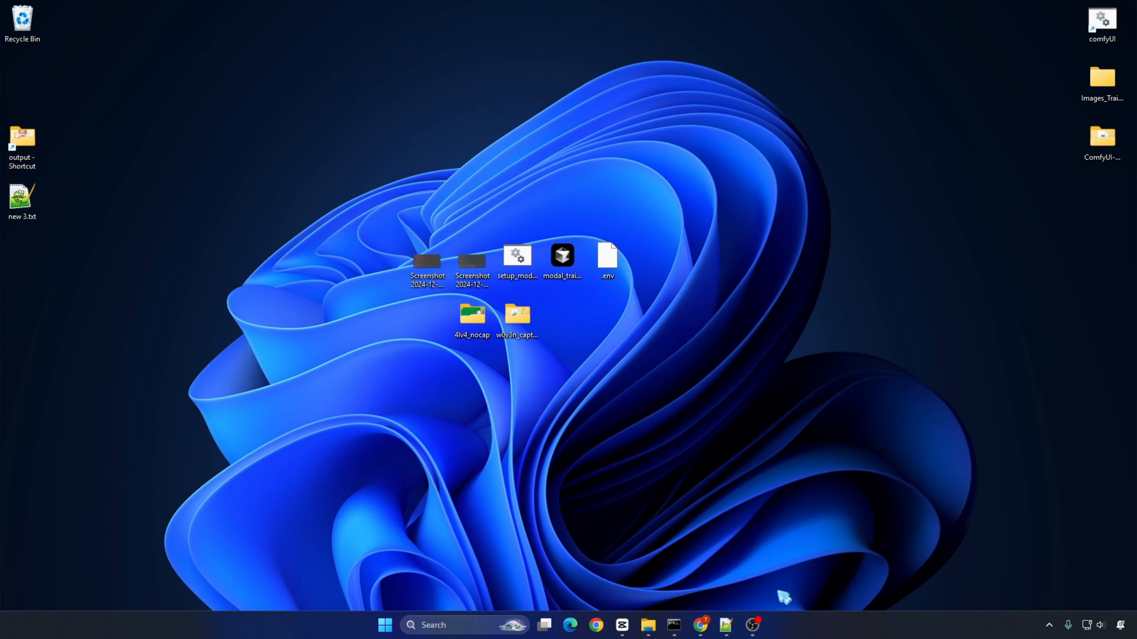
Step: Open modal_train_lora_flux.yaml from C:\ai-toolkit\config in Notepad++ and select the name line under config
left_click(648, 625)
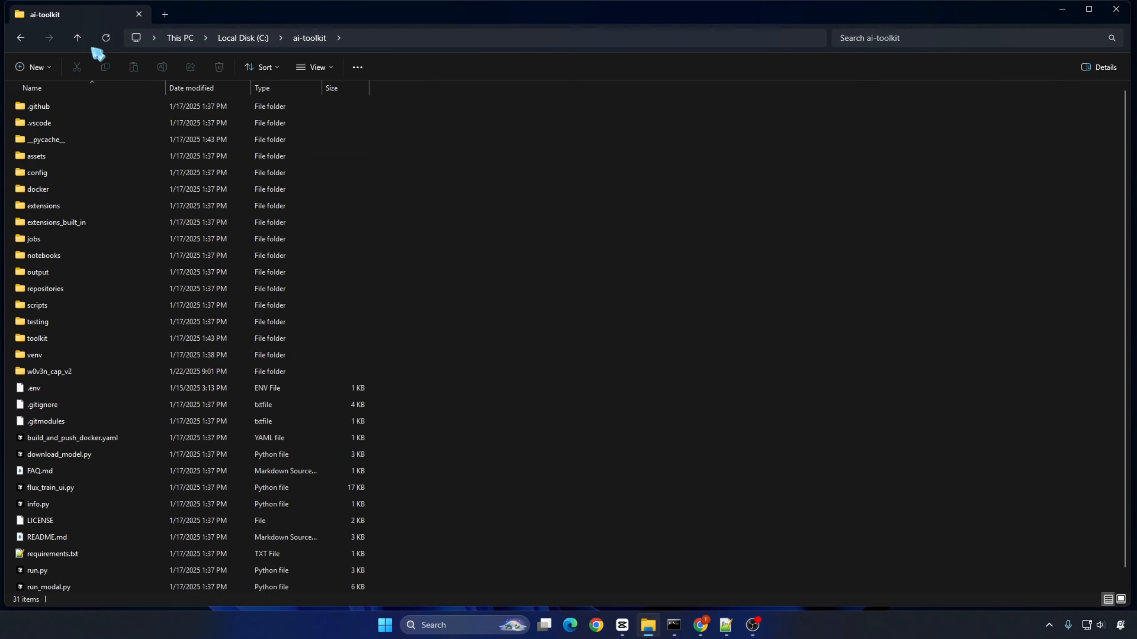
double_click(121, 176)
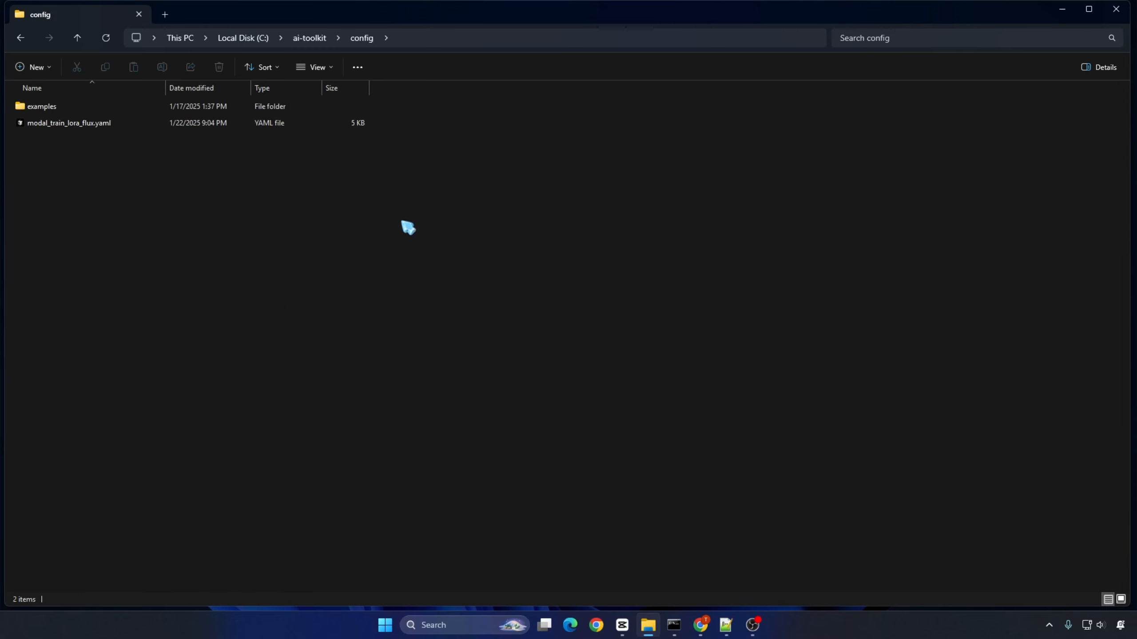
right_click(73, 123)
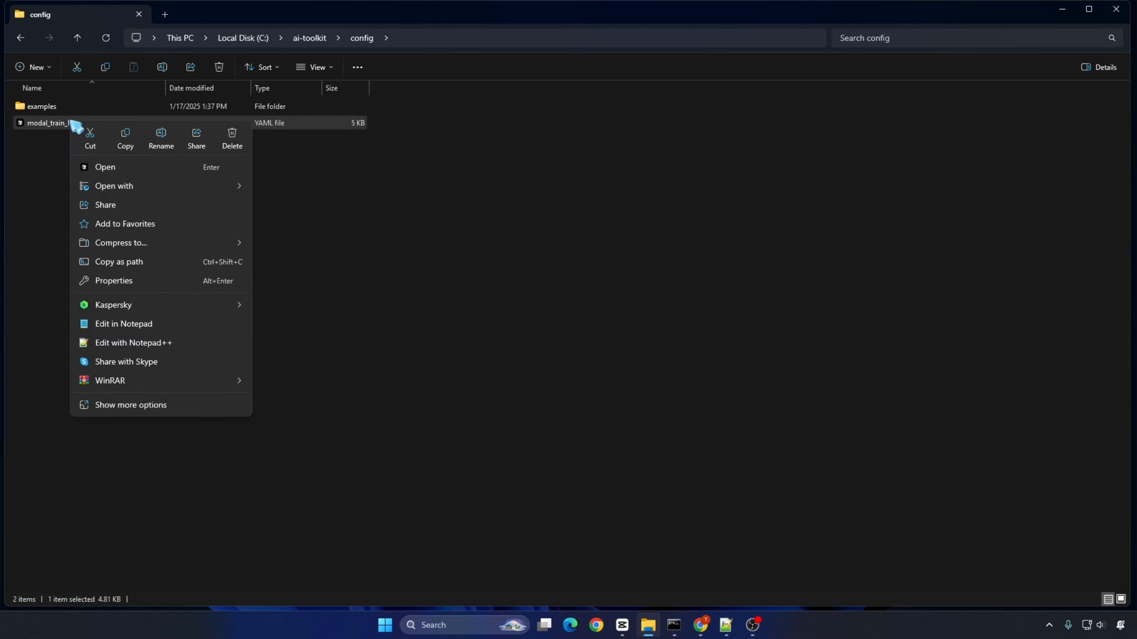
left_click(134, 342)
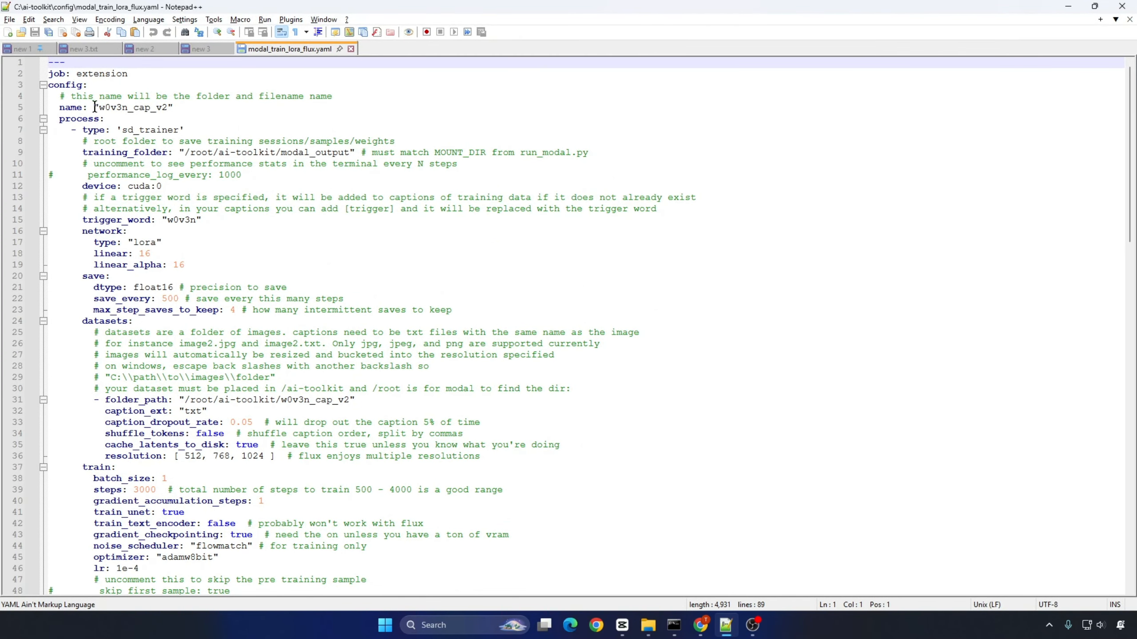
left_click_drag(57, 107, 216, 108)
left_click_drag(50, 108, 222, 108)
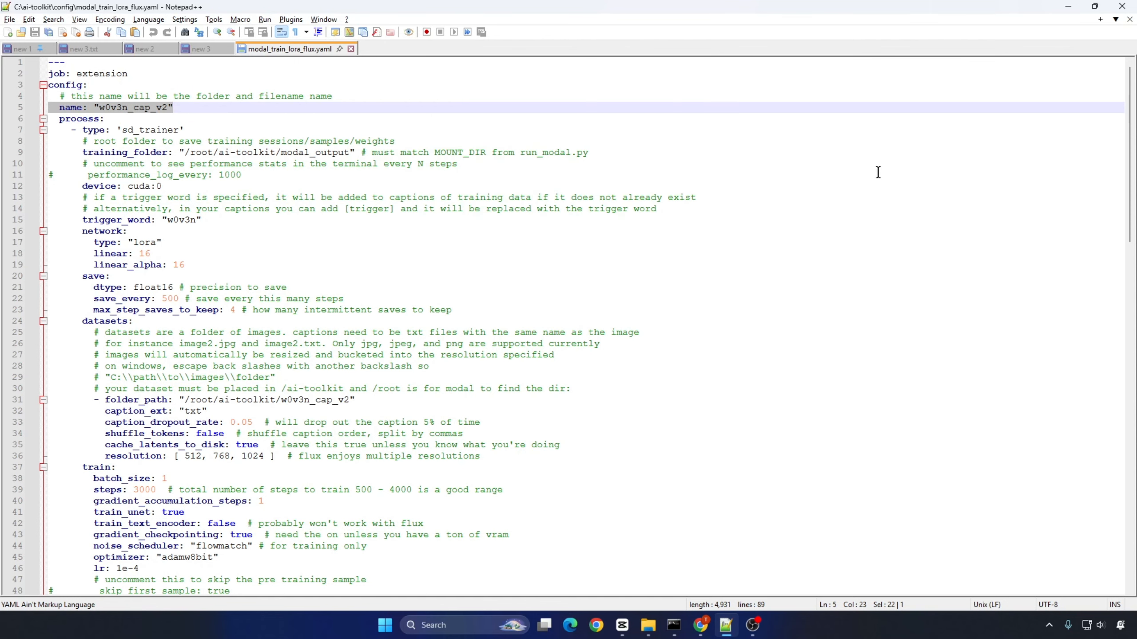
Step: Open the 4lv4_nocap folder from the desktop and look through its training images as extra large icons
left_click(1069, 6)
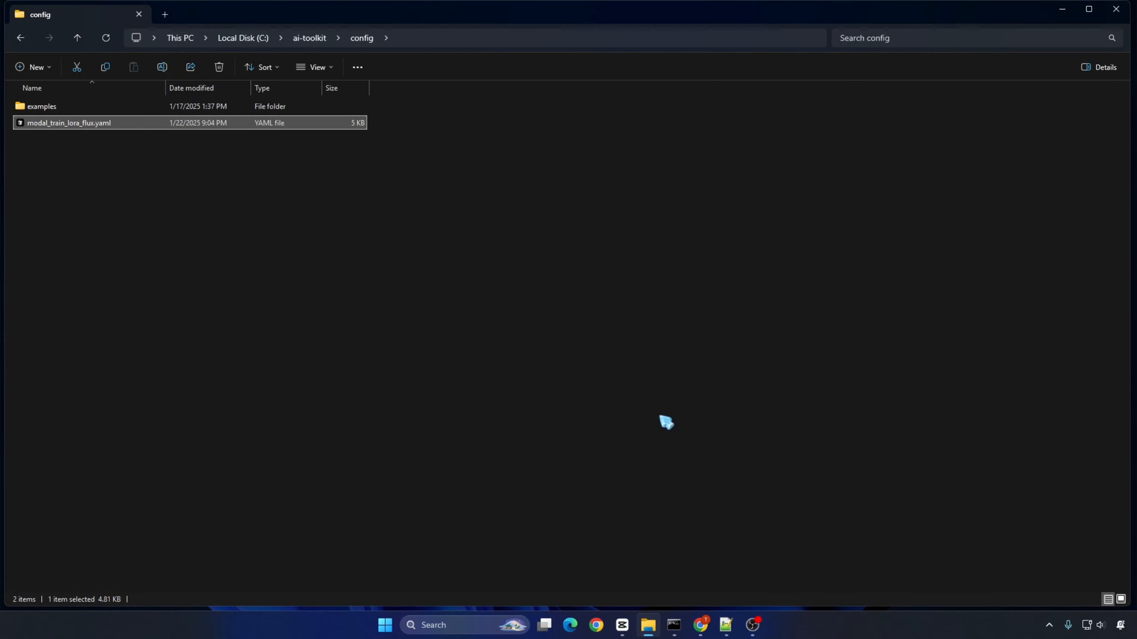
key("super+d")
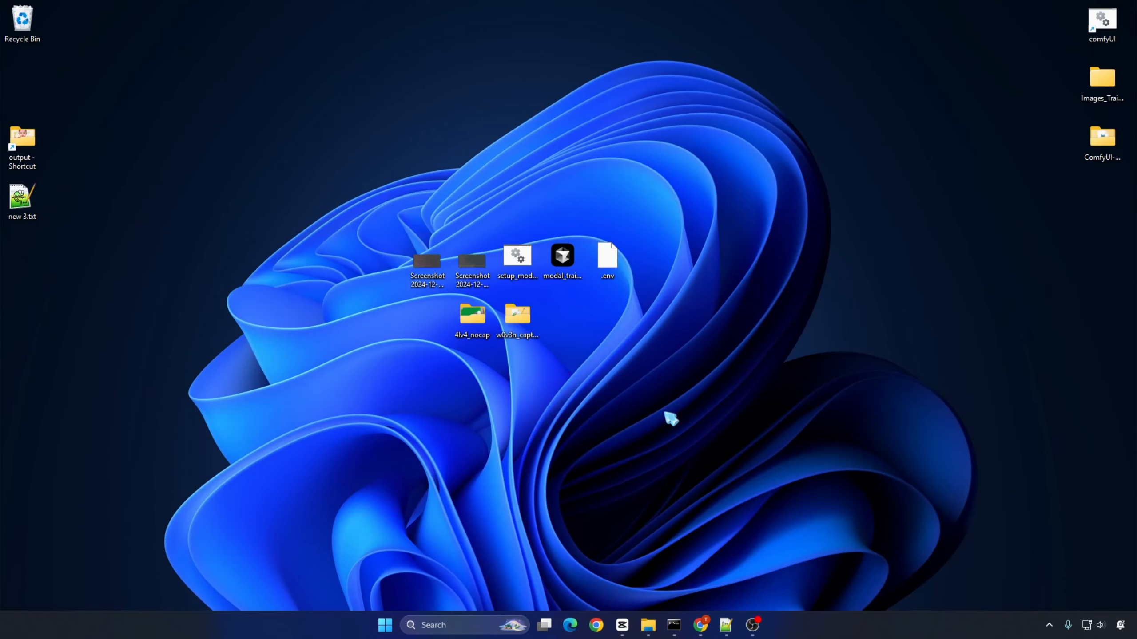
left_click(513, 320)
double_click(492, 319)
left_click(319, 66)
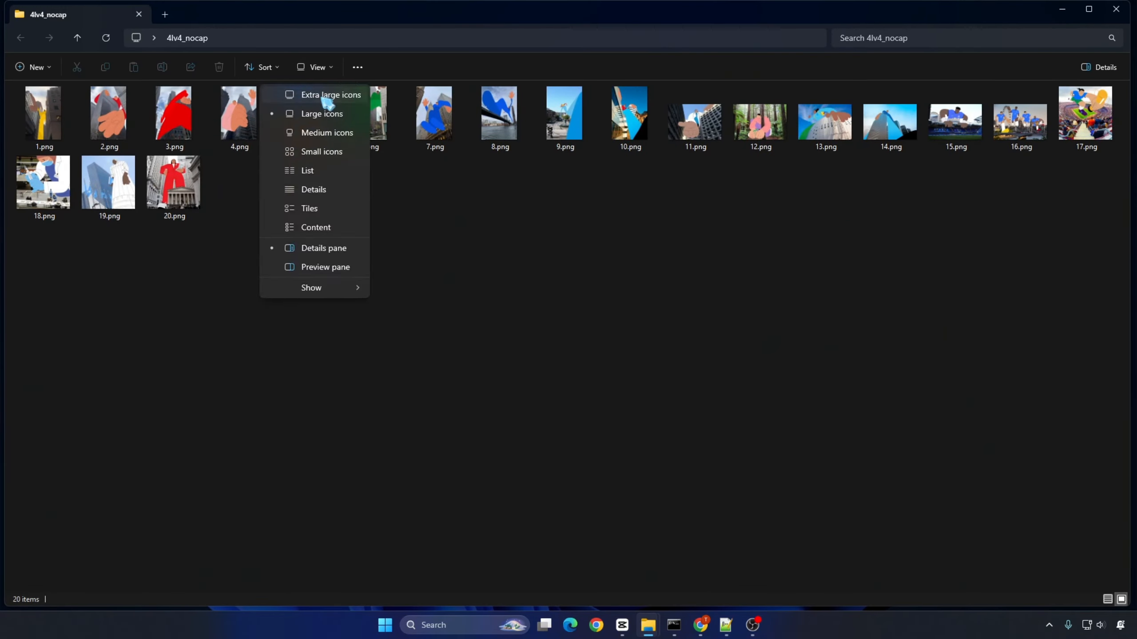
left_click(325, 95)
scroll(590, 341, "down", 3)
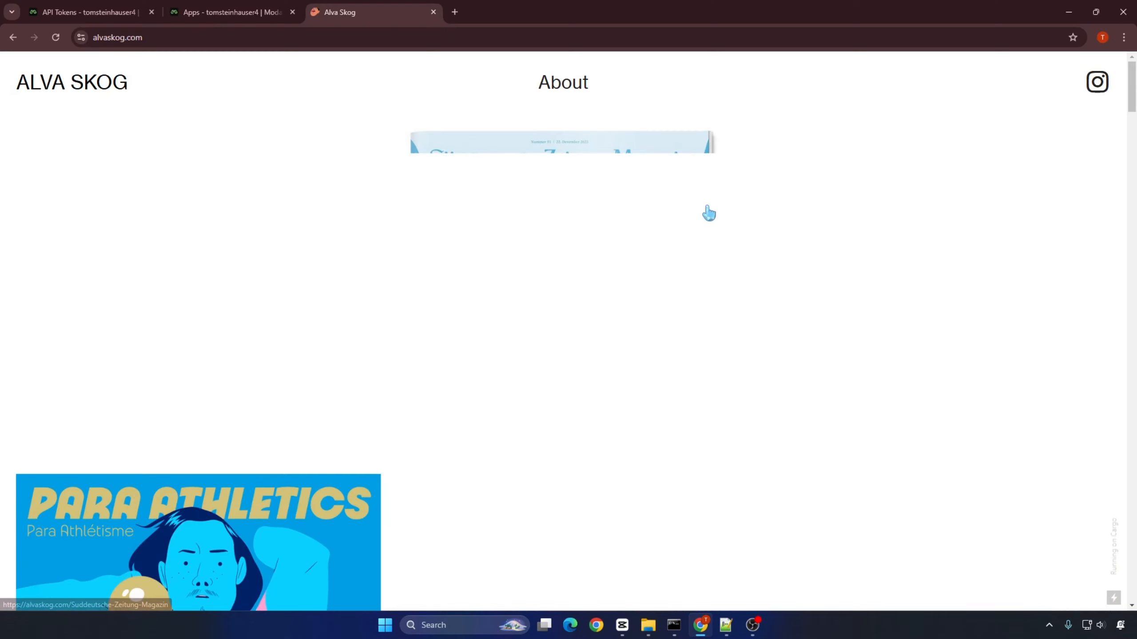
Step: Browse the illustrations on alvaskog.com and save the giant blue figure beside the glass building as Final-2.jpg in Downloads
scroll(406, 231, "down", 8)
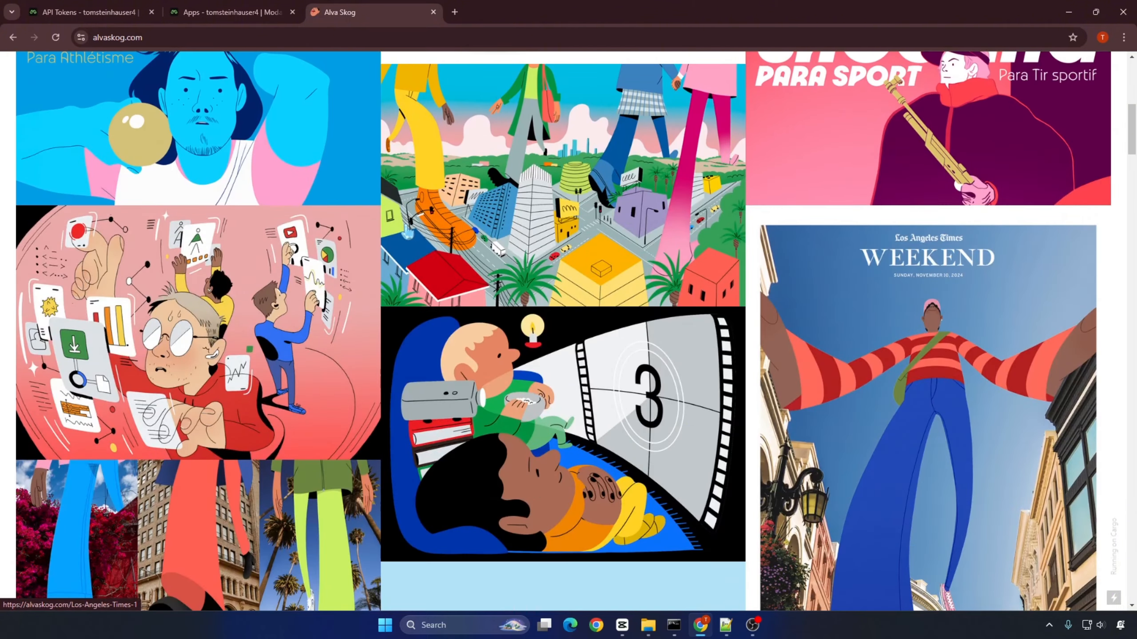
scroll(406, 231, "down", 10)
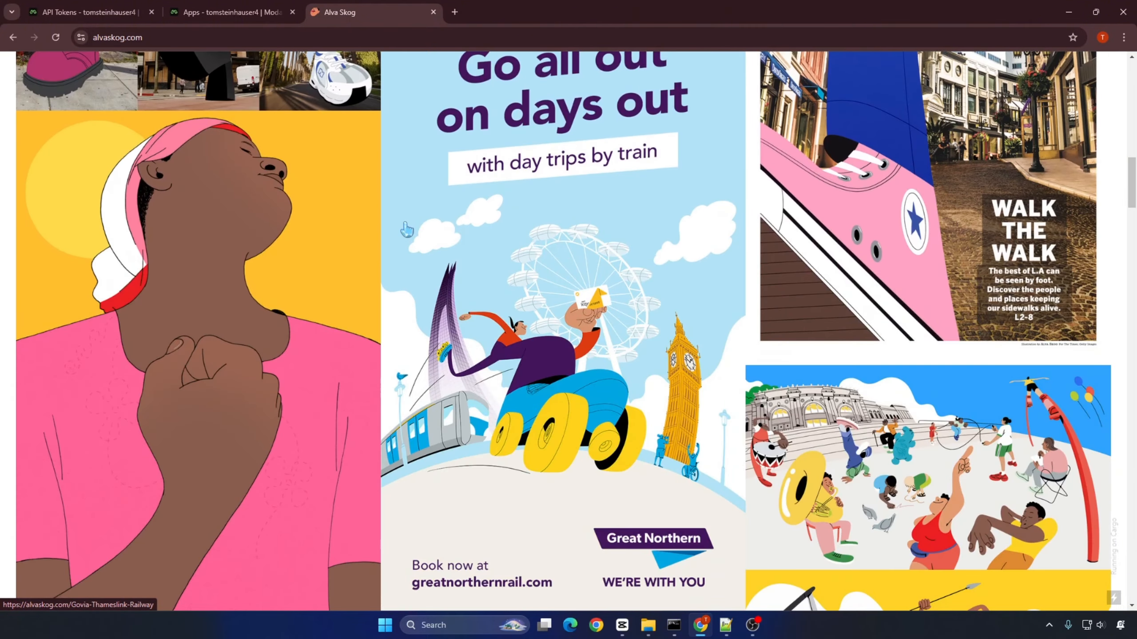
scroll(406, 231, "down", 15)
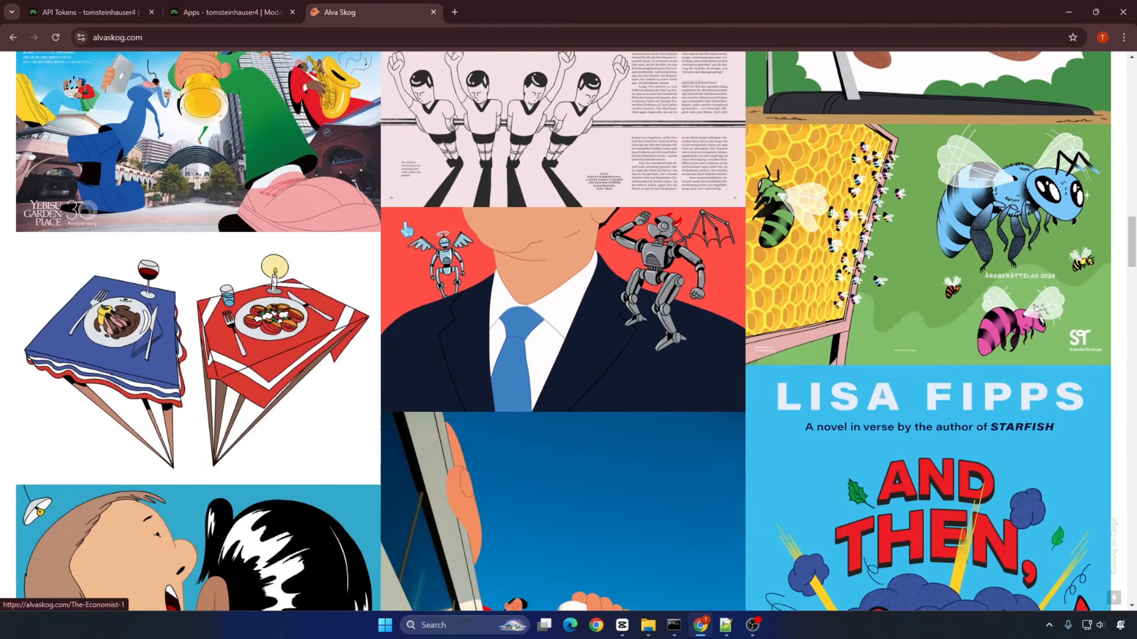
scroll(790, 260, "down", 10)
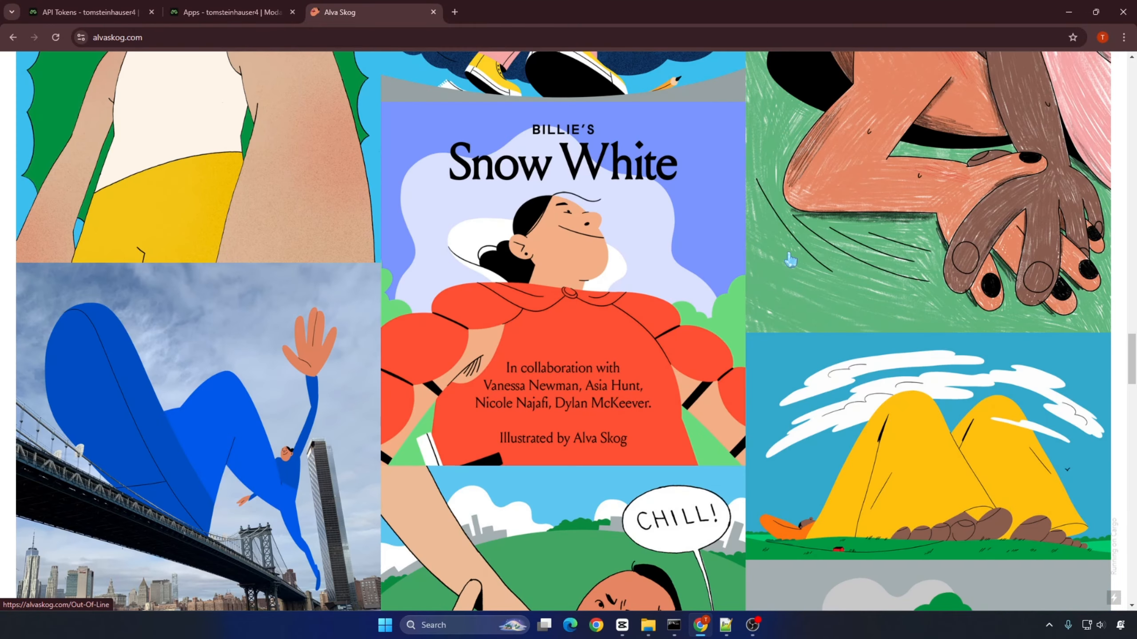
scroll(790, 260, "down", 20)
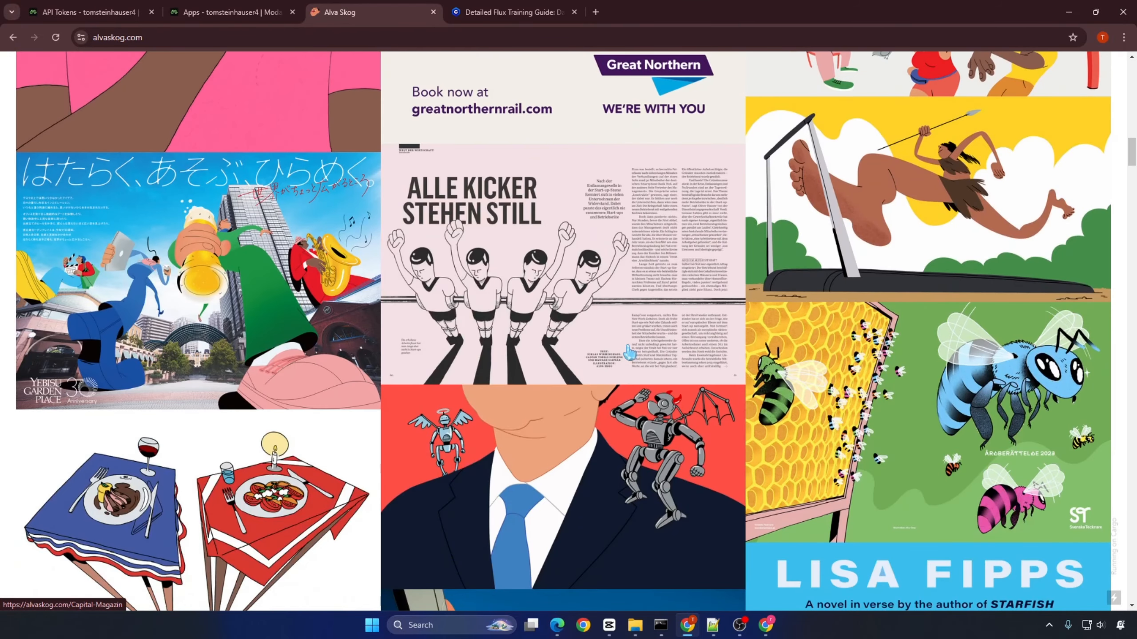
scroll(629, 352, "down", 20)
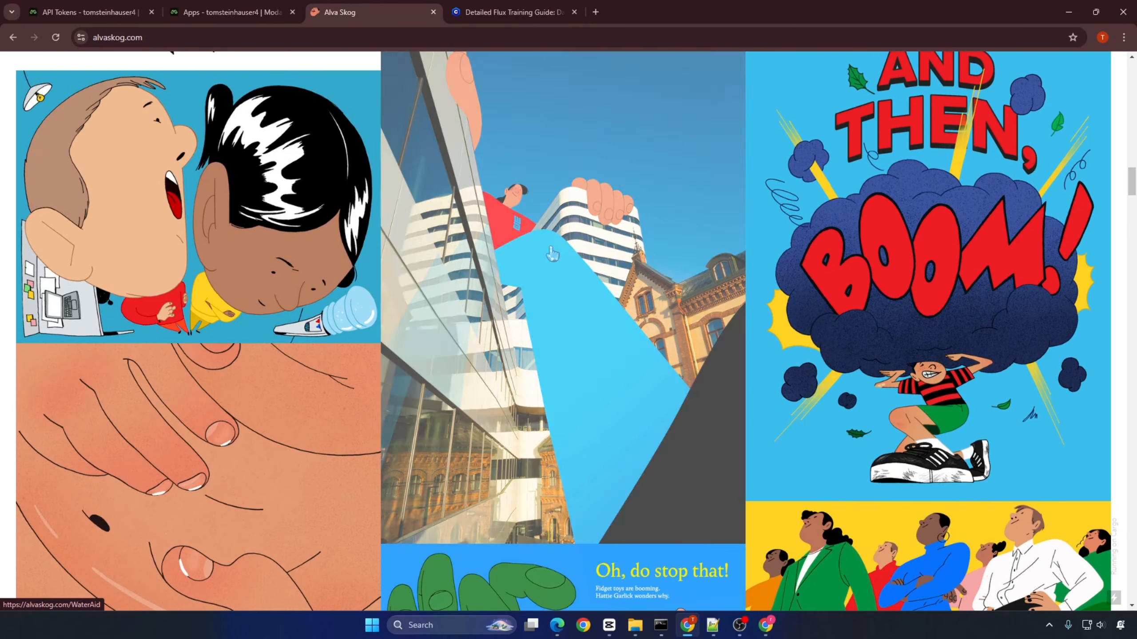
right_click(553, 254)
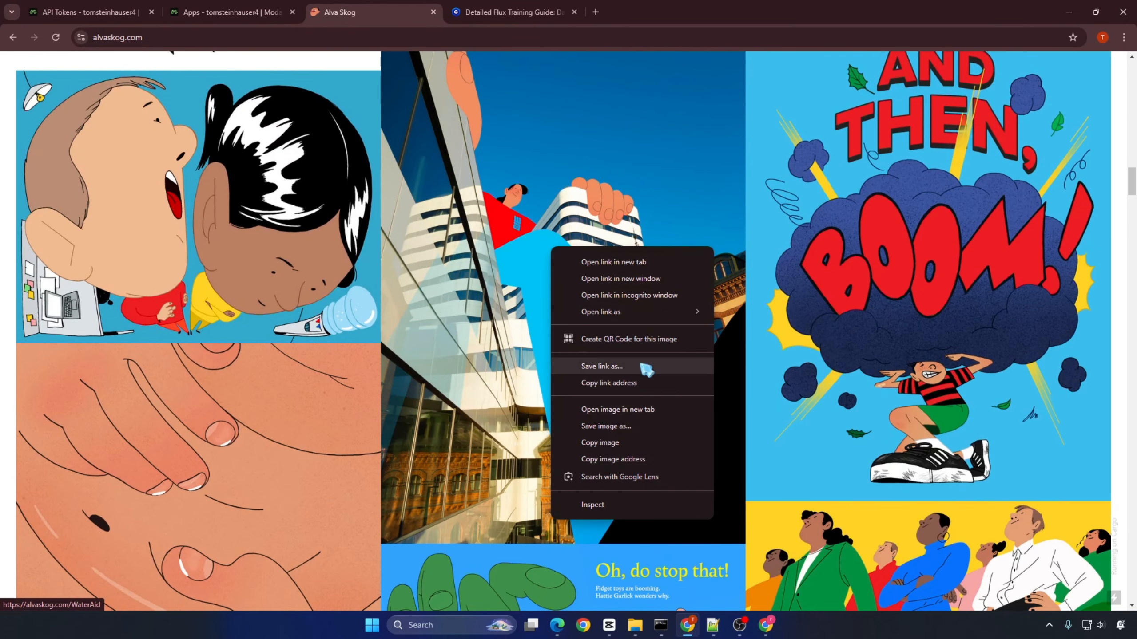
left_click(646, 426)
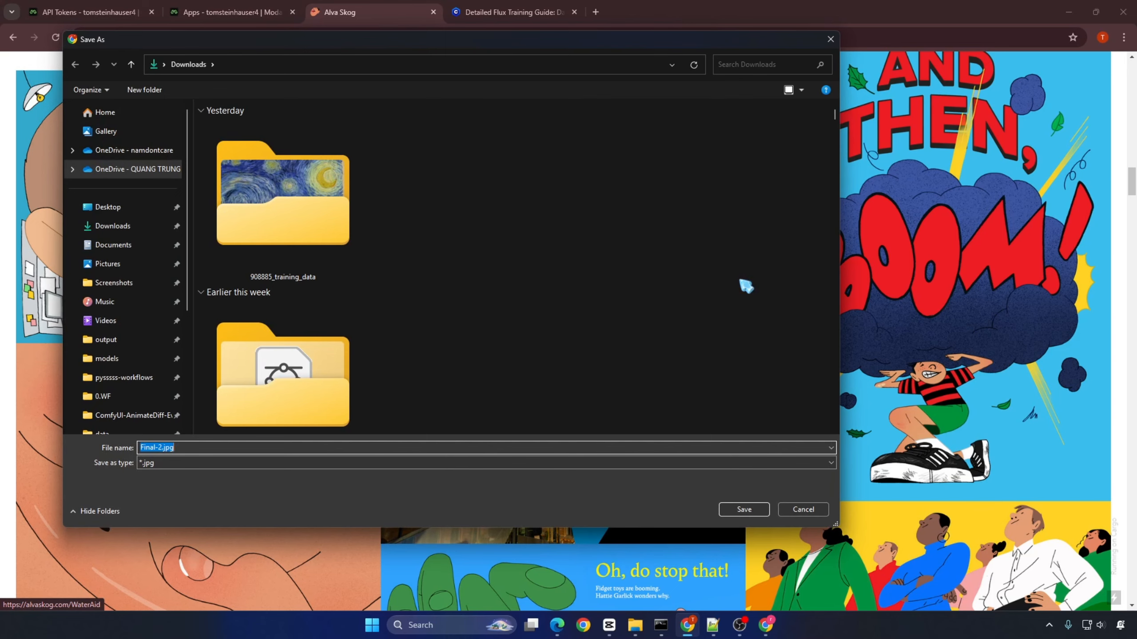
left_click(744, 509)
Step: Save the illustration of the giant blue figure leaping over the New York bridge
scroll(542, 336, "down", 10)
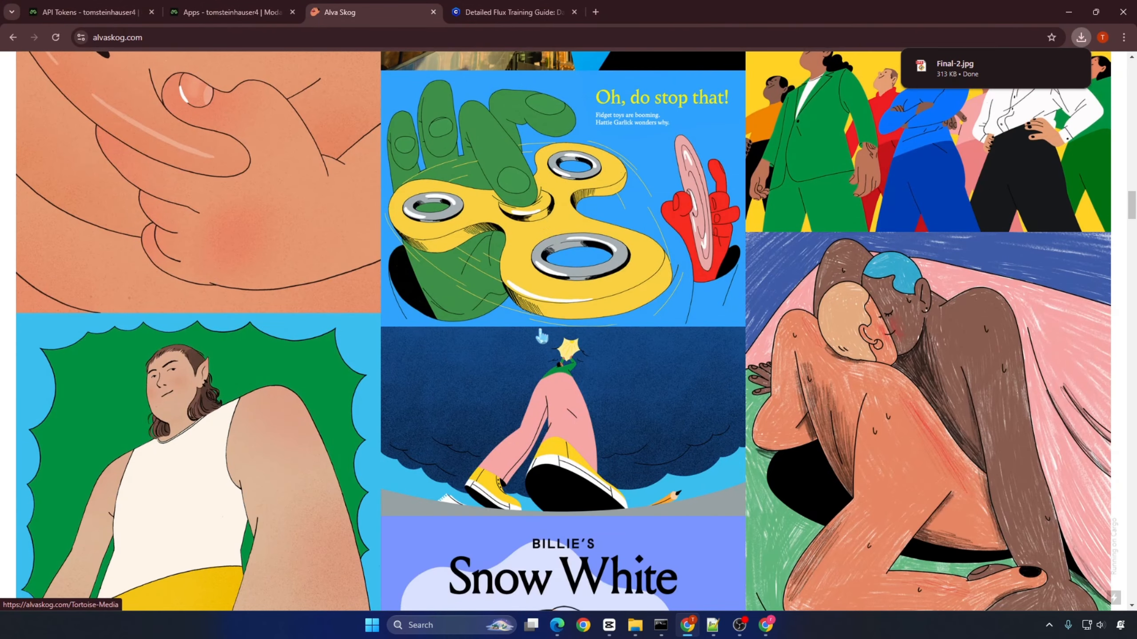
scroll(541, 335, "down", 13)
right_click(186, 200)
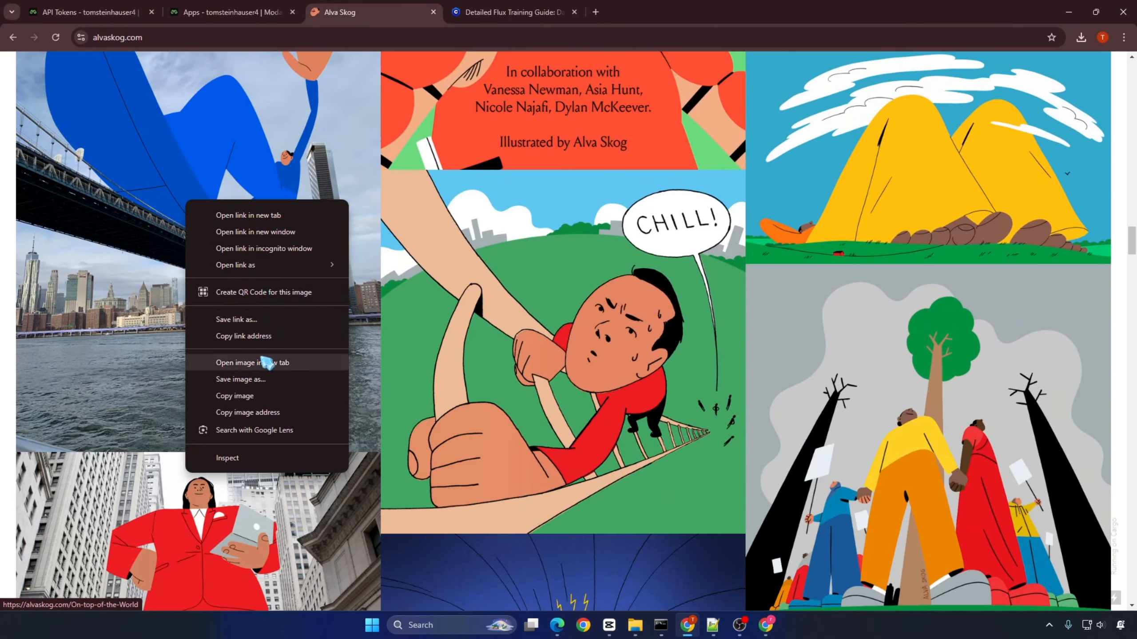
left_click(237, 381)
left_click(744, 510)
Step: Save the illustration of the giant woman in a red suit standing behind the columned building
scroll(448, 314, "down", 8)
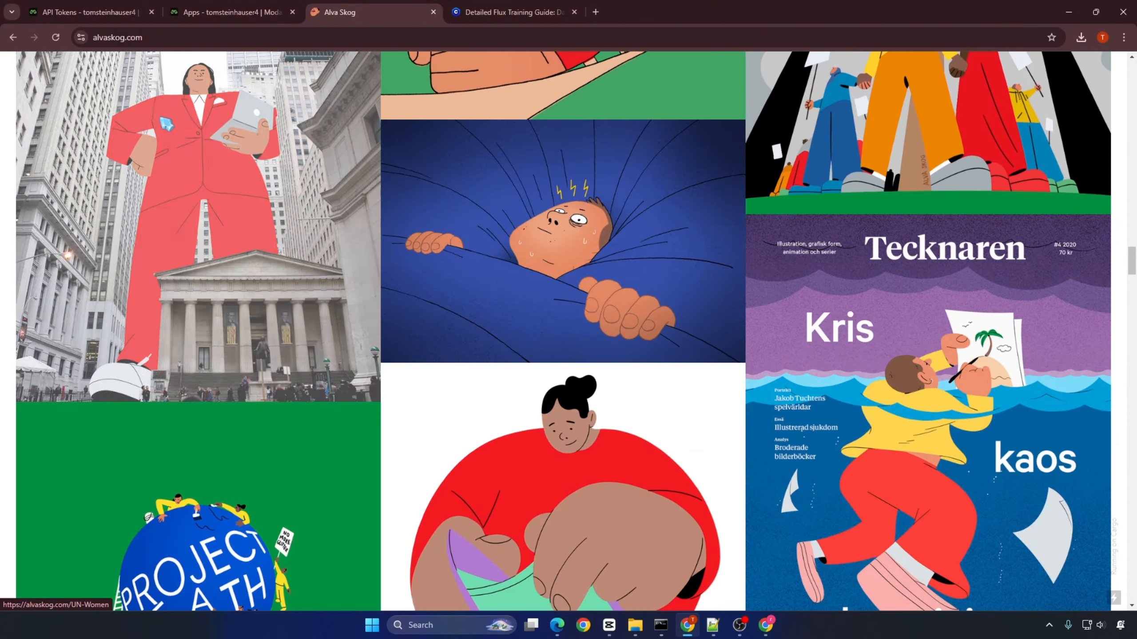
right_click(161, 118)
left_click(215, 297)
left_click(742, 510)
Step: Save the illustration of the giant football players in blue shirts above the London bridge
scroll(536, 443, "down", 10)
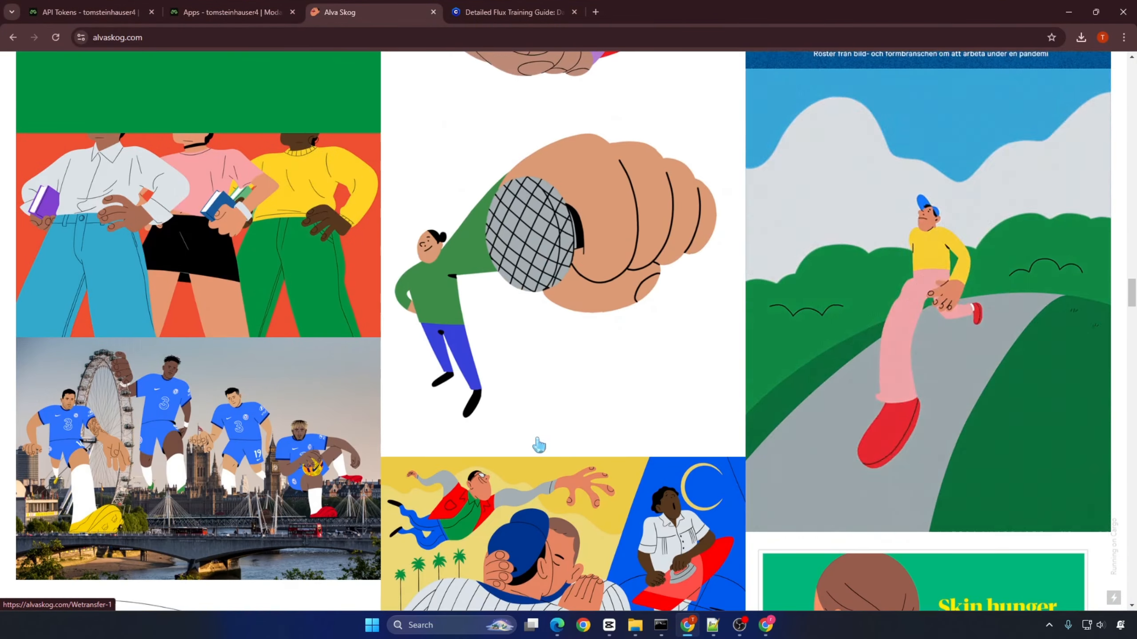
scroll(539, 443, "down", 4)
right_click(103, 226)
left_click(135, 404)
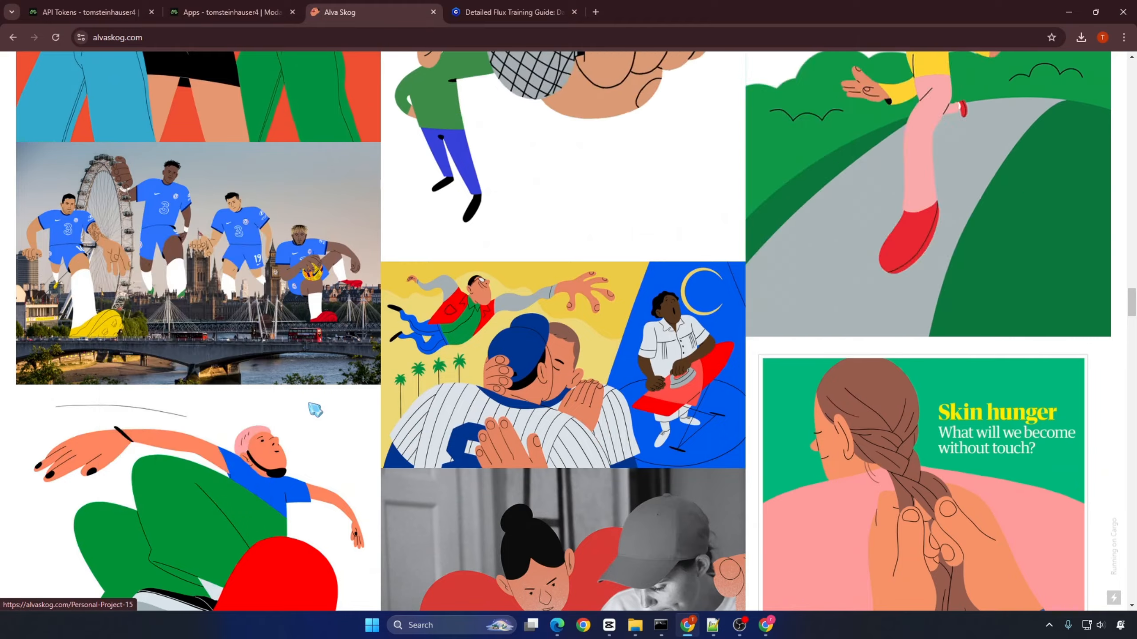
left_click(743, 509)
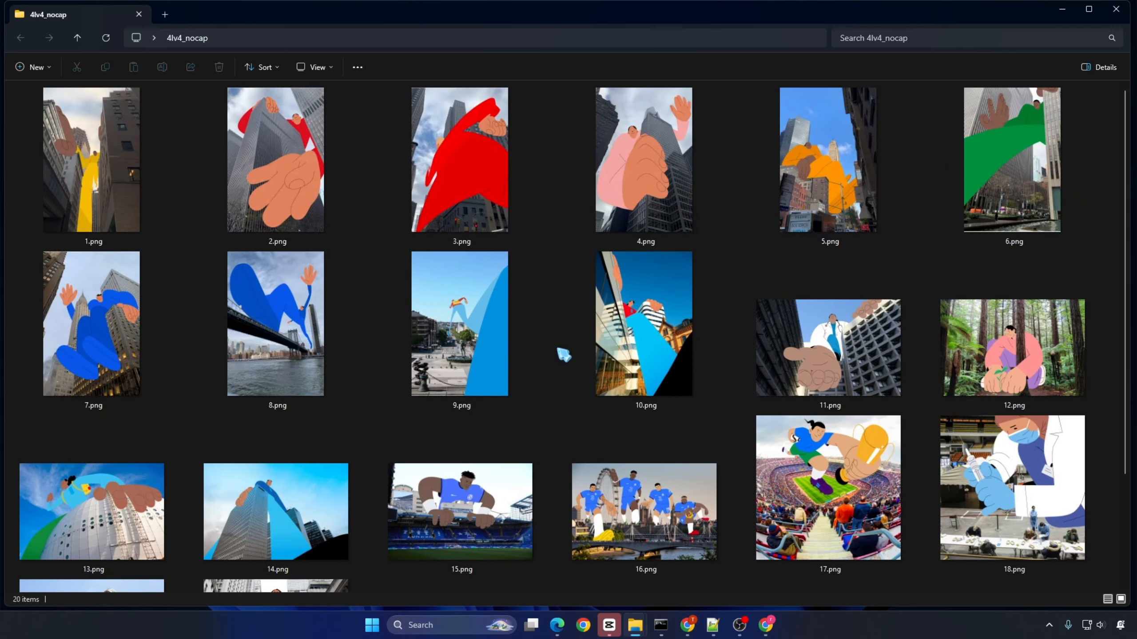
Step: Return to the 4lv4_nocap folder and list its images in Details view
left_click(331, 68)
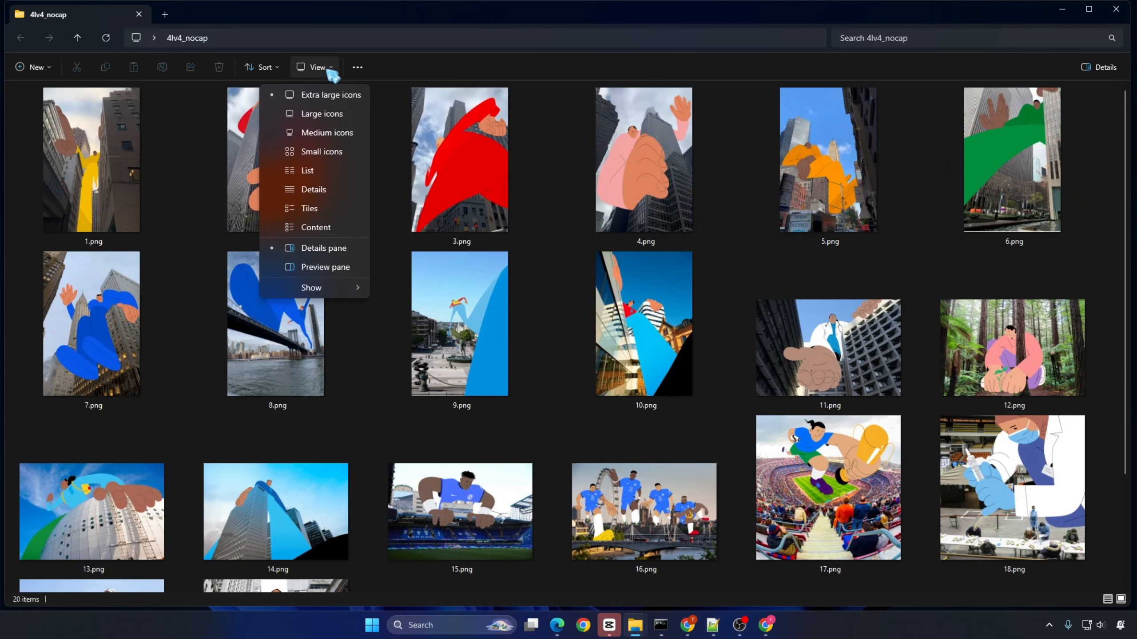
left_click(321, 195)
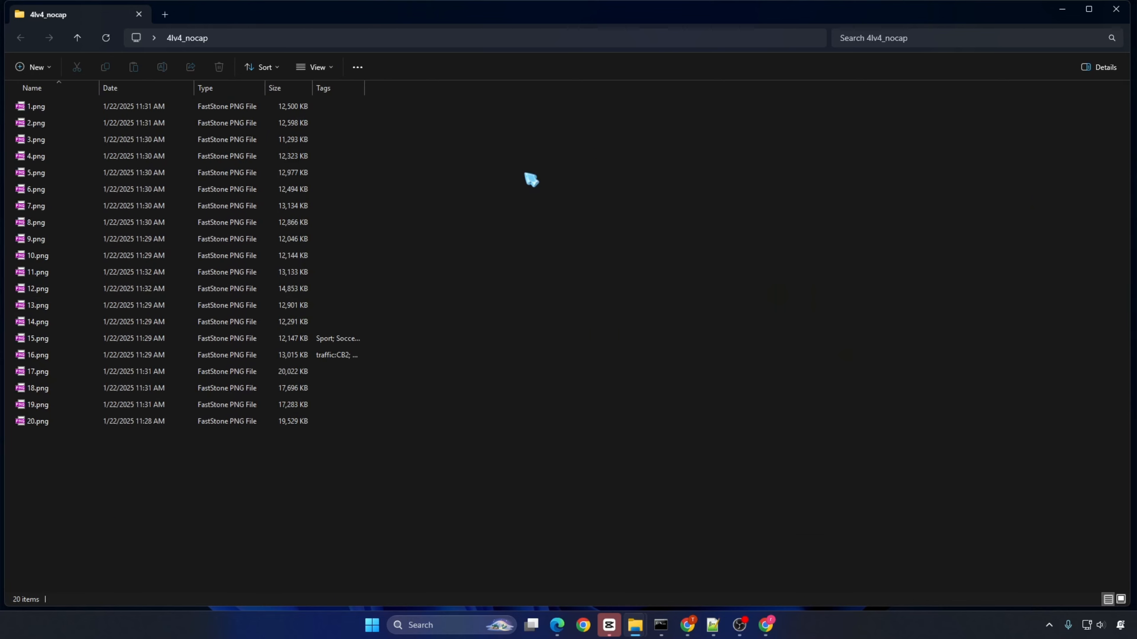
Step: Add a Dimensions column to the 4lv4_nocap file list and sort the images by it
right_click(321, 92)
left_click(383, 238)
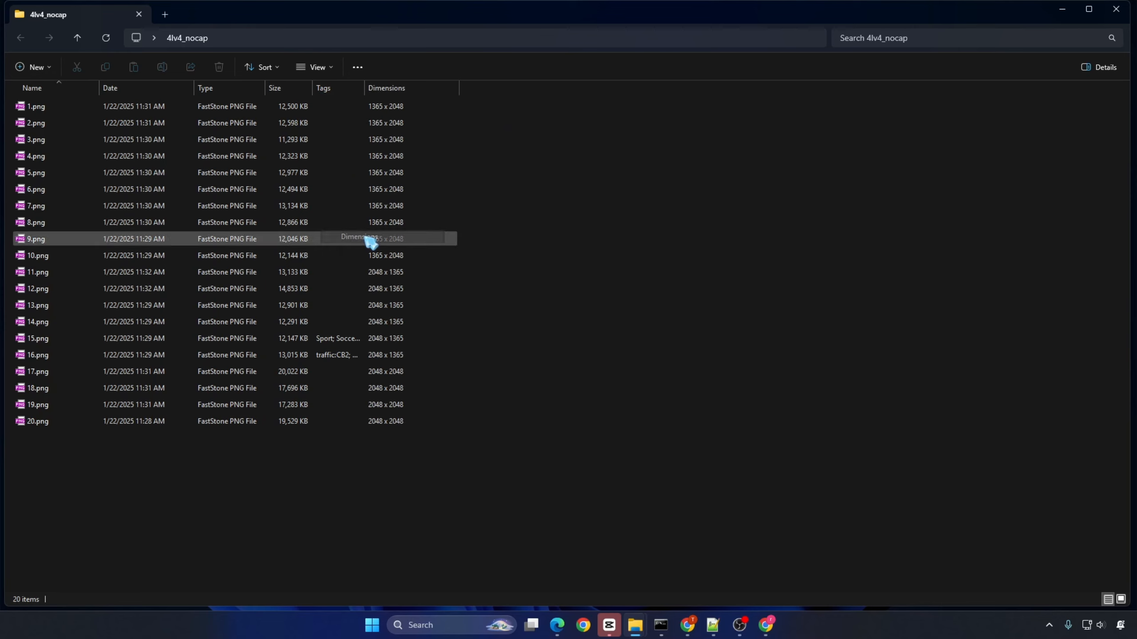
left_click(398, 89)
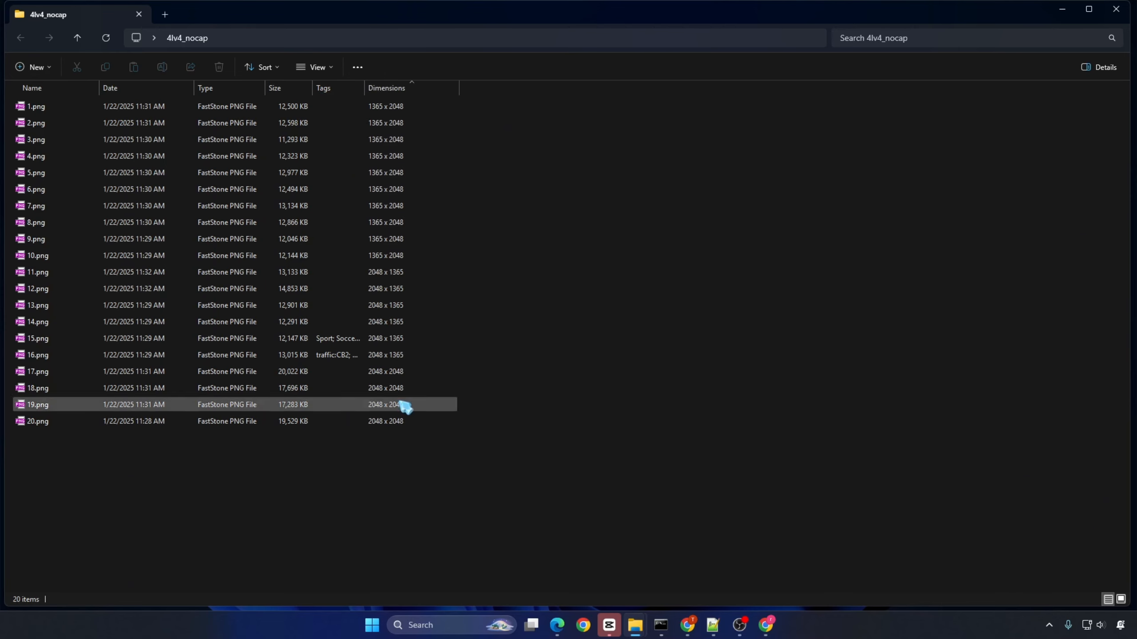
left_click(396, 422)
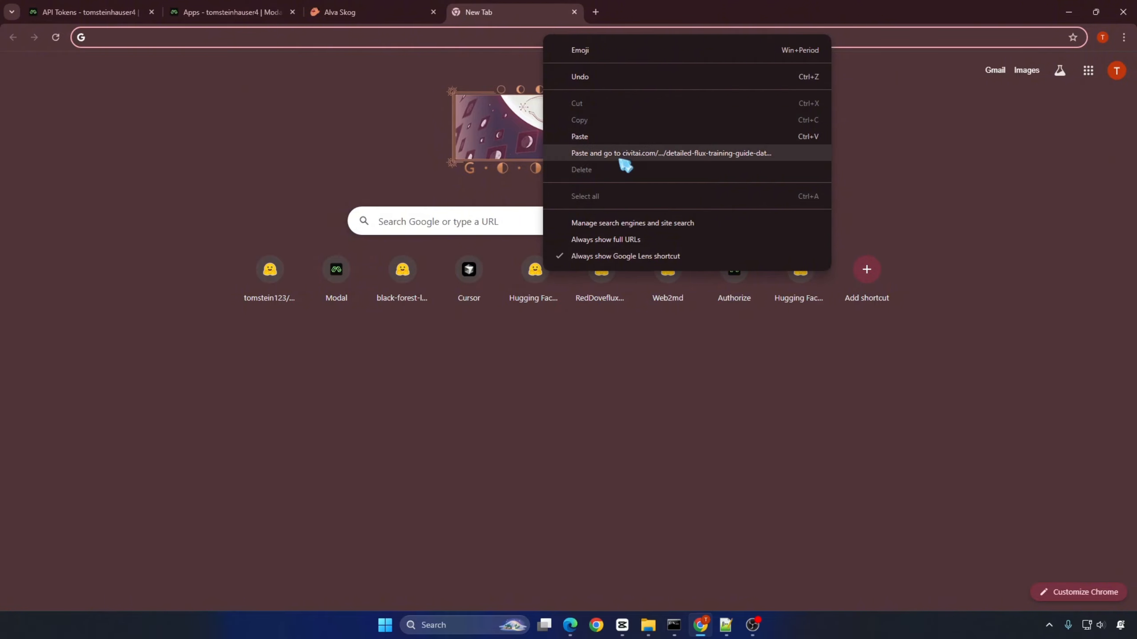
left_click(622, 153)
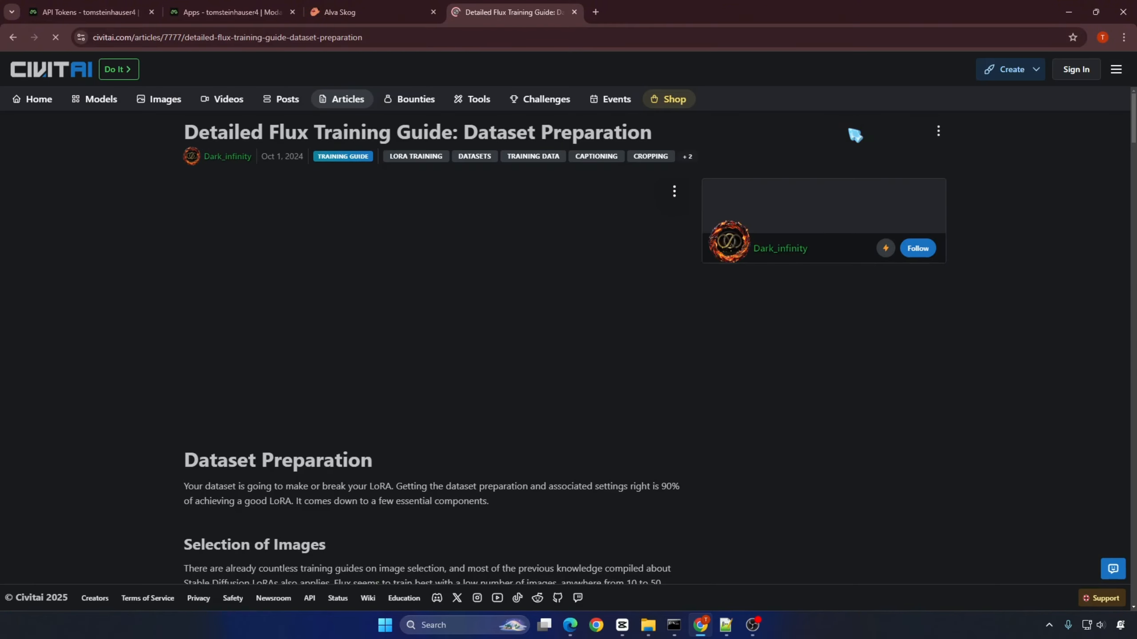
Step: Read through the Civitai Flux training guide on dataset preparation, from style LoRA image selection to the training settings
scroll(175, 283, "down", 1)
scroll(181, 290, "down", 7)
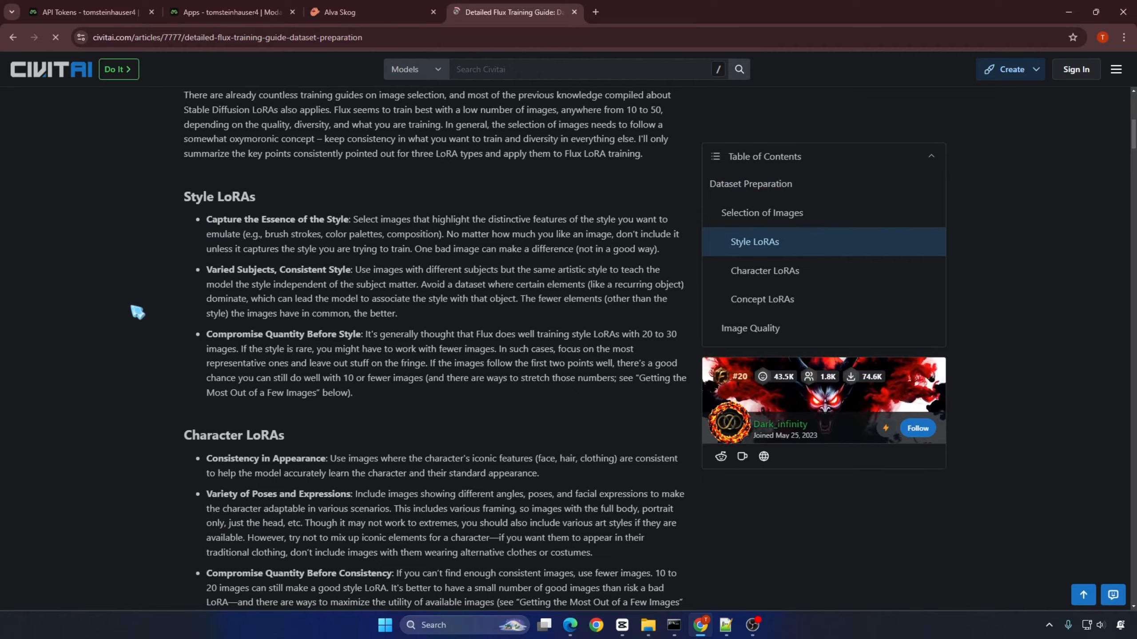
scroll(140, 310, "down", 20)
scroll(141, 309, "down", 20)
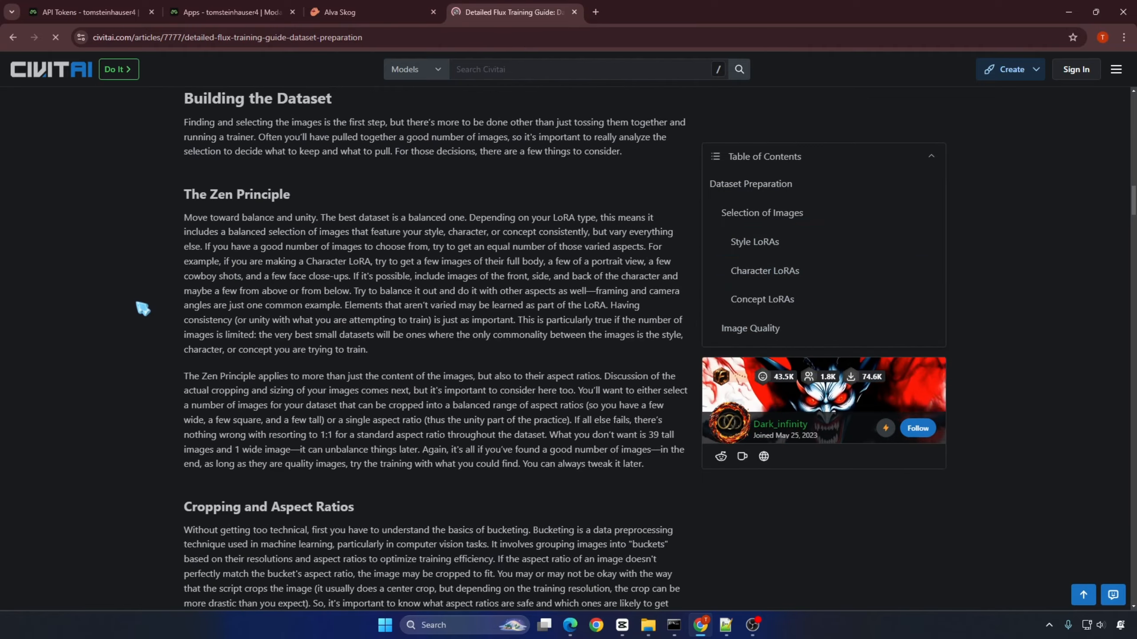
scroll(145, 308, "down", 20)
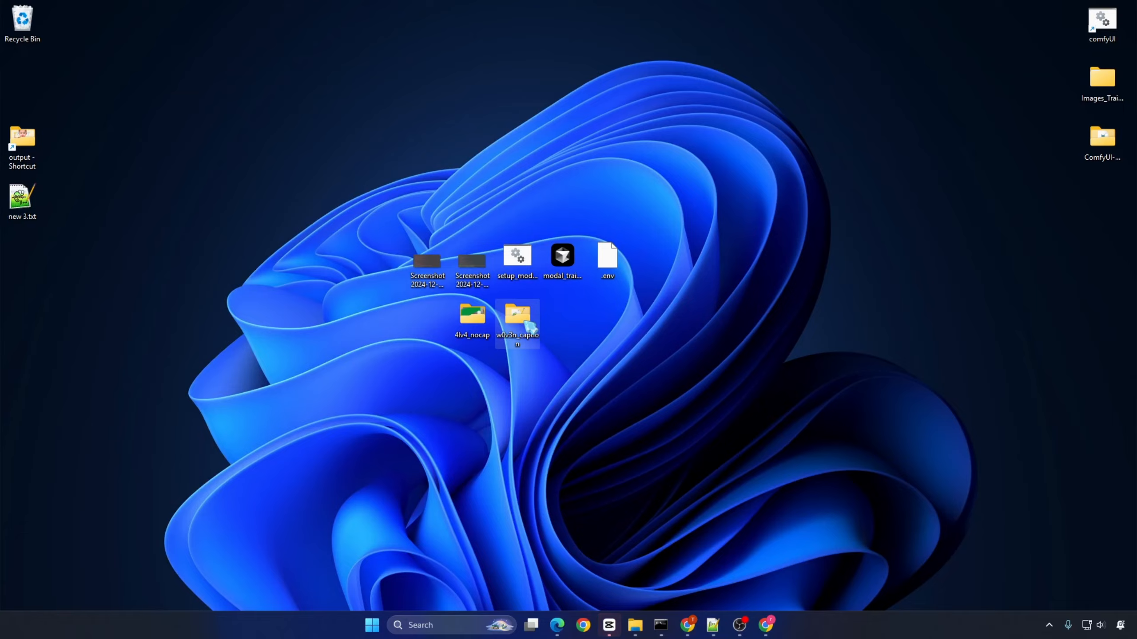
Step: Open the w0v3n_caption folder and read the example captions in 1.txt and 2.txt
double_click(530, 329)
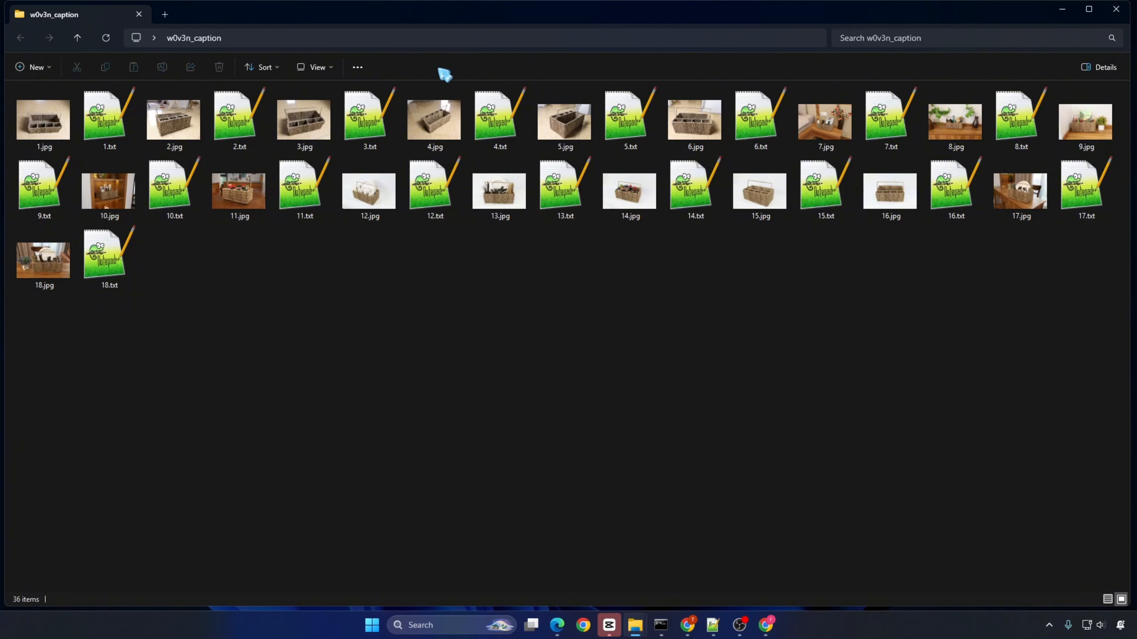
left_click(319, 68)
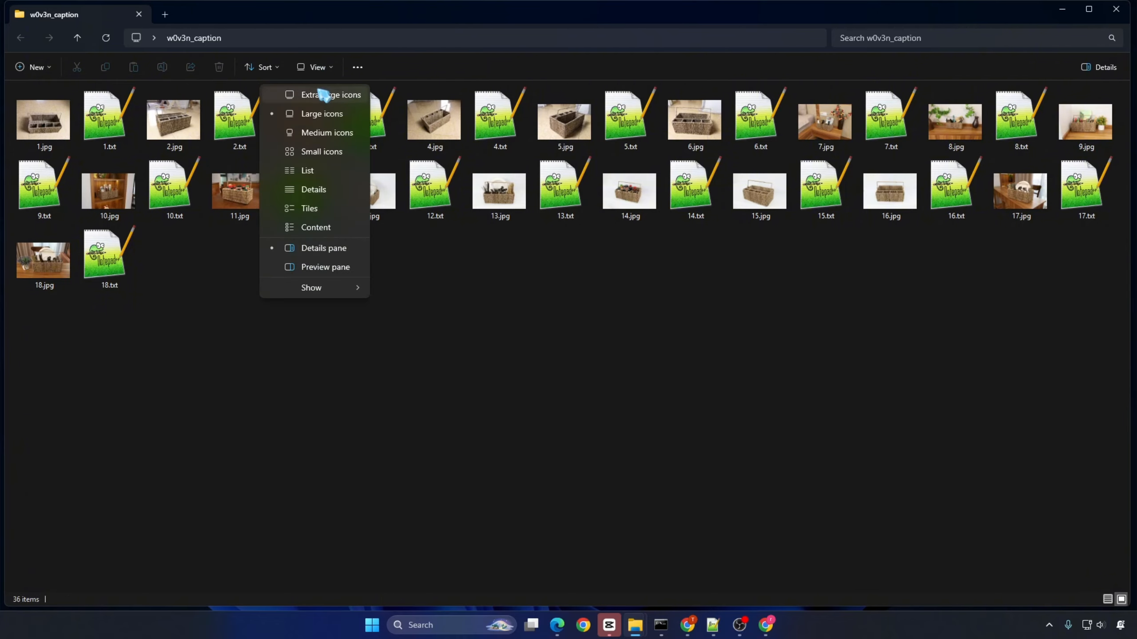
left_click(469, 69)
double_click(133, 123)
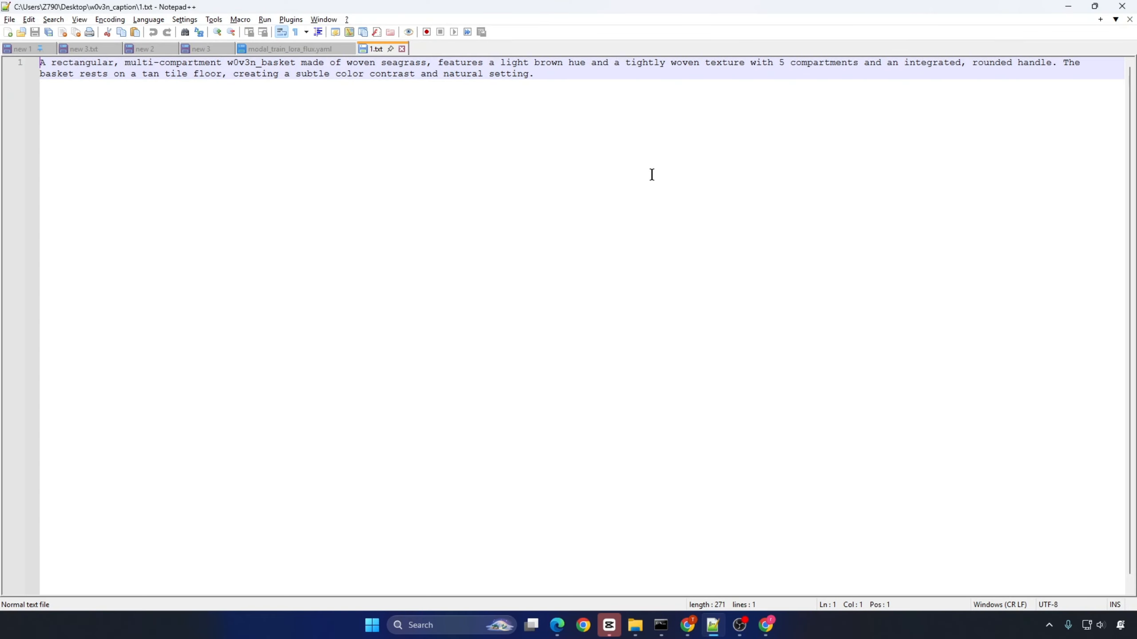
key("alt+Tab")
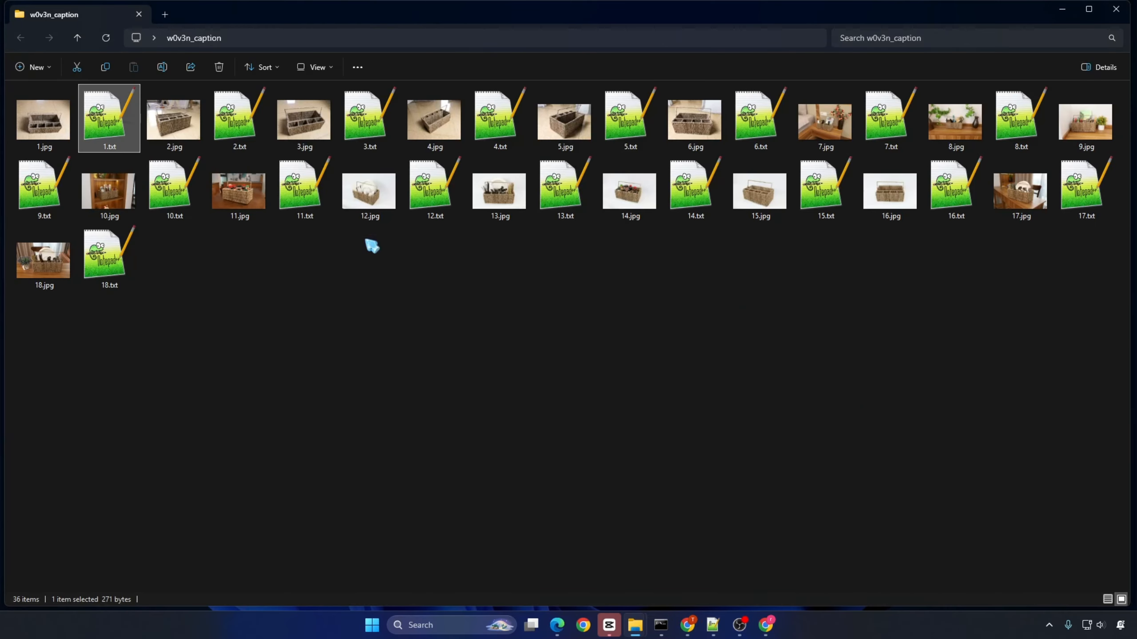
double_click(241, 117)
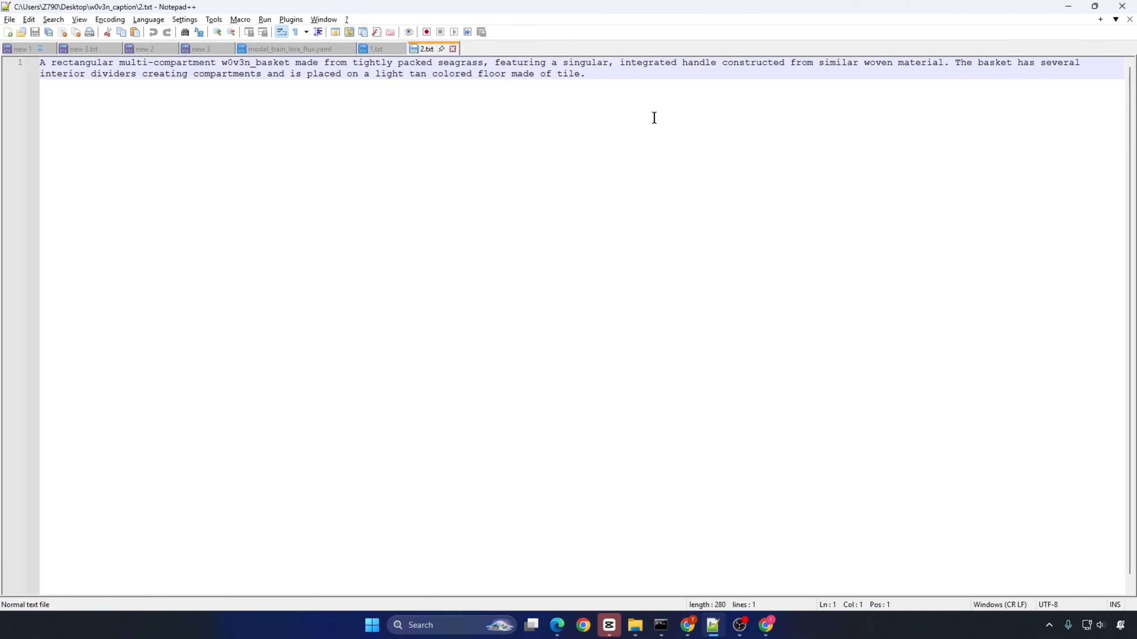
left_click(1068, 7)
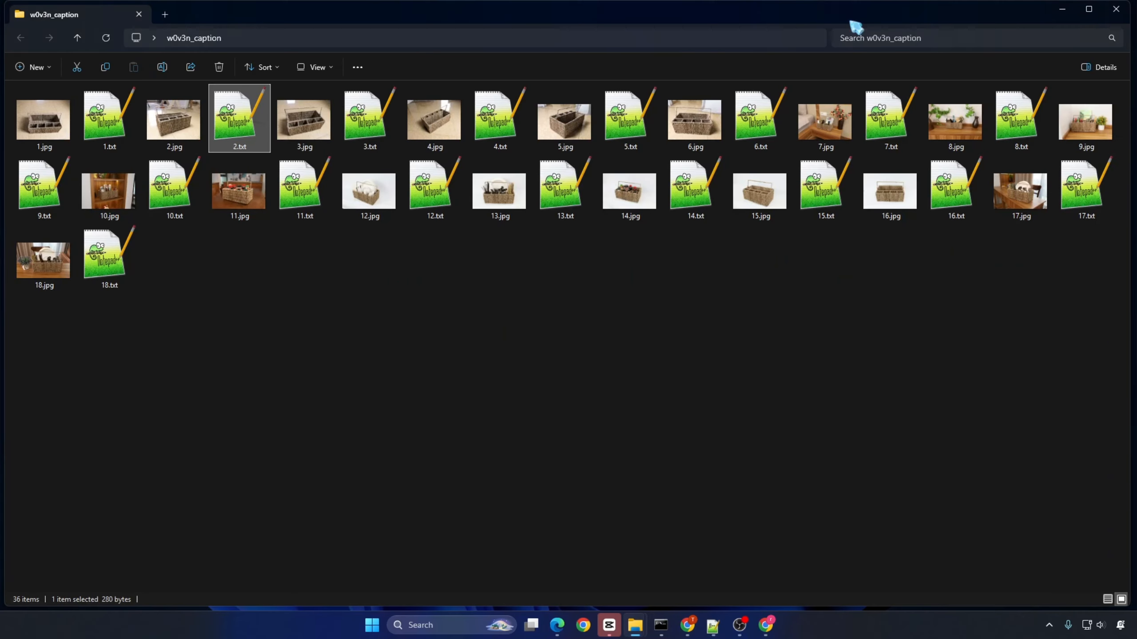
Step: Show the w0v3n_caption folder with extra large icons and look through its image and caption pairs
left_click(321, 68)
left_click(330, 95)
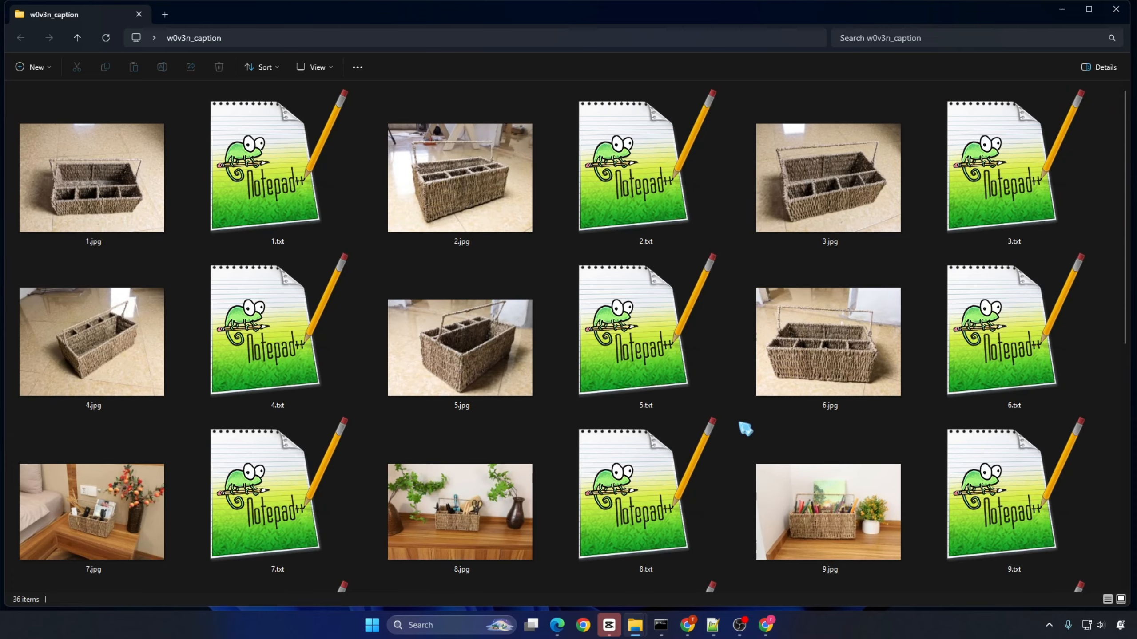
scroll(748, 426, "down", 5)
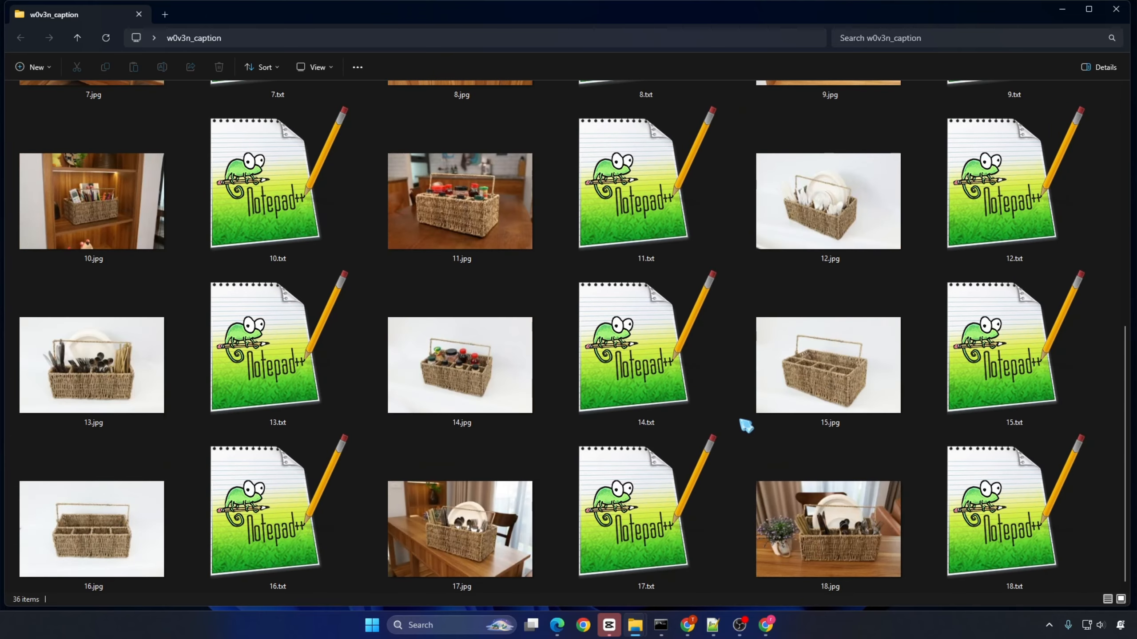
Step: Rename the 4lv4_nocap folder on the desktop as 4lv4_nocap_v1
key("super+d")
key("F2")
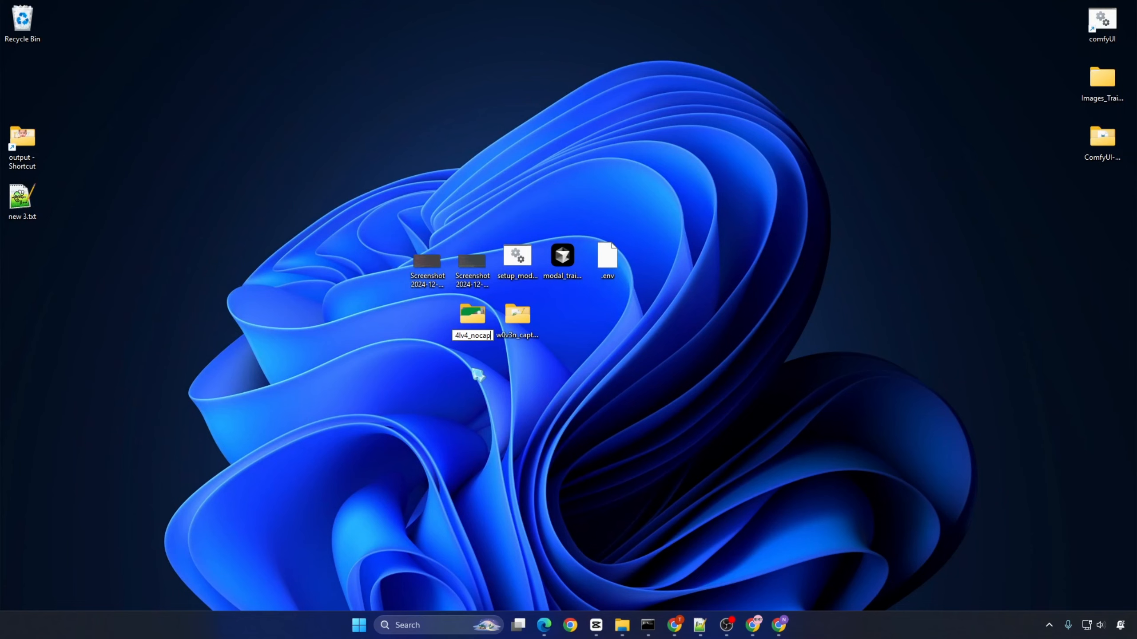
type("_v1")
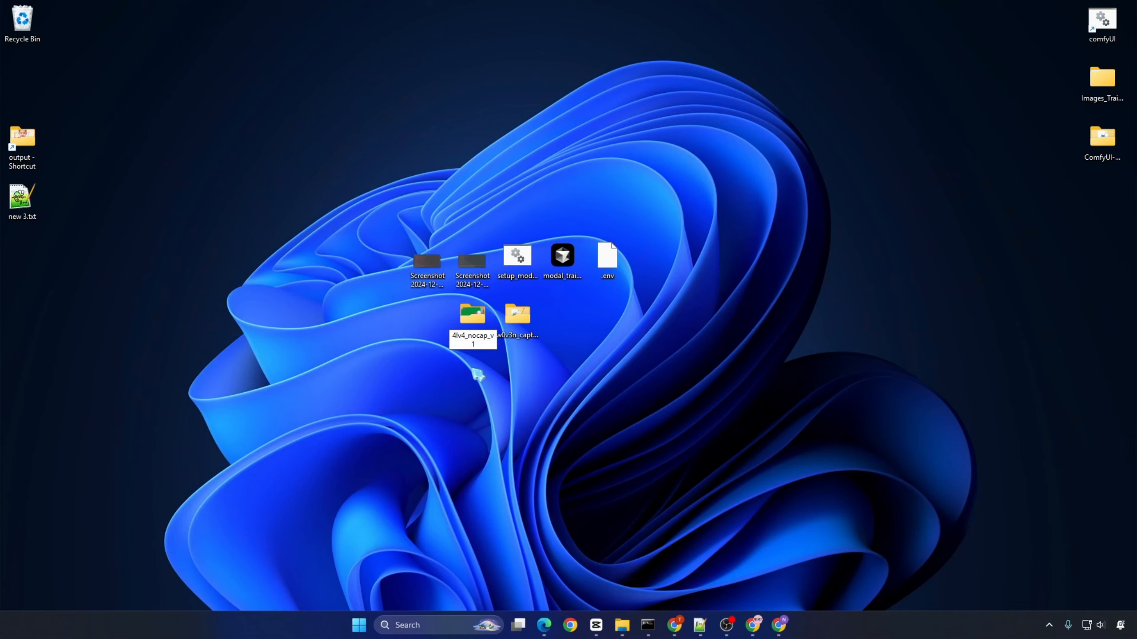
key("Return")
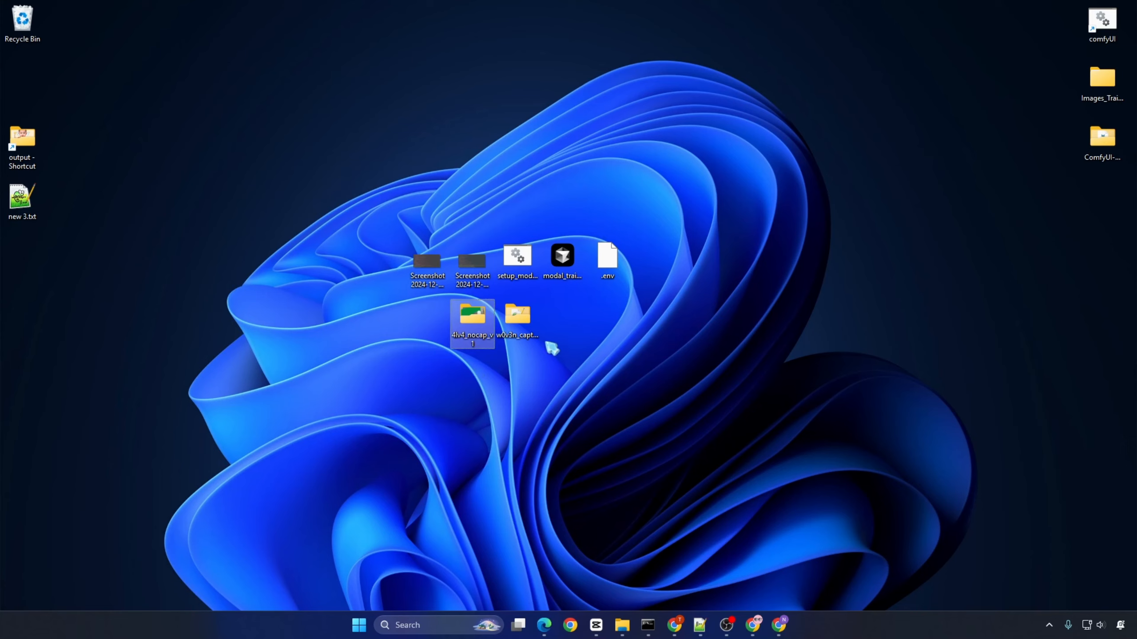
Step: Copy the 4lv4_nocap_v1 folder from the desktop into C:\ai-toolkit
right_click(475, 329)
left_click(531, 341)
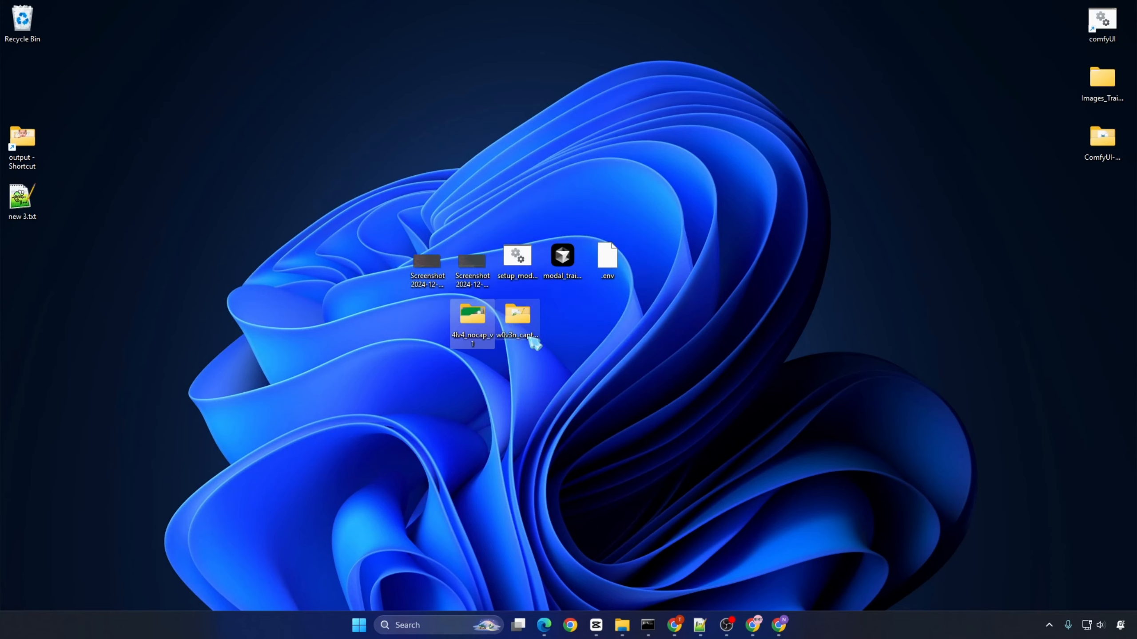
left_click(622, 626)
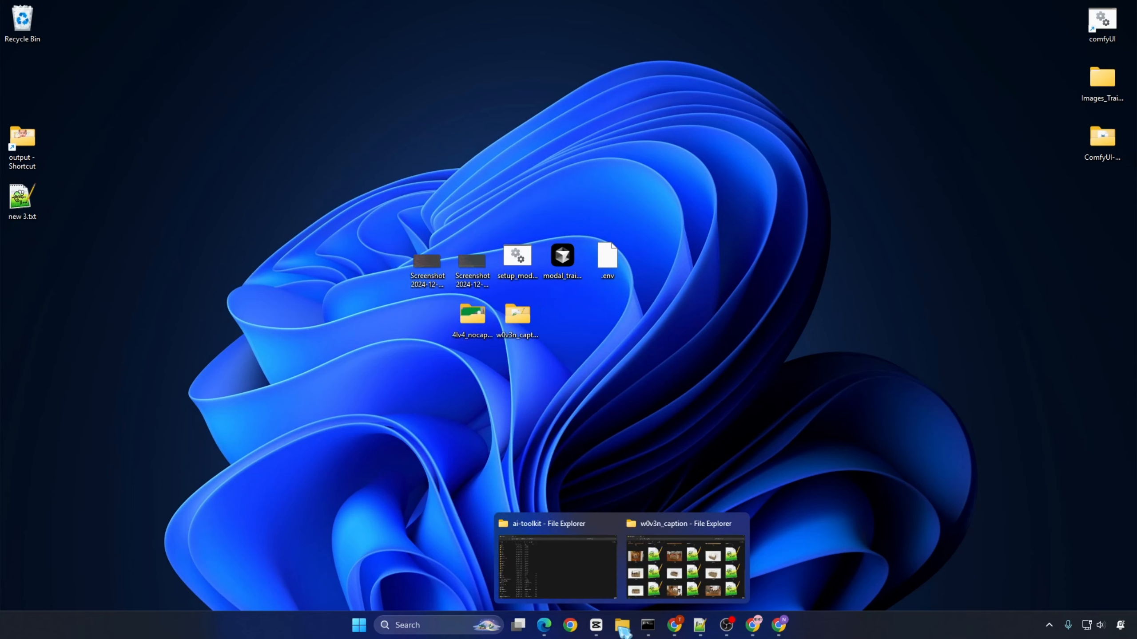
left_click(577, 563)
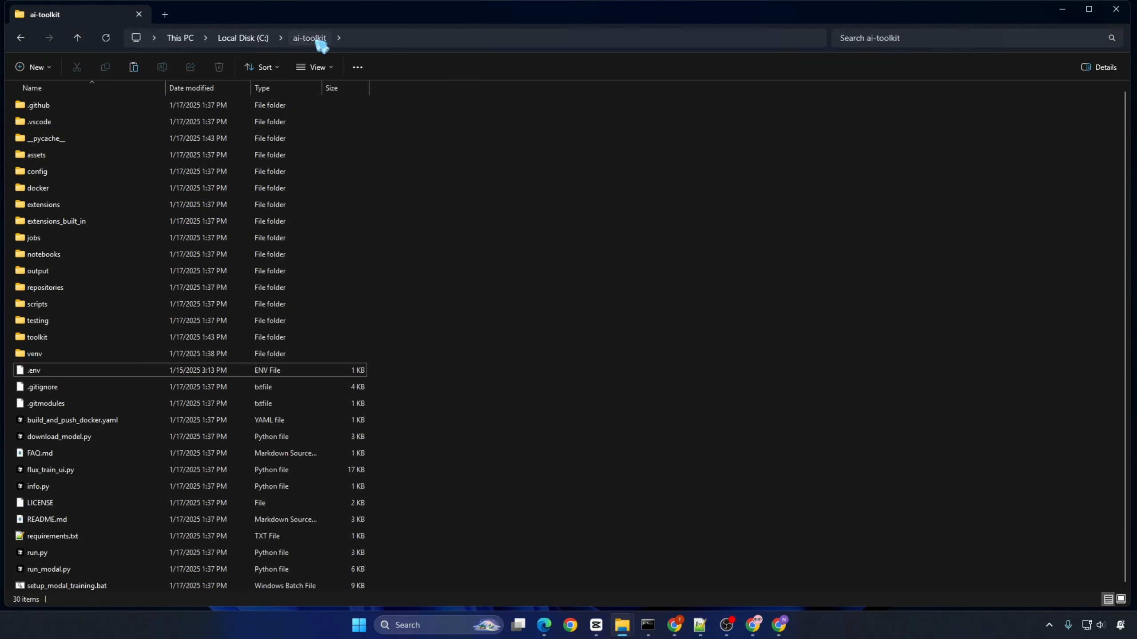
right_click(505, 354)
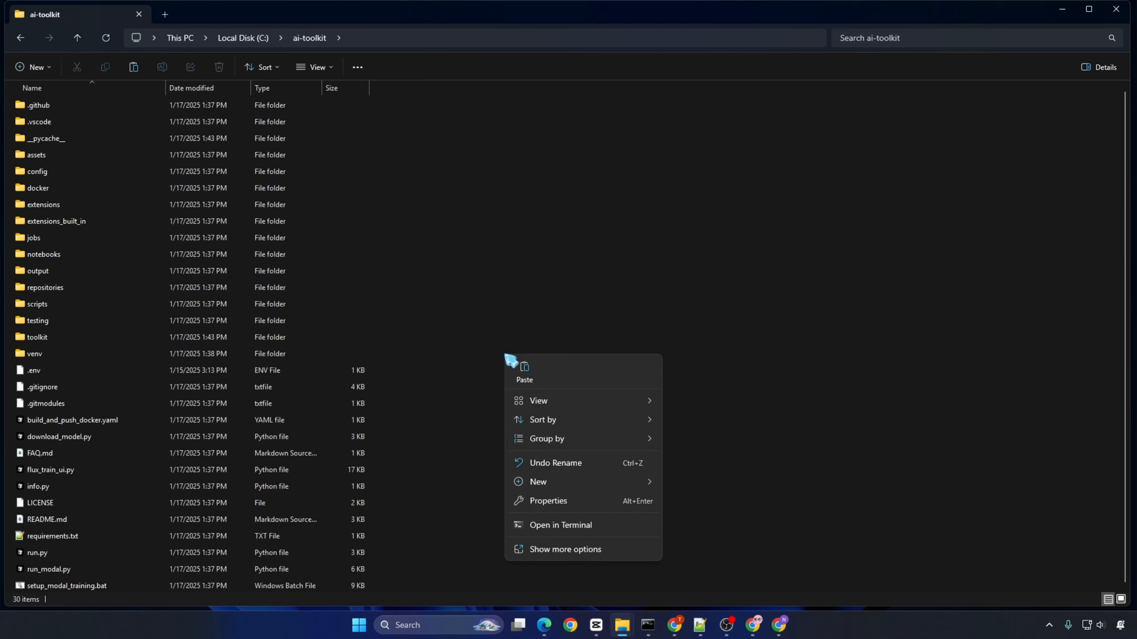
left_click(524, 370)
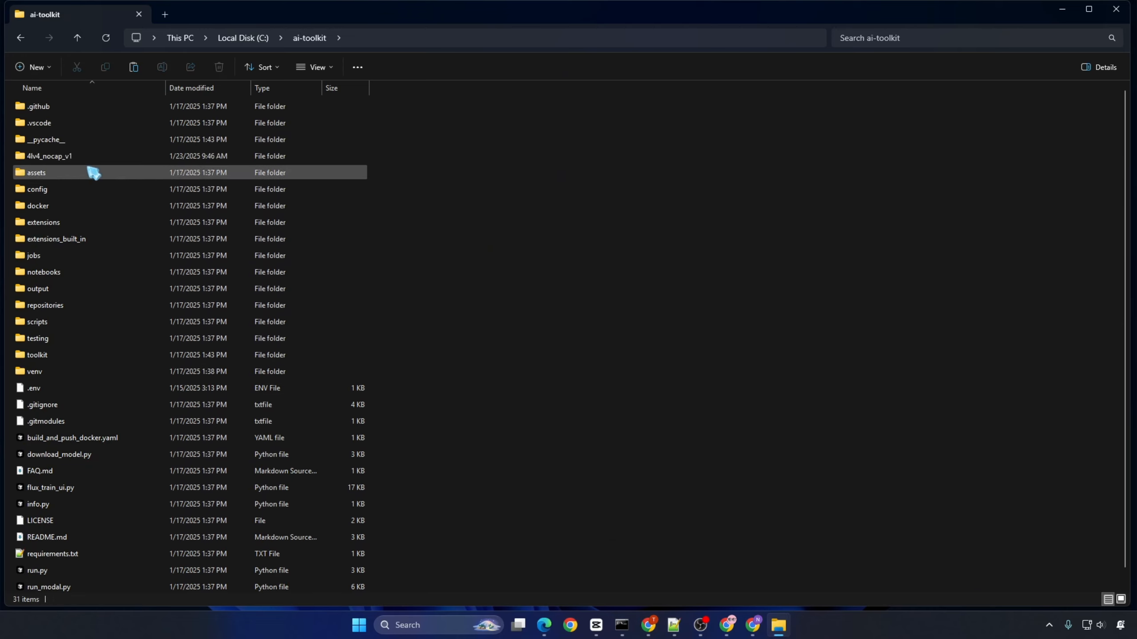
Step: Copy the dataset folder's name and set it as the config name, "4lv4_nocap_v1", in modal_train_lora_flux.yaml
key("F2")
right_click(74, 155)
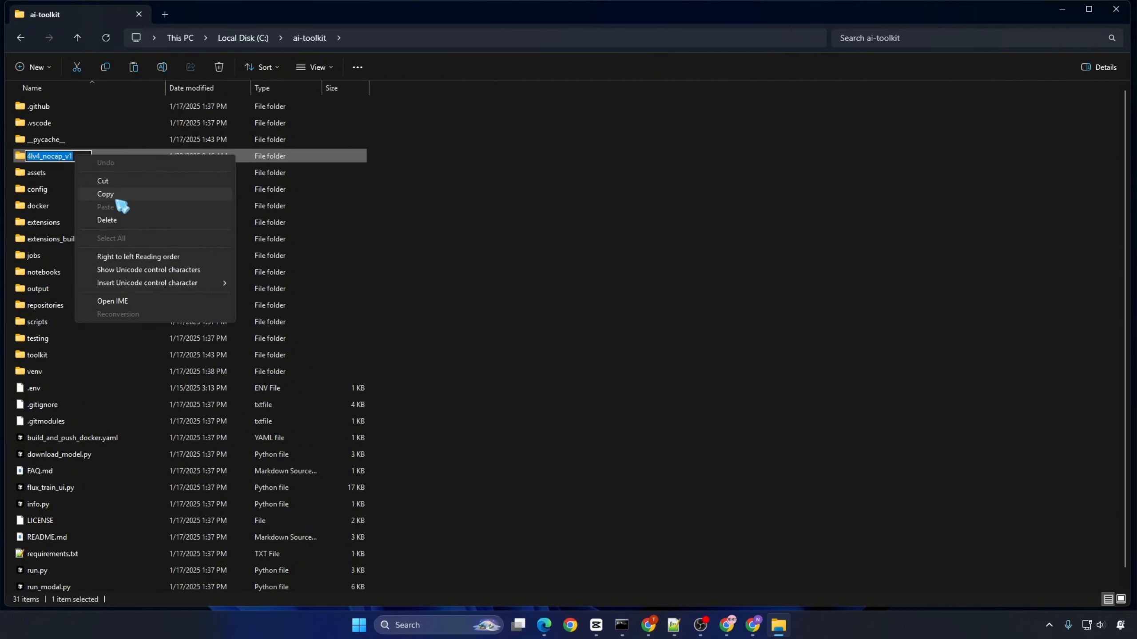
left_click(114, 196)
left_click(636, 544)
left_click(678, 632)
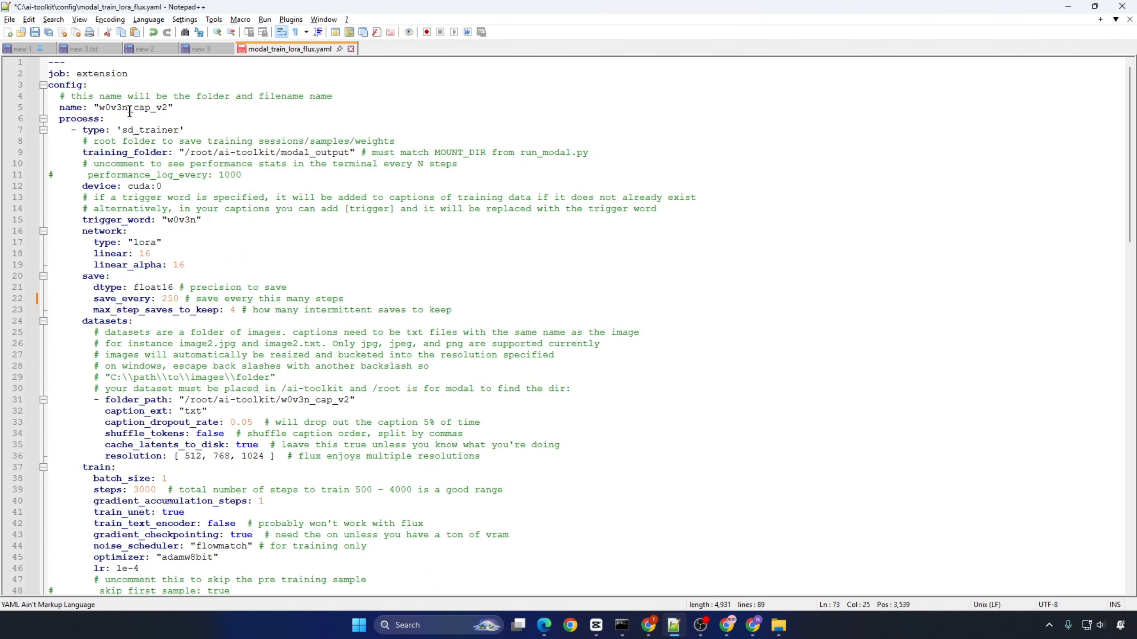
double_click(129, 108)
key("ctrl+v")
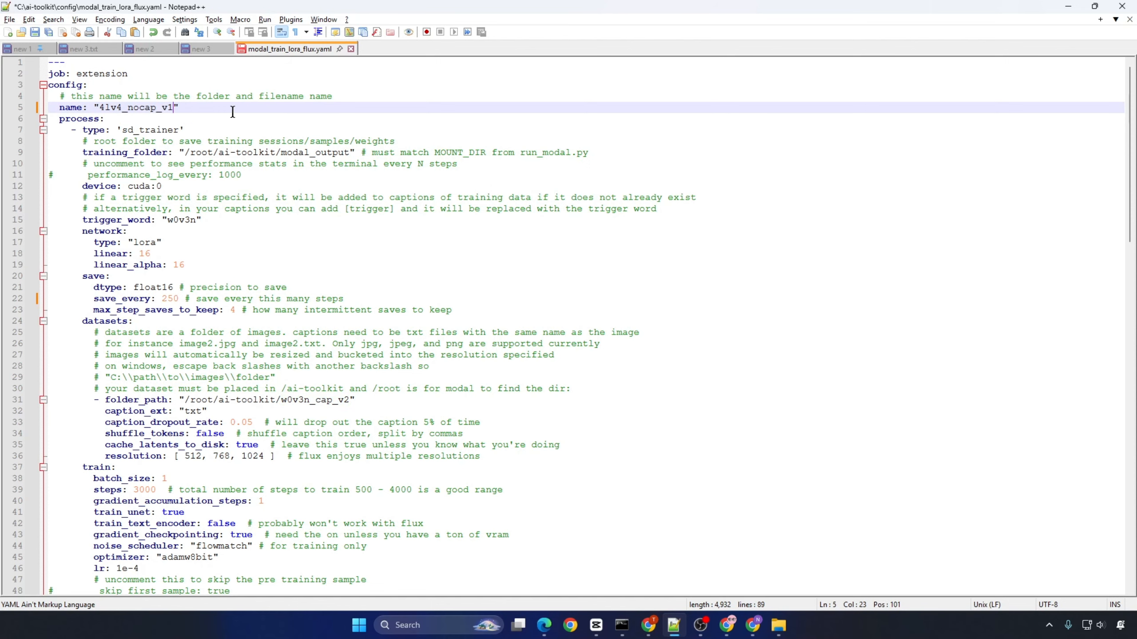
Step: Check the training_folder line and set trigger_word to "4lv4", copied from the config name
left_click_drag(81, 154, 622, 150)
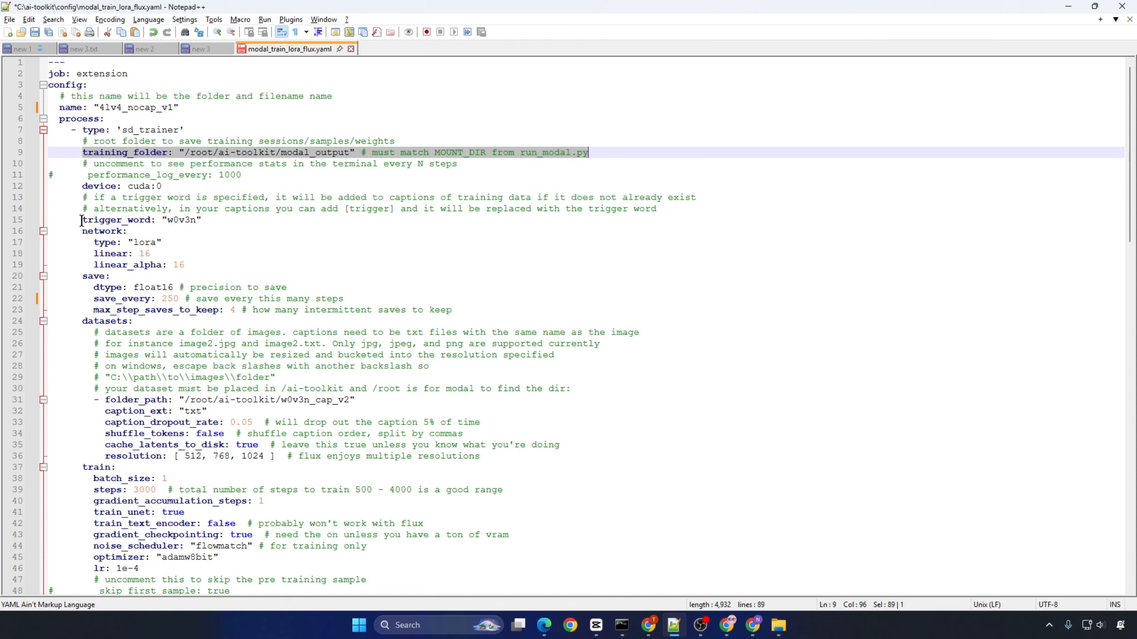
left_click_drag(82, 219, 328, 220)
left_click(267, 219)
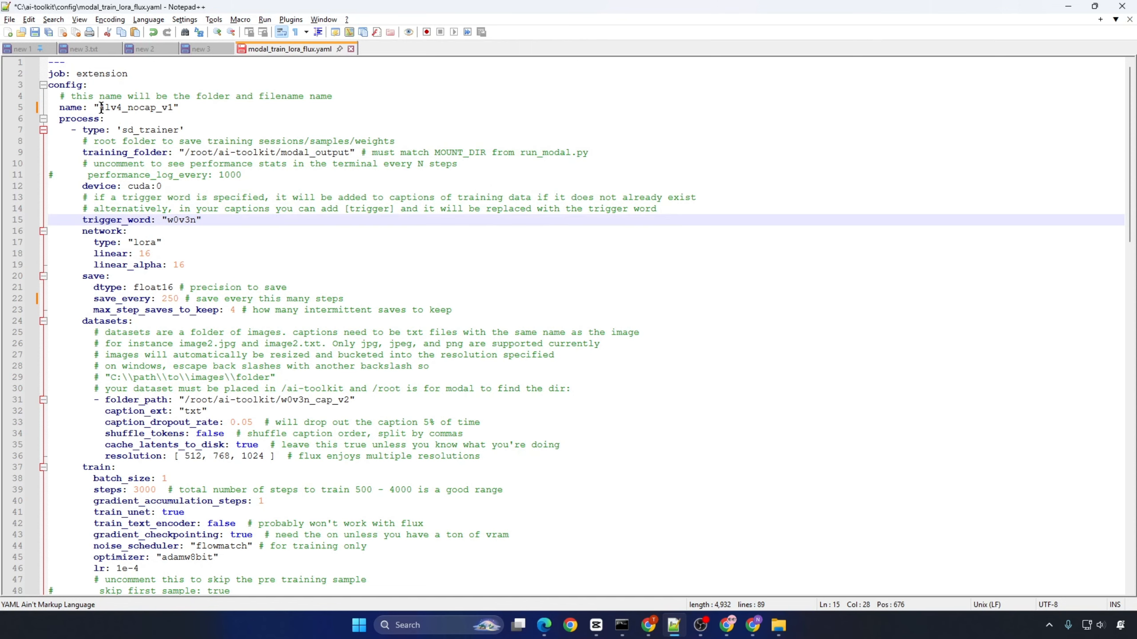
left_click_drag(100, 107, 122, 107)
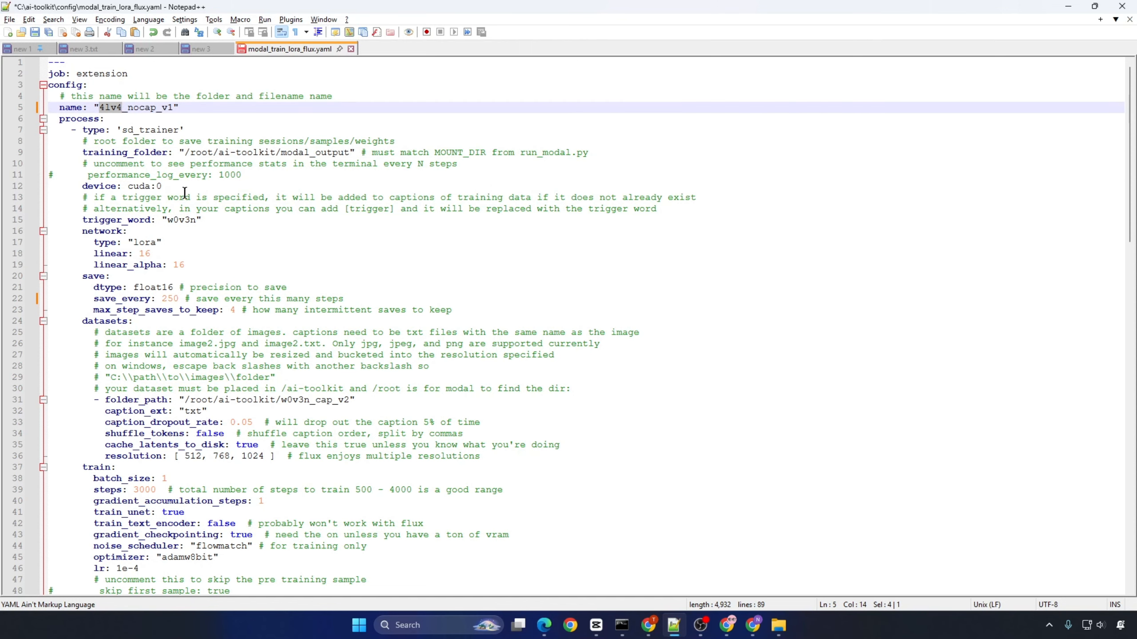
left_click_drag(168, 220, 195, 222)
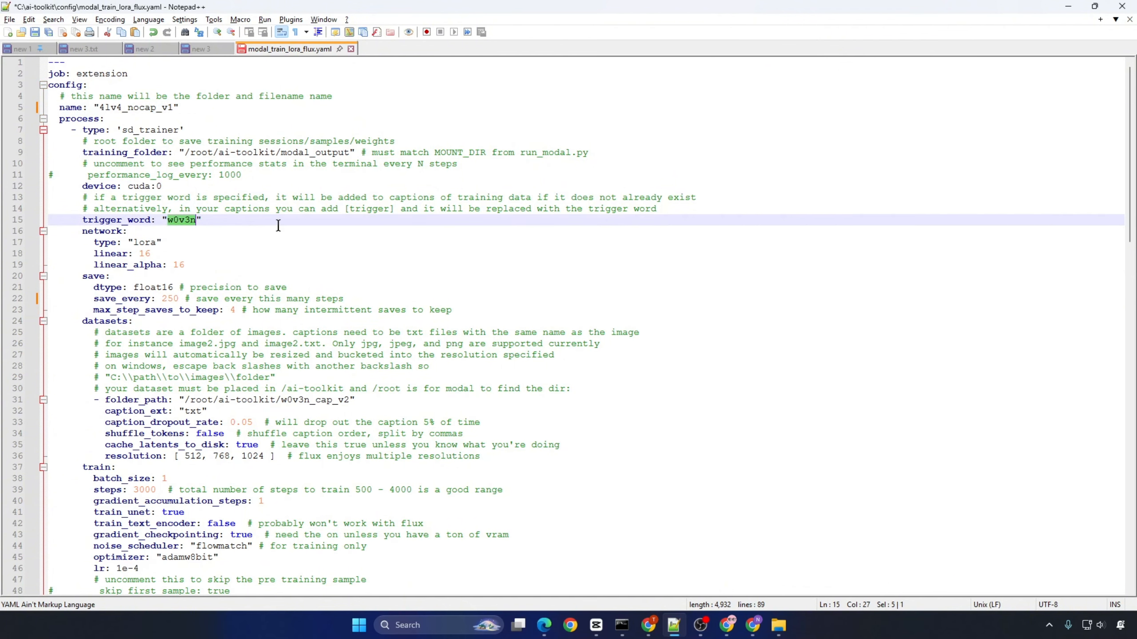
key("ctrl+v")
Step: Review the linear and linear_alpha network settings and the max_step_saves_to_keep save setting in the training config
left_click_drag(95, 253, 237, 254)
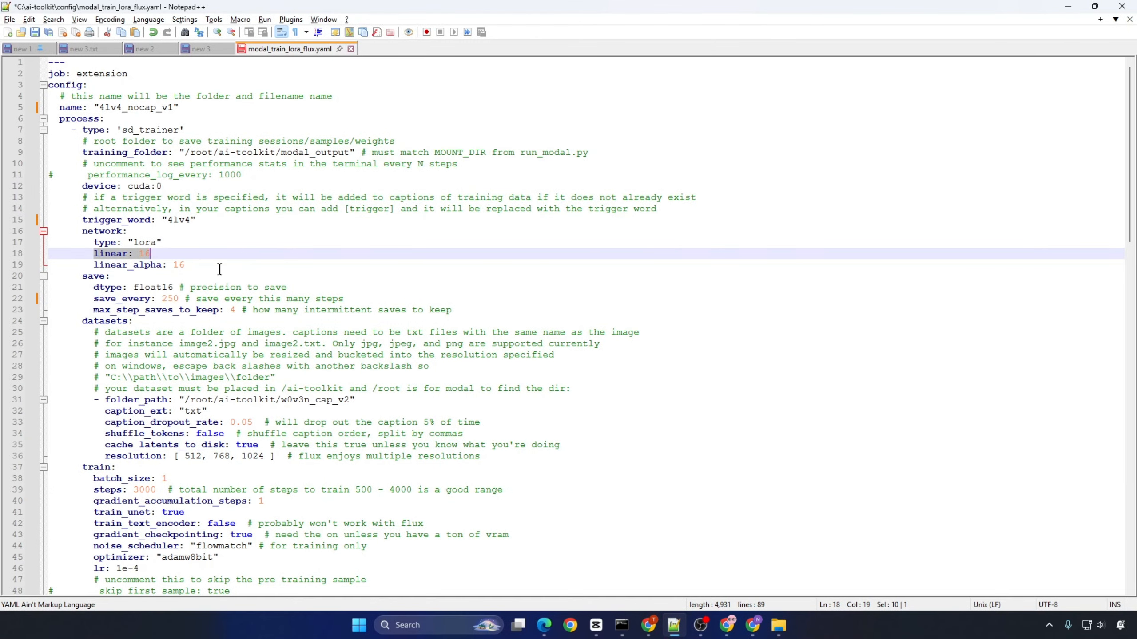
left_click(94, 268)
left_click_drag(95, 268, 309, 268)
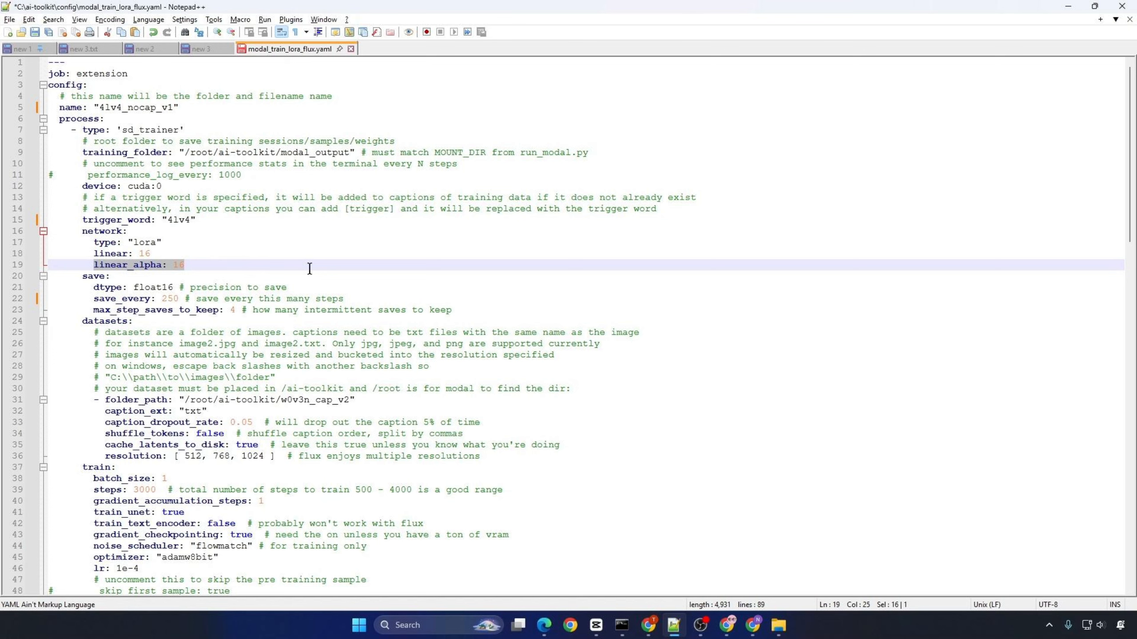
left_click(309, 268)
scroll(374, 196, "down", 2)
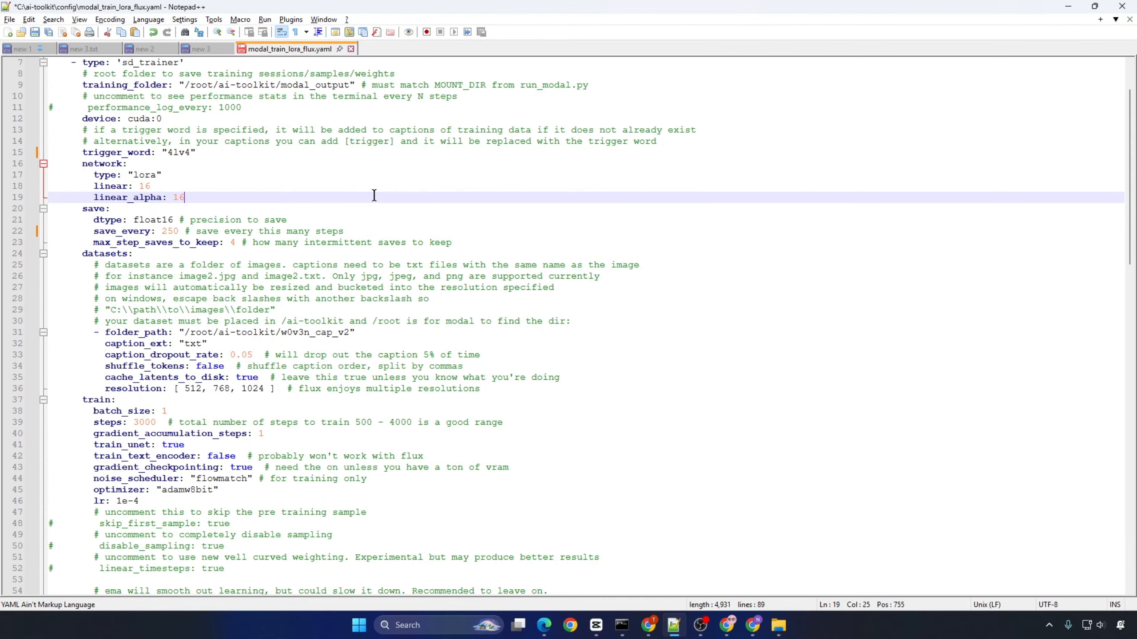
left_click(469, 244)
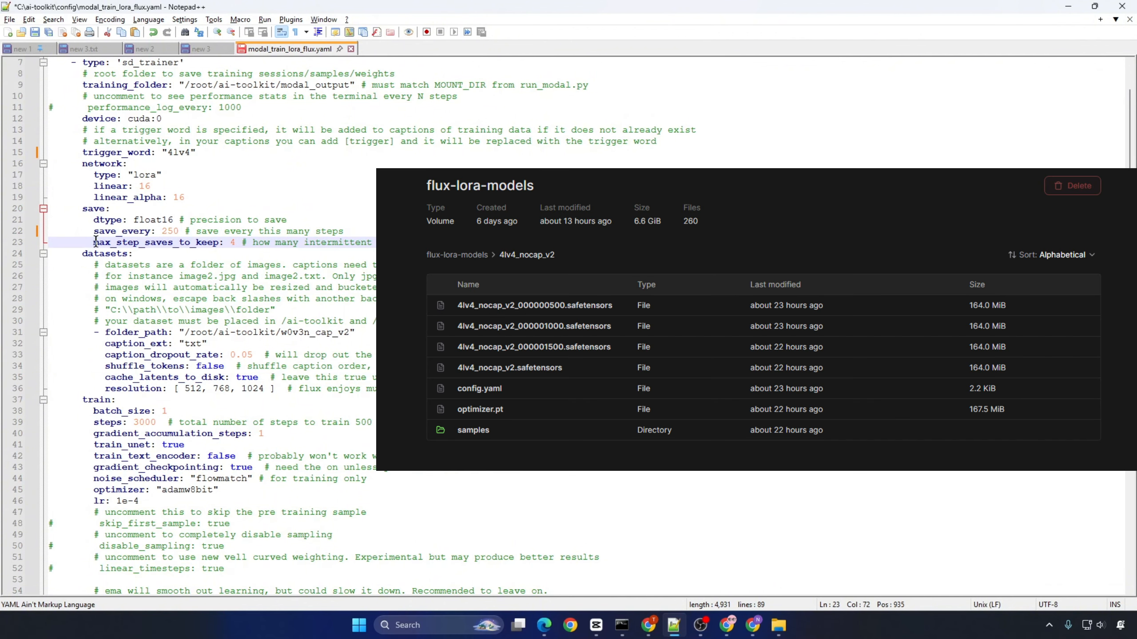
left_click_drag(94, 242, 381, 243)
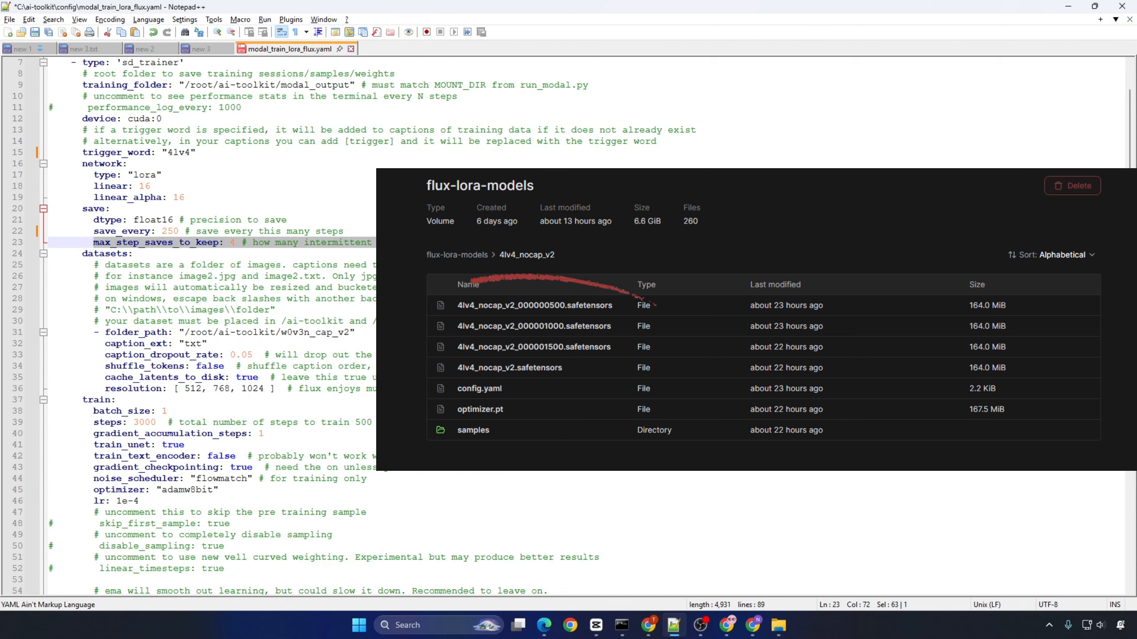
Step: Copy the config name and replace the dataset folder in folder_path so it reads "/root/ai-toolkit/4lv4_nocap_v1"
scroll(468, 240, "up", 2)
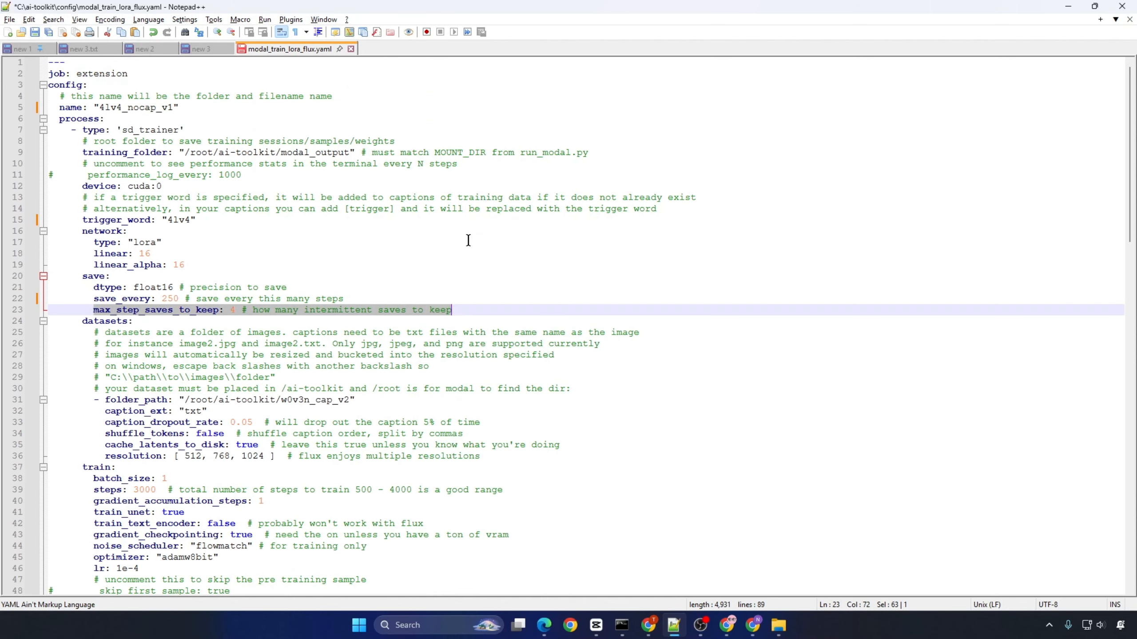
double_click(108, 109)
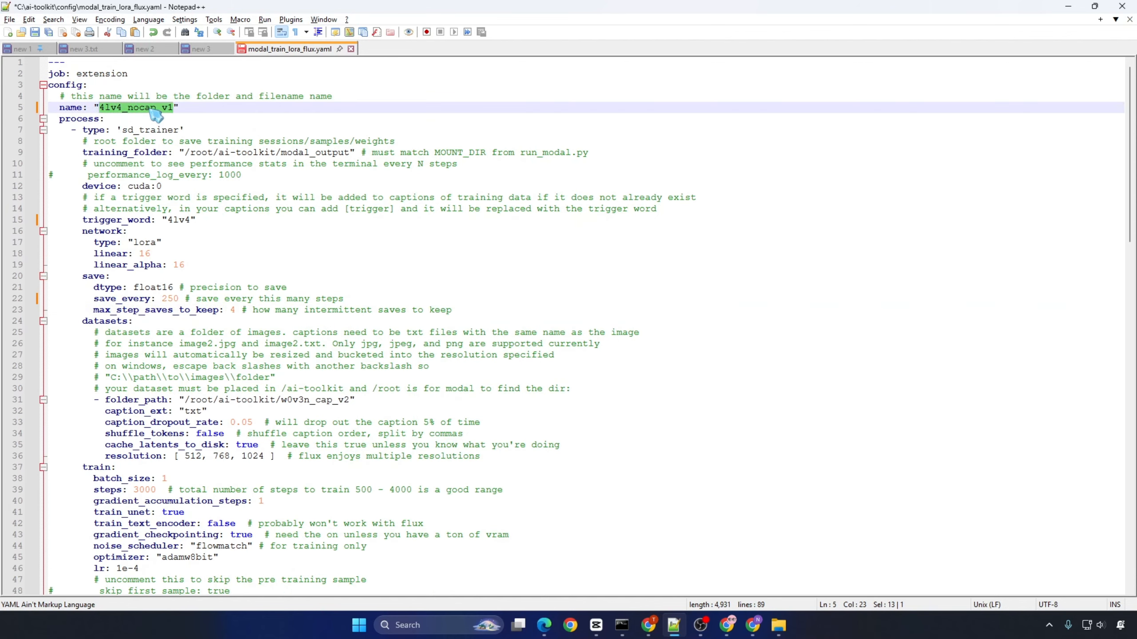
right_click(152, 111)
left_click(172, 134)
scroll(335, 281, "down", 4)
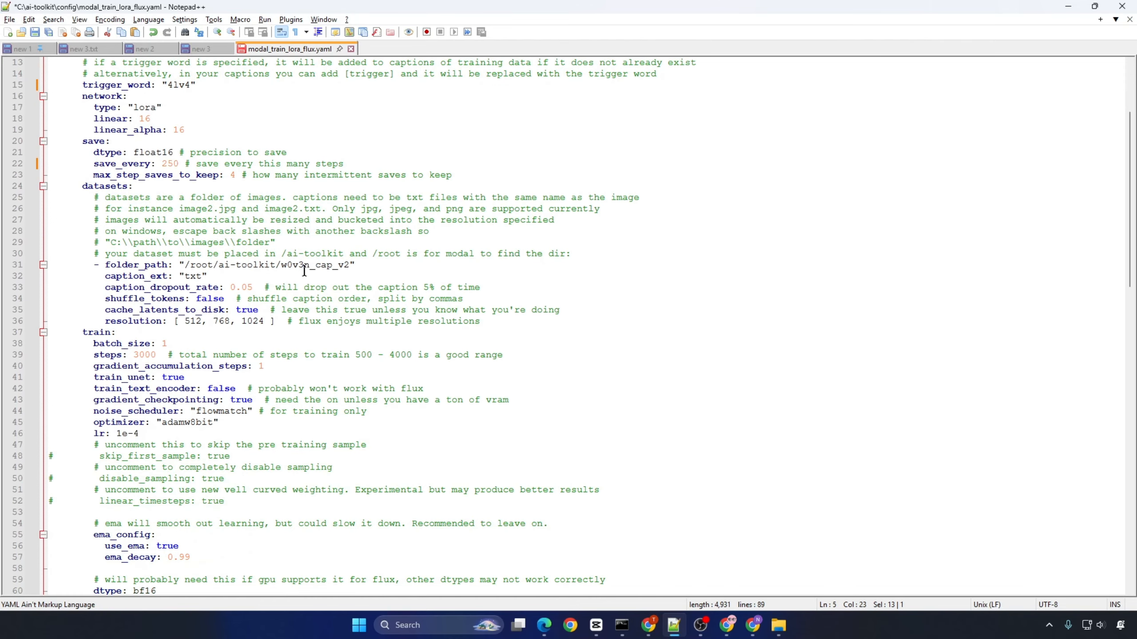
left_click_drag(282, 265, 349, 268)
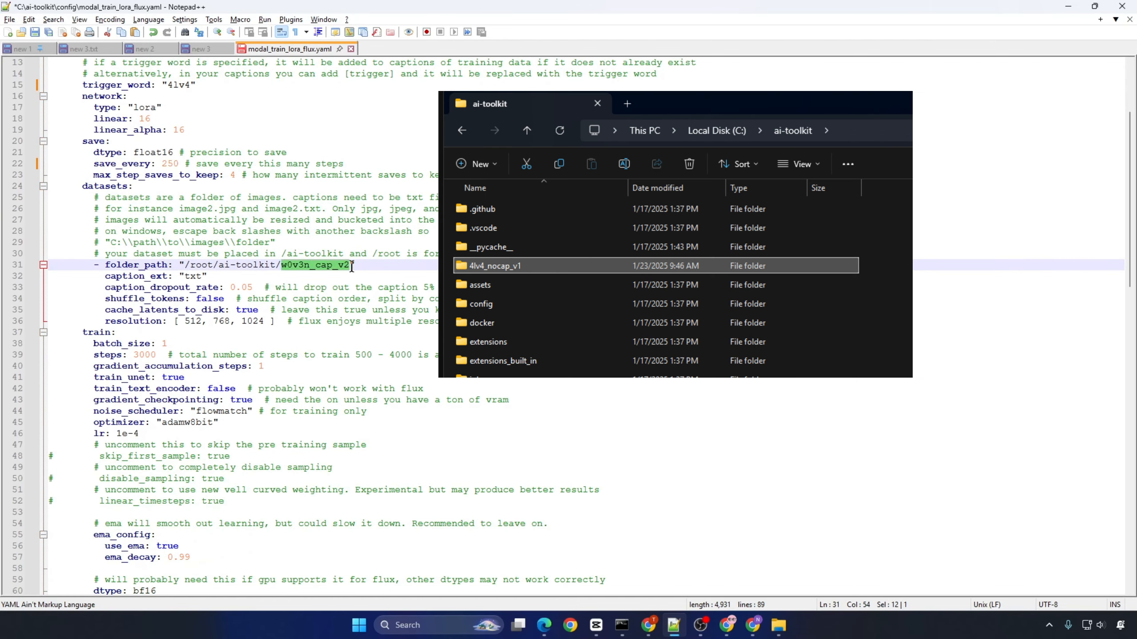
right_click(350, 268)
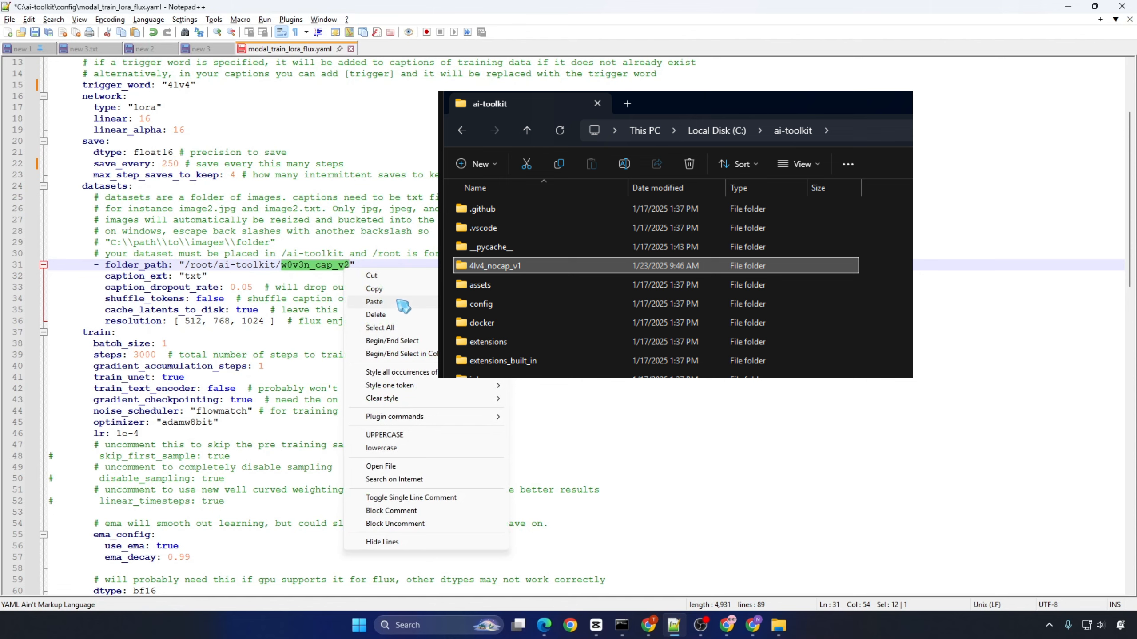
left_click(385, 302)
Step: Check batch_size in the training config and the modal.gpu line of run_modal.py in the Cursor editor
scroll(455, 260, "down", 4)
left_click_drag(92, 208, 170, 209)
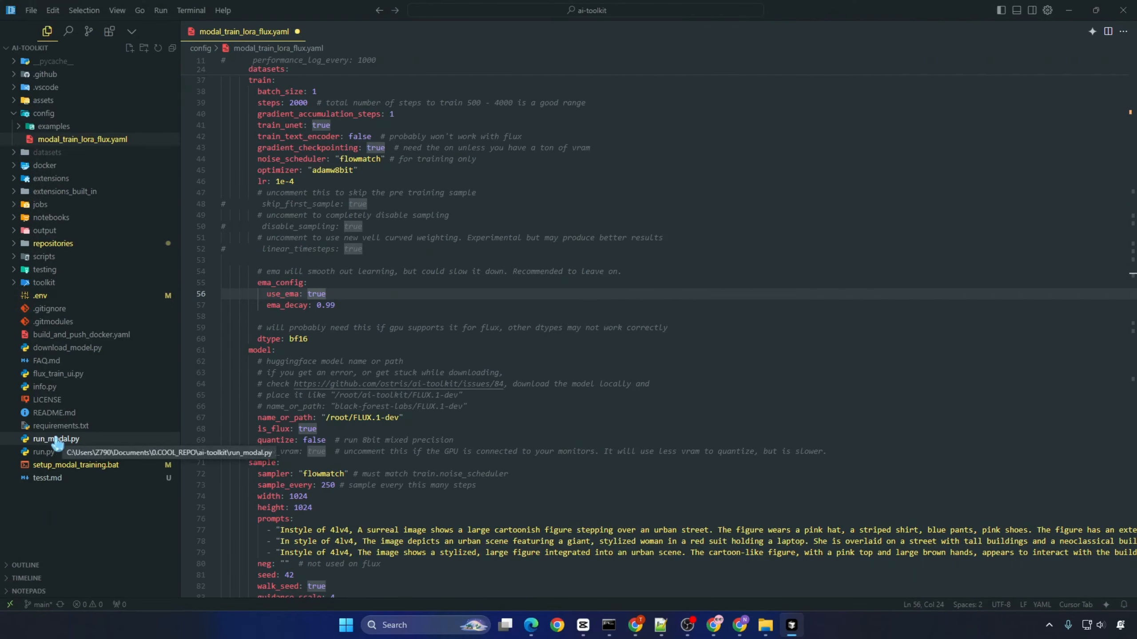
left_click(63, 438)
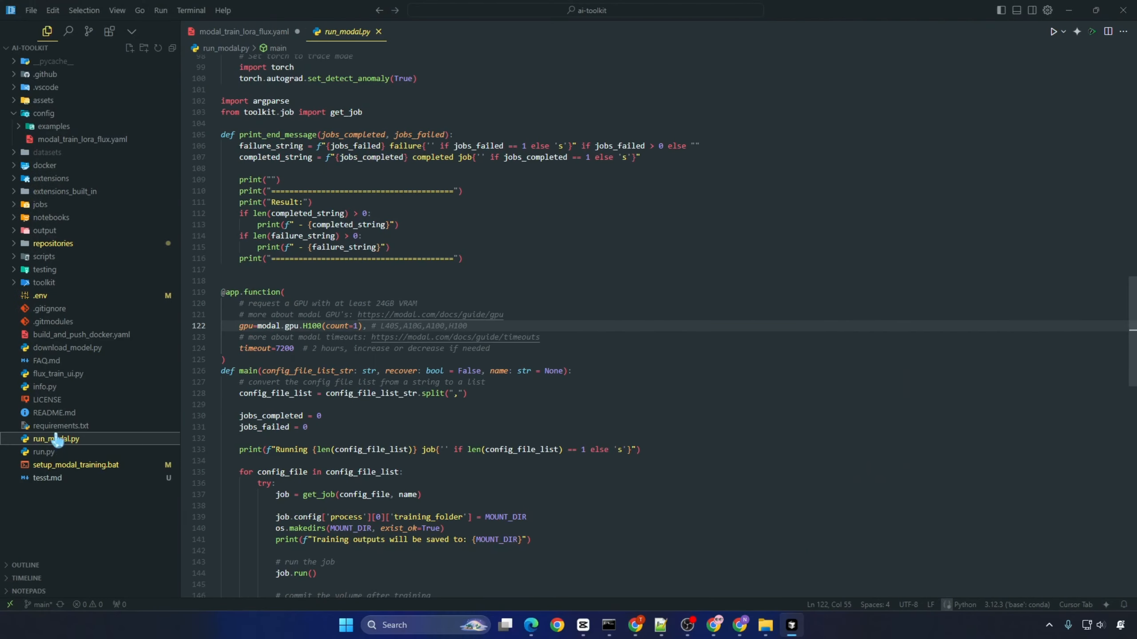
left_click(755, 381)
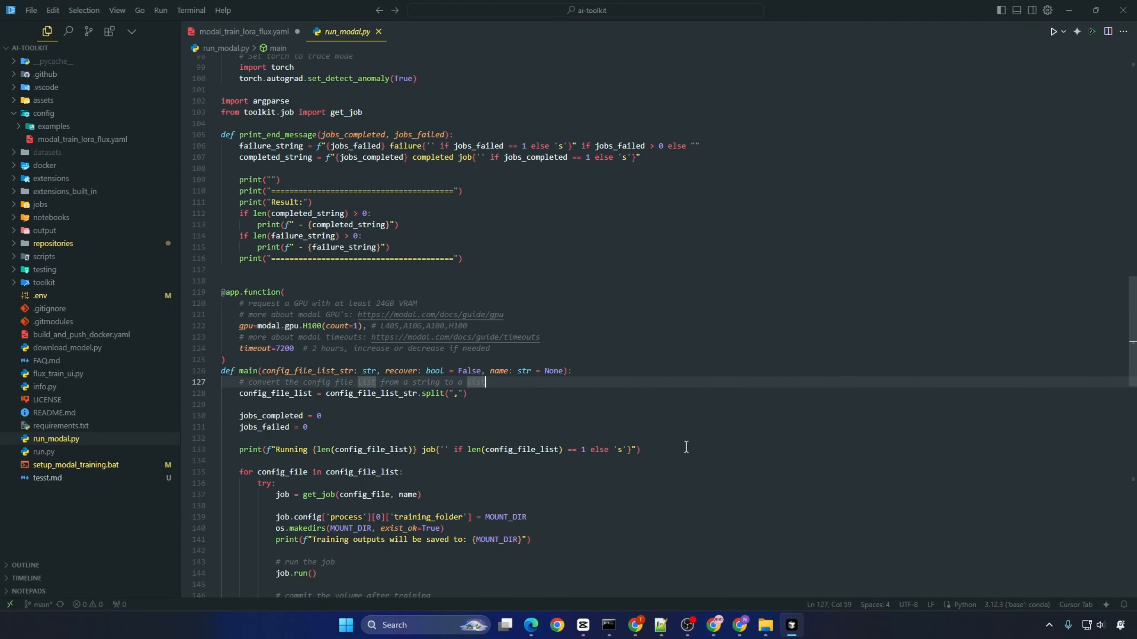
scroll(685, 446, "up", 2)
left_click_drag(469, 385, 182, 380)
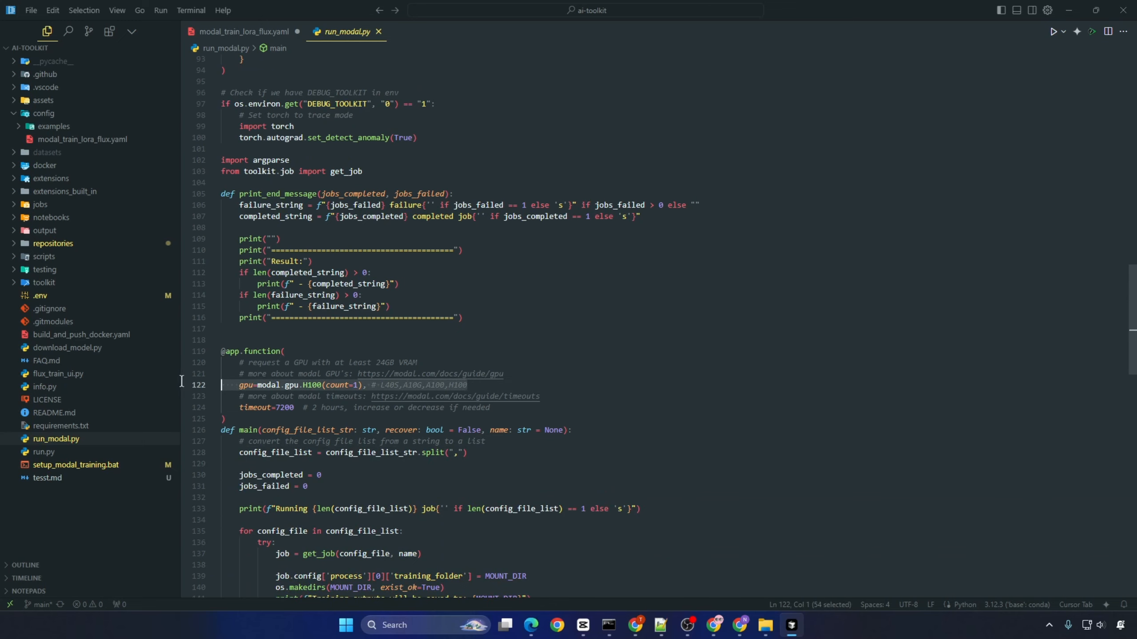
left_click(560, 384)
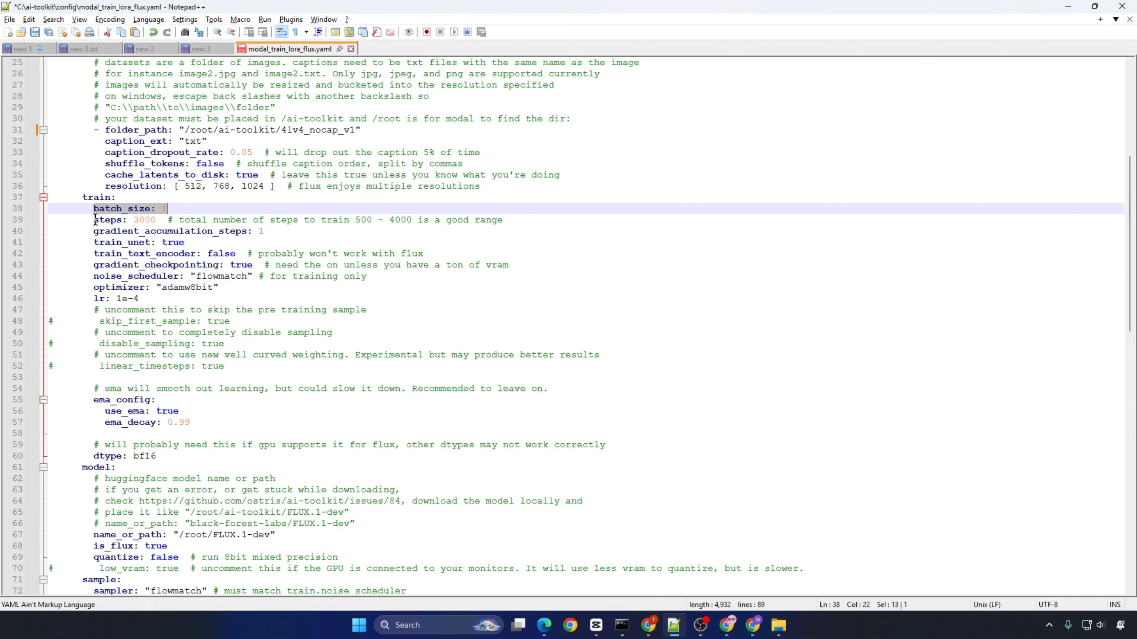
Step: Back in Notepad++, review the steps, gradient_accumulation_steps, ema_config, name_or_path, quantize and sample_every settings of the training config
left_click(96, 220)
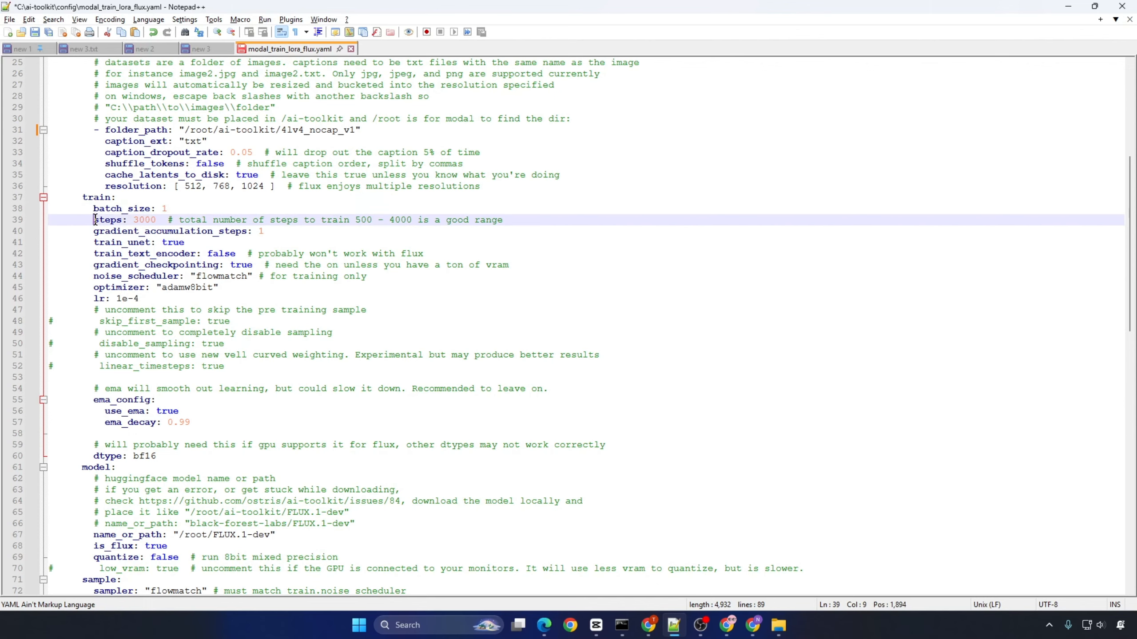
left_click_drag(96, 219, 588, 222)
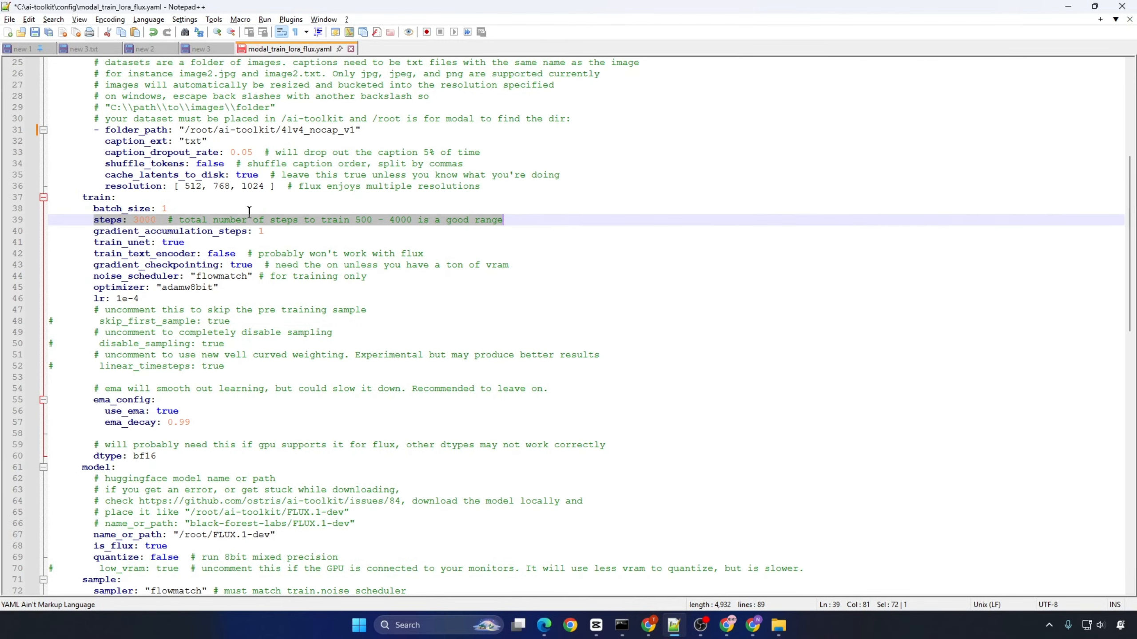
left_click_drag(93, 231, 433, 233)
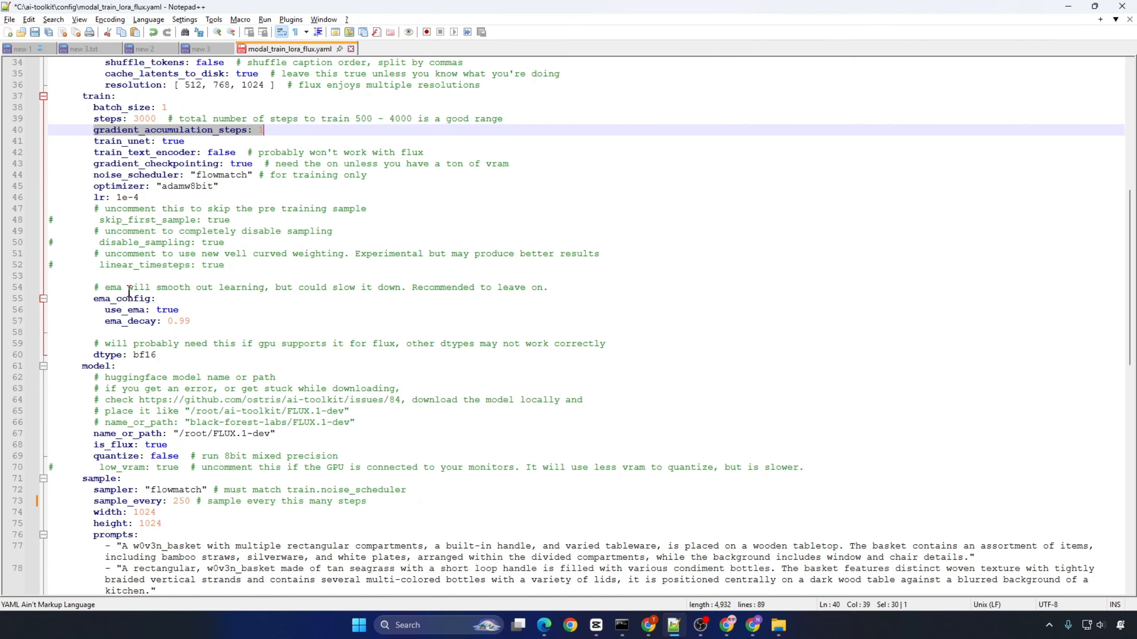
left_click_drag(93, 299, 254, 303)
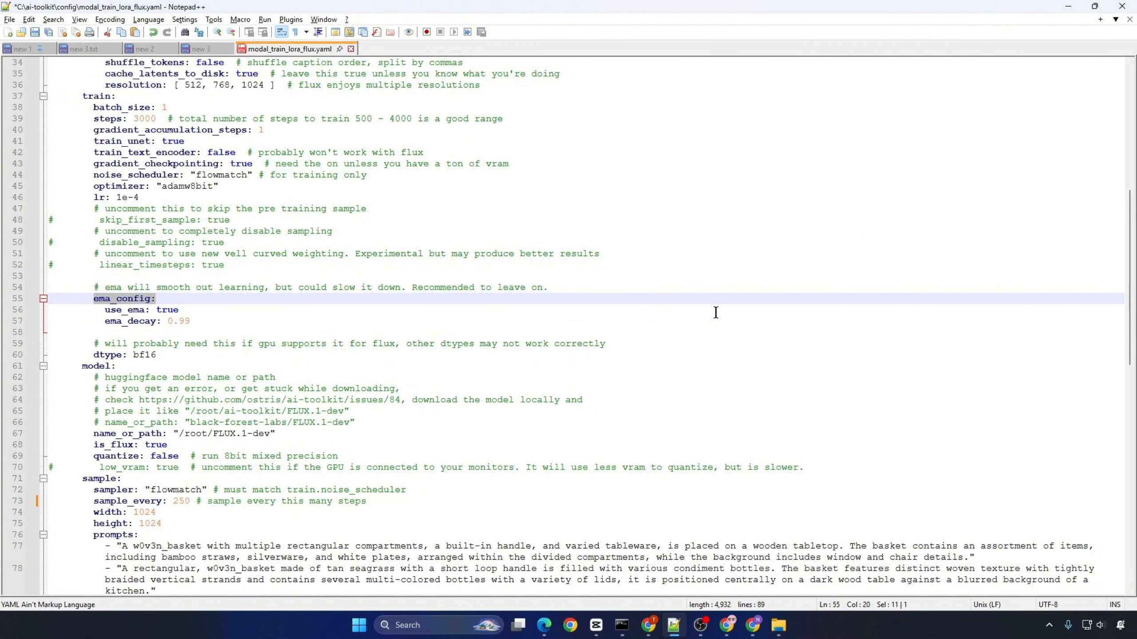
scroll(716, 312, "down", 6)
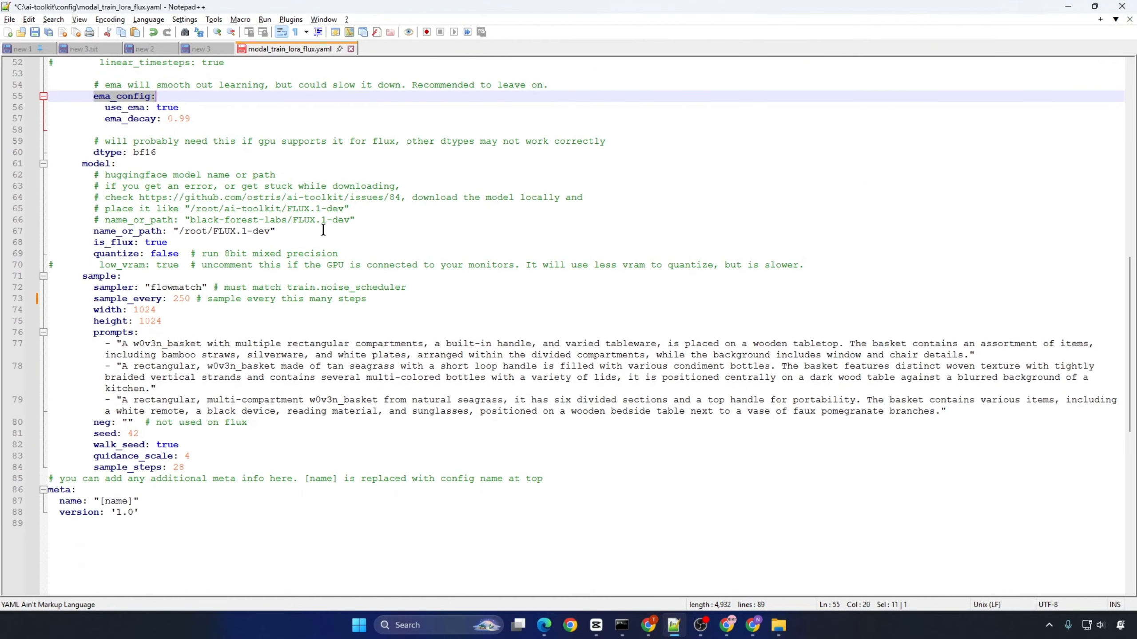
left_click_drag(94, 231, 558, 231)
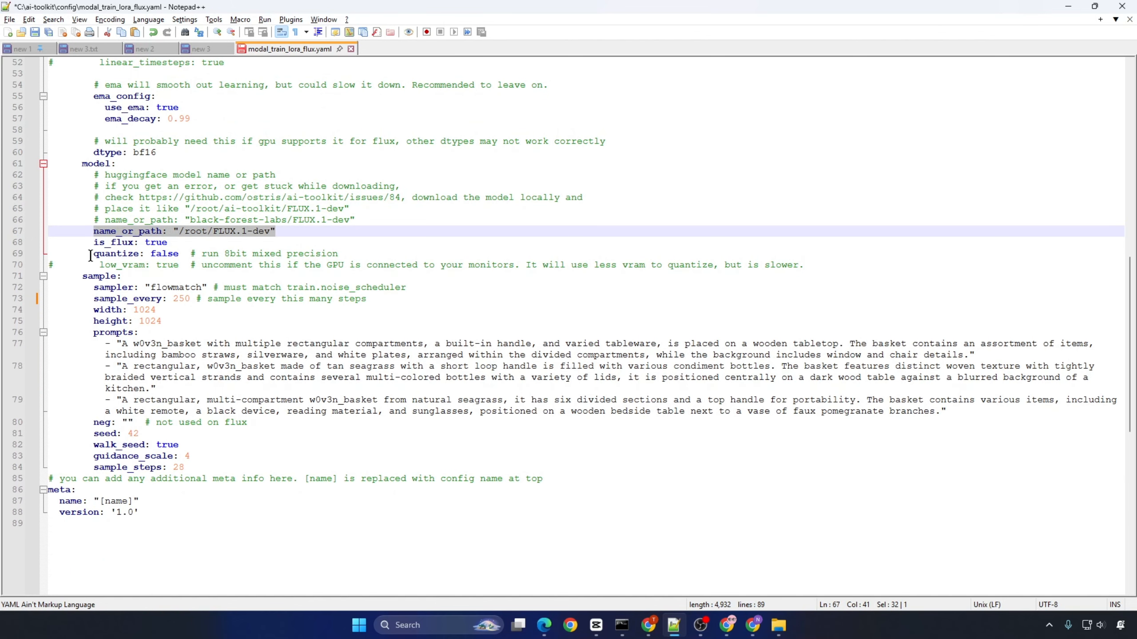
left_click_drag(93, 254, 551, 254)
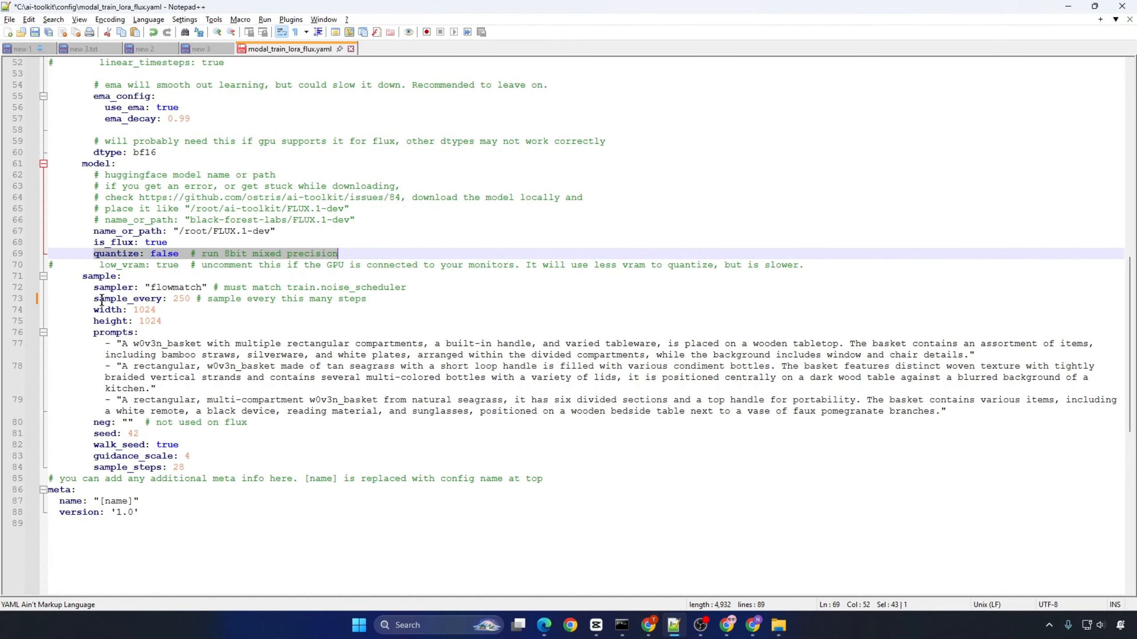
left_click_drag(93, 299, 404, 301)
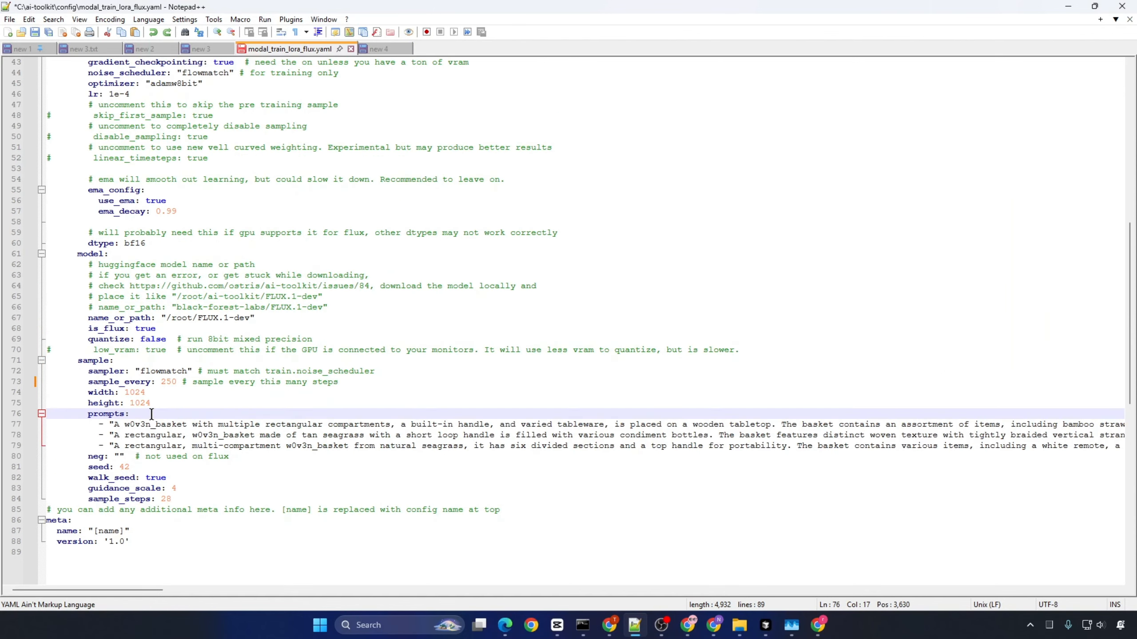
Step: Replace the first sample prompt with the "In style of 4lv4, a towering cartoon-style woman" line copied from the new 4 file
left_click_drag(130, 414, 53, 414)
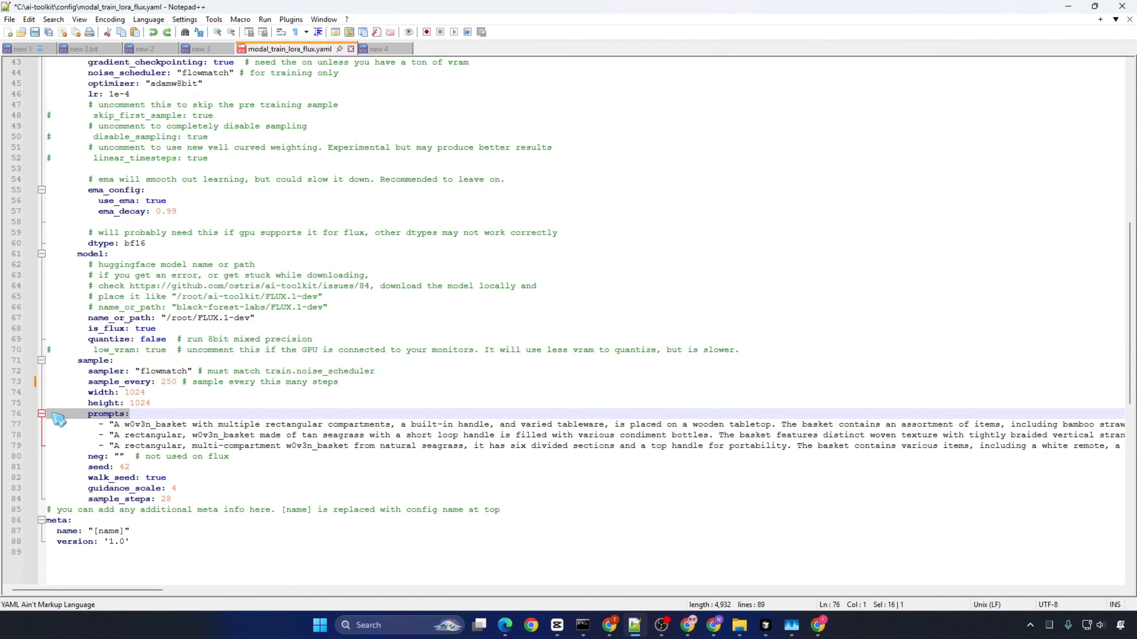
double_click(454, 48)
left_click(387, 50)
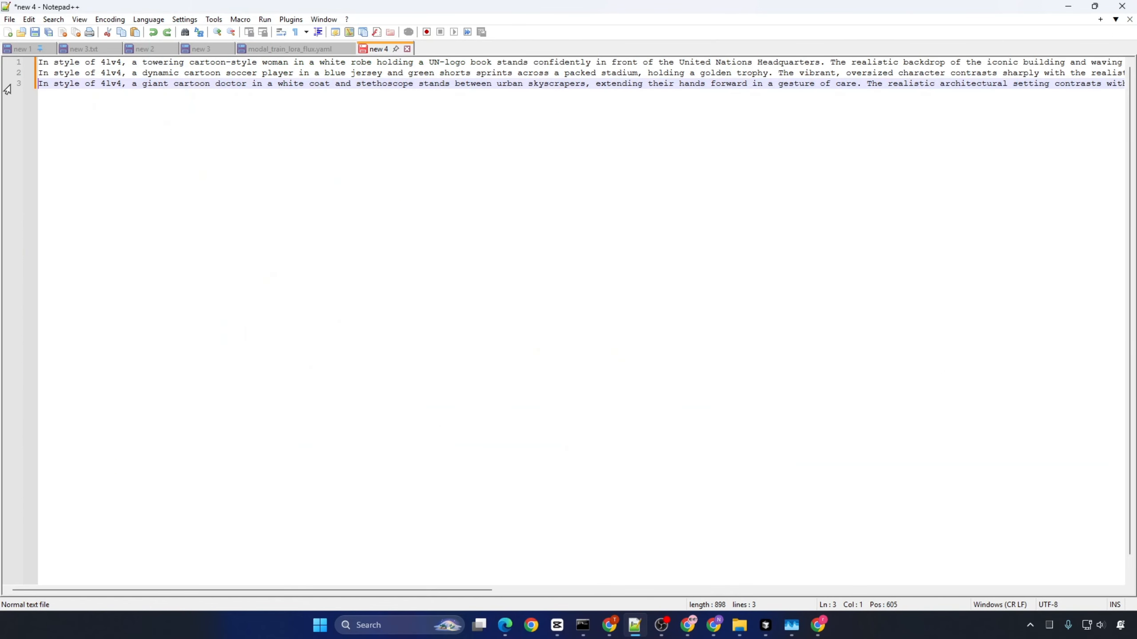
key("shift+End")
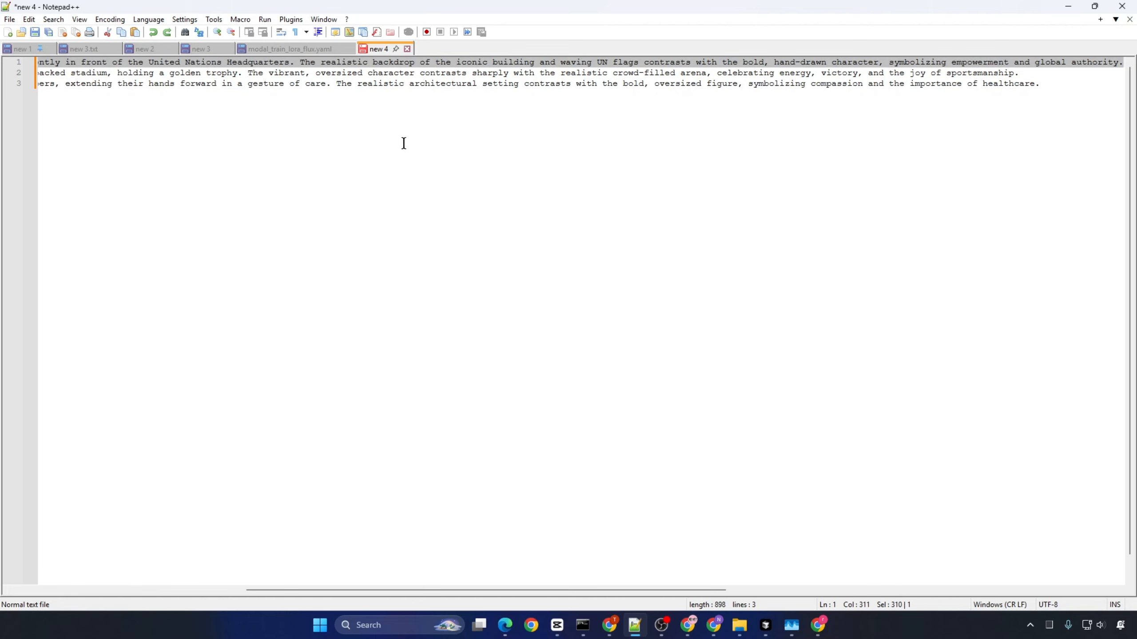
left_click(323, 50)
left_click(124, 427)
key("shift+End")
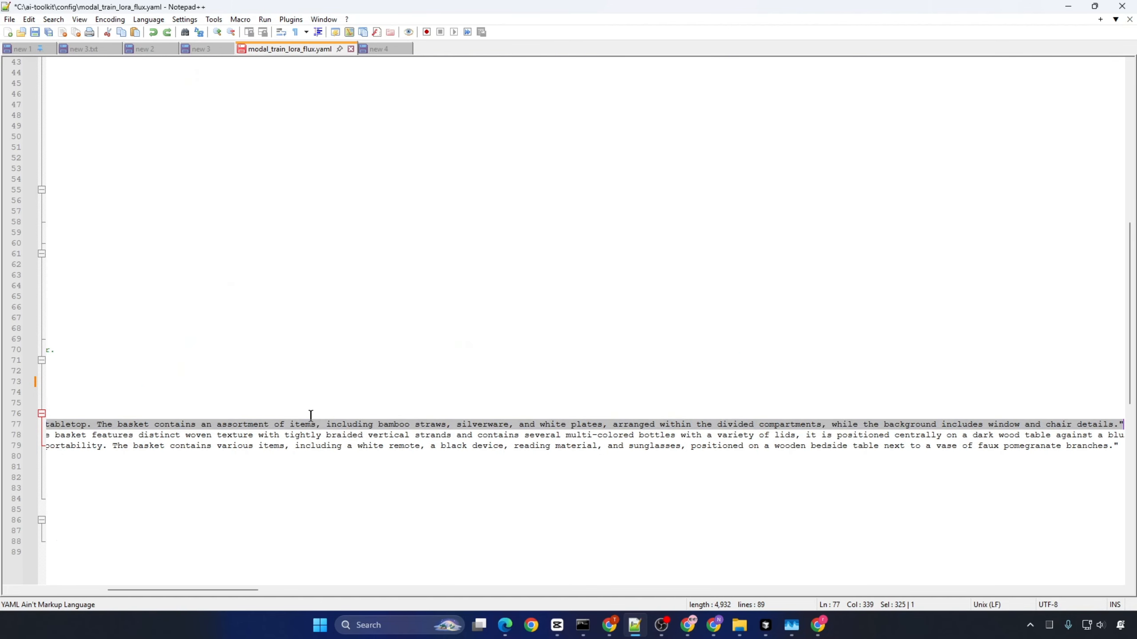
key("ctrl+v")
Step: Replace the second sample prompt with the "In style of 4lv4, a dynamic cartoon soccer player" line from new 4
left_click(374, 45)
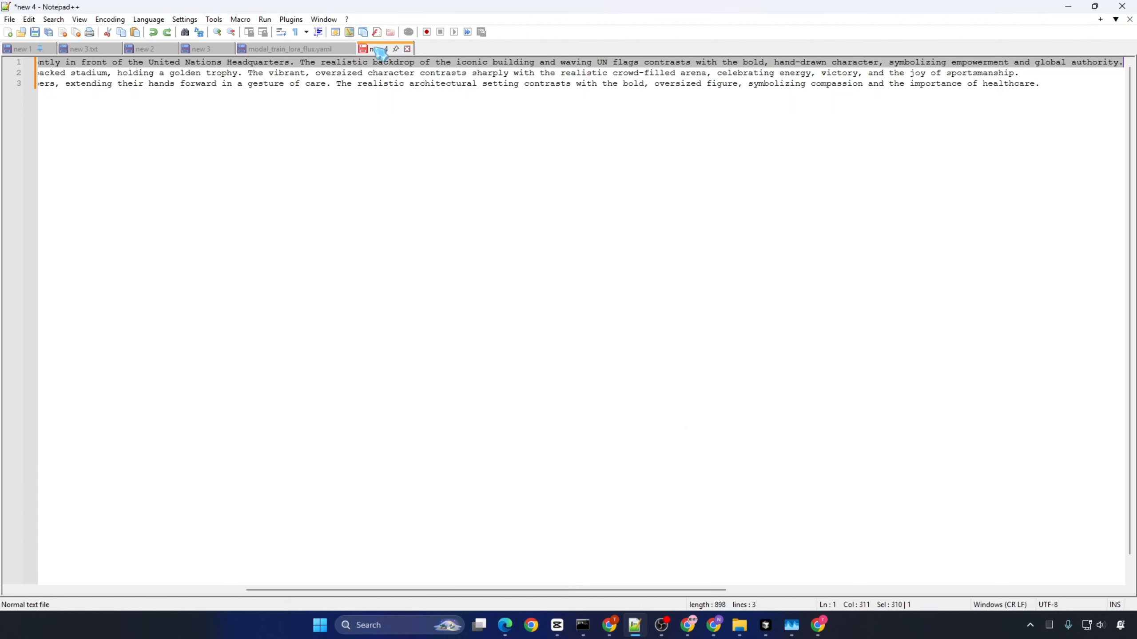
left_click(103, 73)
key("Home")
key("shift+End")
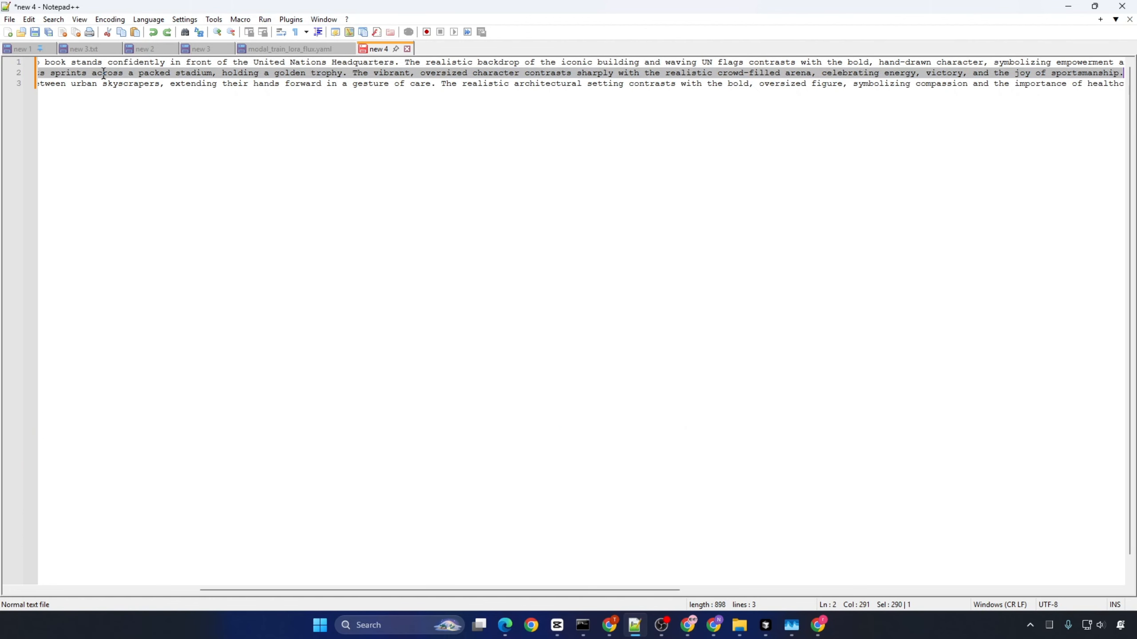
left_click(289, 49)
key("Down")
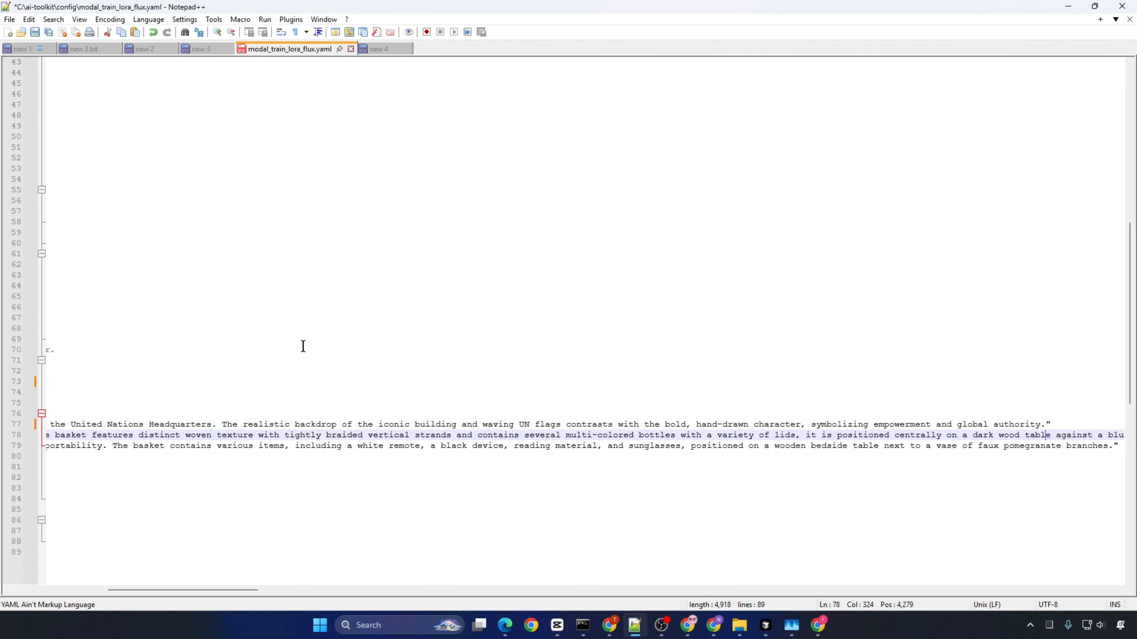
key("Home")
key("shift+End")
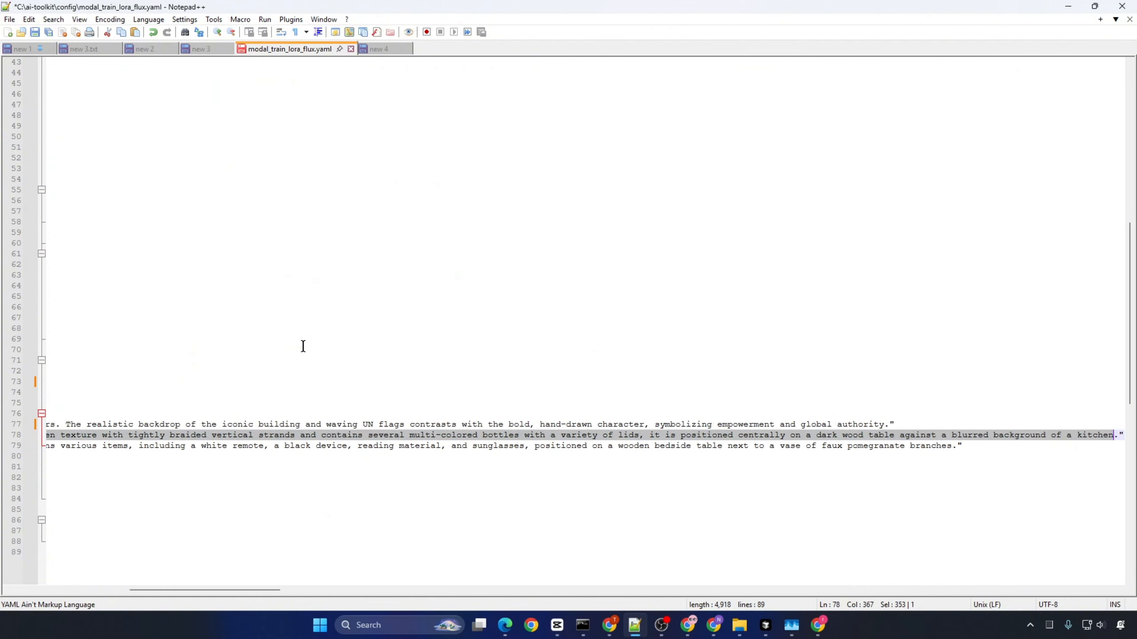
key("ctrl+v")
Step: Replace the third sample prompt with the "In style of 4lv4, a giant cartoon doctor" line from new 4
left_click(379, 48)
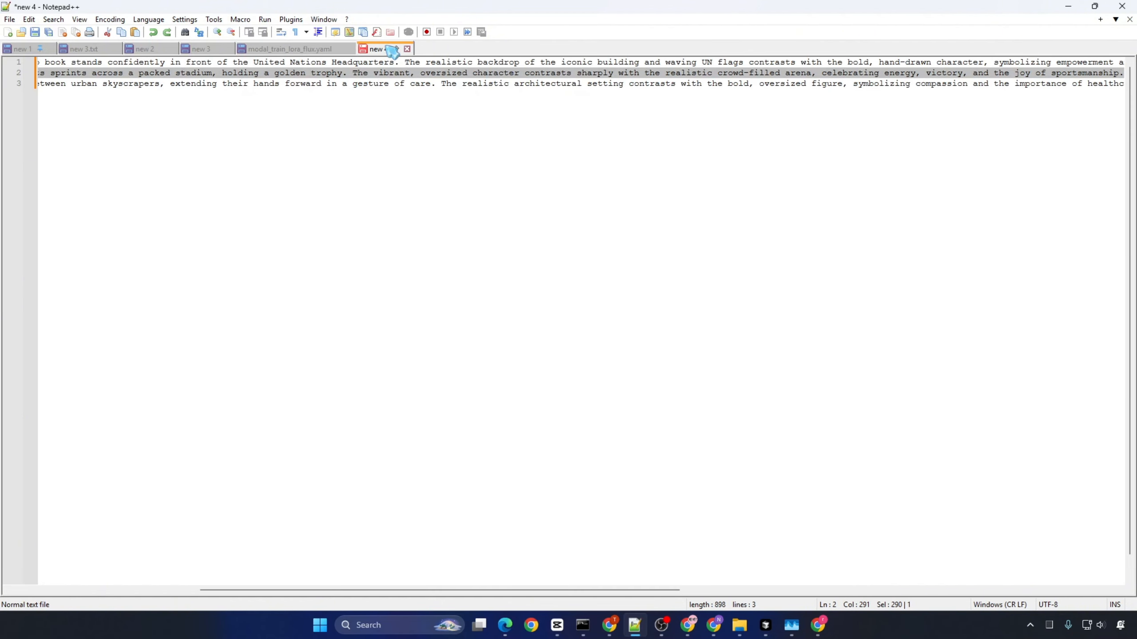
left_click(379, 83)
key("Home")
key("shift+End")
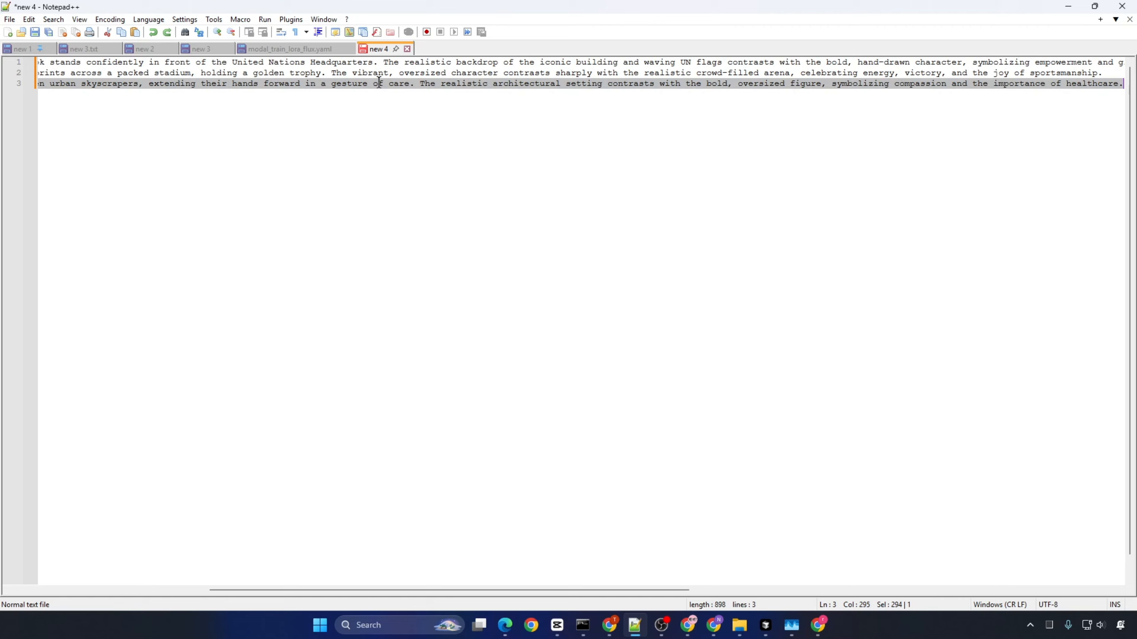
left_click(321, 49)
left_click(434, 445)
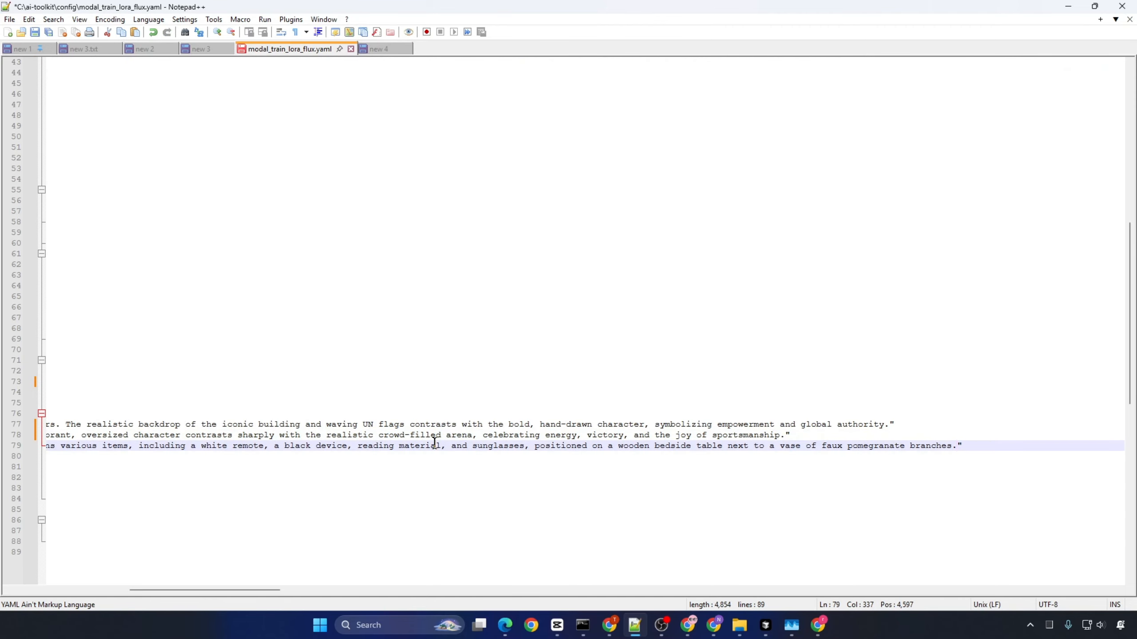
key("shift+Home")
key("ctrl+v")
key("Home")
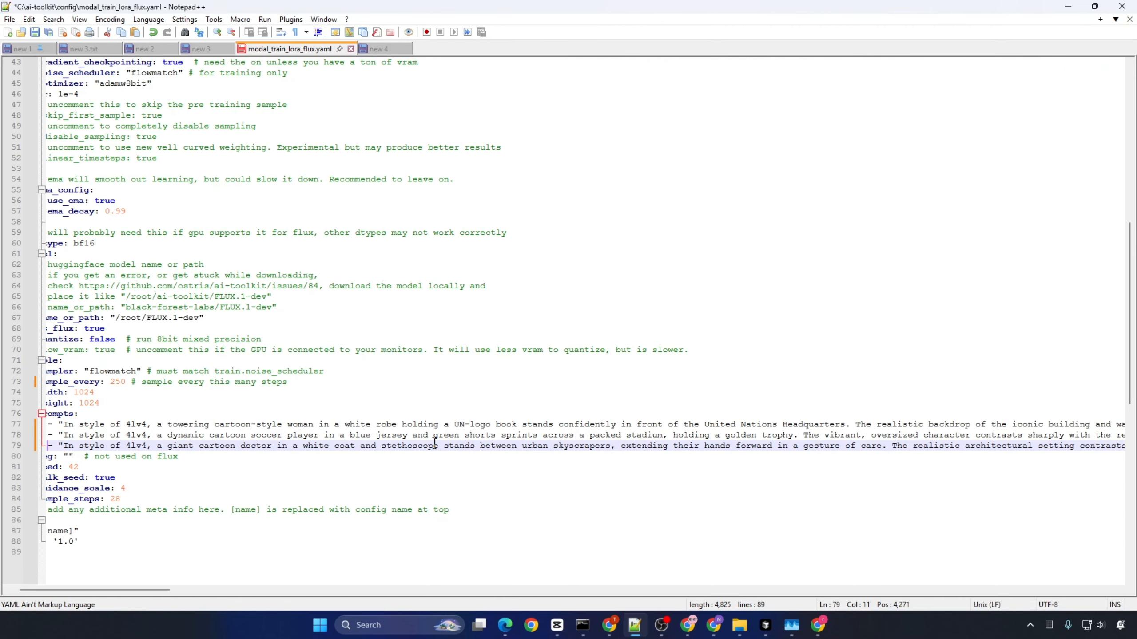
left_click_drag(168, 591, 148, 591)
left_click(116, 445)
Step: Review the seed, guidance_scale and sample_steps settings in the sample section
scroll(117, 445, "down", 1)
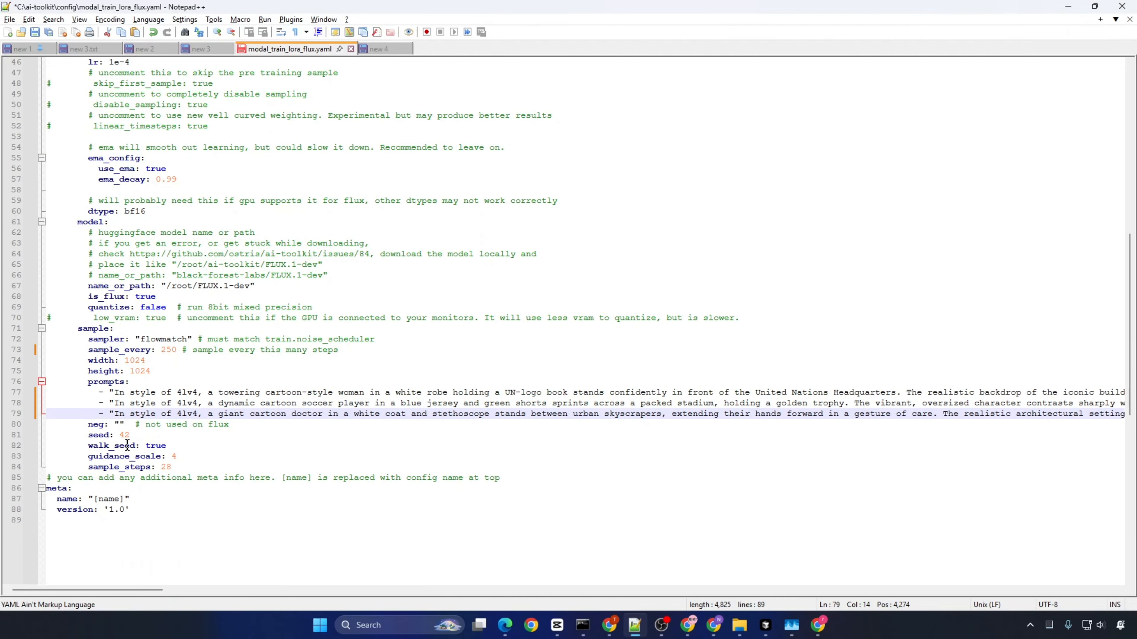
double_click(97, 436)
left_click(108, 457)
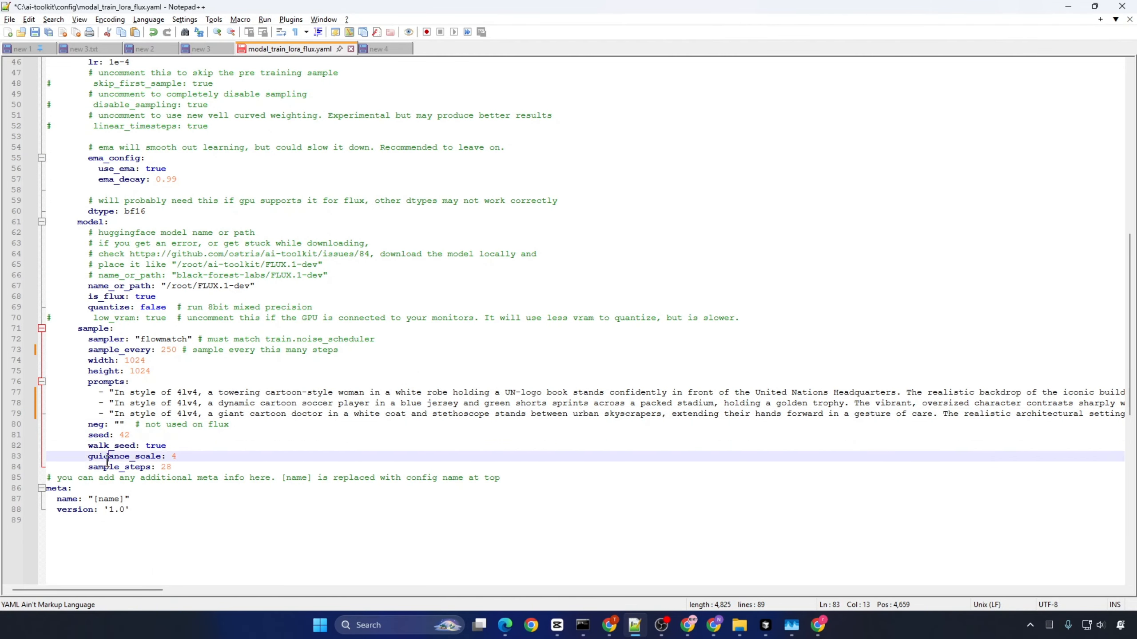
double_click(108, 457)
double_click(103, 468)
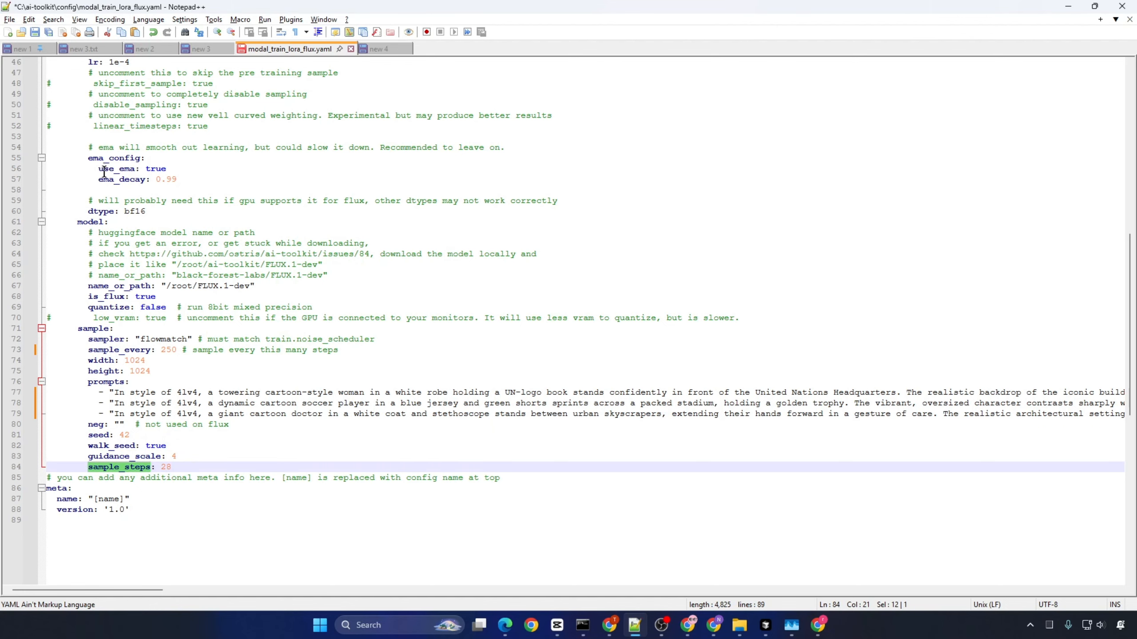
Step: Recheck the config name and trigger_word at the start of the training config
left_click_drag(1131, 393, 1134, 101)
double_click(122, 108)
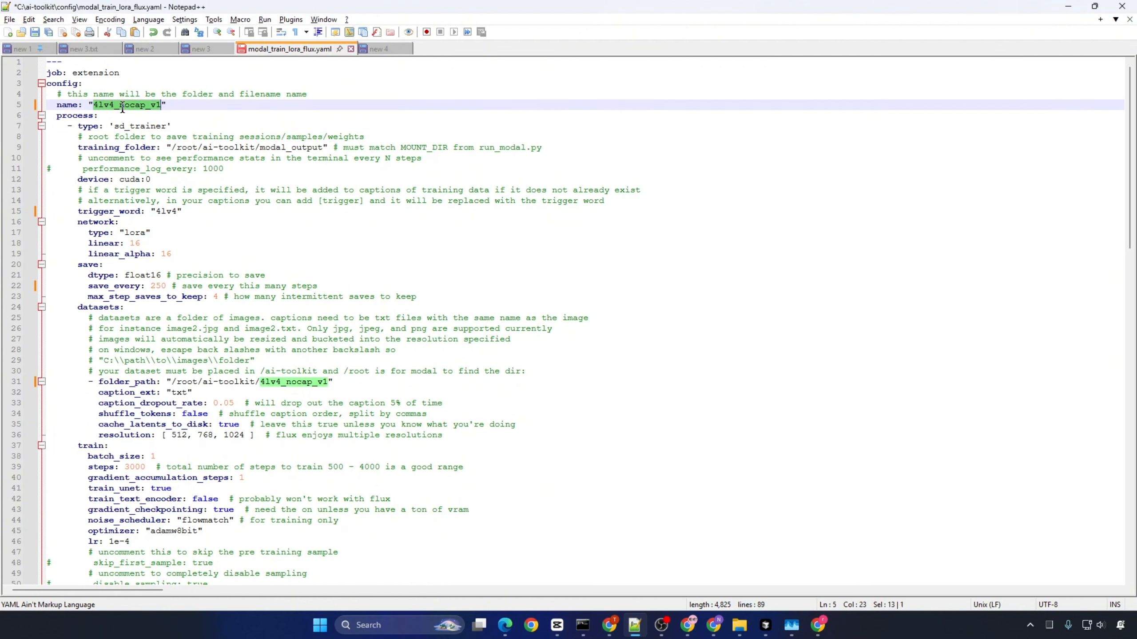
double_click(167, 211)
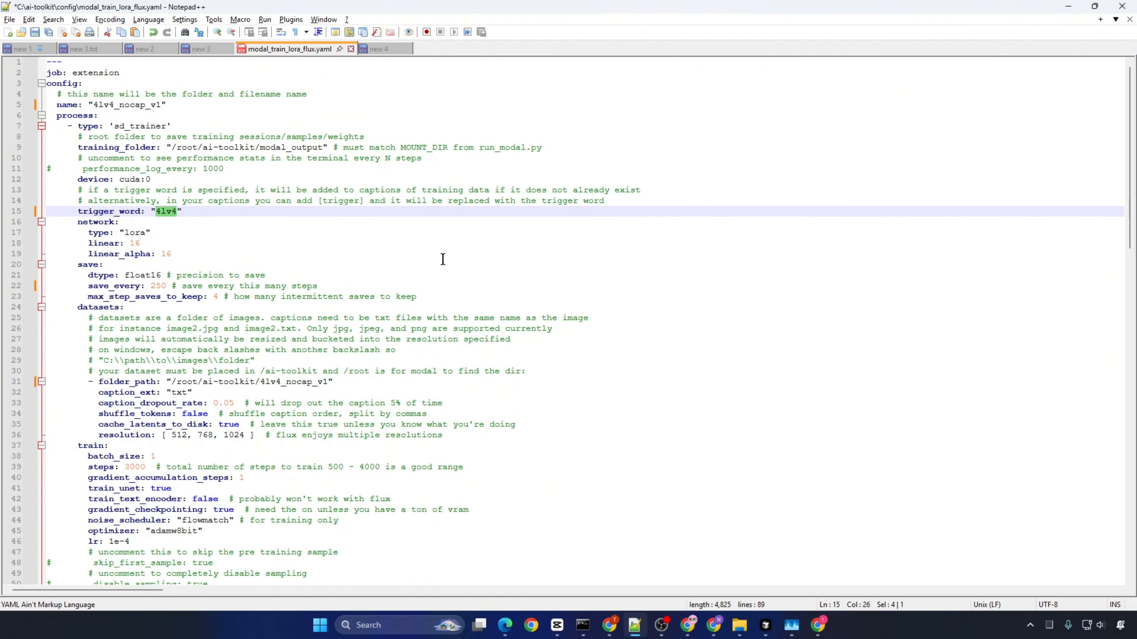
Step: Recheck the dataset folder_path, training steps and three sample prompts, and save modal_train_lora_flux.yaml
double_click(131, 382)
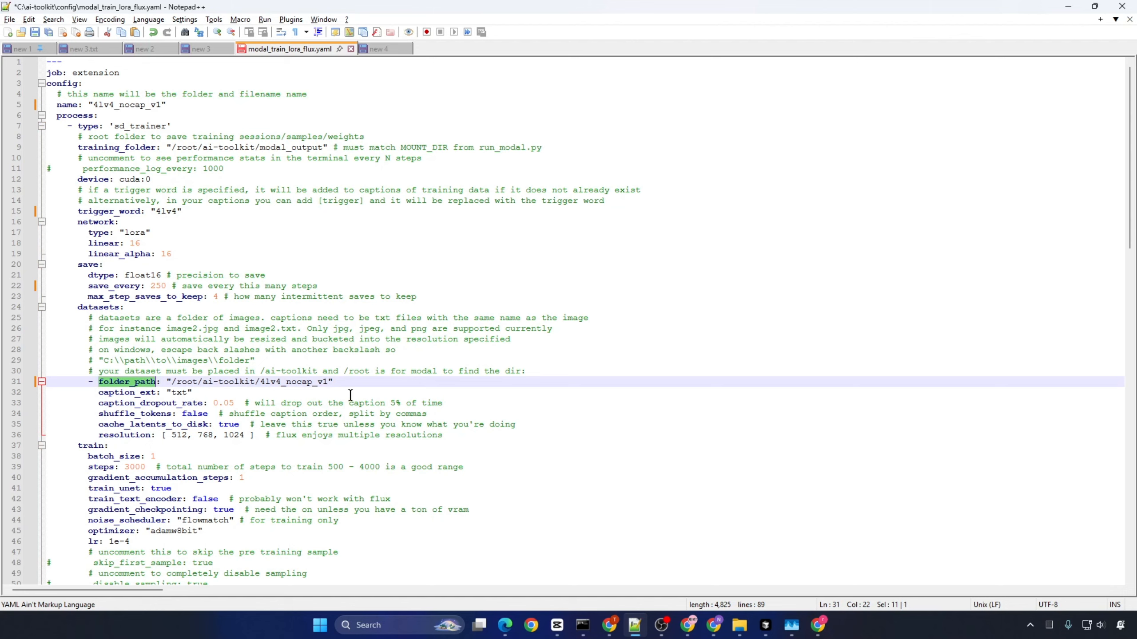
double_click(106, 467)
scroll(273, 471, "down", 6)
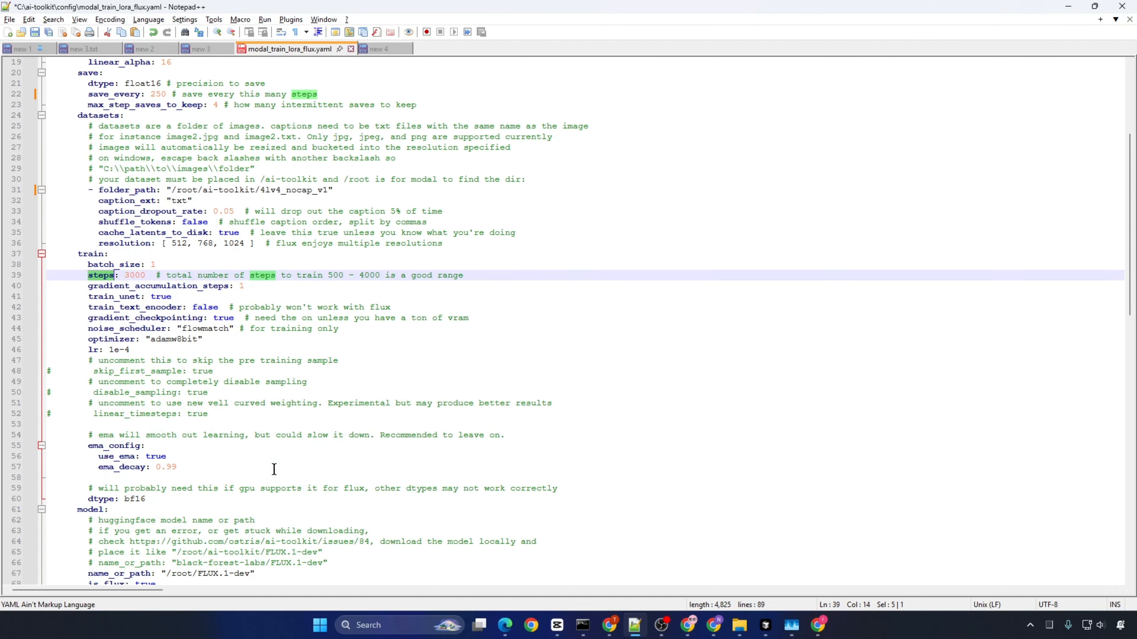
scroll(274, 470, "down", 5)
scroll(274, 469, "down", 5)
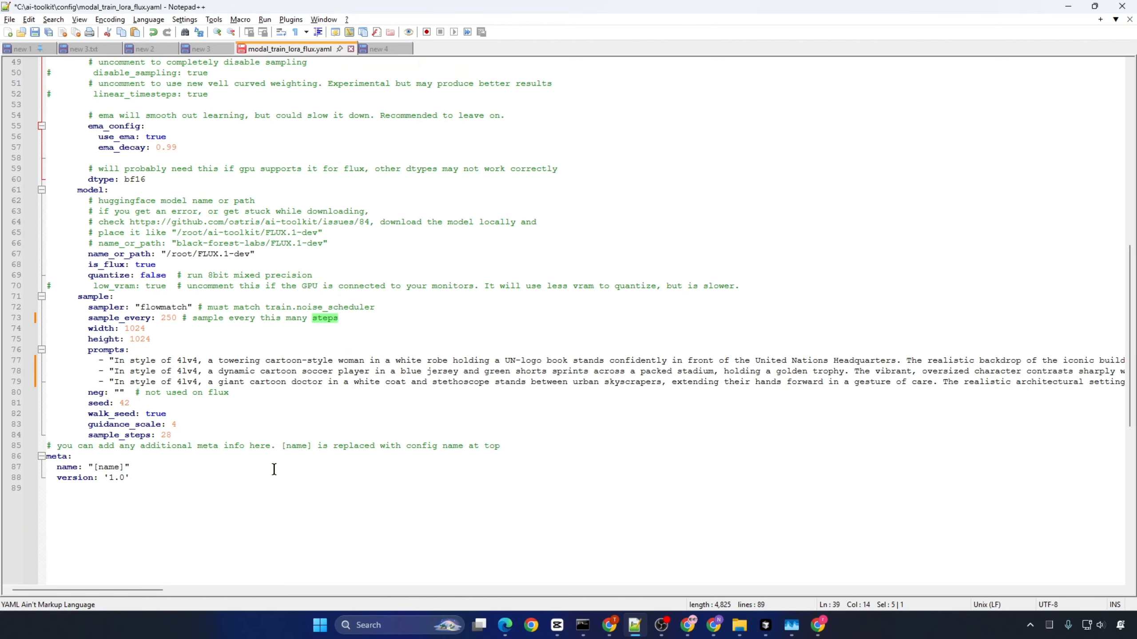
left_click_drag(20, 362, 20, 384)
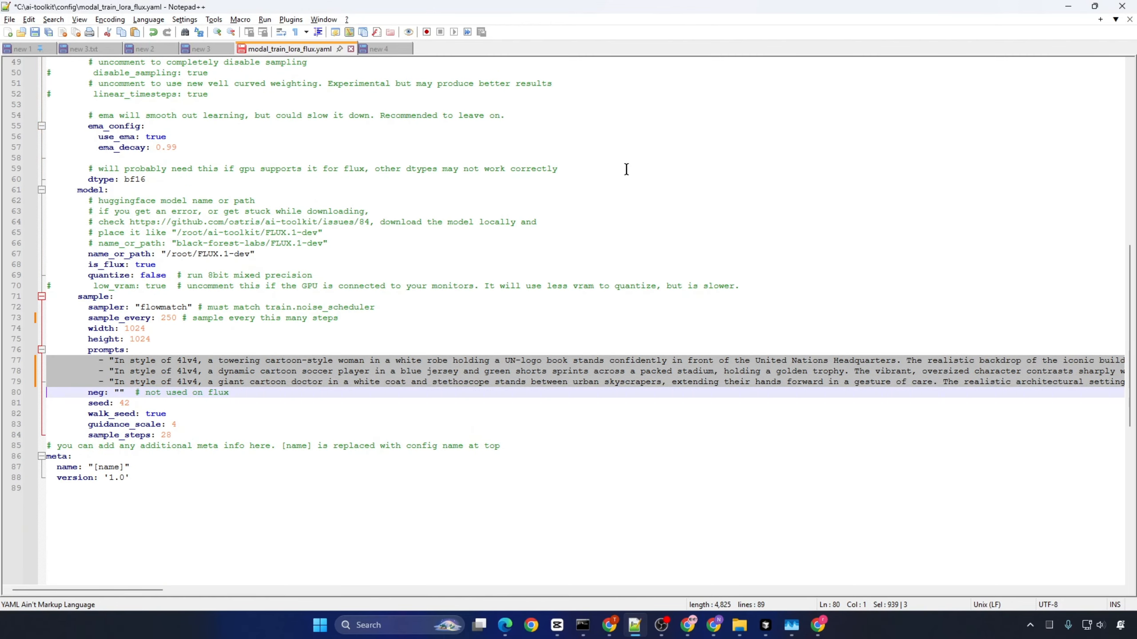
left_click(41, 36)
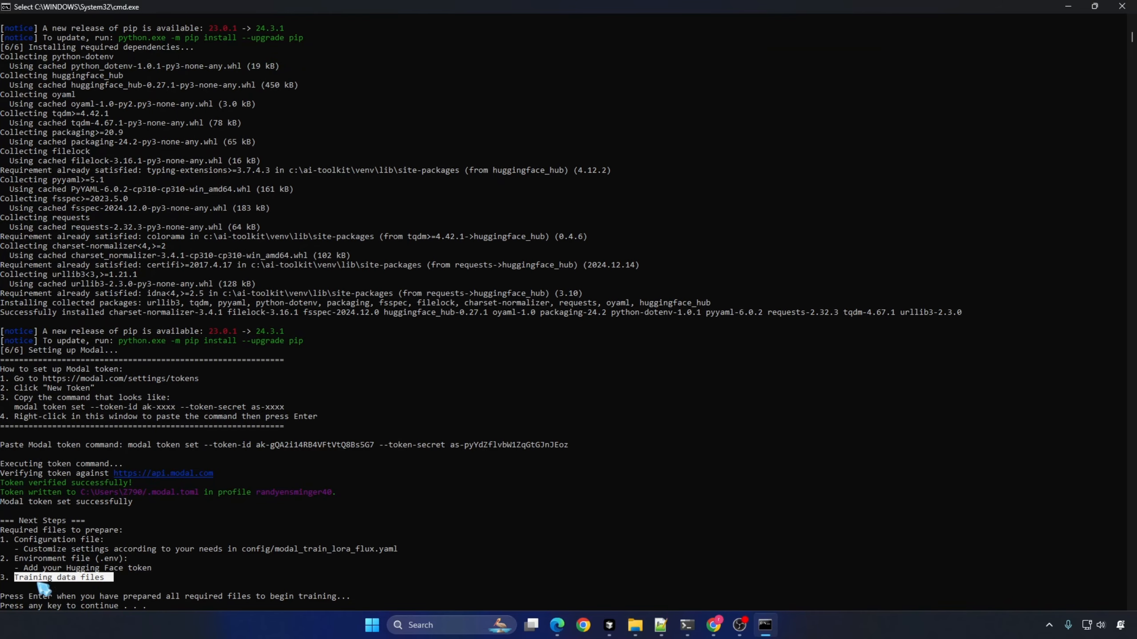
Step: Check the required-files list in the command window and open the new access token form on Hugging Face
left_click_drag(21, 547, 416, 551)
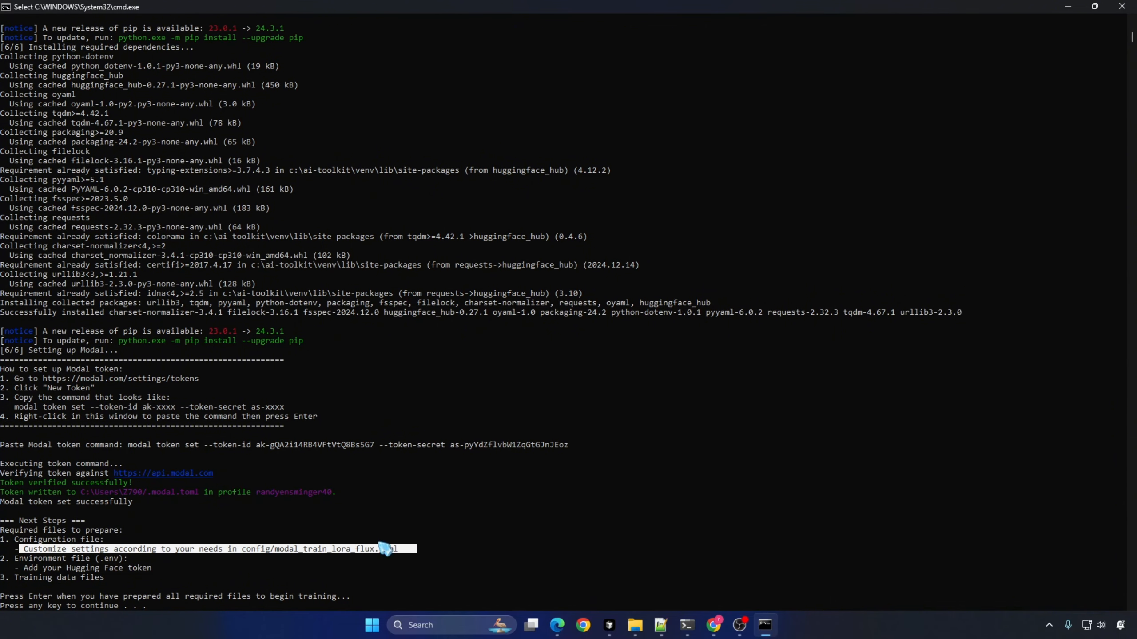
left_click_drag(17, 577, 152, 570)
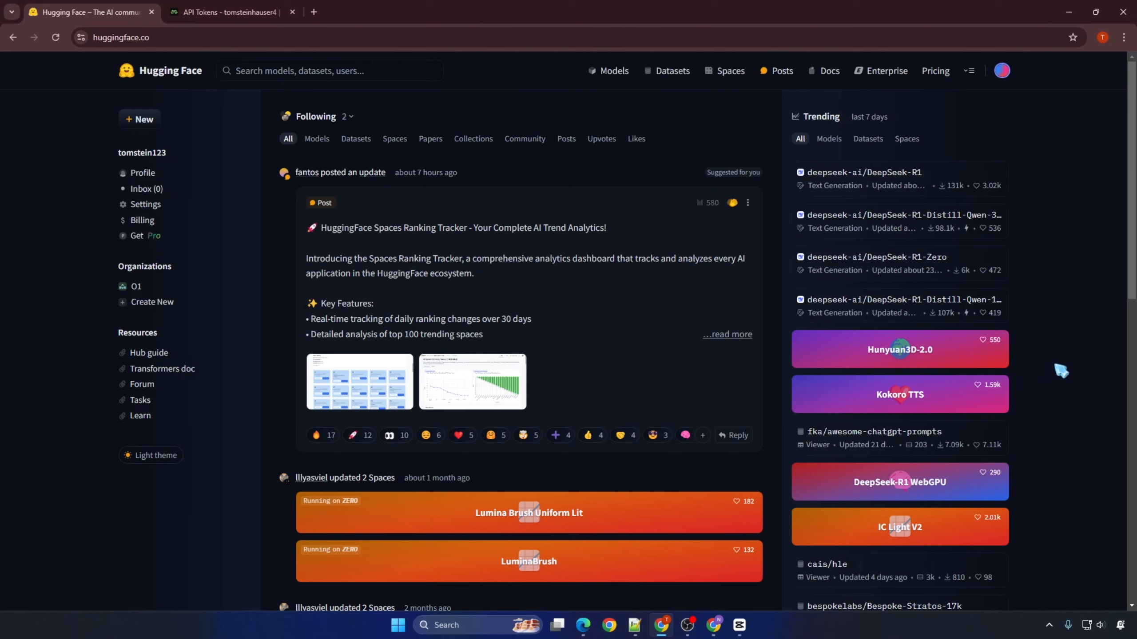
left_click(1003, 72)
left_click(937, 480)
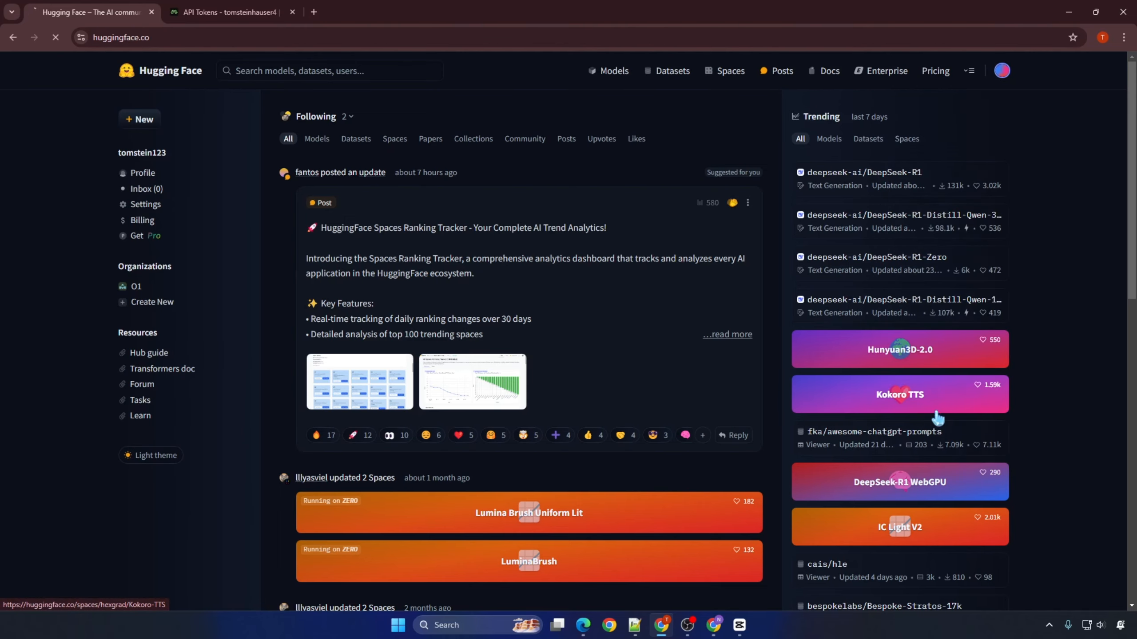
left_click(959, 159)
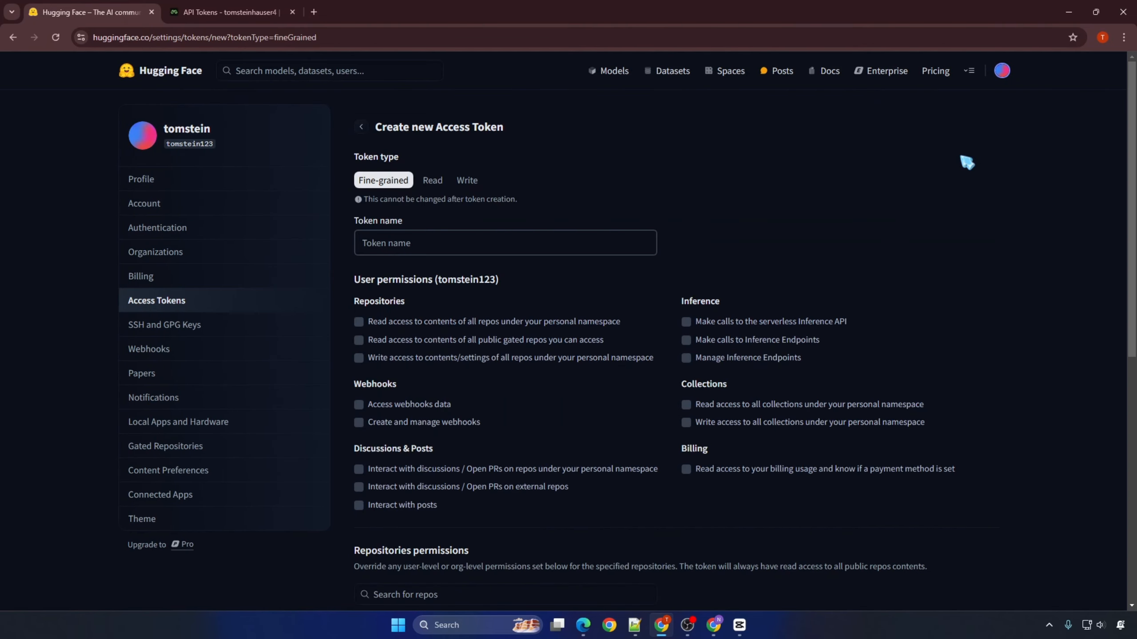
Step: Create a Write access token named Test1 and copy its value
left_click(519, 245)
type("Test1")
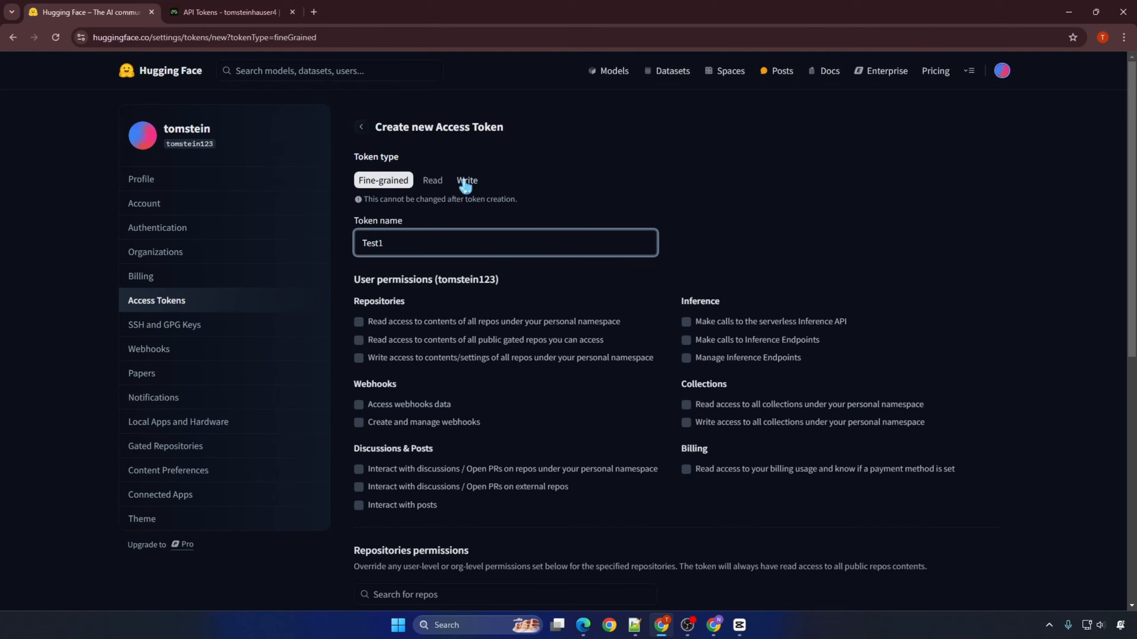
left_click(465, 181)
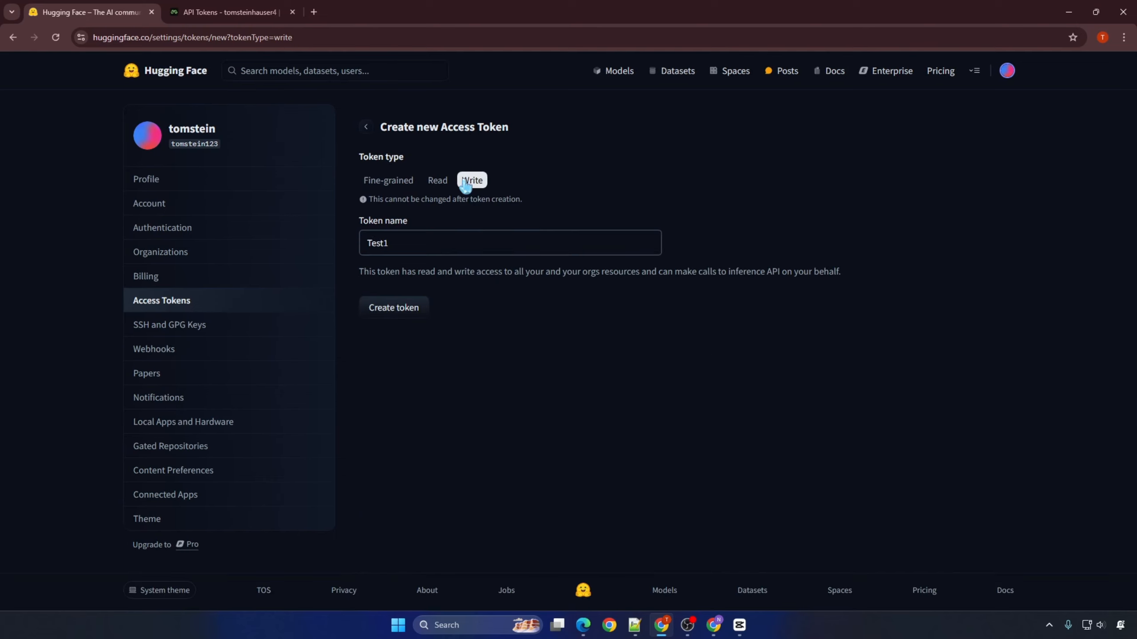
left_click(401, 312)
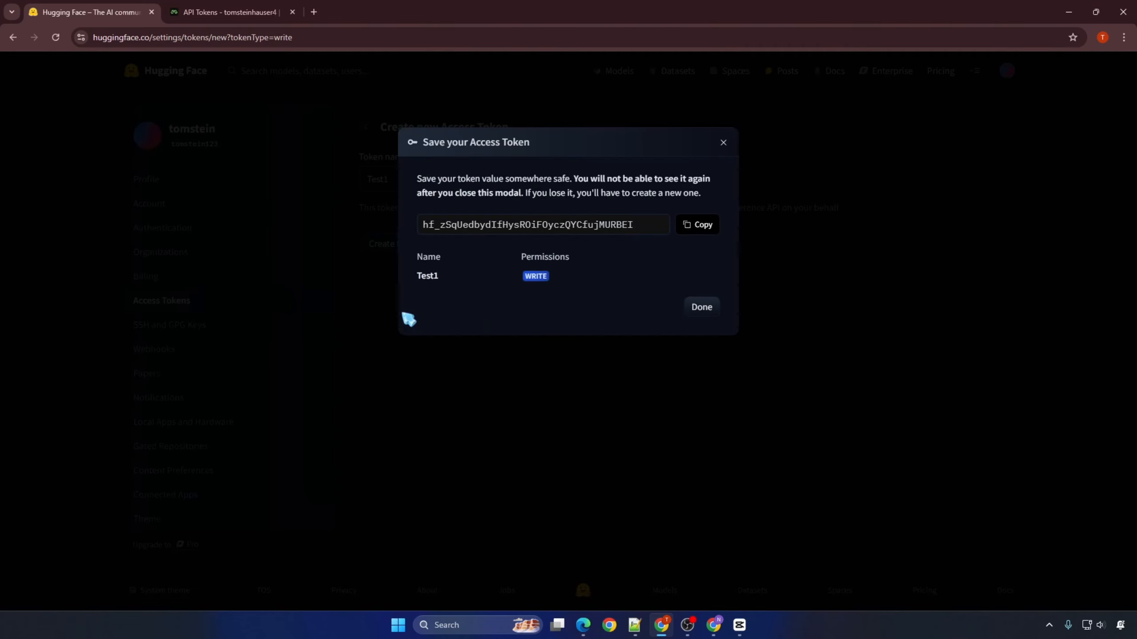
left_click(700, 229)
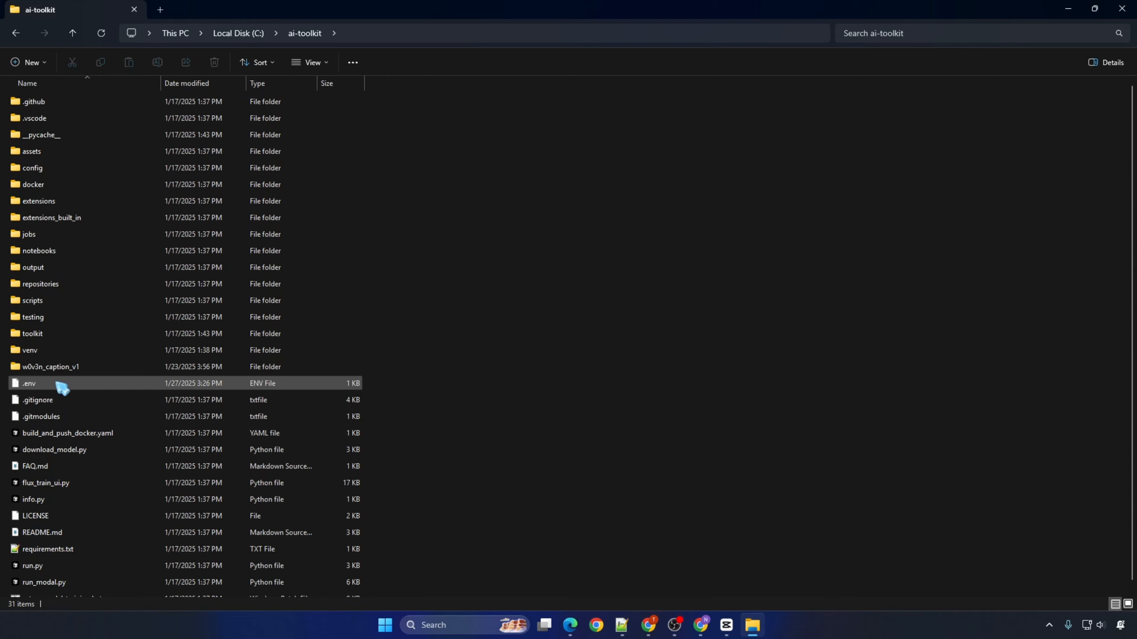
Step: Paste the Hugging Face token after HF_TOKEN= in the ai-toolkit .env file and save the file
left_click(61, 385)
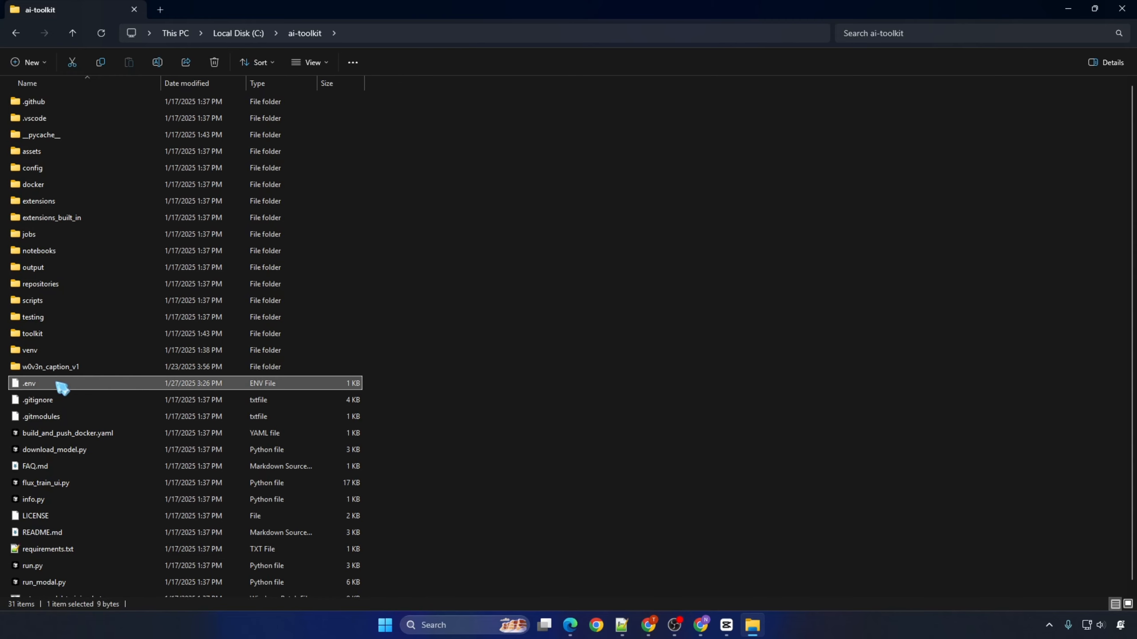
right_click(57, 383)
left_click(122, 310)
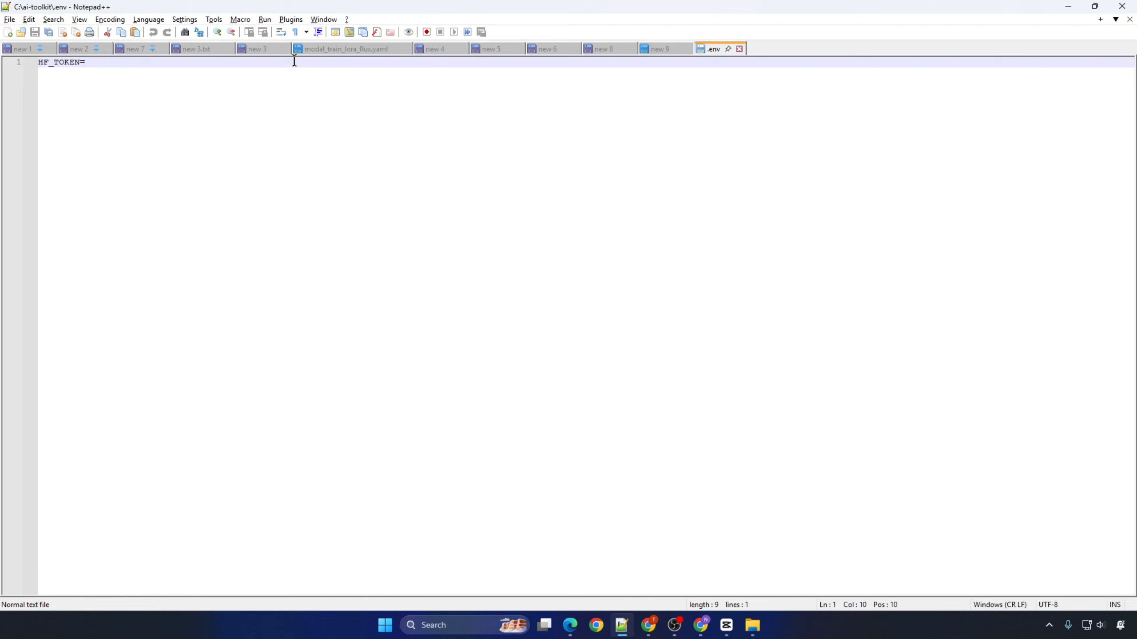
key("ctrl+v")
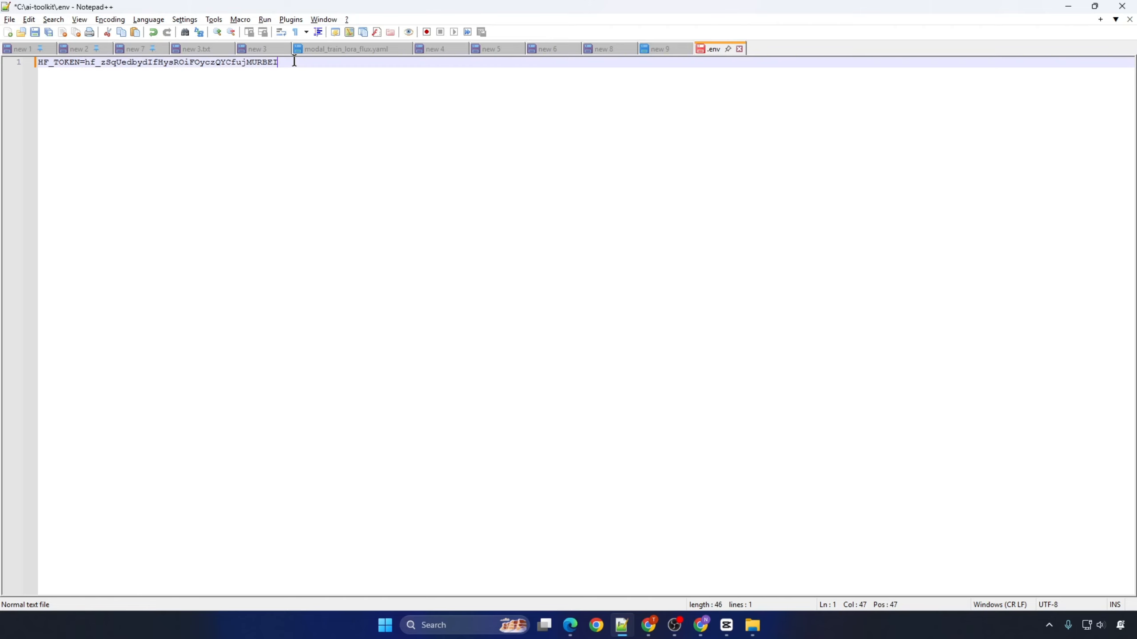
left_click(36, 33)
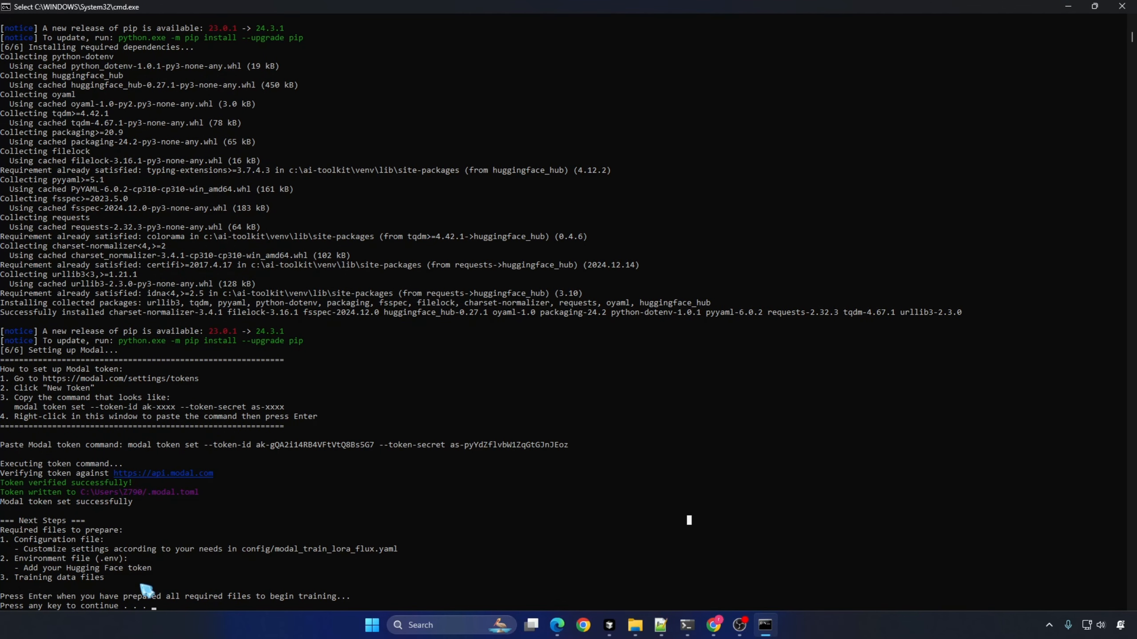
Step: Continue the setup script in the command window to begin training now that the required files are ready
left_click_drag(9, 597, 385, 598)
left_click(435, 593)
key("Return")
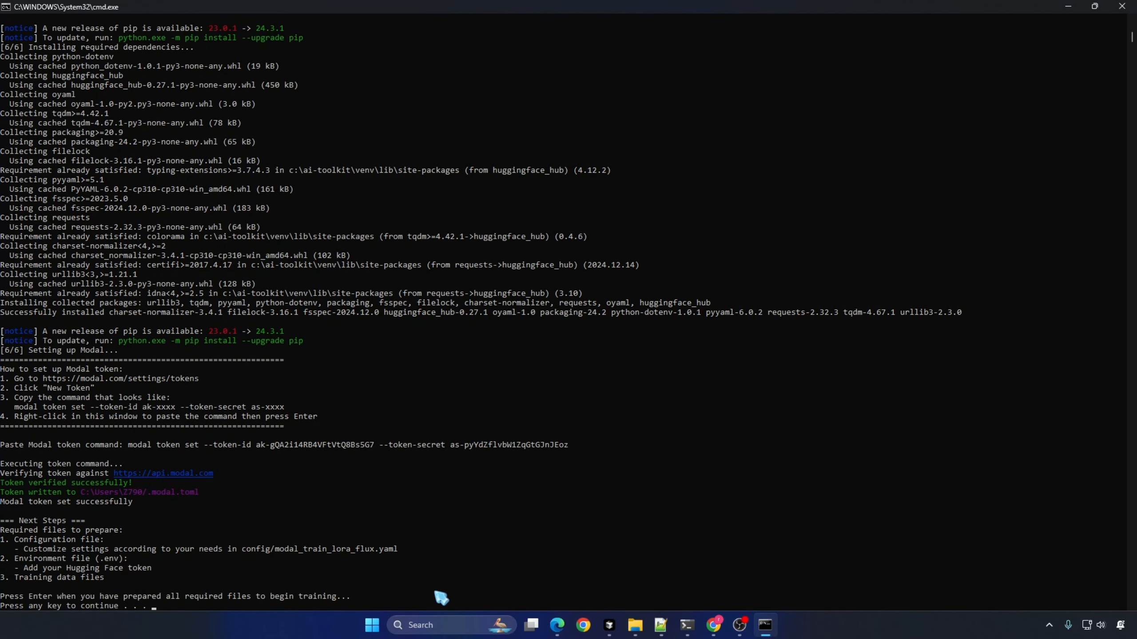
key("Return")
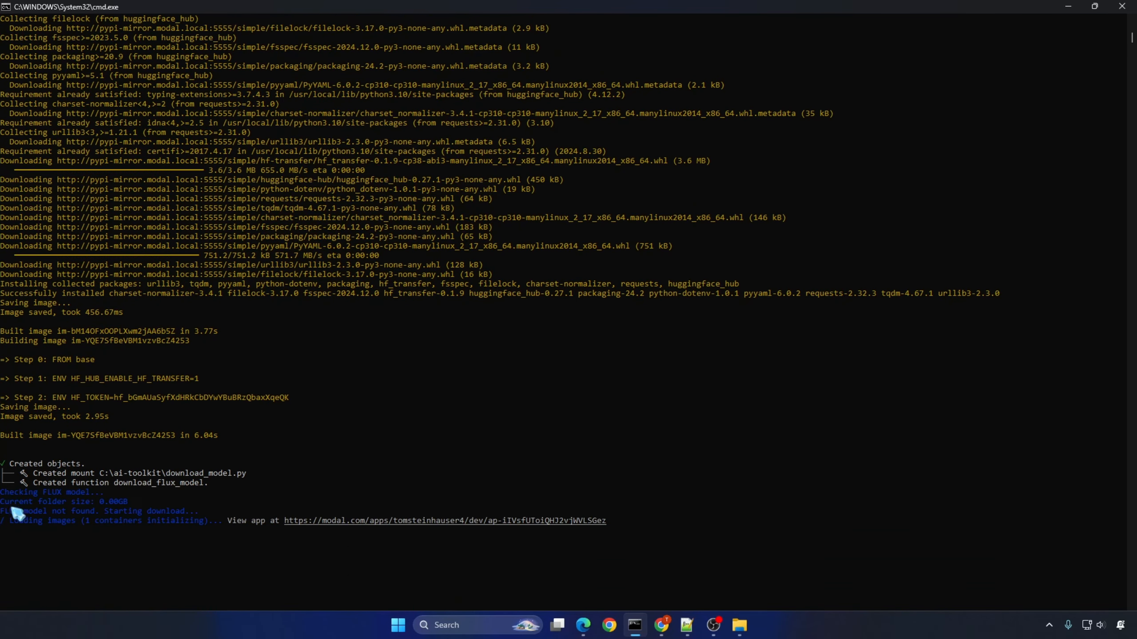
Step: Check the FLUX model download status in the command window and open the flux-model-download logs on Modal
left_click_drag(1, 511, 182, 511)
left_click(173, 511)
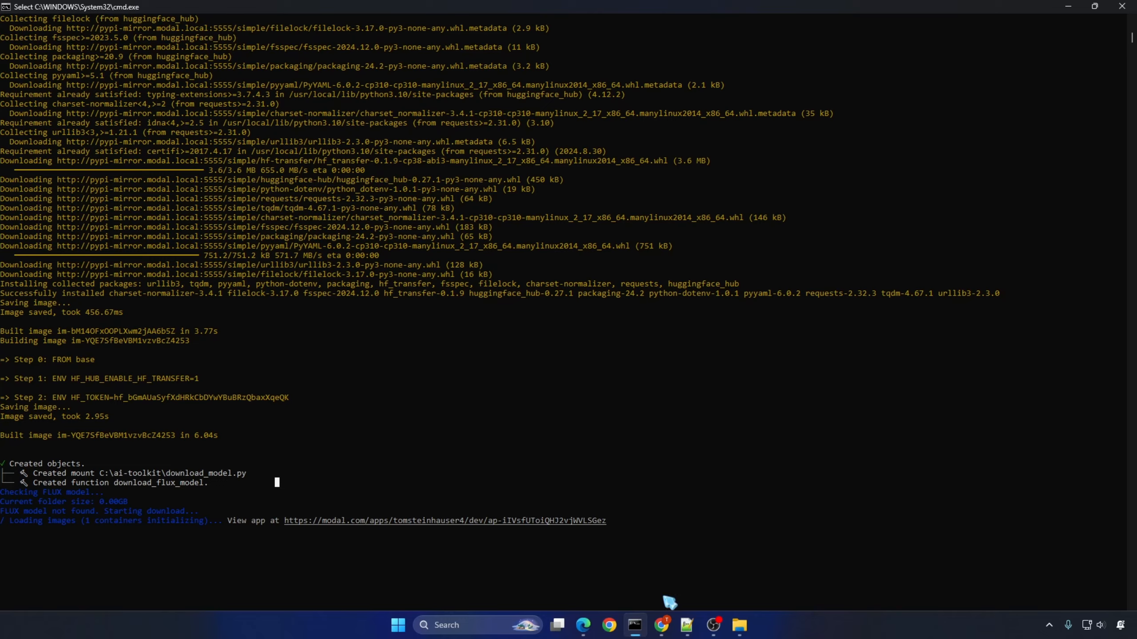
left_click(662, 626)
left_click(63, 100)
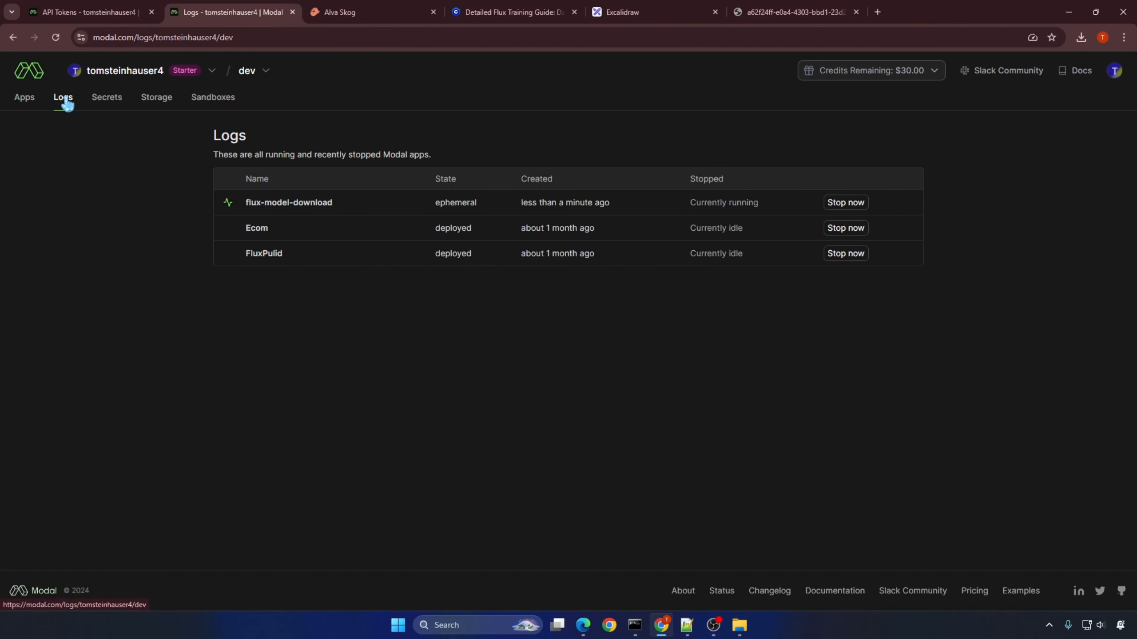
left_click(287, 205)
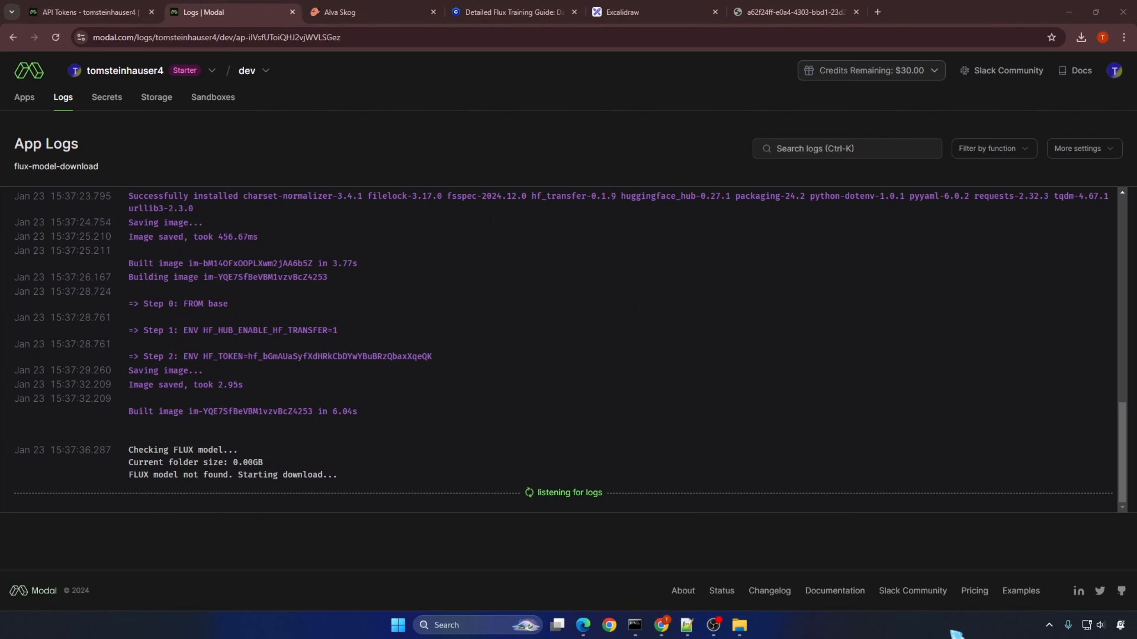
Step: Open Modal Storage in a separate browser tab and view the contents of the flux-base-model volume
right_click(161, 105)
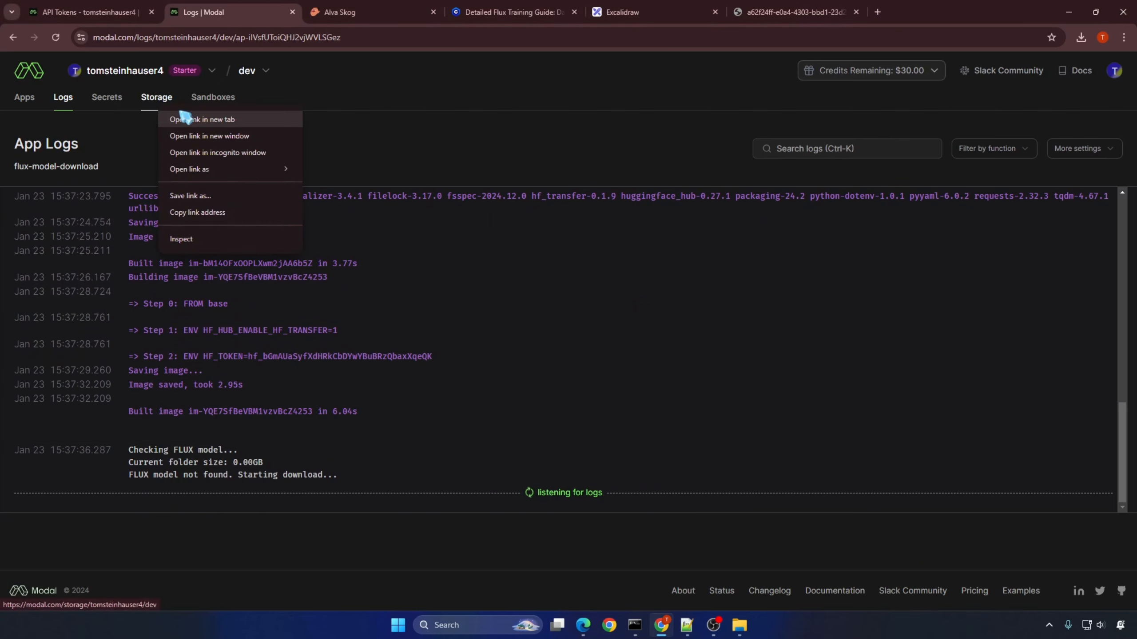
left_click(185, 118)
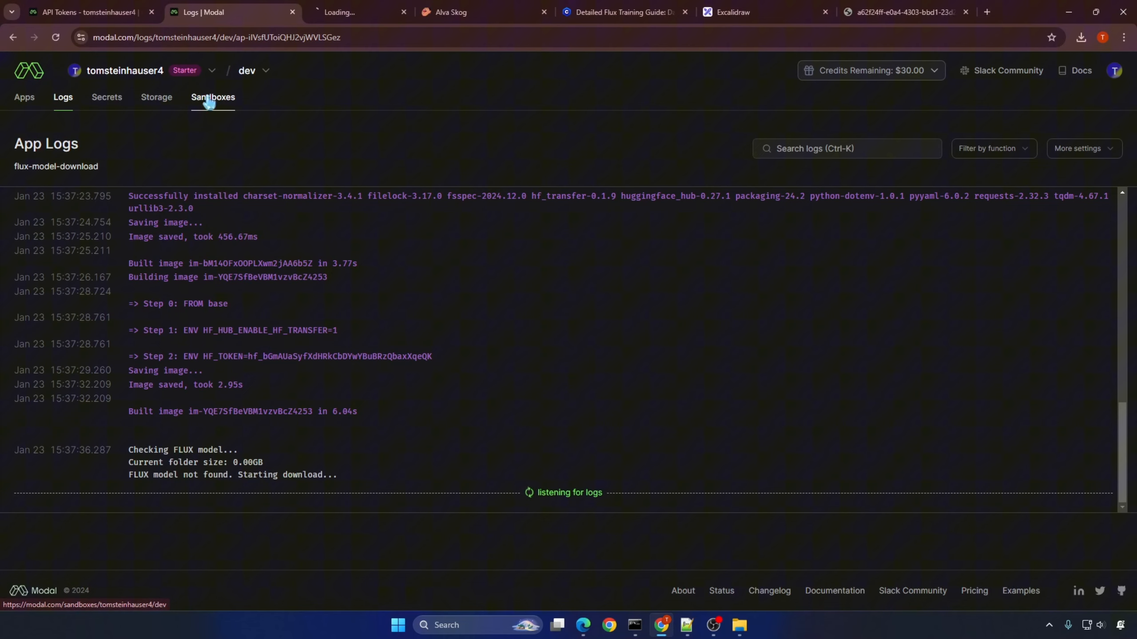
left_click(329, 20)
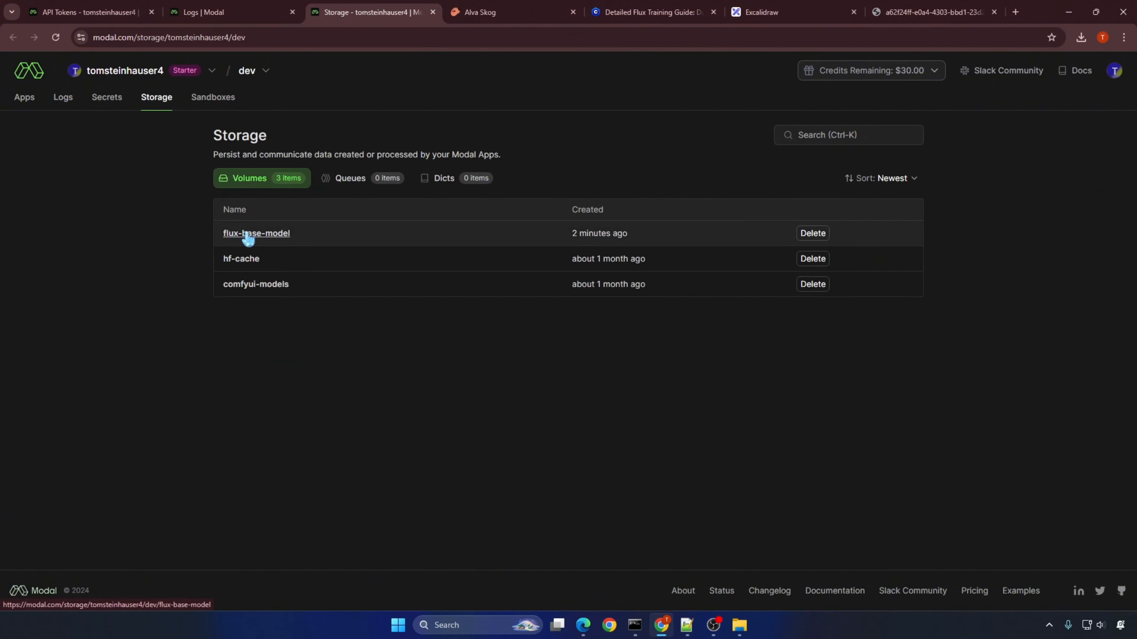
left_click(248, 235)
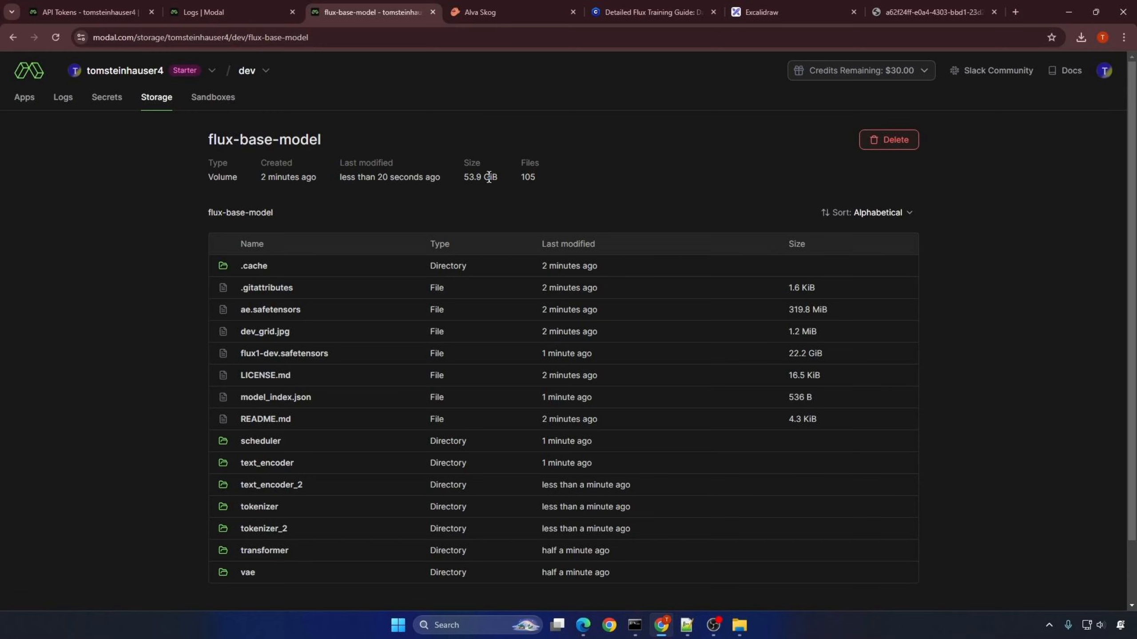
Step: Check the live Modal apps and resume the paused setup script in the command window
left_click(204, 12)
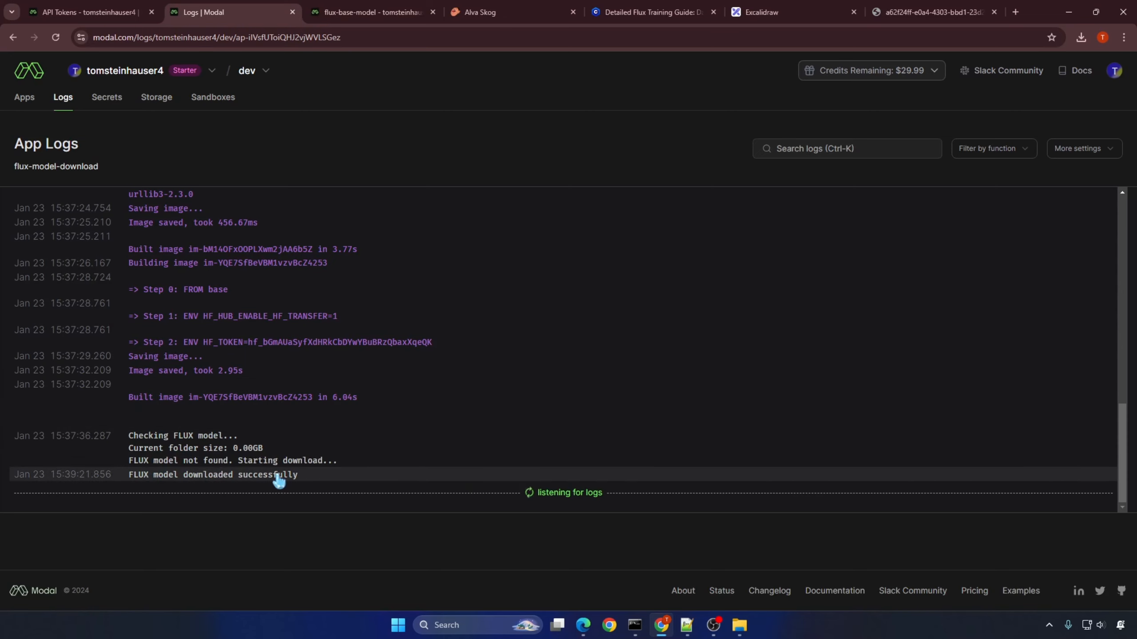
left_click(634, 625)
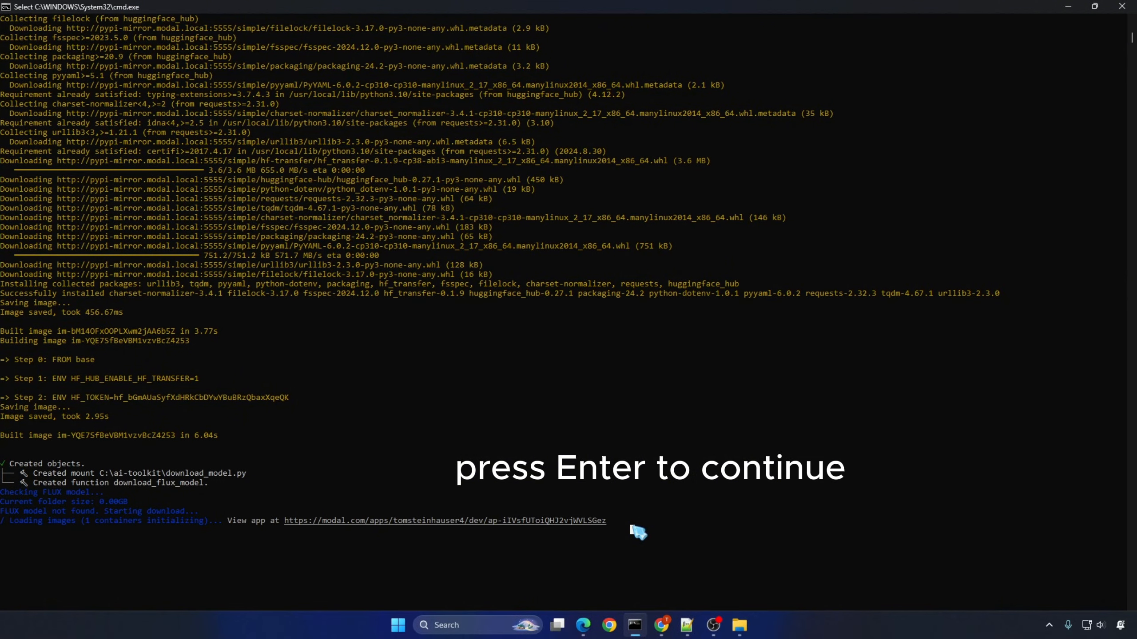
key("Return")
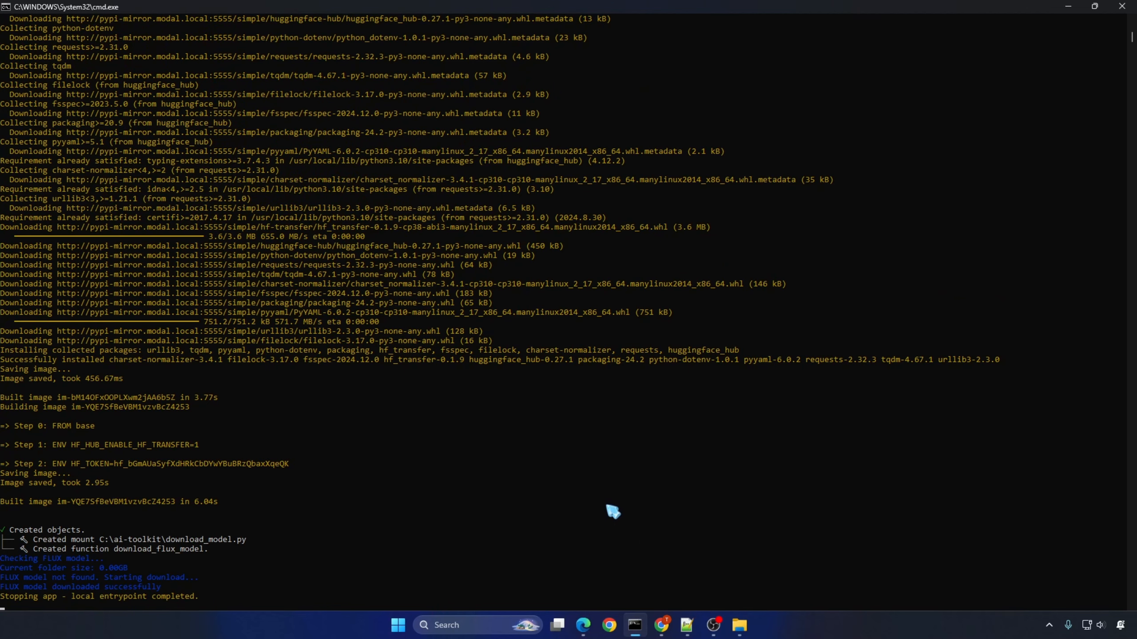
scroll(612, 511, "down", 2)
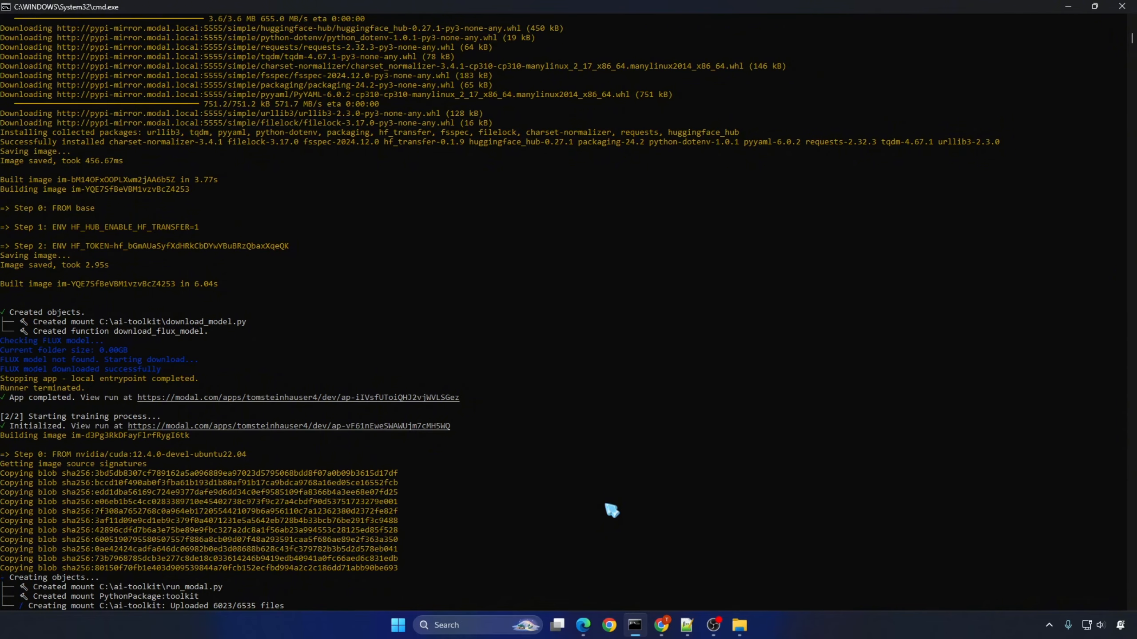
Step: Open the Modal logs of the flux-lora-training app to follow the training progress
left_click(662, 625)
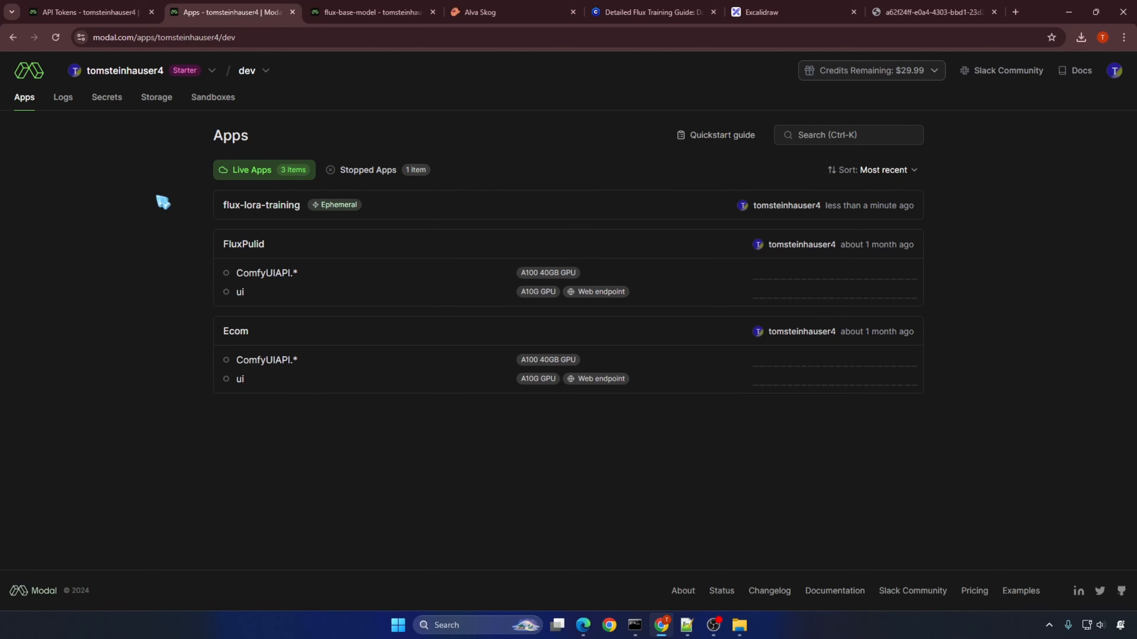
left_click(63, 97)
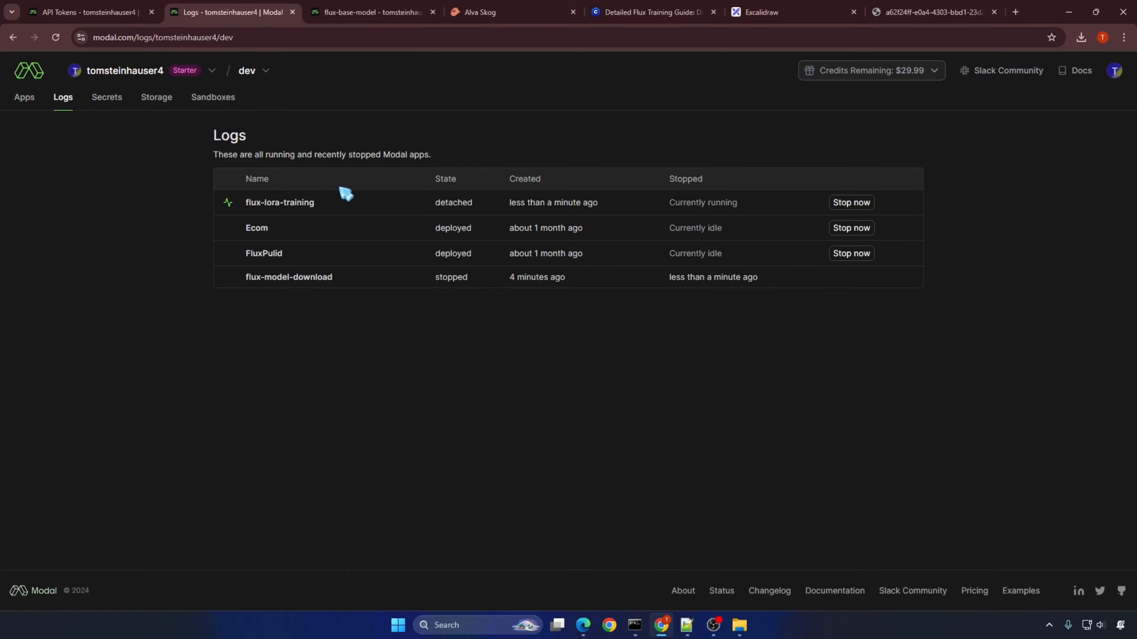
left_click(286, 203)
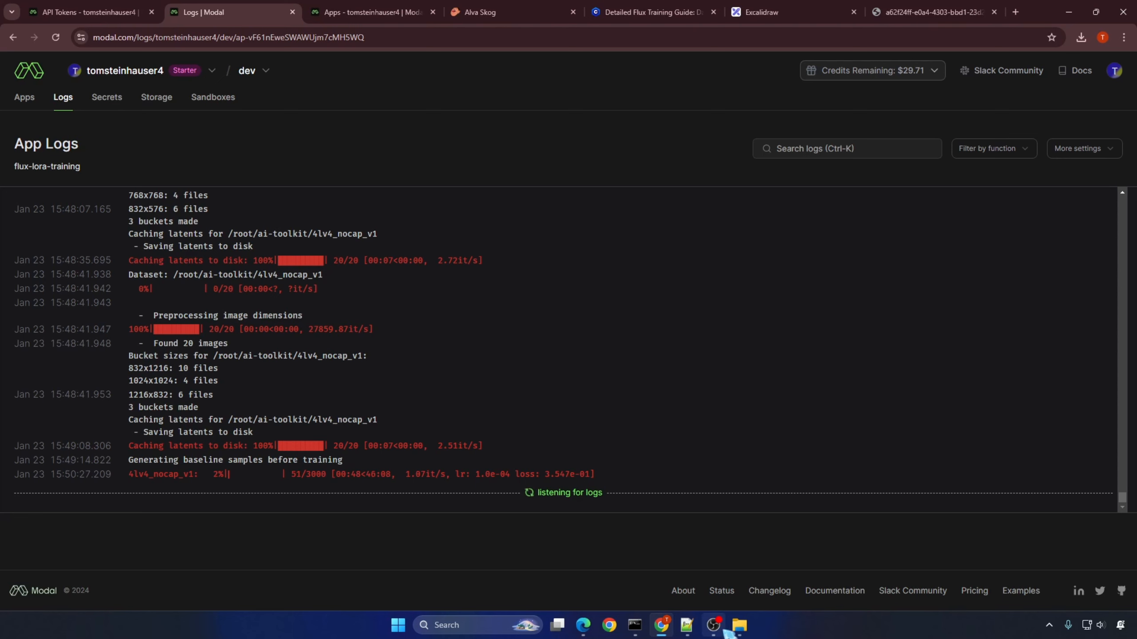
Step: Close the command window and open the main function's details in the flux-lora-training app on Modal
key("alt+Tab")
left_click(1122, 7)
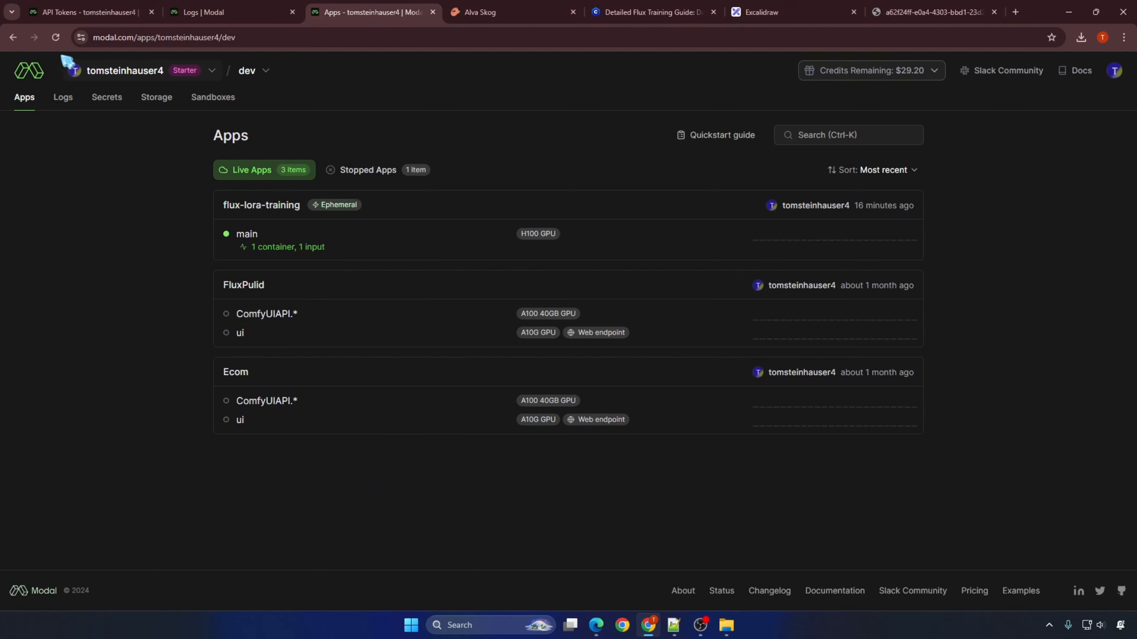
left_click(283, 248)
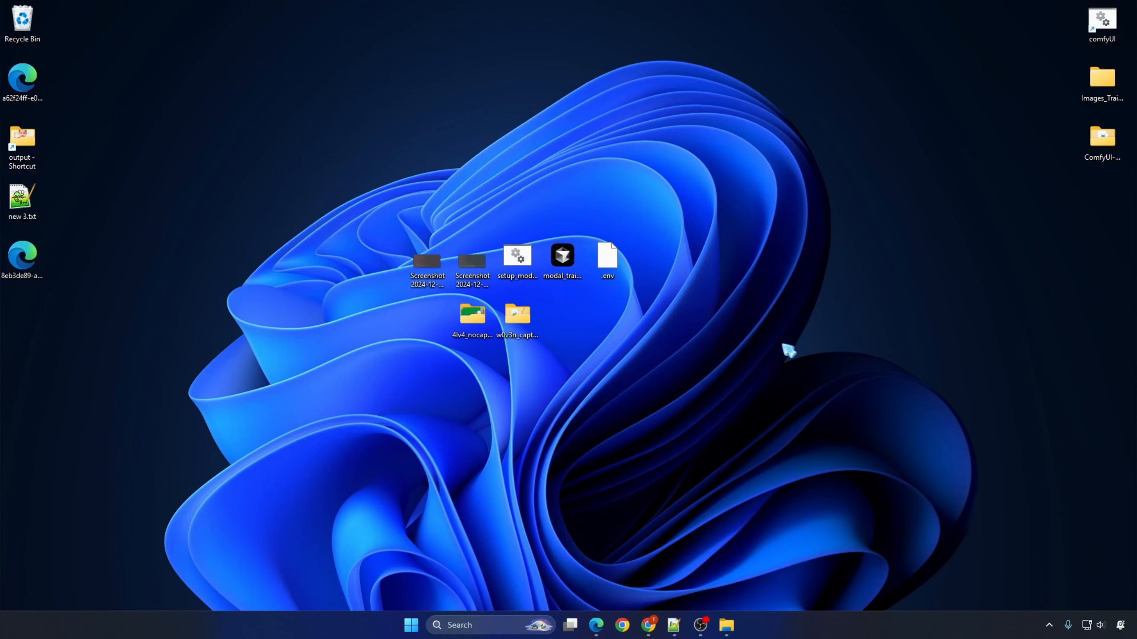
Step: Look through the images and caption files in the desktop folder w0v3n_caption
double_click(532, 320)
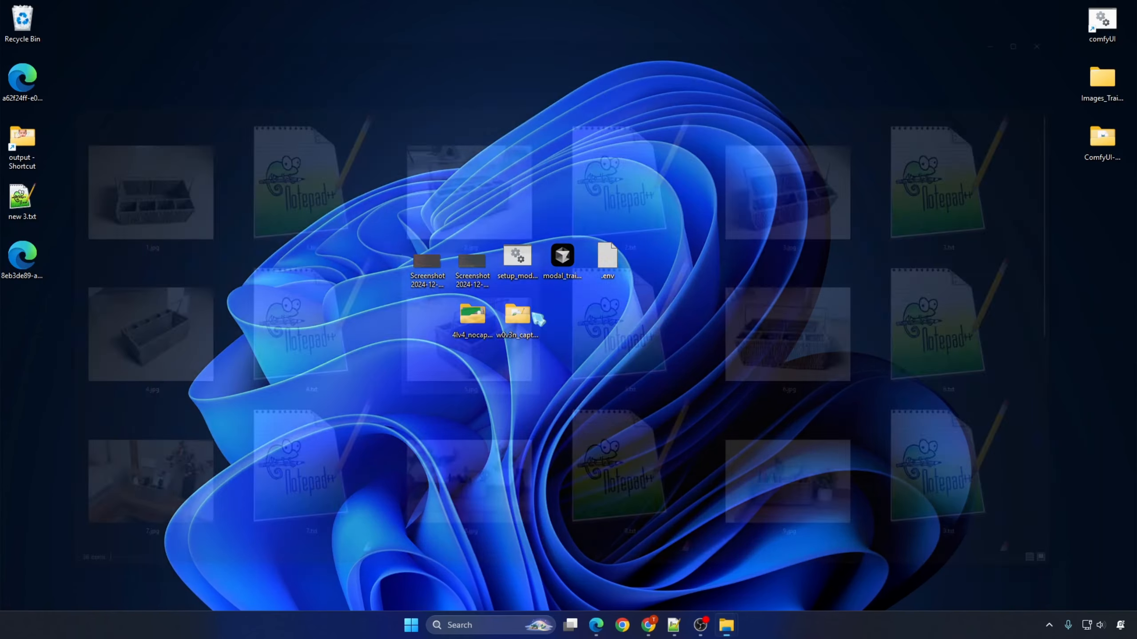
scroll(556, 332, "down", 3)
scroll(556, 332, "up", 3)
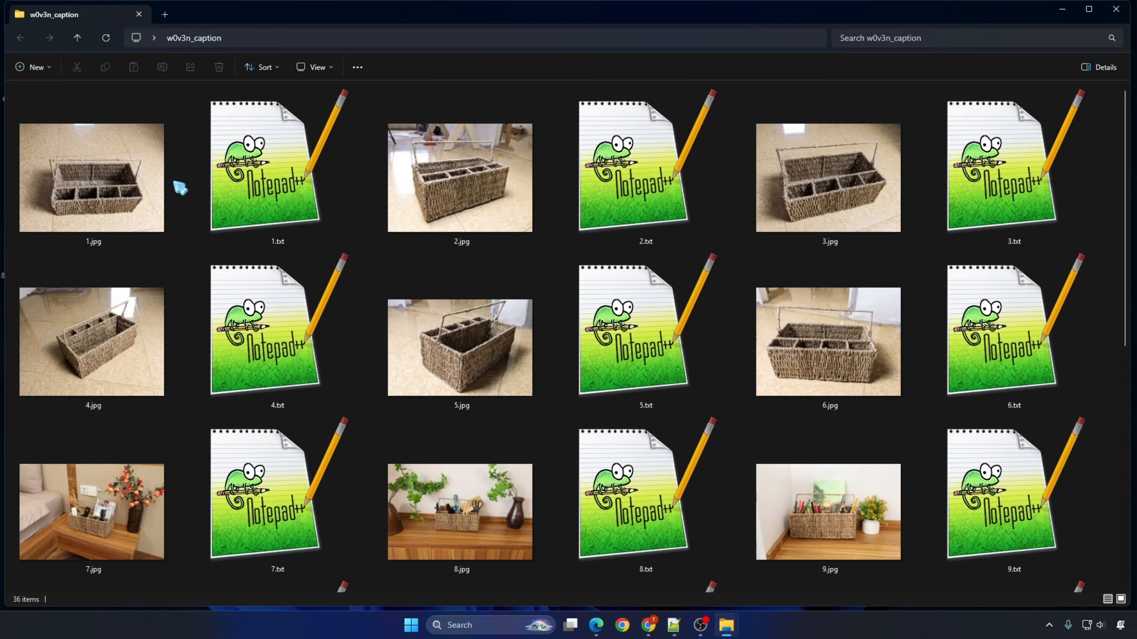
scroll(366, 400, "down", 5)
left_click(1116, 9)
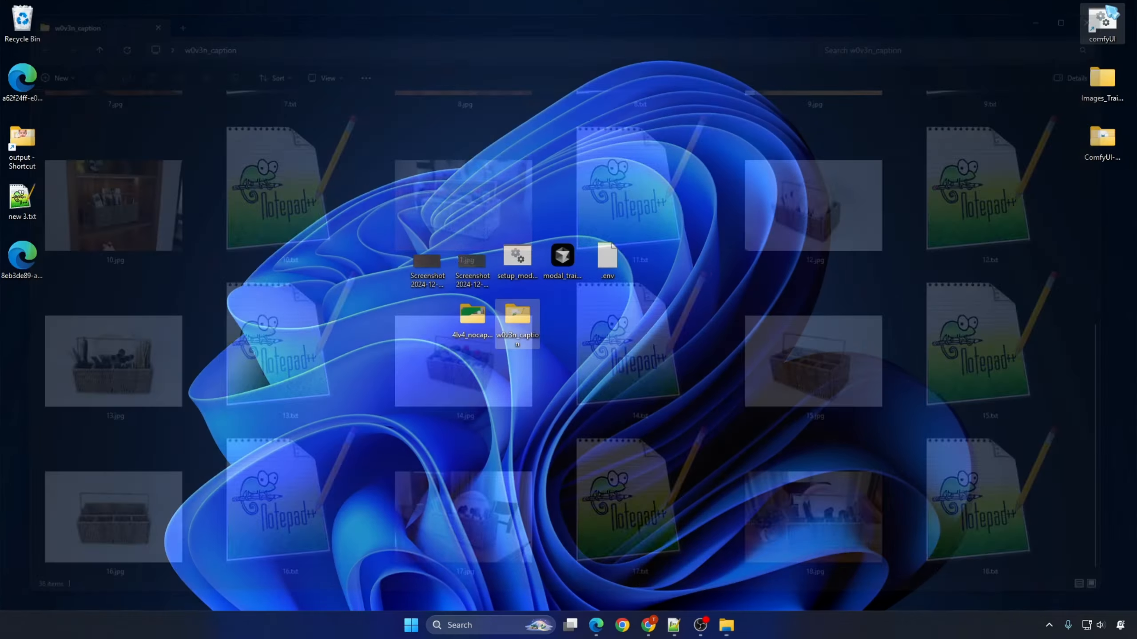
Step: Copy the w0v3n_caption folder from the desktop into C:\ai-toolkit
right_click(519, 318)
left_click(577, 334)
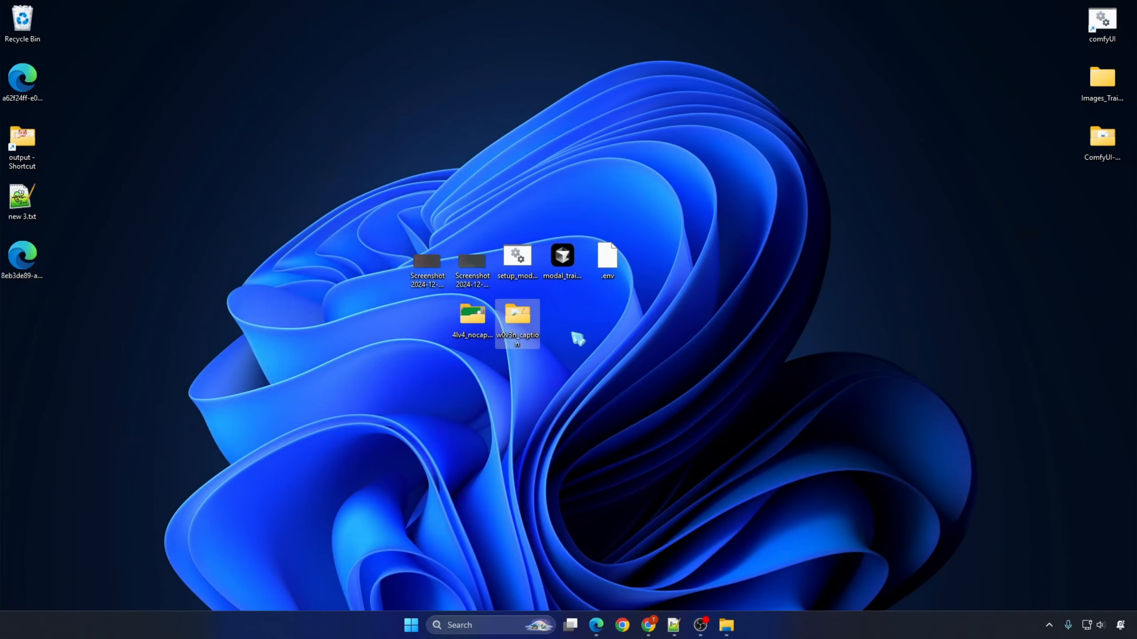
left_click(727, 625)
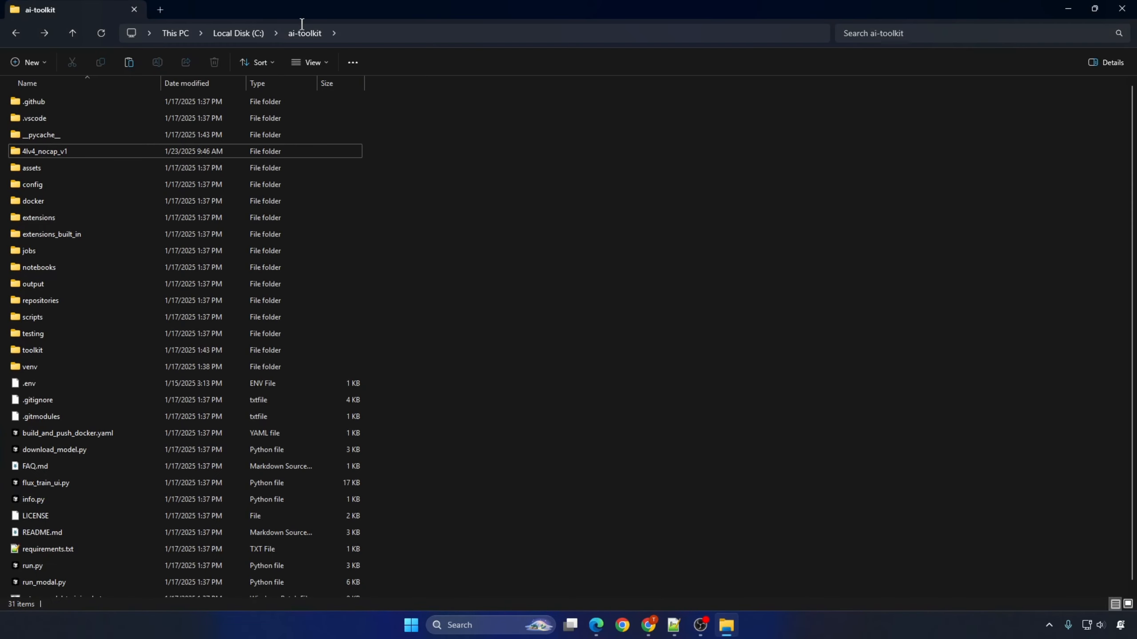
right_click(480, 241)
left_click(496, 252)
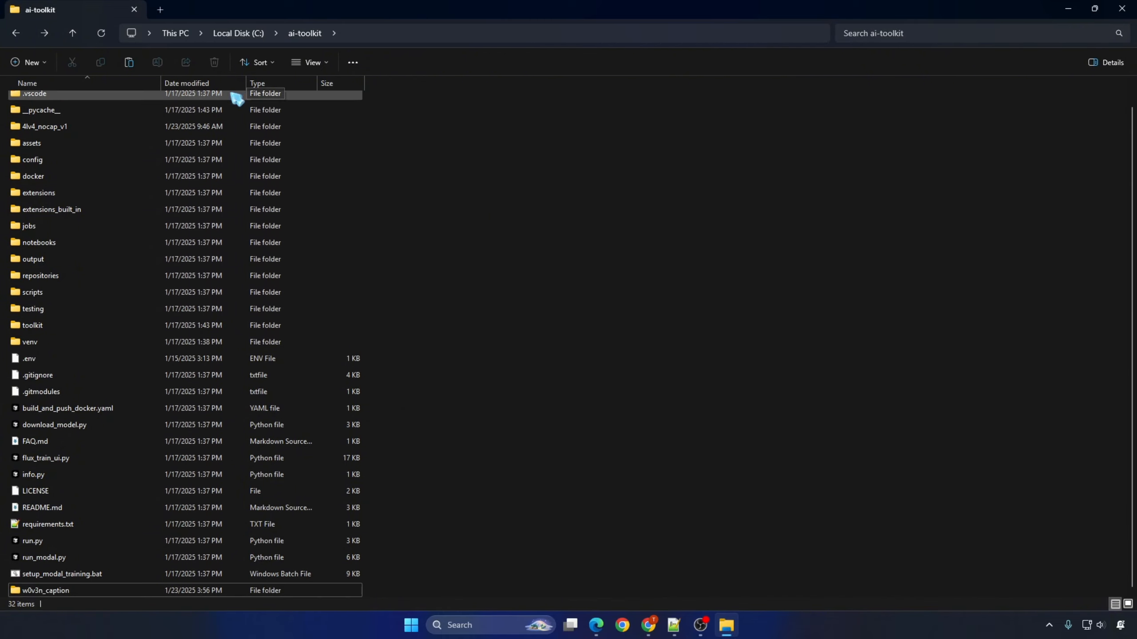
Step: View the images in the 4lv4_nocap_v1 dataset folder and return to ai-toolkit
left_click(62, 130)
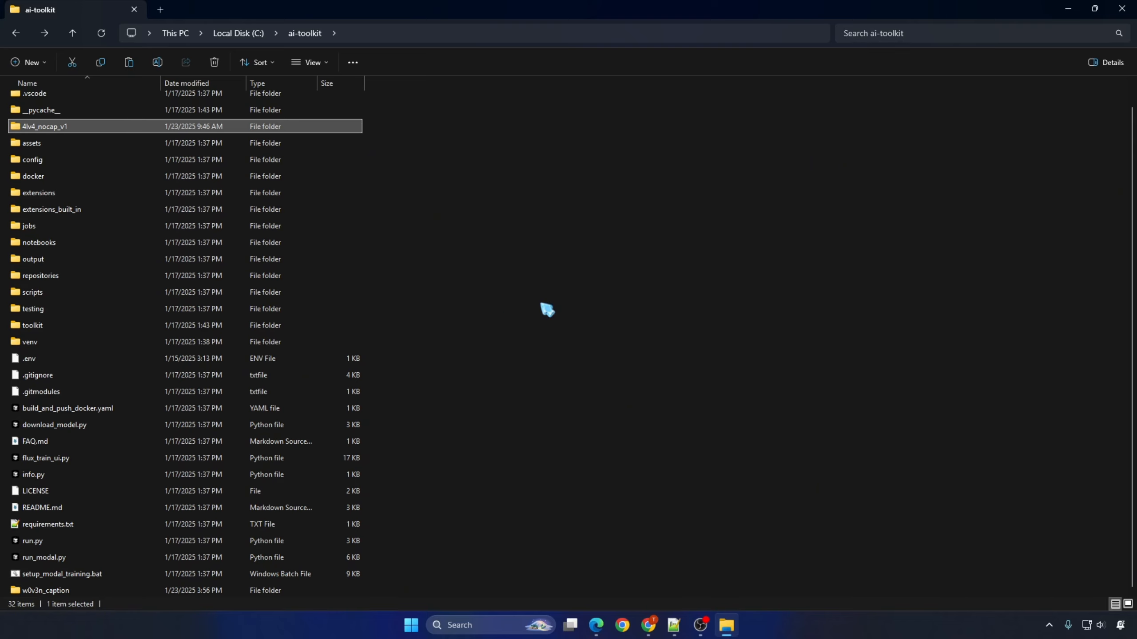
double_click(61, 128)
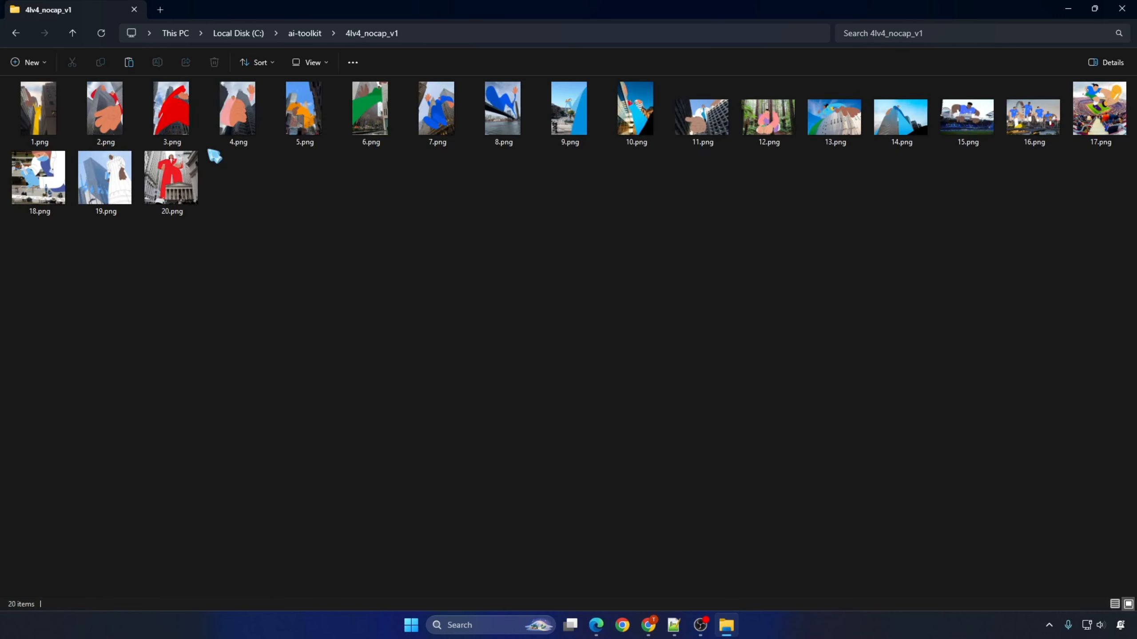
left_click(303, 34)
Step: Rename the w0v3n_caption folder in ai-toolkit as w0v3n_caption_v1
scroll(434, 505, "down", 3)
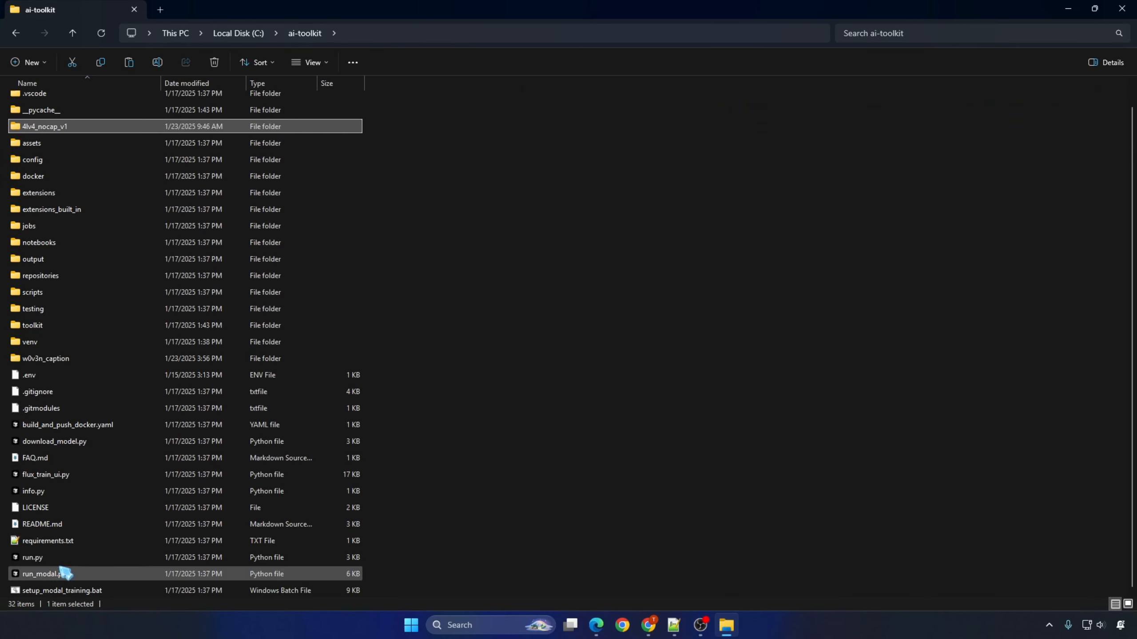
double_click(55, 359)
key("alt+Left")
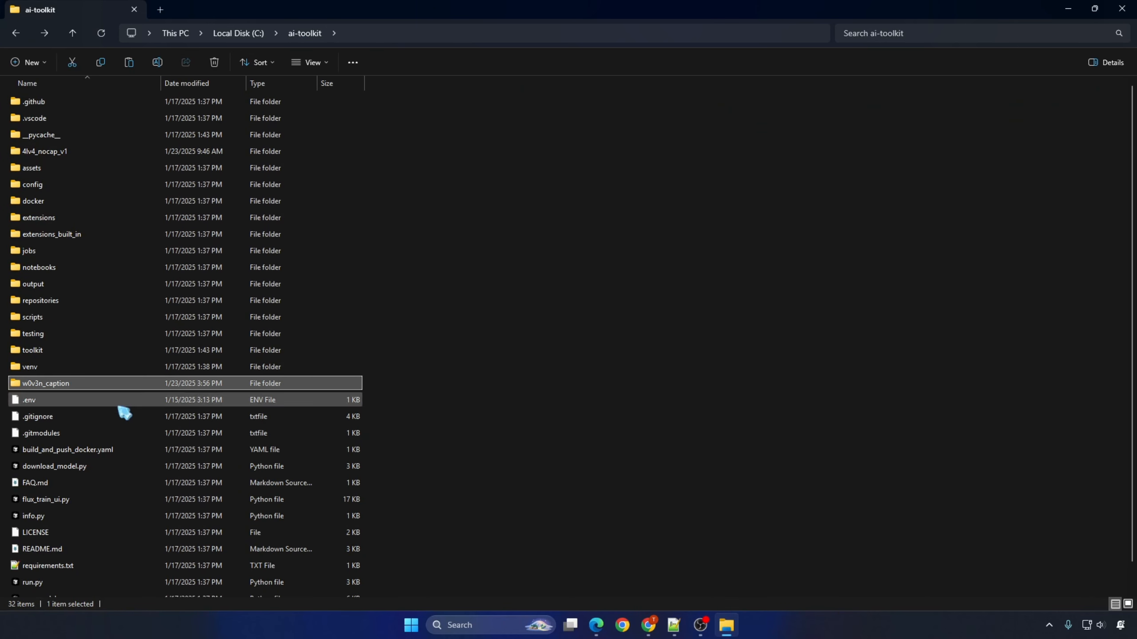
left_click(84, 384)
left_click(83, 384)
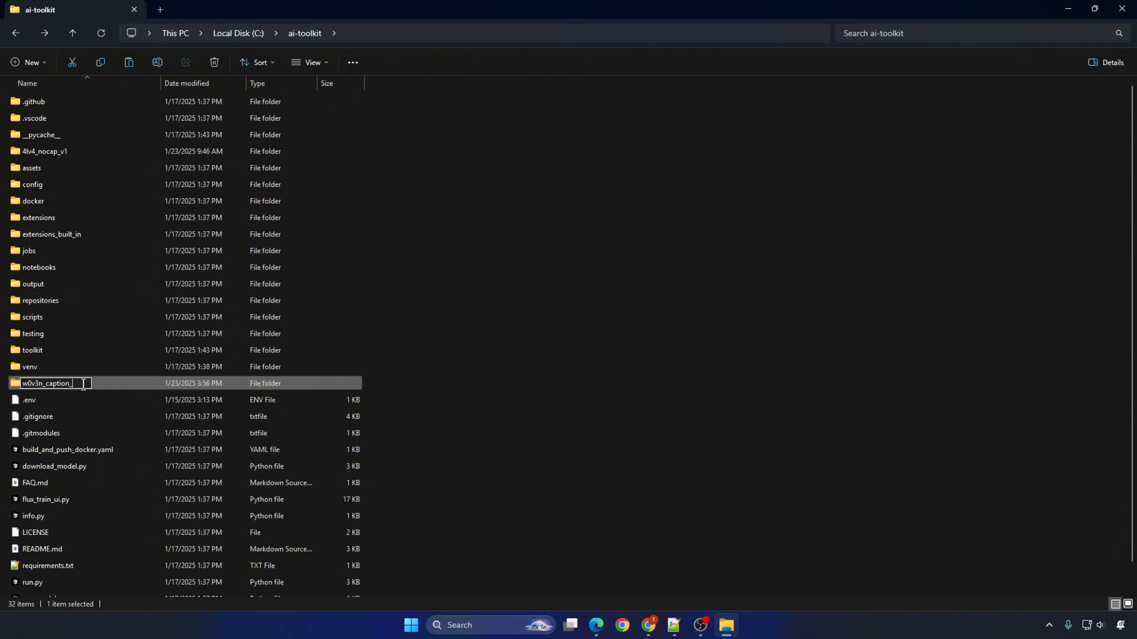
key("Return")
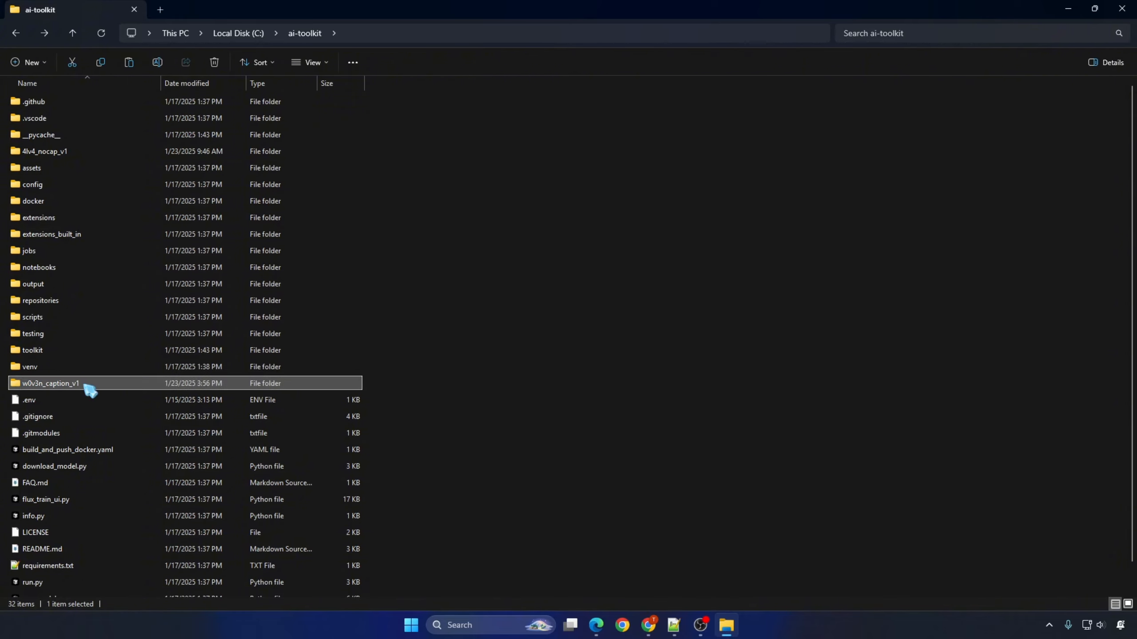
Step: Delete the 4lv4_nocap_v1 folder from ai-toolkit and copy the name of the w0v3n_caption_v1 folder
left_click(109, 152)
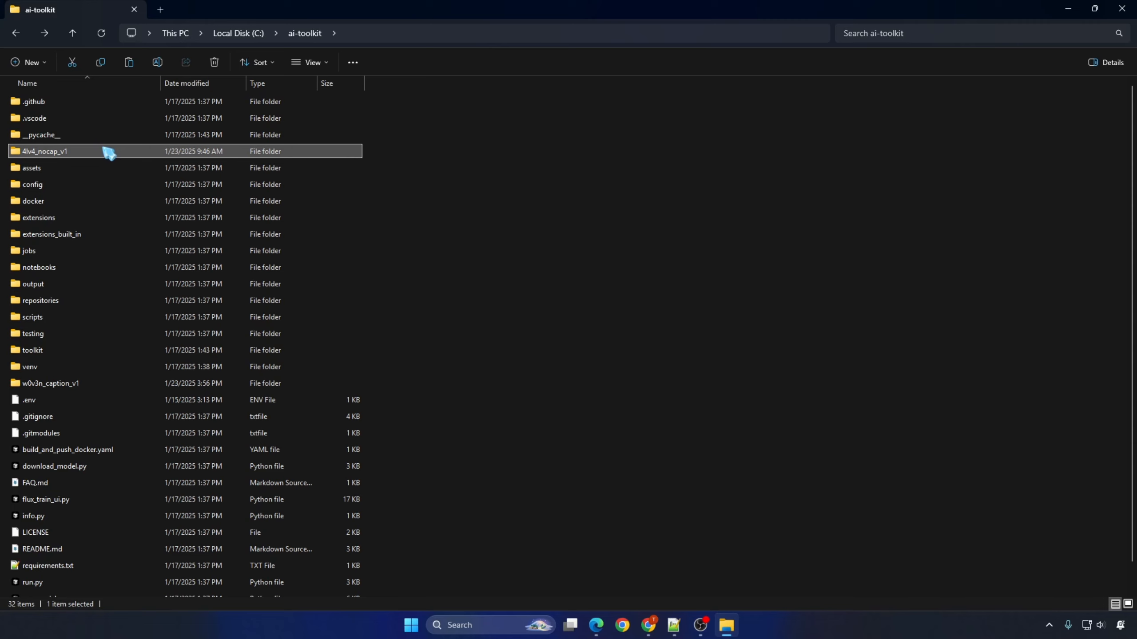
key("Delete")
left_click(102, 368)
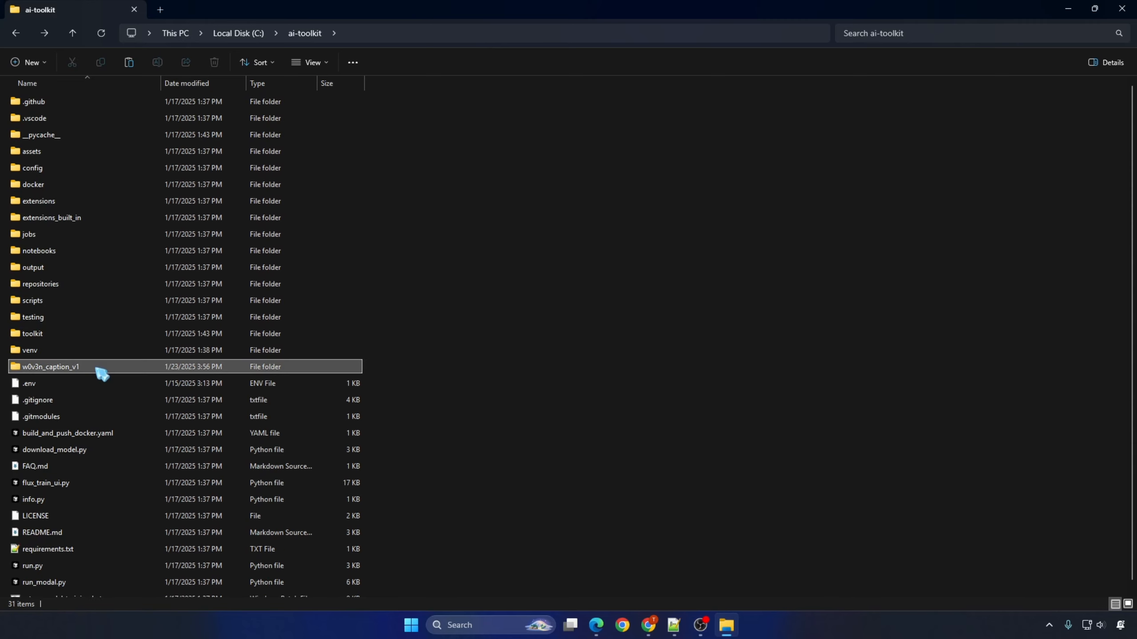
left_click(95, 366)
key("ctrl+c")
left_click(531, 422)
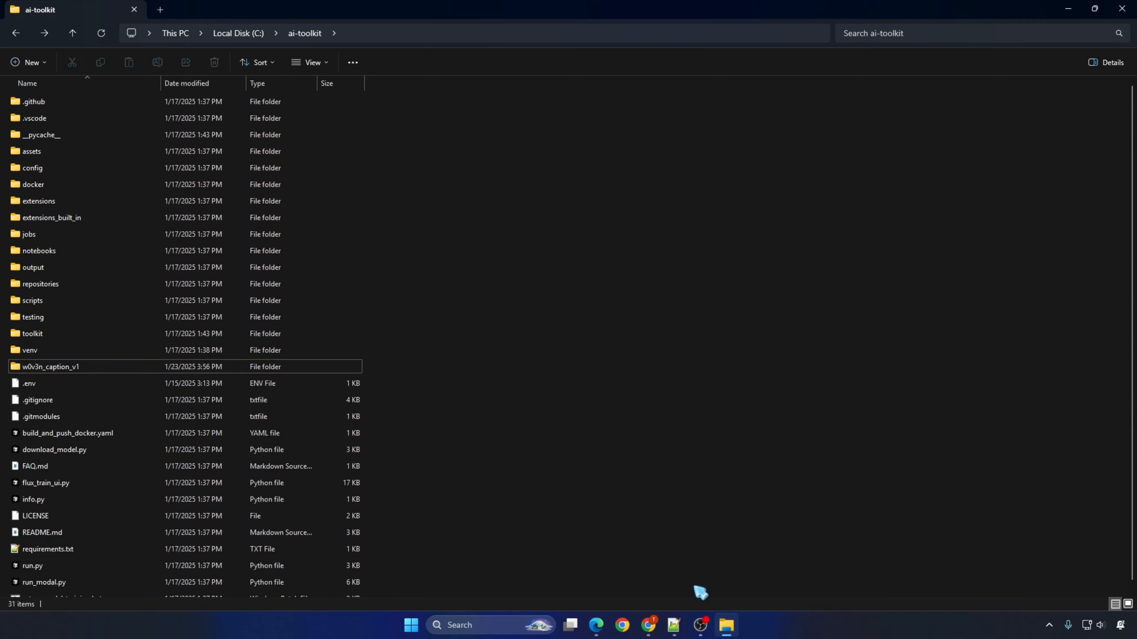
Step: Open modal_train_lora_flux.yaml from the ai-toolkit config folder in Notepad++
double_click(50, 174)
right_click(62, 118)
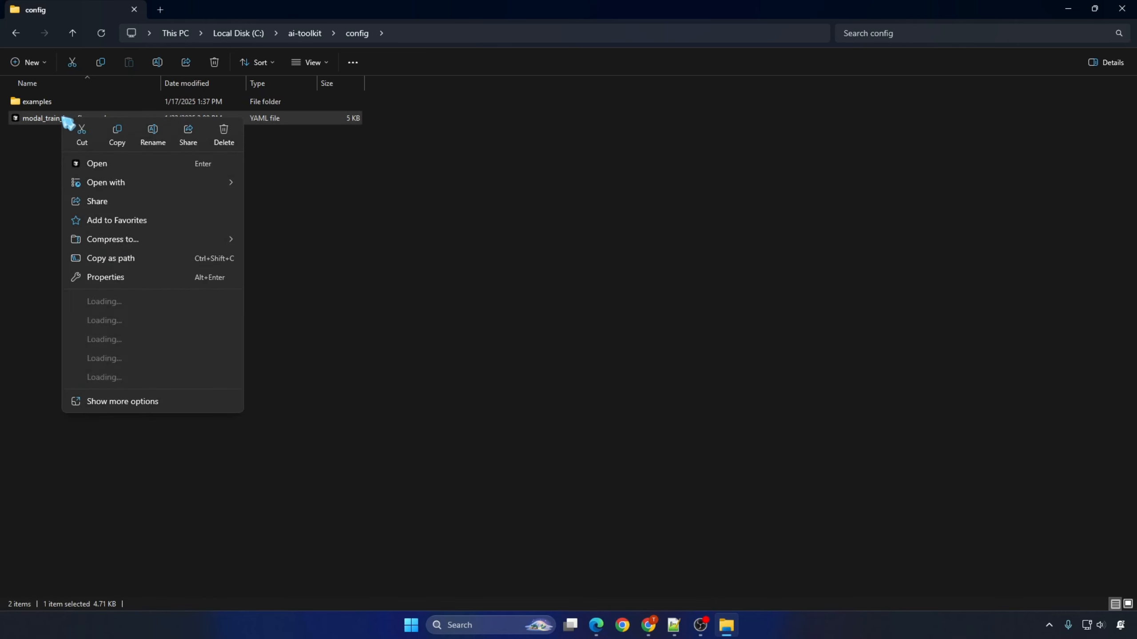
left_click(130, 339)
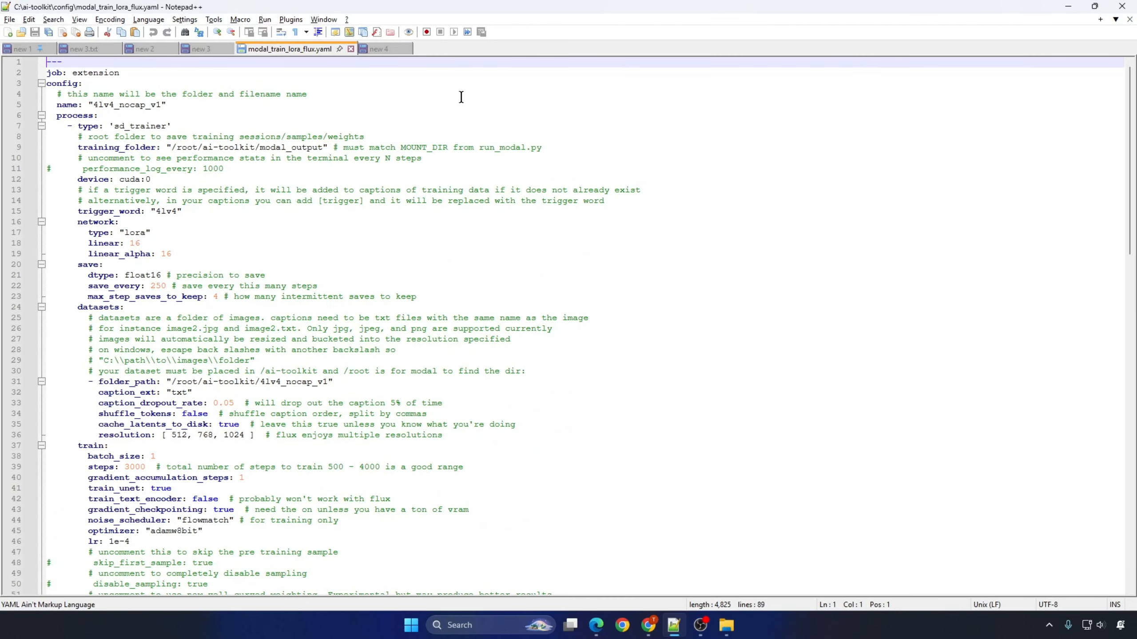
Step: Replace 4lv4_nocap_v1 with w0v3n_caption_v1 in the config name and in the dataset folder_path
left_click(104, 108)
double_click(130, 107)
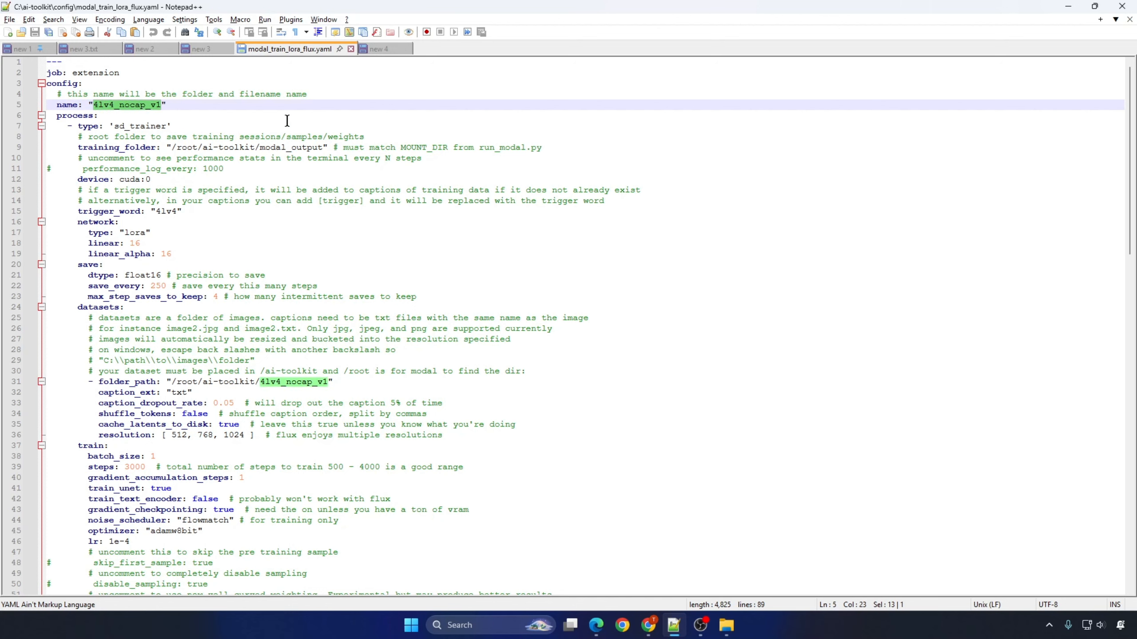
key("ctrl+v")
double_click(280, 383)
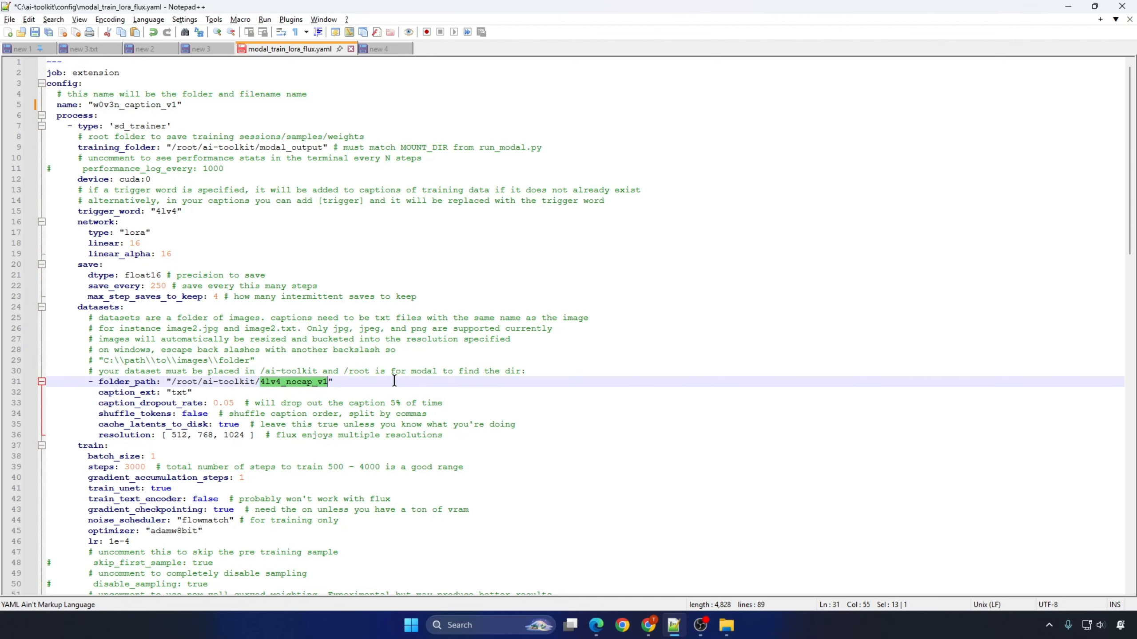
key("ctrl+v")
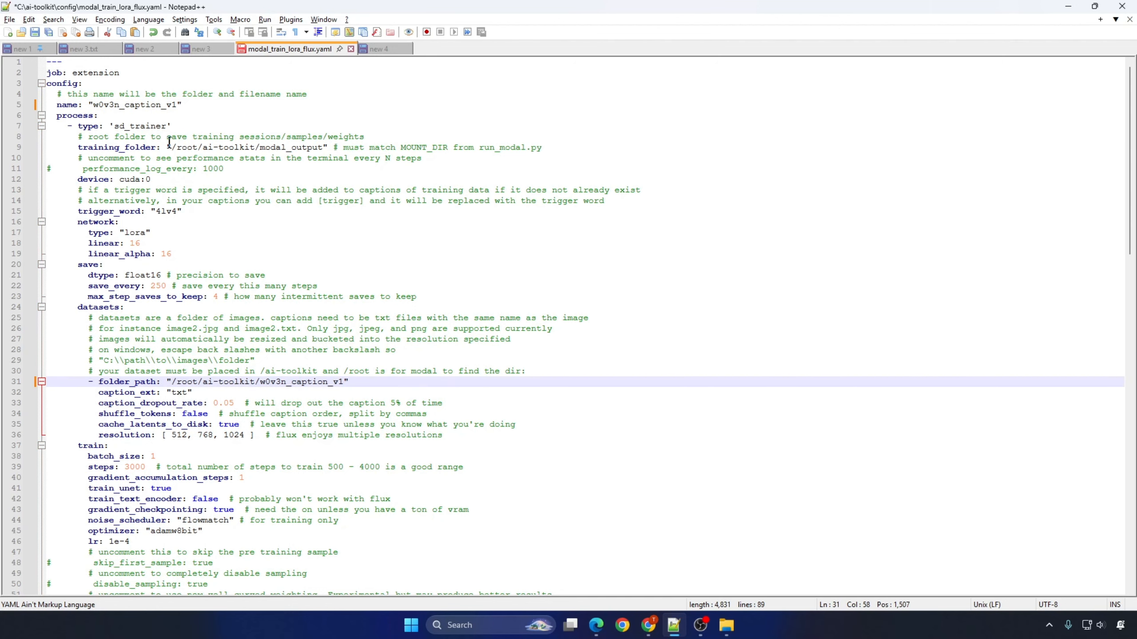
Step: Set the trigger_word to w0v3n and the number of training steps to 2000
left_click_drag(95, 105, 116, 105)
right_click(112, 108)
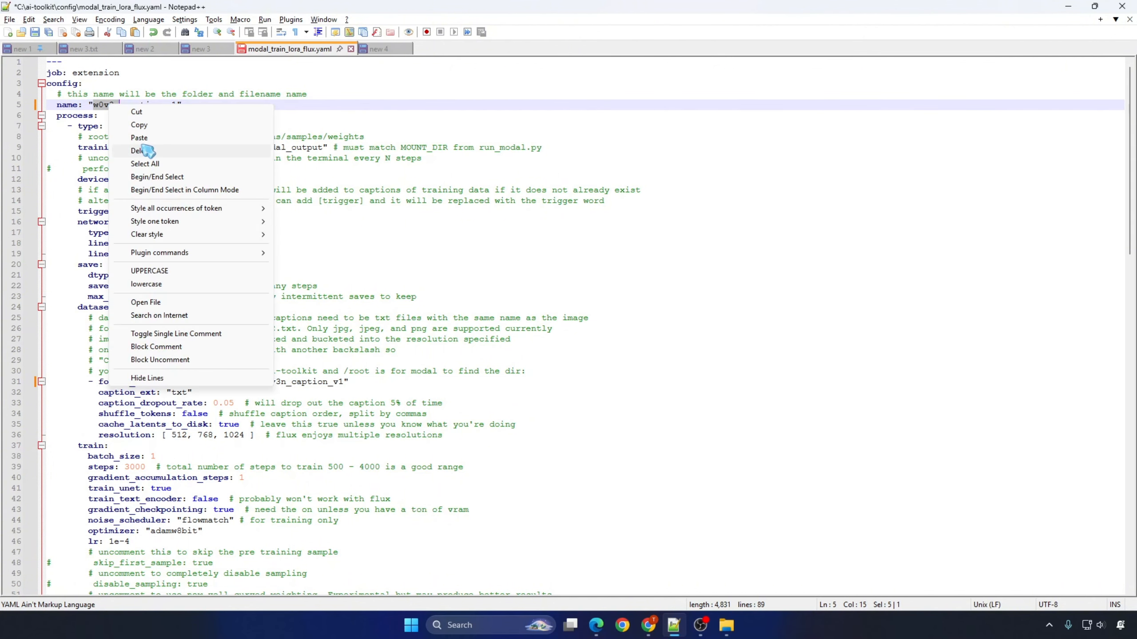
left_click(134, 131)
left_click_drag(155, 212, 178, 211)
key("ctrl+v")
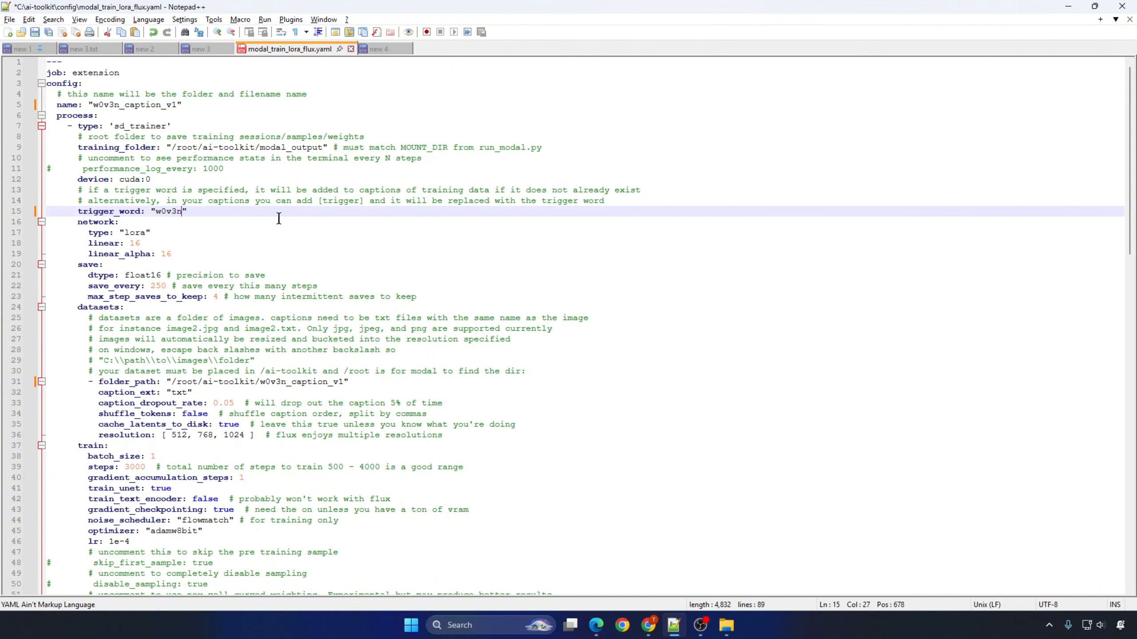
scroll(131, 303, "down", 5)
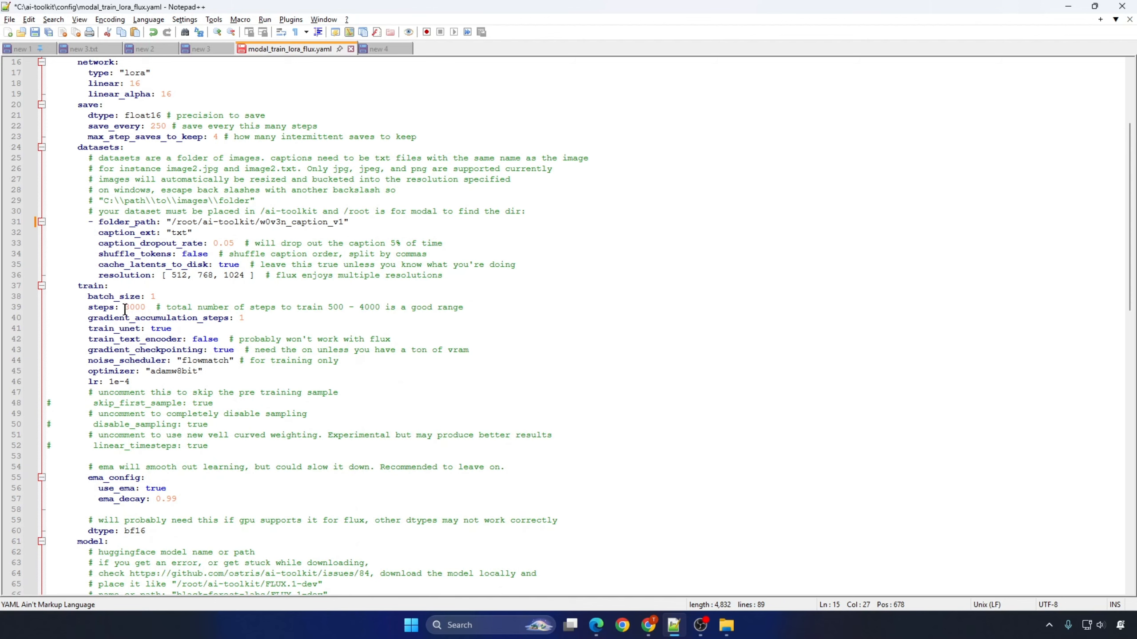
left_click(125, 309)
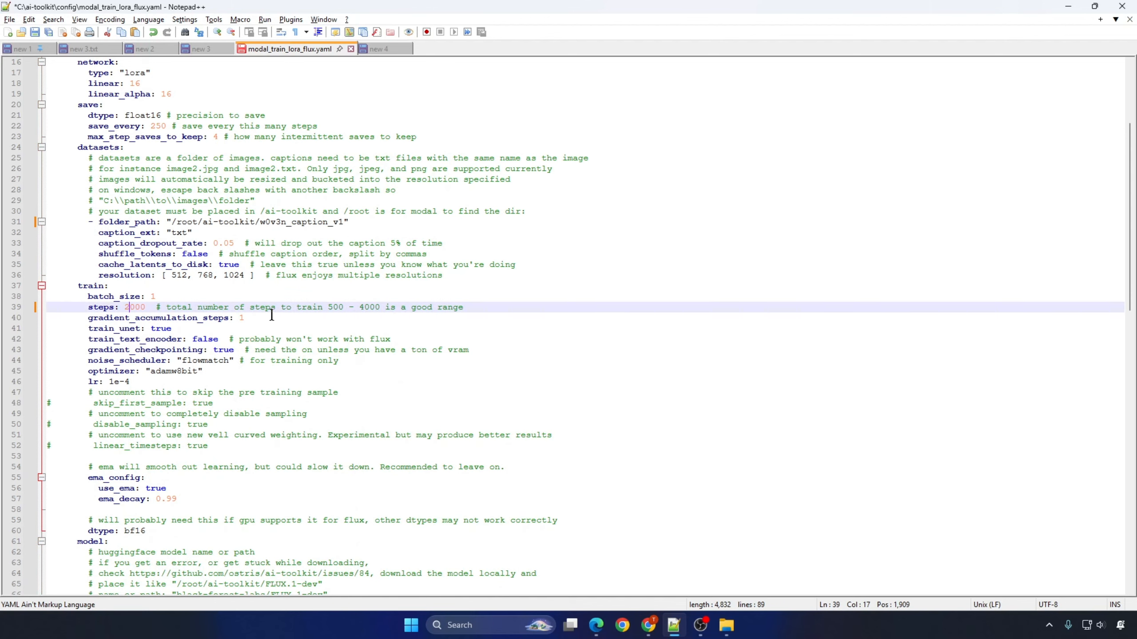
Step: Open the w0v3n_caption_v1 folder in File Explorer and display its files as large icons
scroll(272, 315, "down", 10)
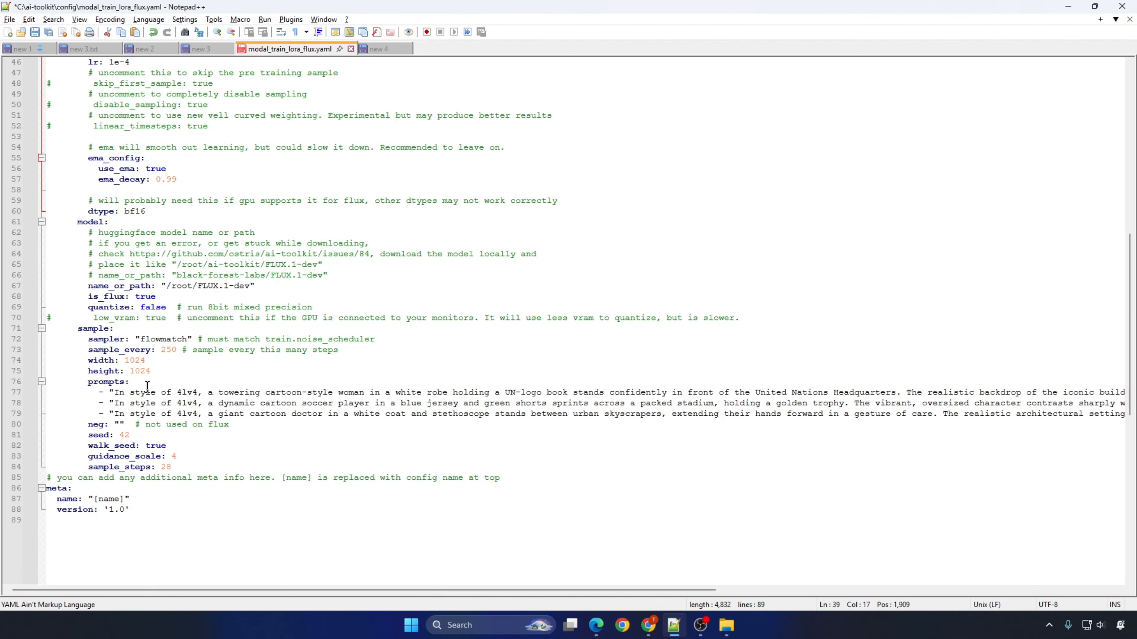
left_click(726, 626)
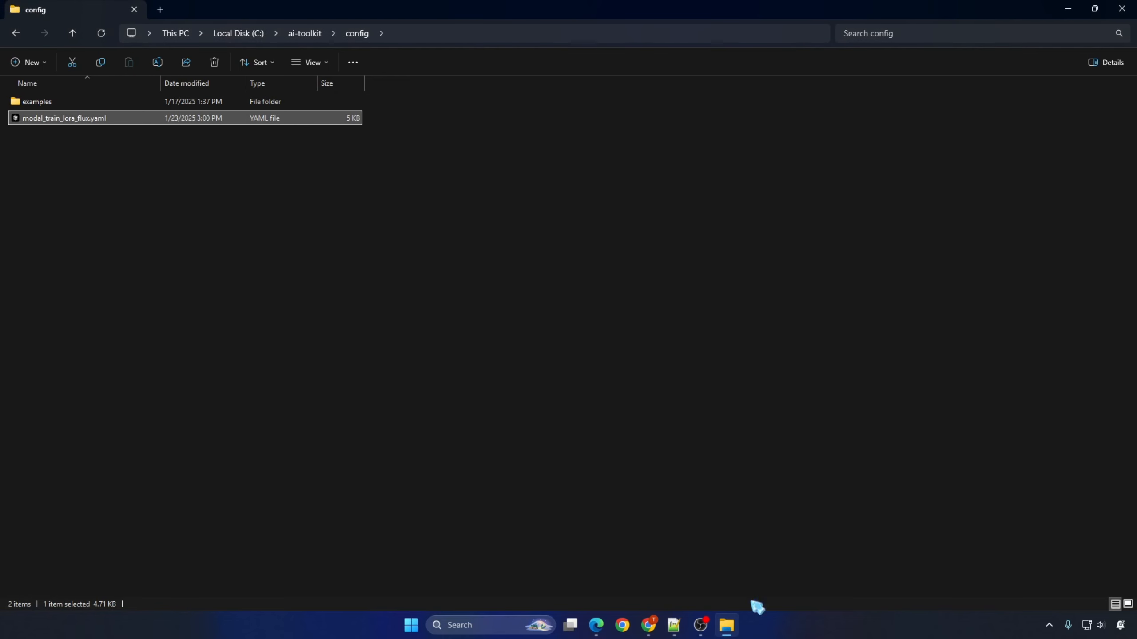
left_click(306, 35)
double_click(67, 367)
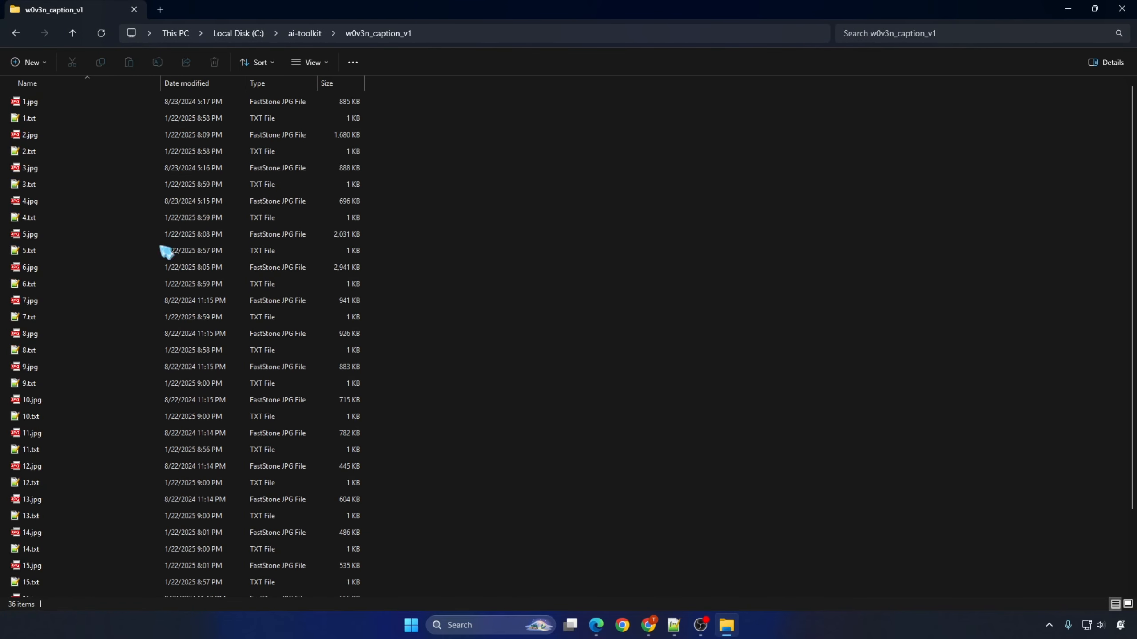
left_click(314, 63)
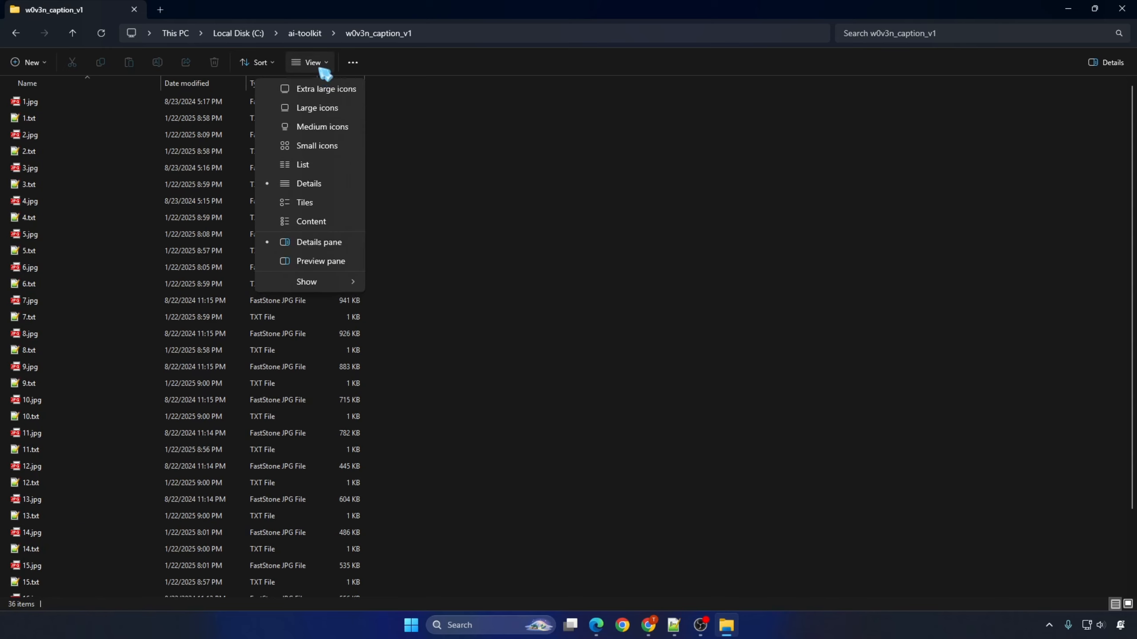
left_click(319, 107)
key("alt+d")
left_click(290, 358)
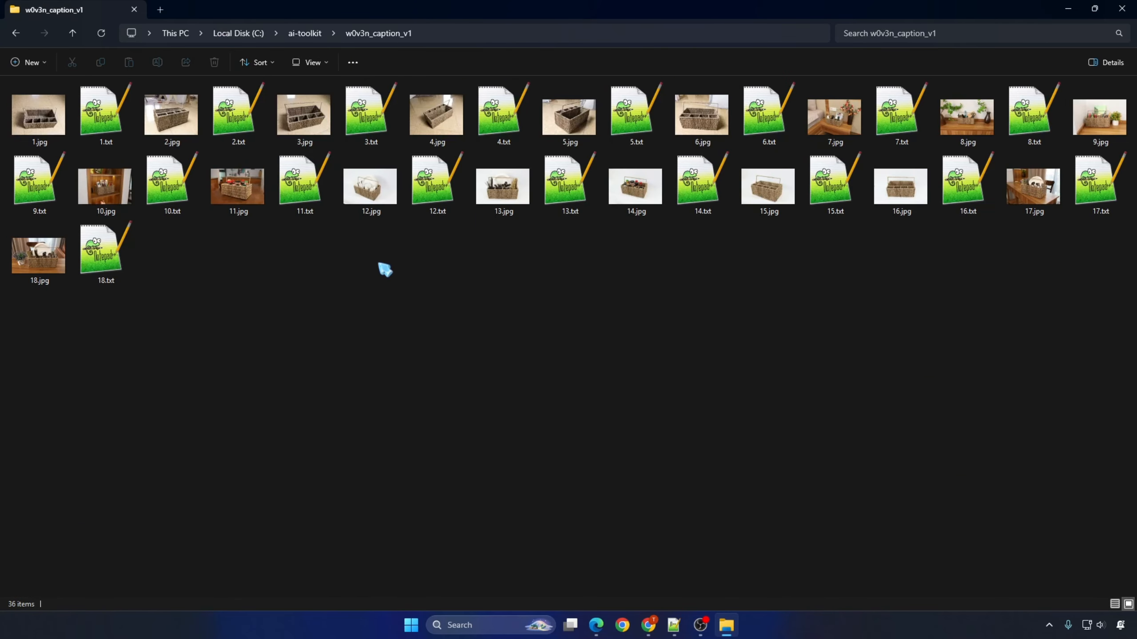
Step: Open the caption files 11.txt, 18.txt and 9.txt from w0v3n_caption_v1 in Notepad++
left_click(281, 203)
key("Return")
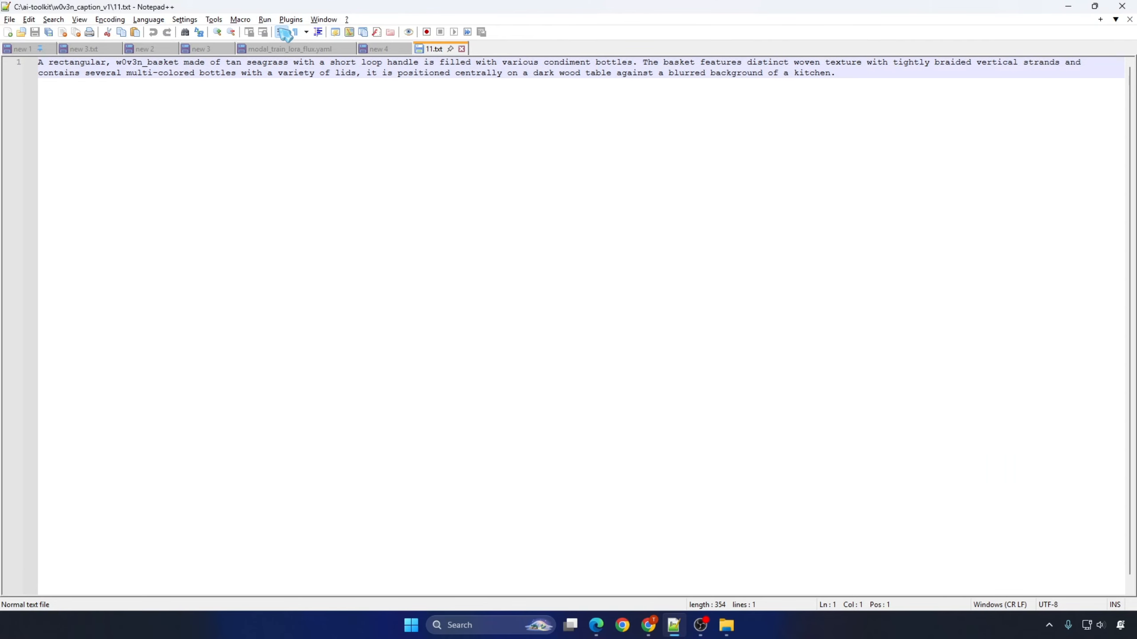
left_click(737, 634)
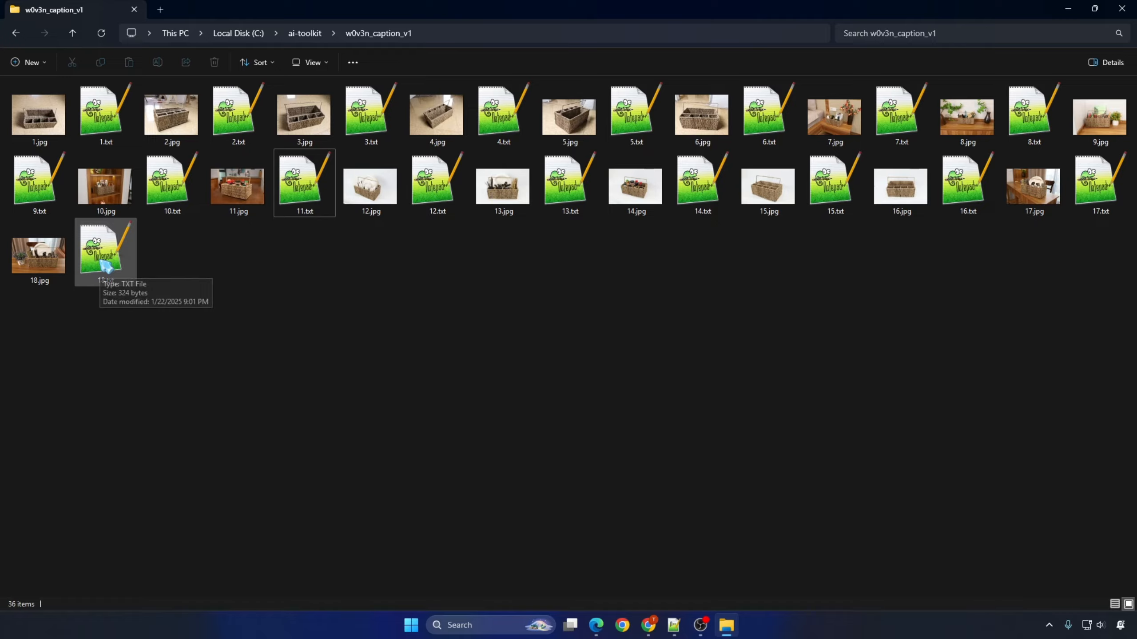
double_click(103, 251)
left_click(727, 626)
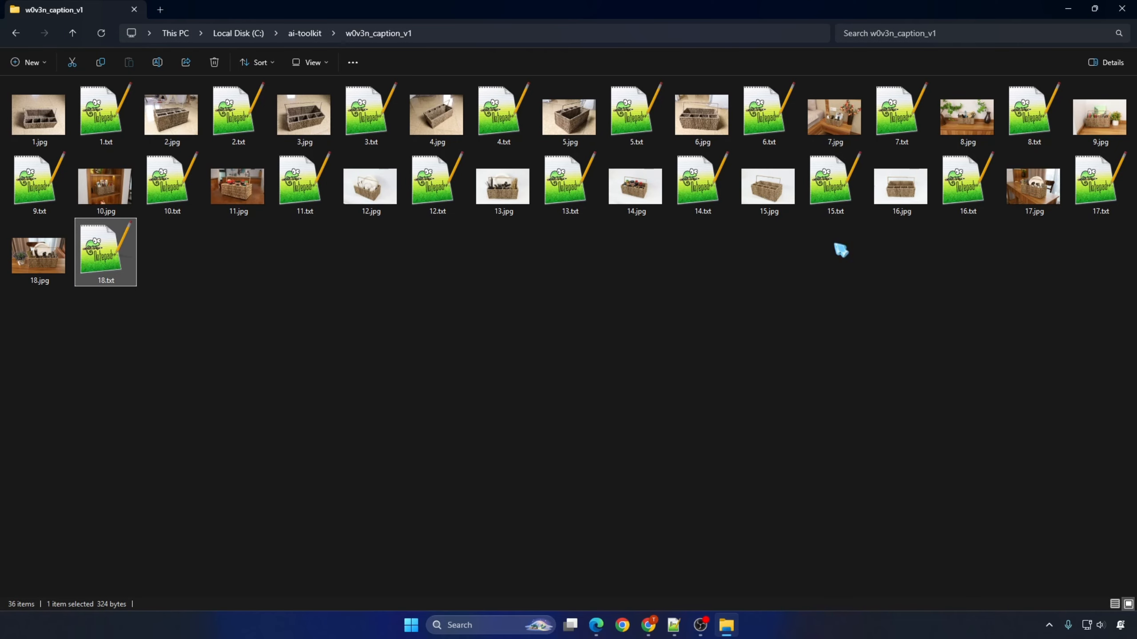
double_click(58, 176)
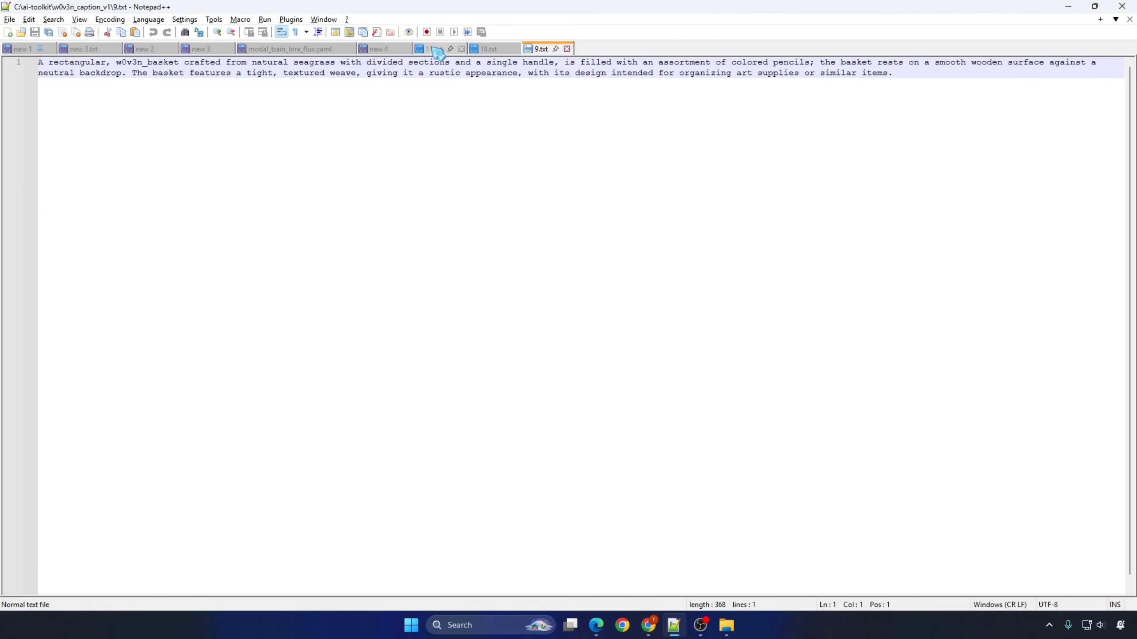
Step: Replace the first sample prompt in modal_train_lora_flux.yaml with the caption text from 9.txt
left_click_drag(914, 74, 8, 64)
key("ctrl+c")
left_click(287, 50)
left_click_drag(114, 393, 732, 405)
key("ctrl+v")
Step: Replace the second sample prompt in modal_train_lora_flux.yaml with the caption text from 18.txt
left_click(495, 50)
left_click_drag(715, 77, 7, 54)
key("ctrl+c")
left_click(279, 51)
left_click_drag(115, 413, 606, 428)
key("ctrl+v")
Step: Replace the third sample prompt in modal_train_lora_flux.yaml with the caption text from 11.txt and turn off word wrap
left_click(430, 47)
left_click_drag(837, 73, 8, 63)
key("ctrl+c")
left_click(286, 50)
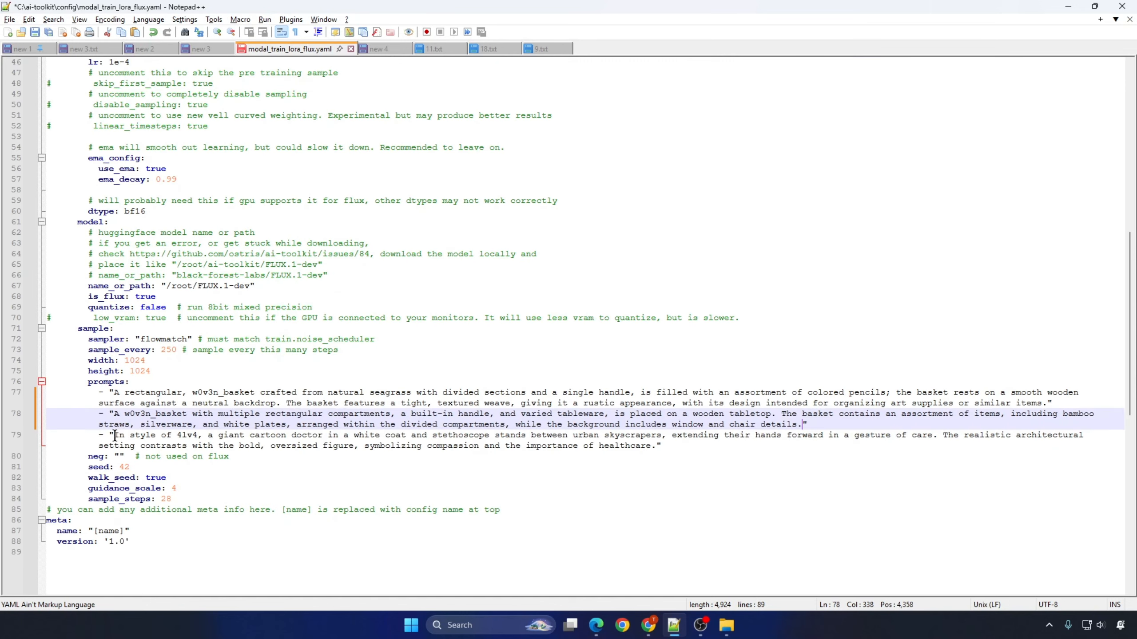
left_click_drag(115, 435, 716, 445)
key("ctrl+v")
left_click(281, 32)
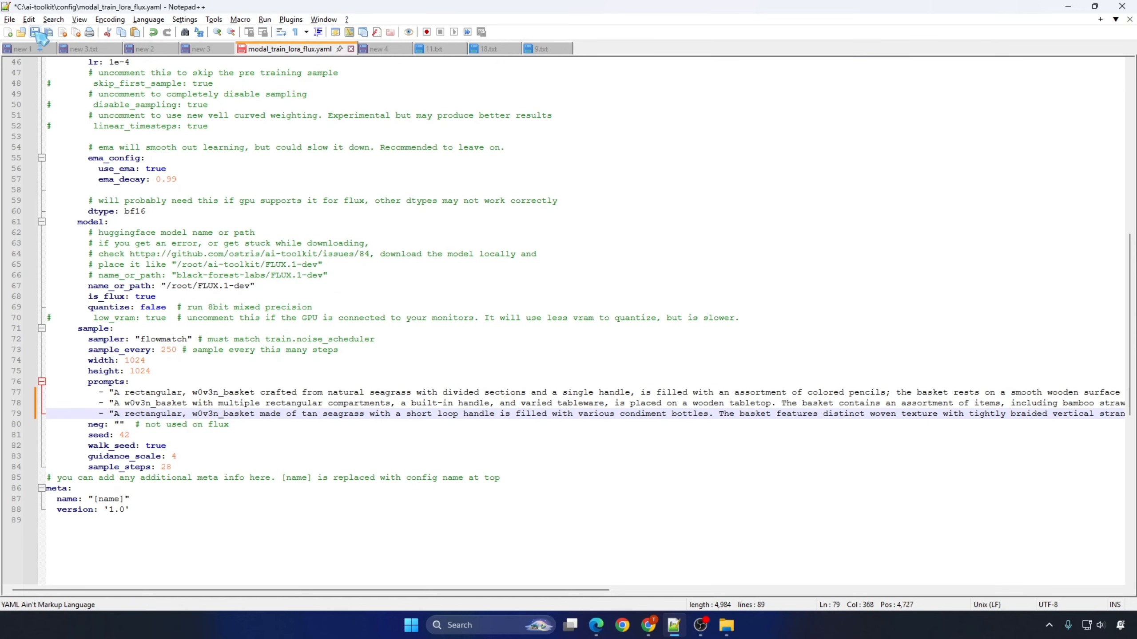
Step: Save modal_train_lora_flux.yaml and close the caption files 11.txt, 18.txt and 9.txt
key("ctrl+s")
left_click(461, 49)
left_click(460, 49)
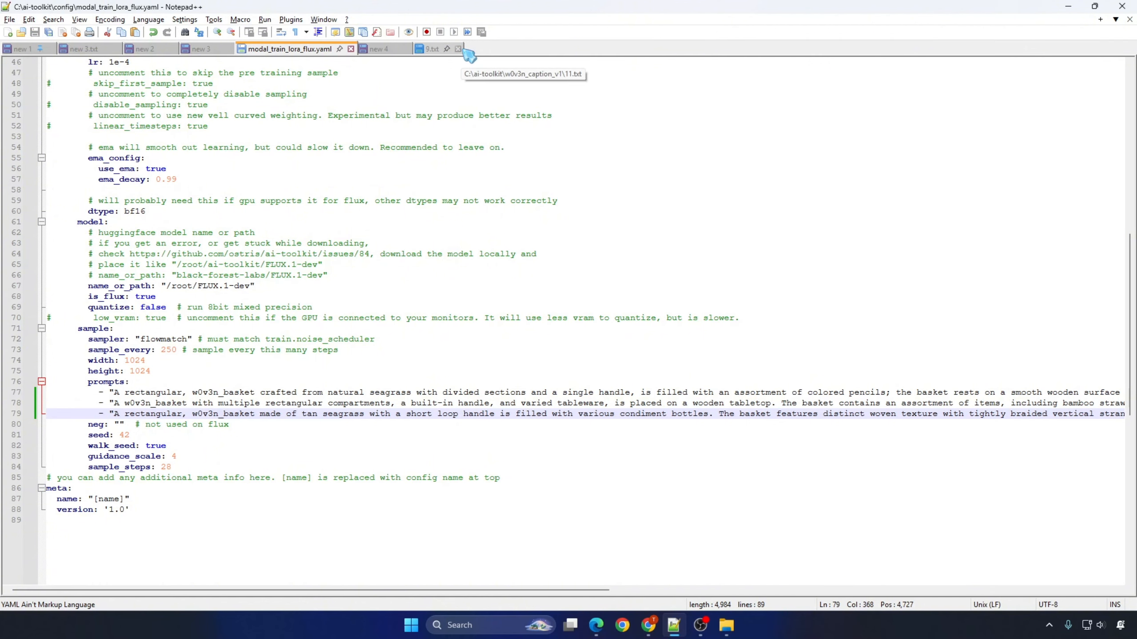
left_click(458, 49)
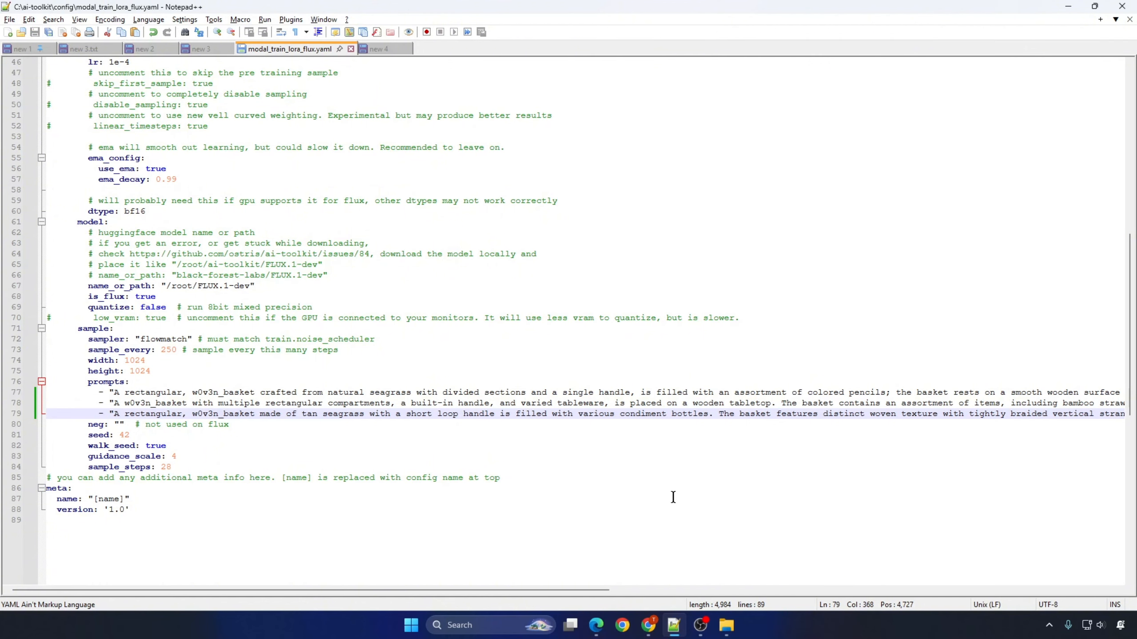
Step: Run the FLUX LoRA setup script from the desktop as administrator and answer Y to continue
key("super+d")
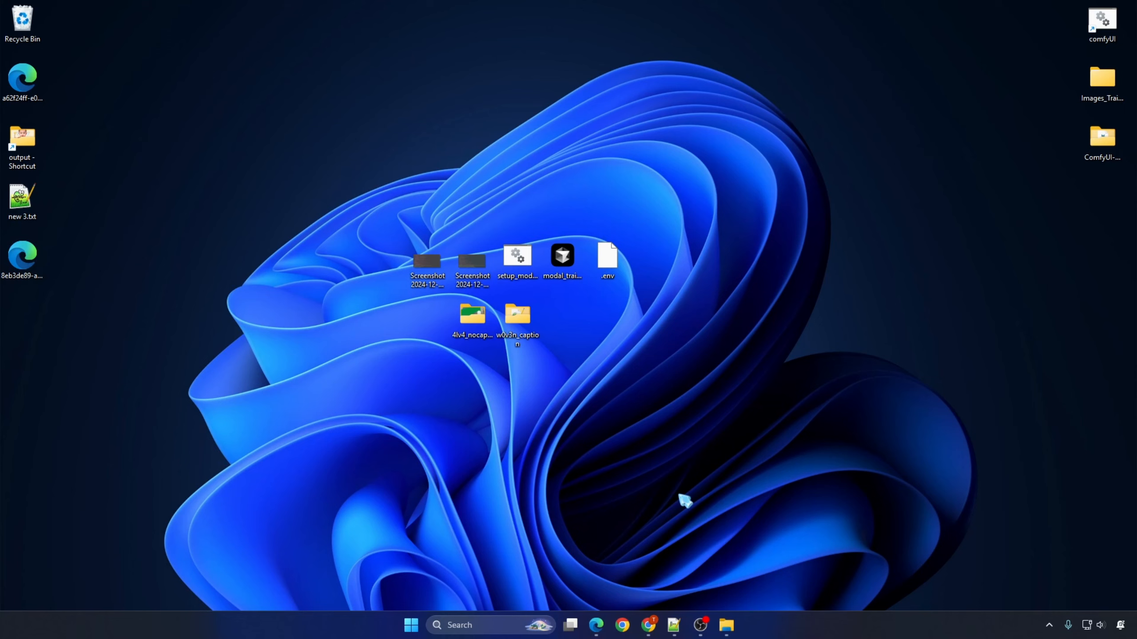
right_click(522, 253)
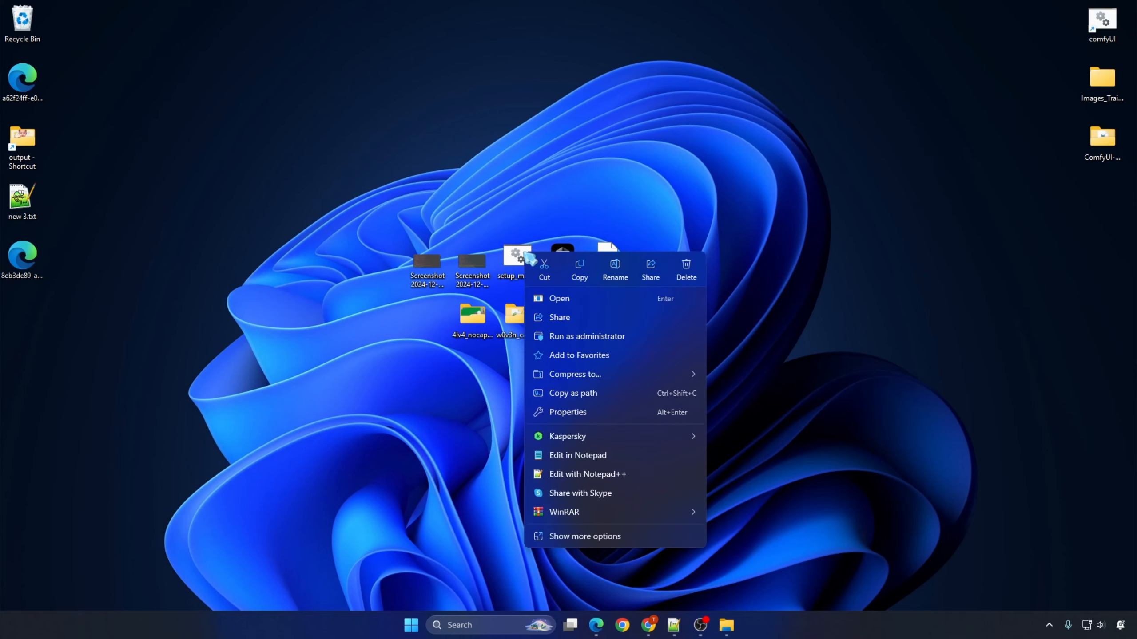
left_click(585, 340)
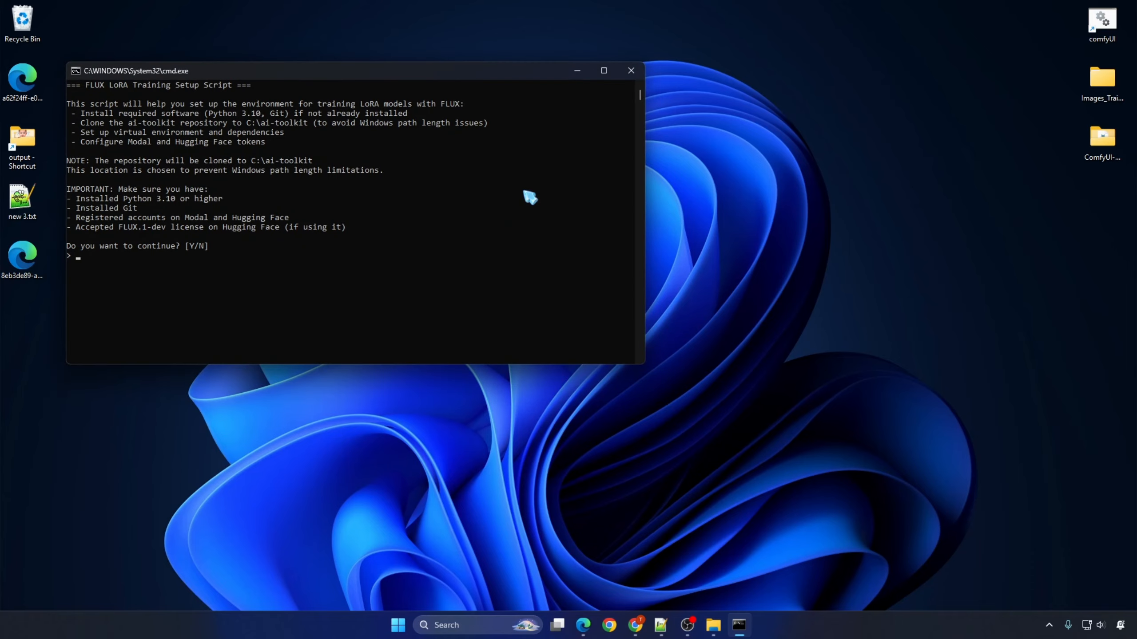
left_click(604, 71)
type("Y")
key("Return")
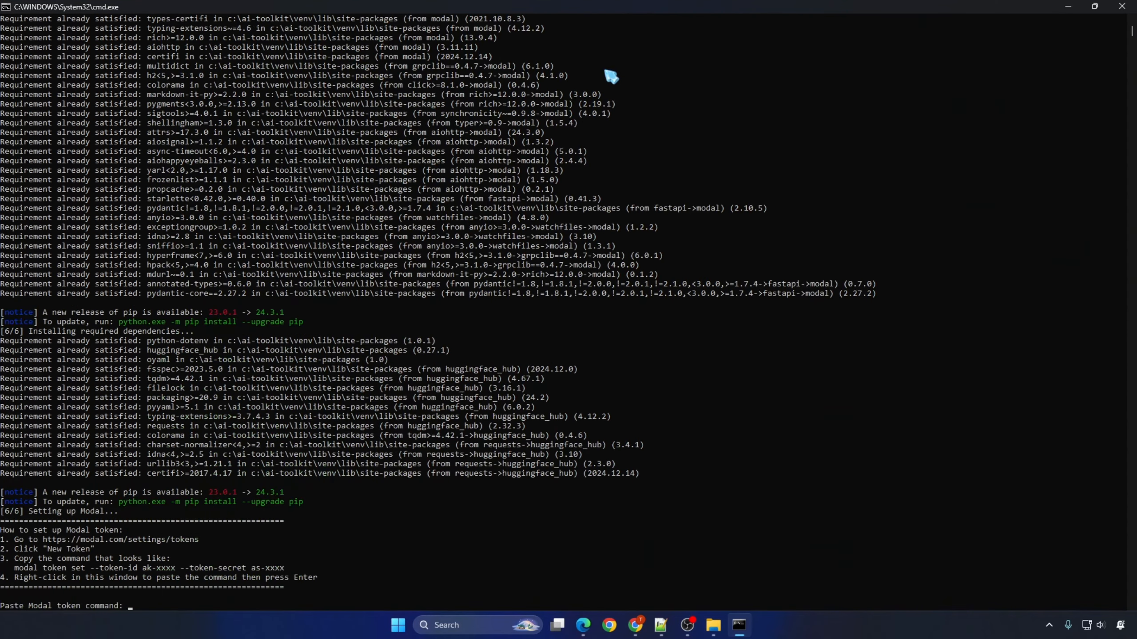
Step: Create a new API token on Modal and paste its token command into the new 4 document in Notepad++
key("alt+Tab")
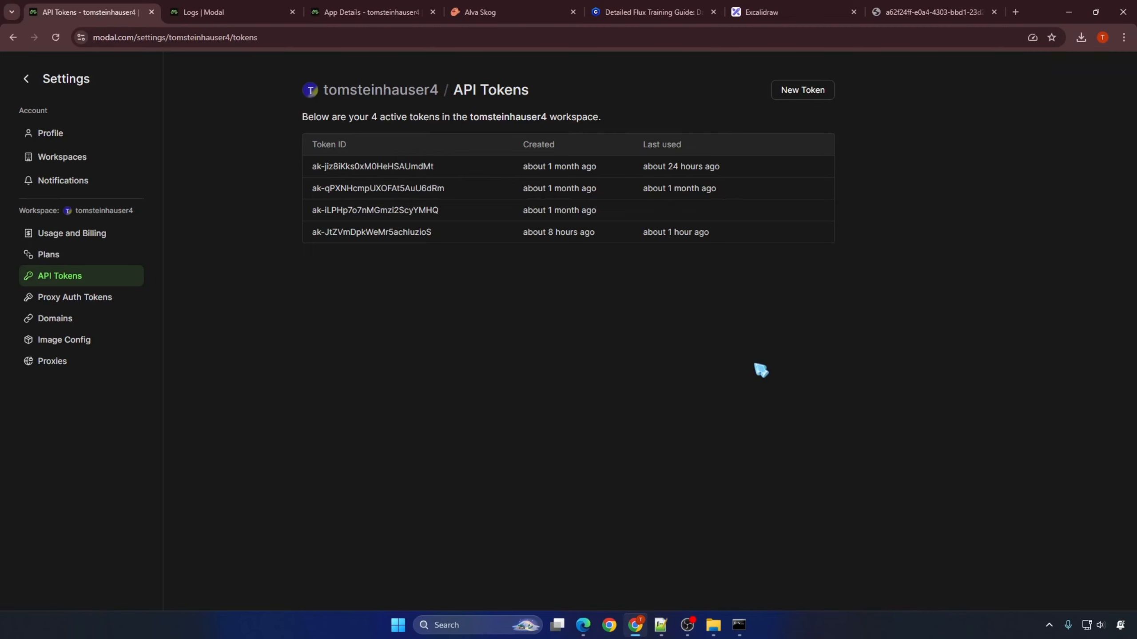
left_click(819, 94)
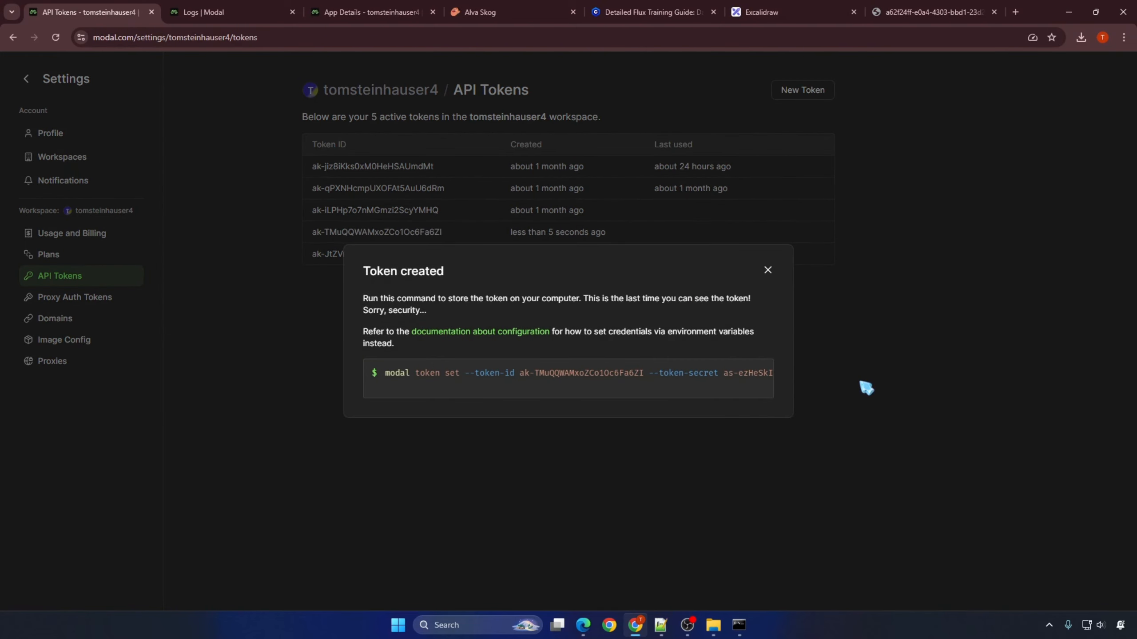
left_click(662, 625)
key("ctrl+v")
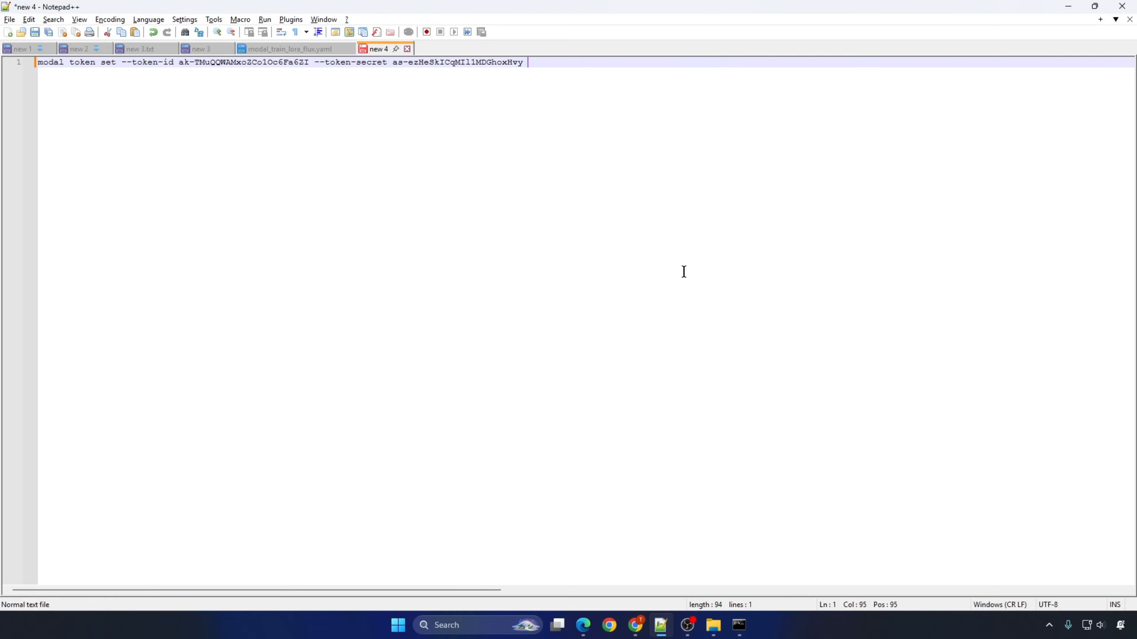
left_click(1069, 6)
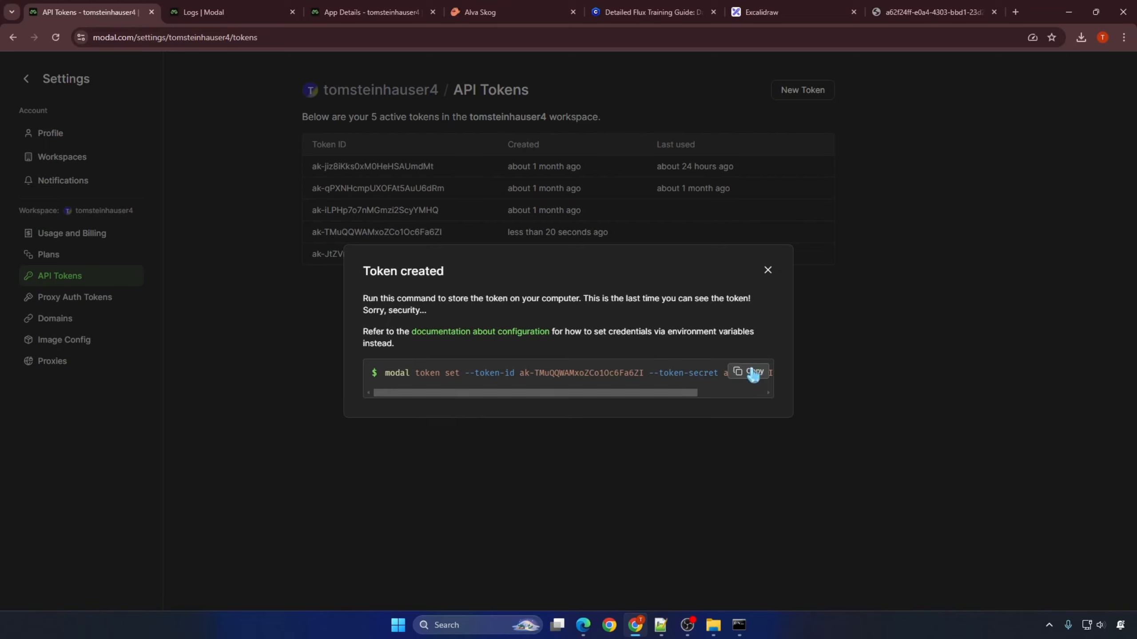
Step: Paste the Modal token command into the setup script's token prompt and start the training
left_click(753, 375)
key("alt+Tab")
right_click(714, 509)
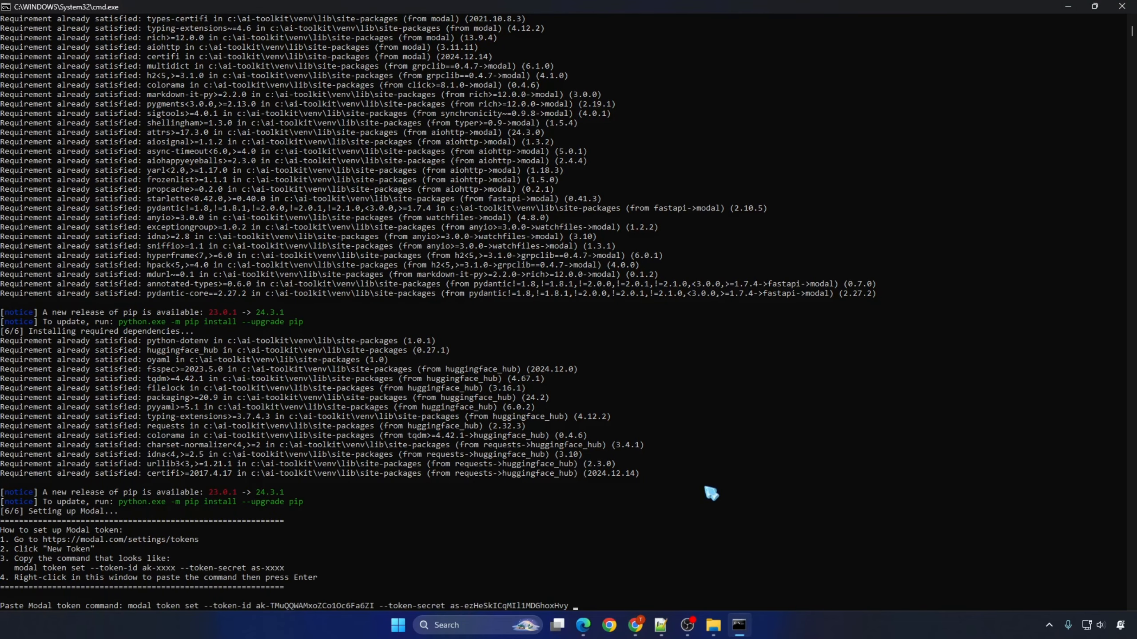
key("Return")
key("Return")
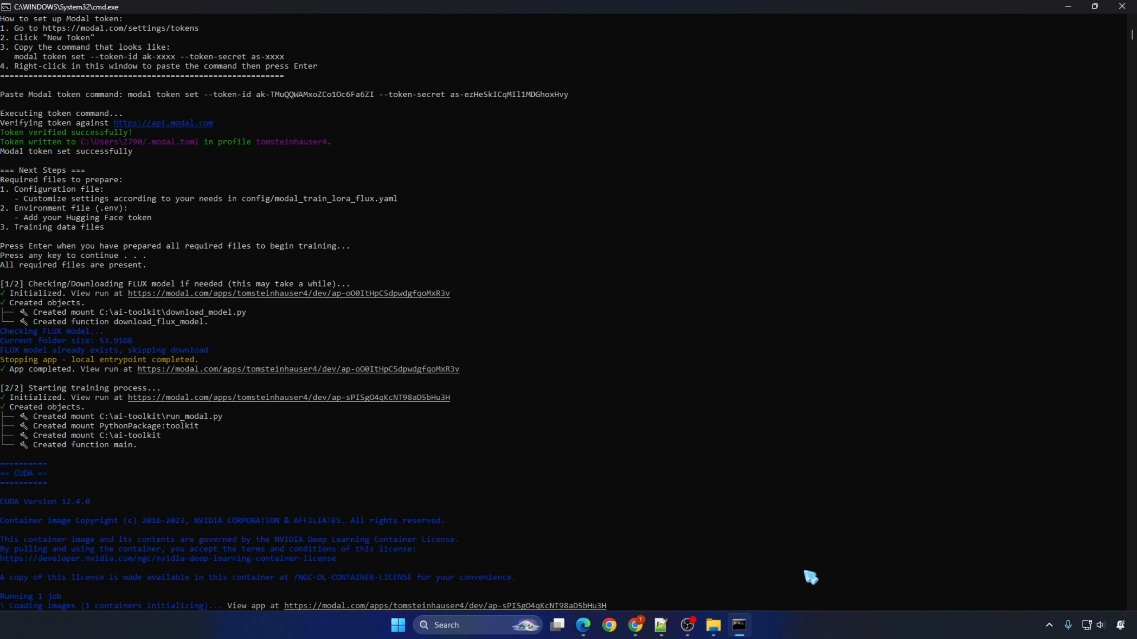
Step: Switch to Modal in Chrome, check the live apps and view the logs of the newest flux-lora-training run
scroll(803, 572, "down", 3)
left_click(636, 625)
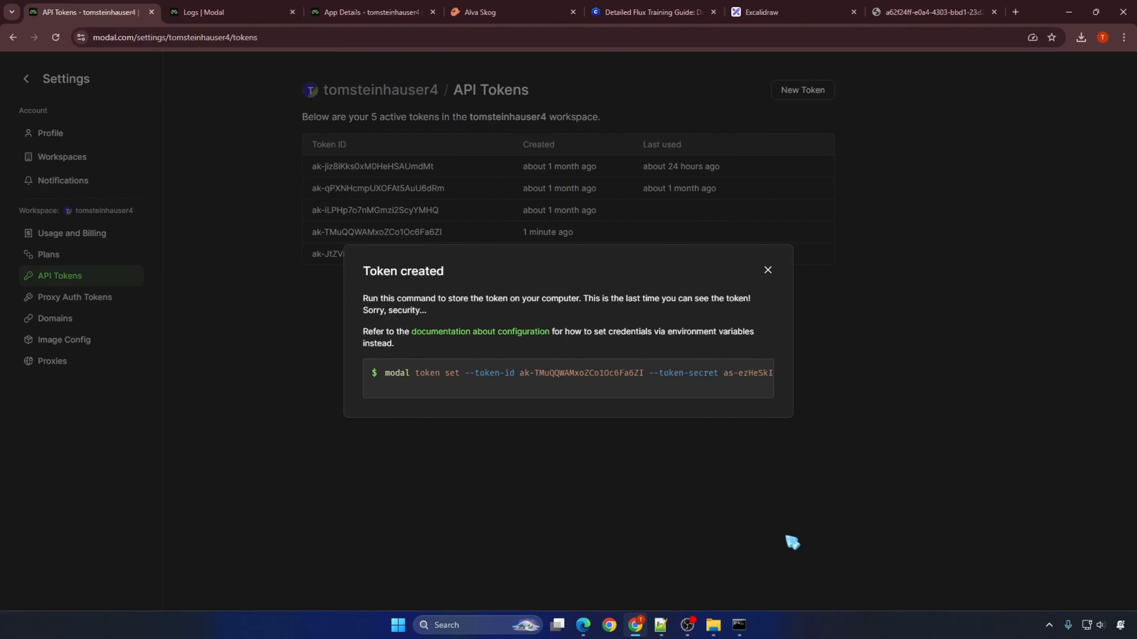
left_click(203, 12)
left_click(24, 98)
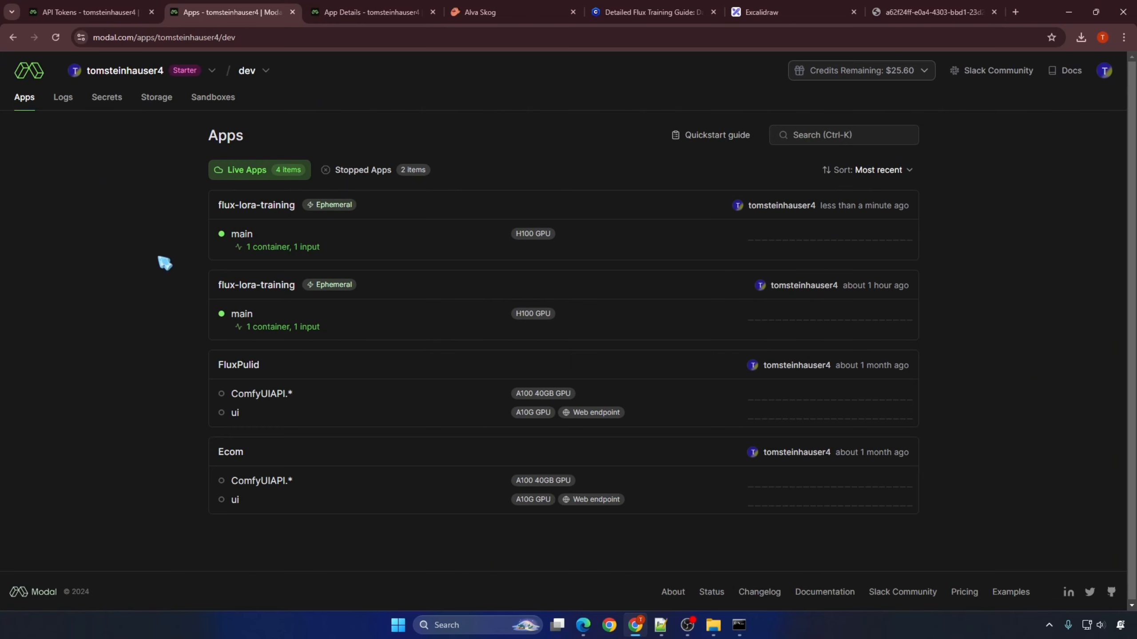
left_click(63, 98)
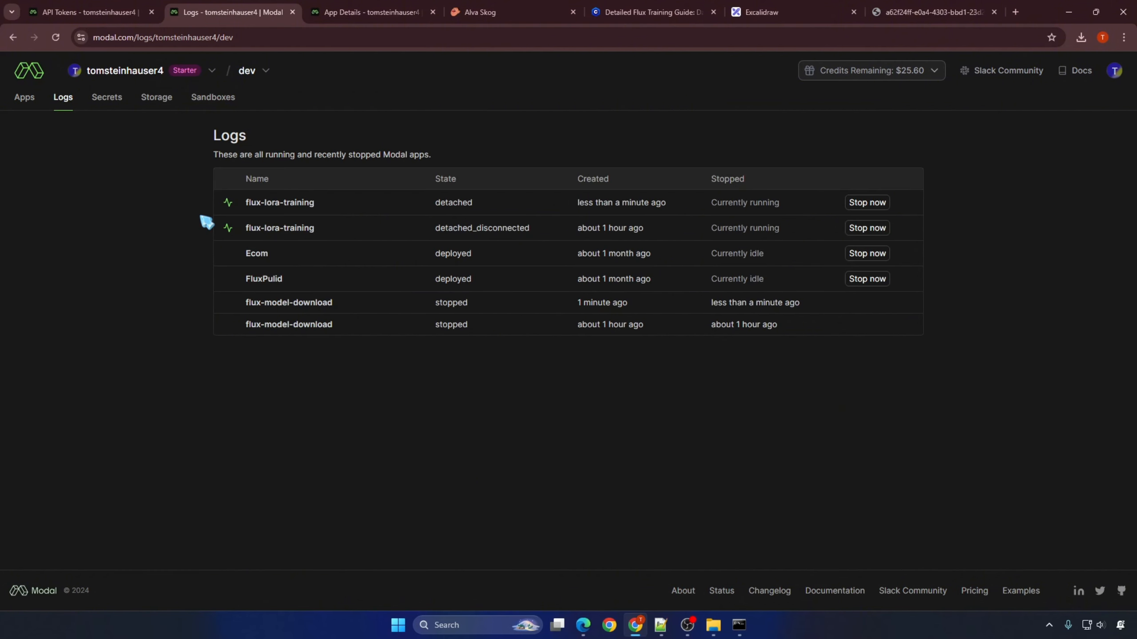
left_click(289, 206)
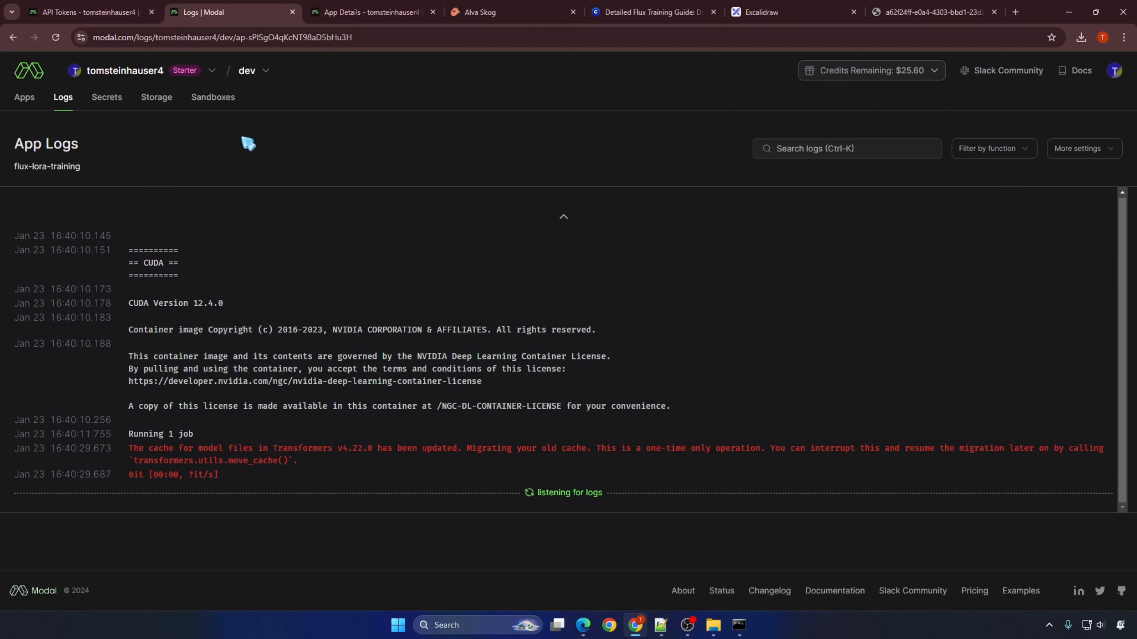
Step: Check the training progress in the logs of the older flux-lora-training run
left_click(63, 98)
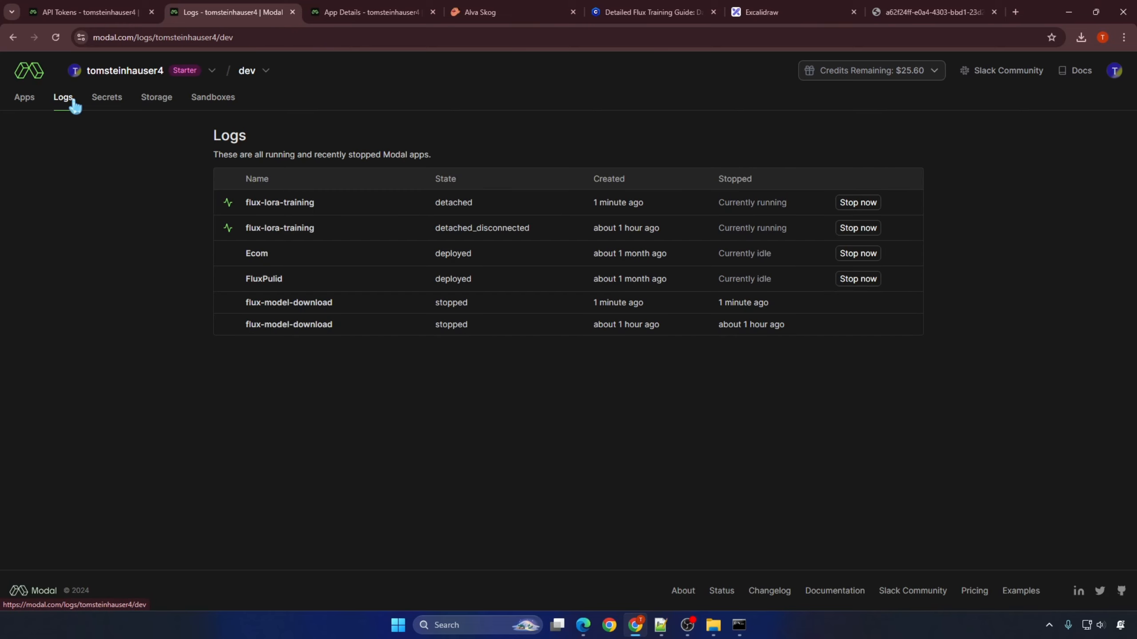
left_click(298, 233)
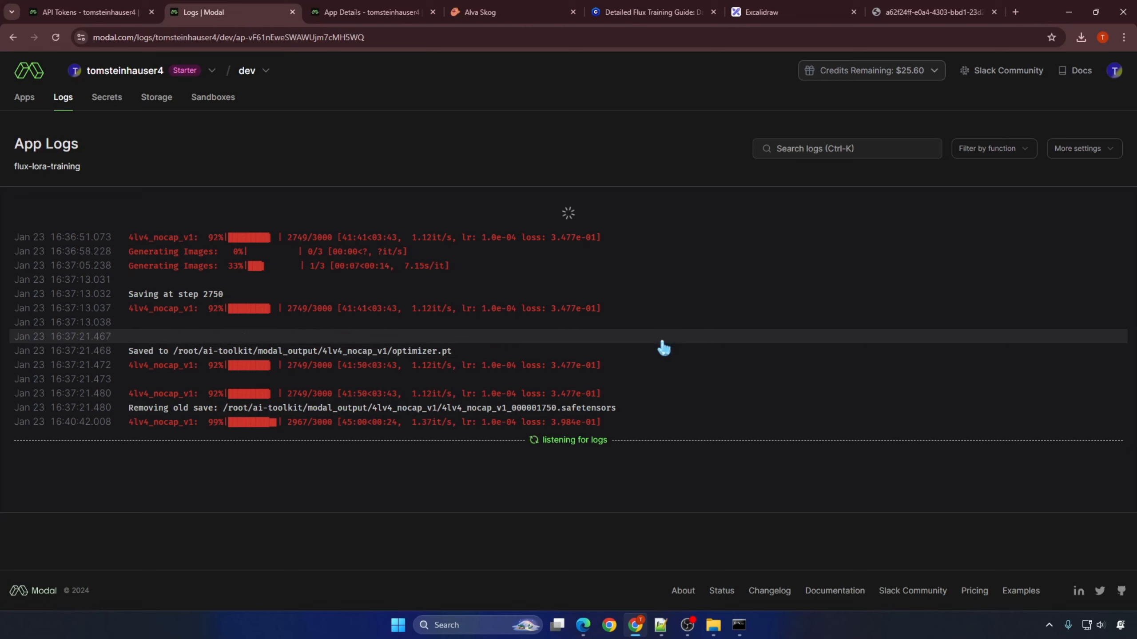
left_click(585, 501)
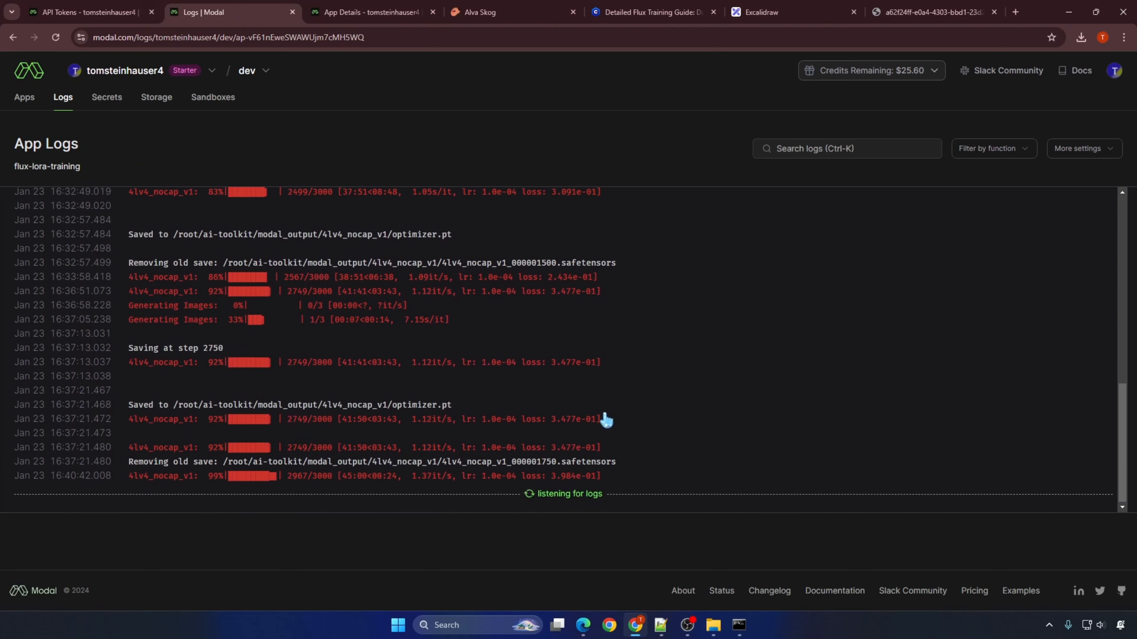
scroll(749, 359, "down", 12)
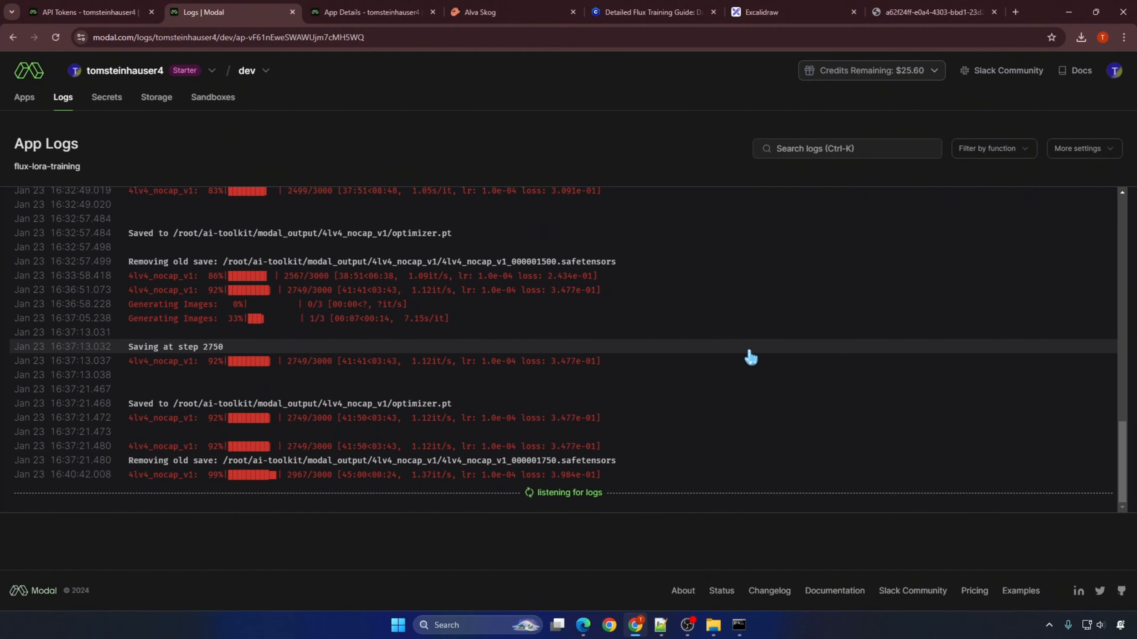
Step: Reopen the newest flux-lora-training run's logs and close the setup script's console window
left_click(63, 97)
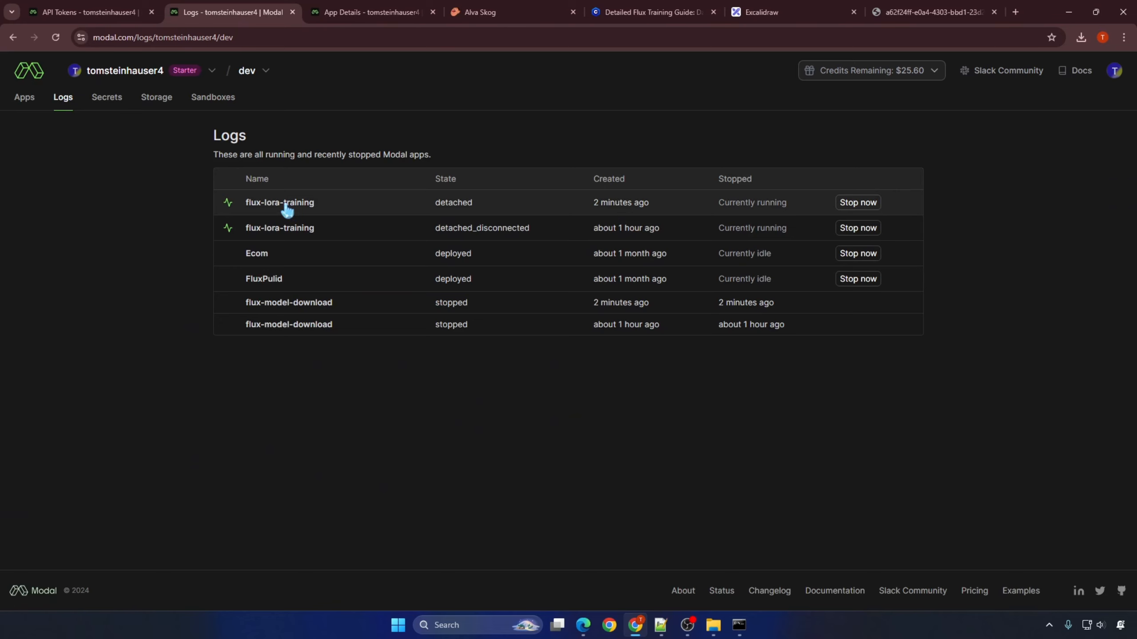
left_click(289, 204)
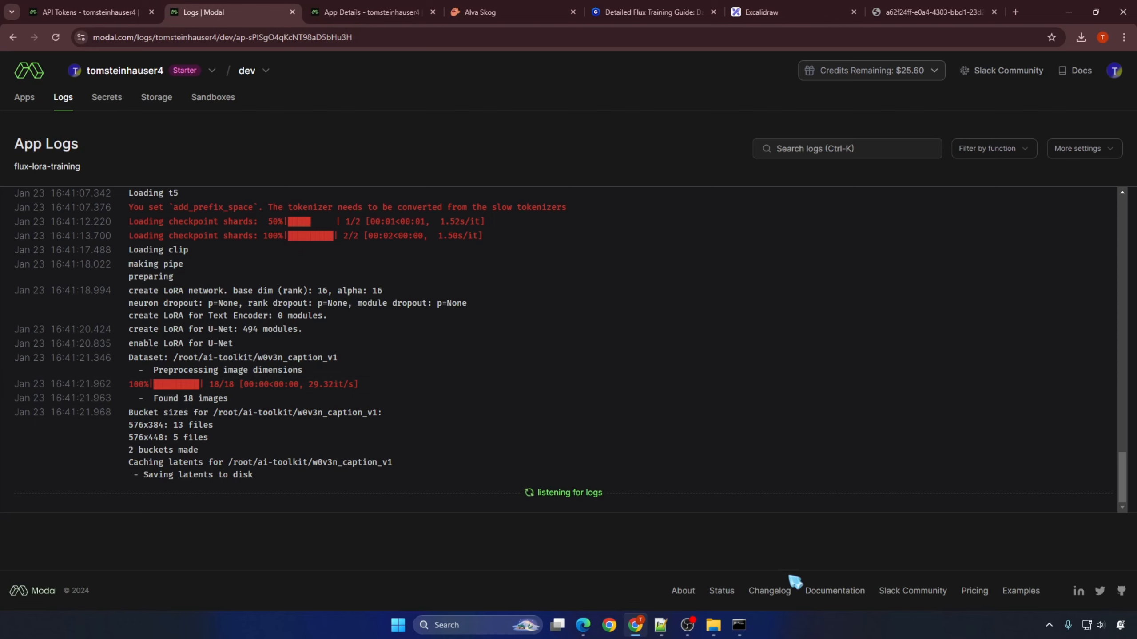
left_click(739, 626)
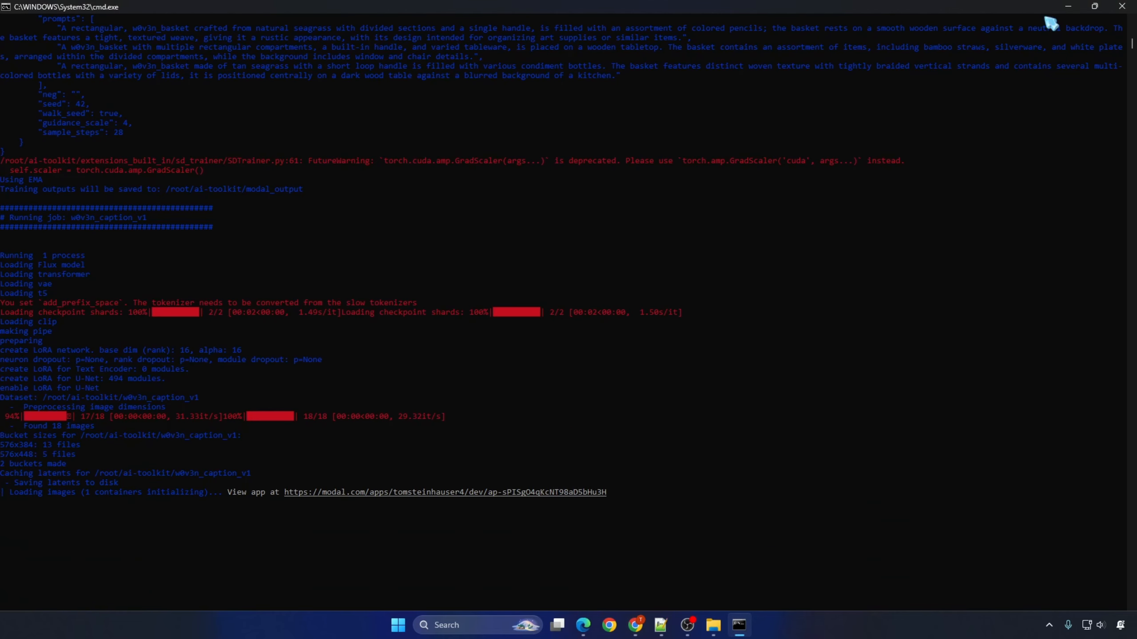
left_click(1122, 6)
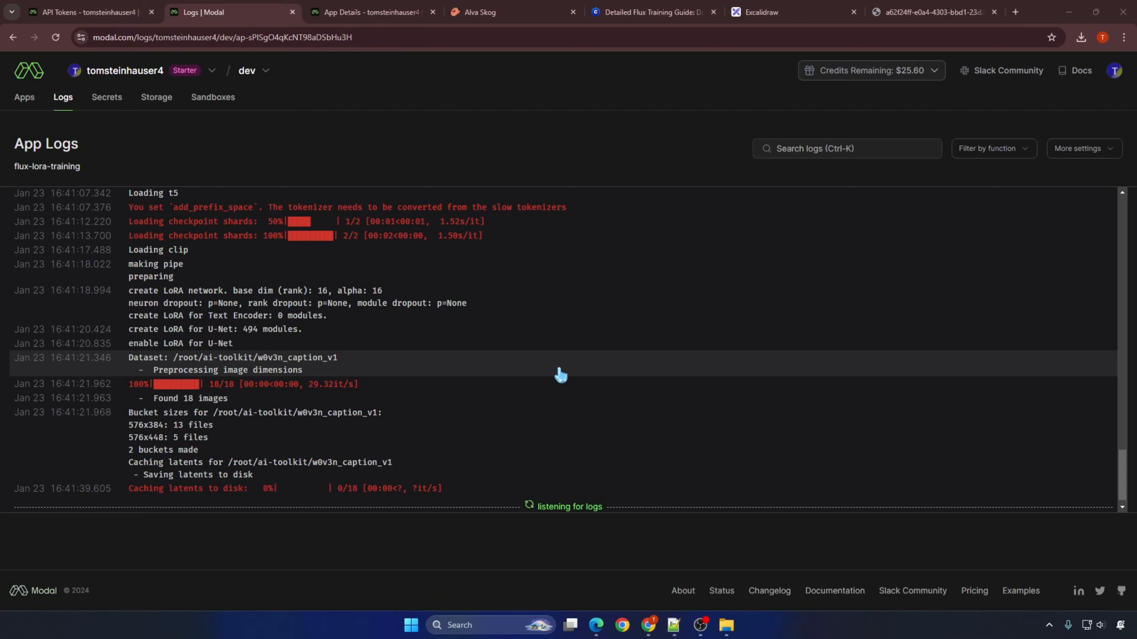
Step: Examine the 4lv4_nocap_v1 samples folder in the flux-lora-models volume and the logs of the older flux-lora-training run
left_click(153, 98)
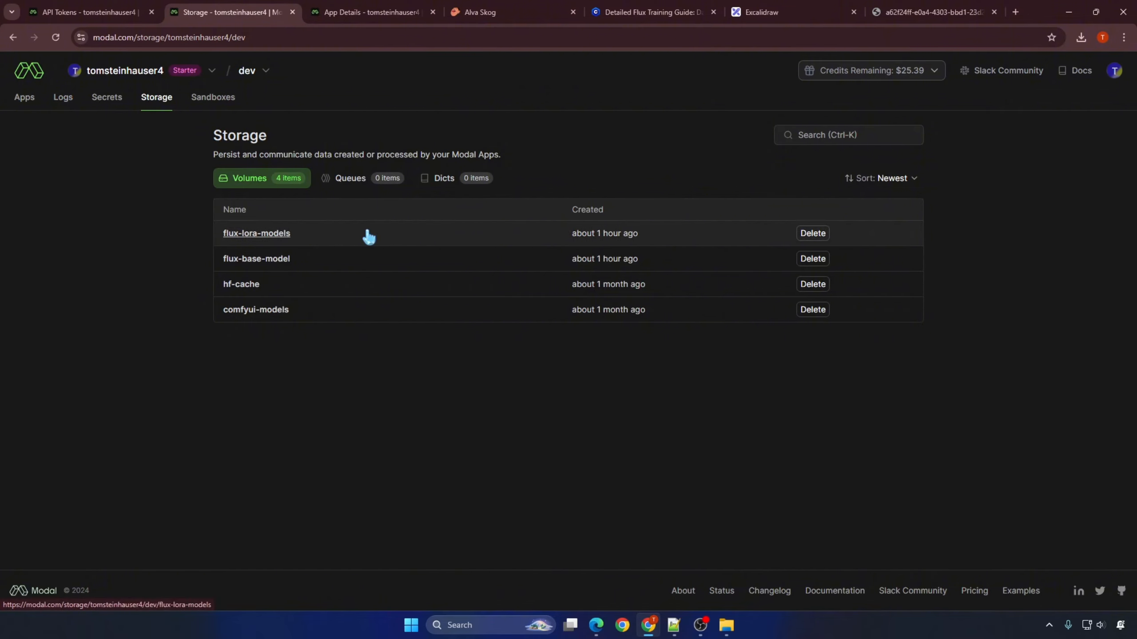
left_click(271, 236)
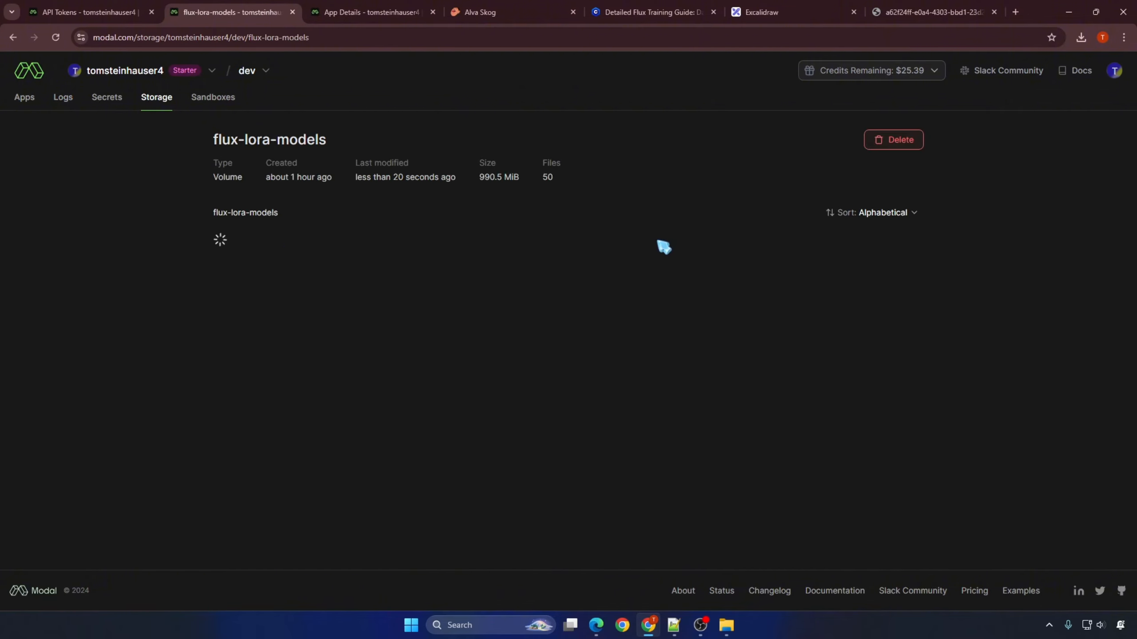
left_click(297, 267)
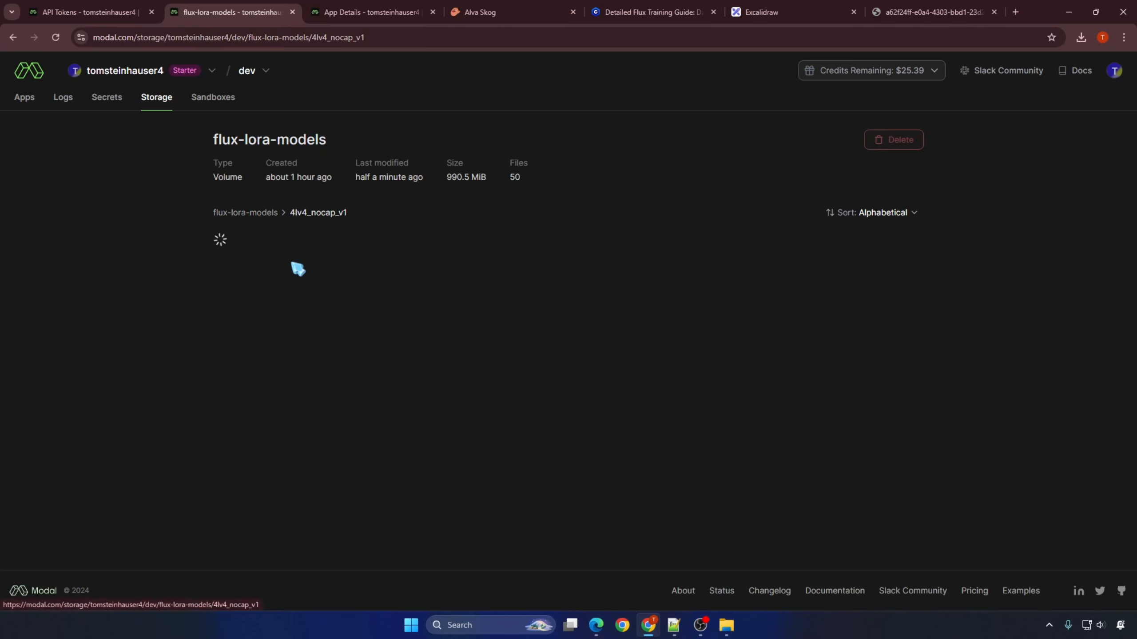
left_click(267, 425)
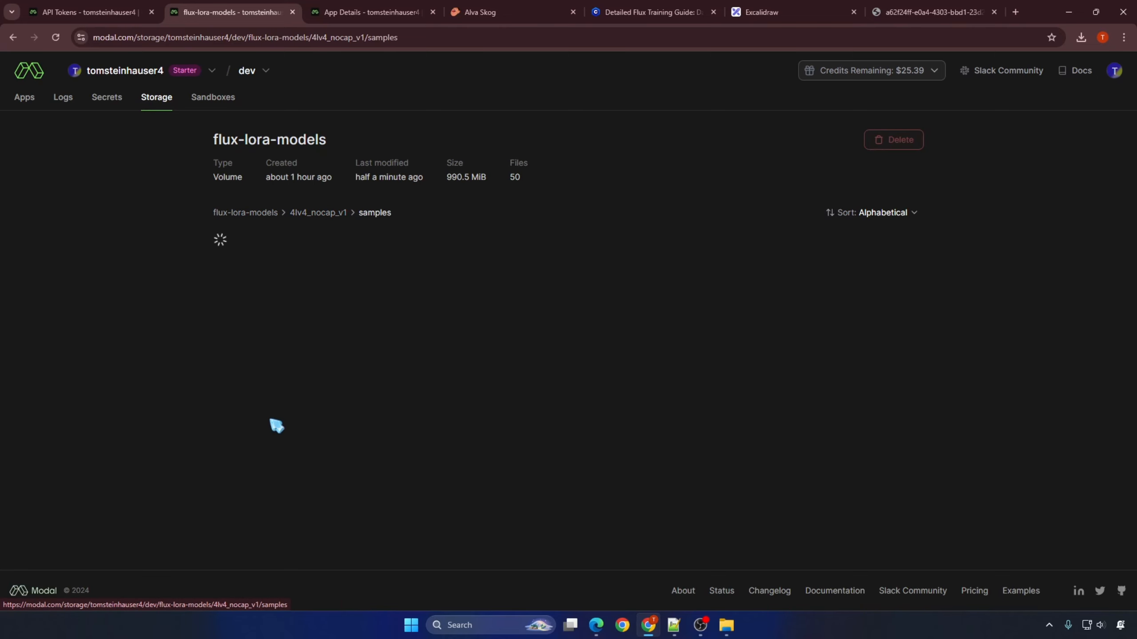
scroll(200, 438, "down", 10)
scroll(200, 439, "up", 10)
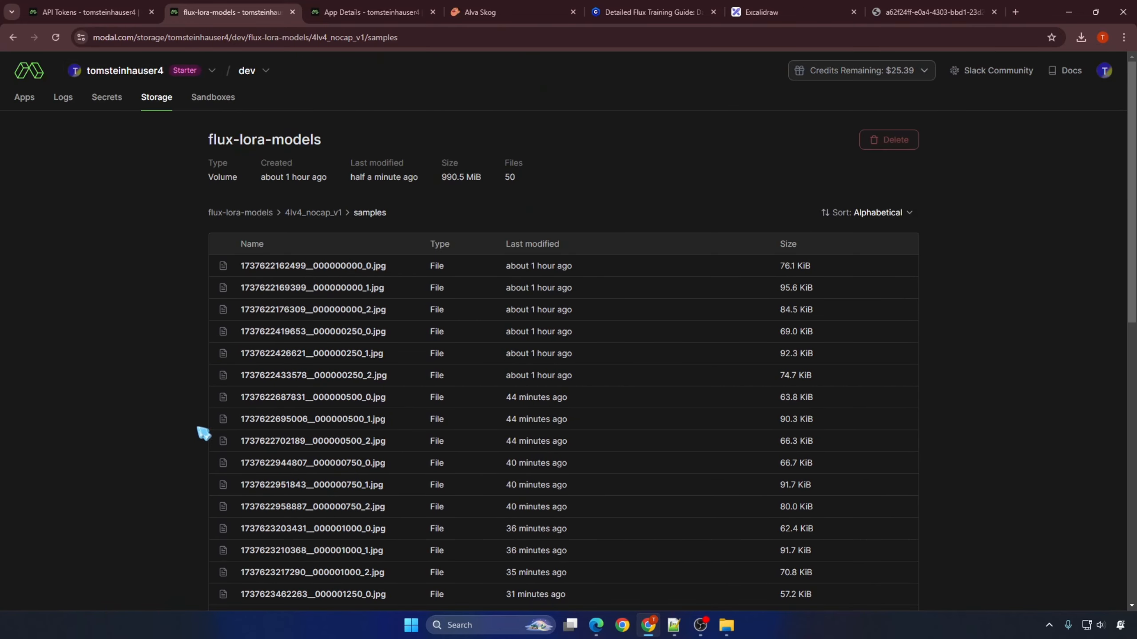
left_click(64, 97)
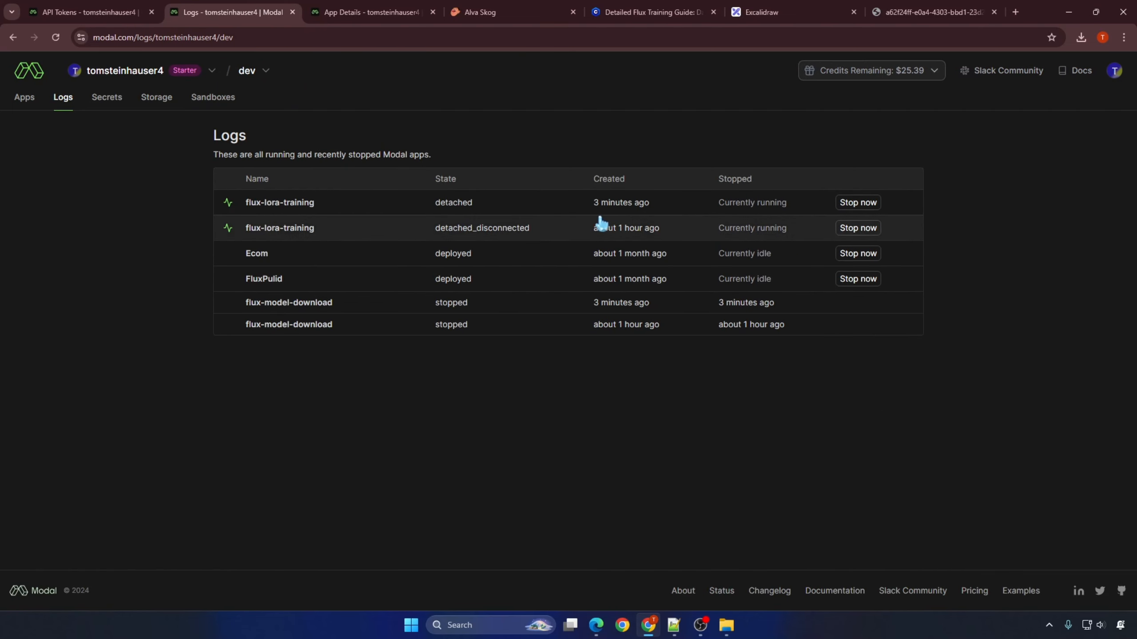
left_click(297, 232)
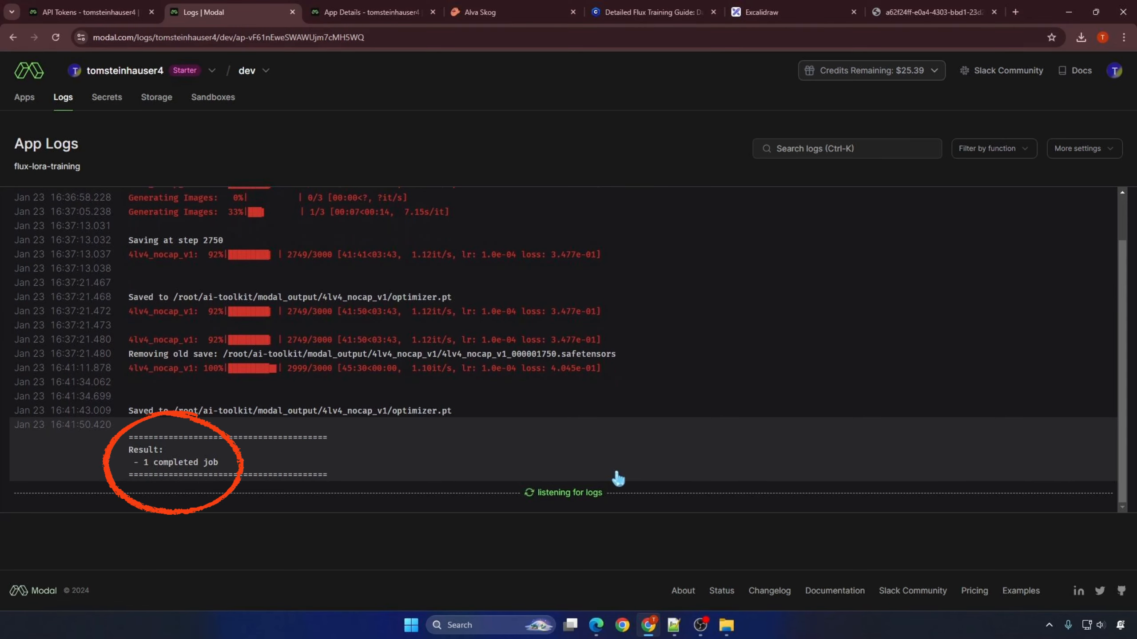
Step: Open github.com/AINxtGen/ai-toolkit in a new tab and copy "modal volume get flux-lora-models" from the README's download section
key("ctrl+t")
right_click(846, 37)
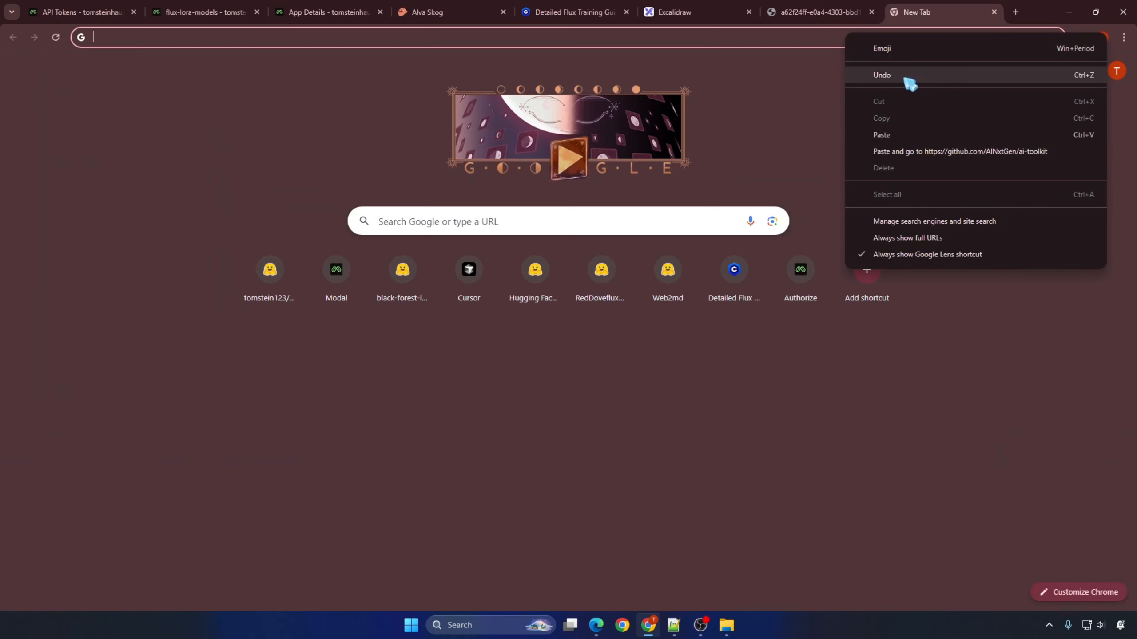
left_click(908, 154)
scroll(165, 381, "down", 20)
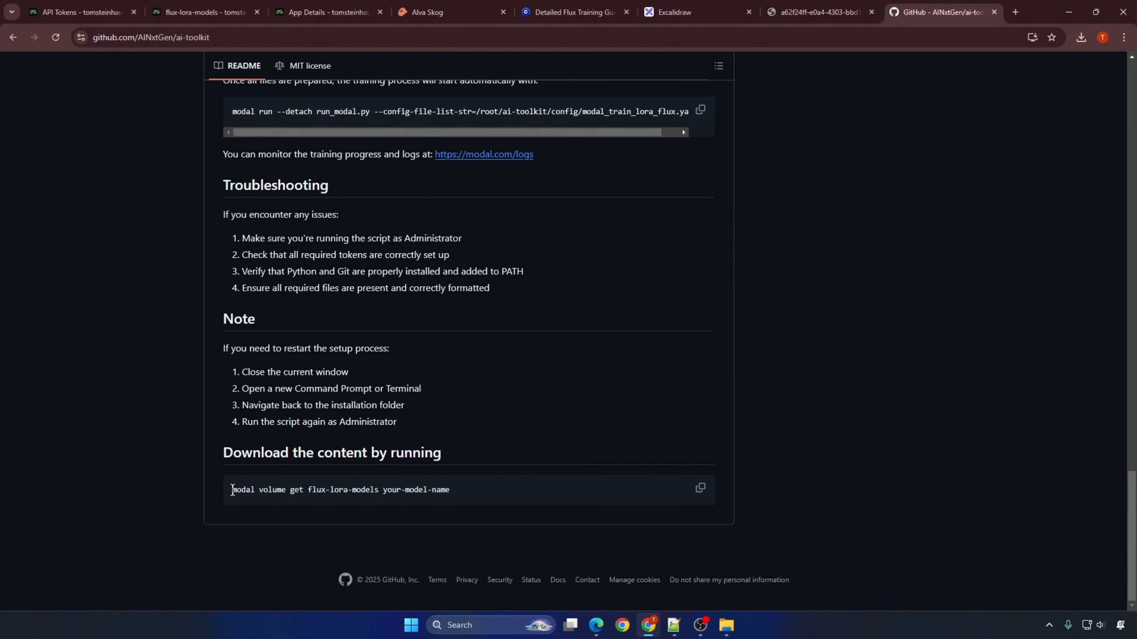
left_click_drag(233, 490, 379, 491)
right_click(379, 492)
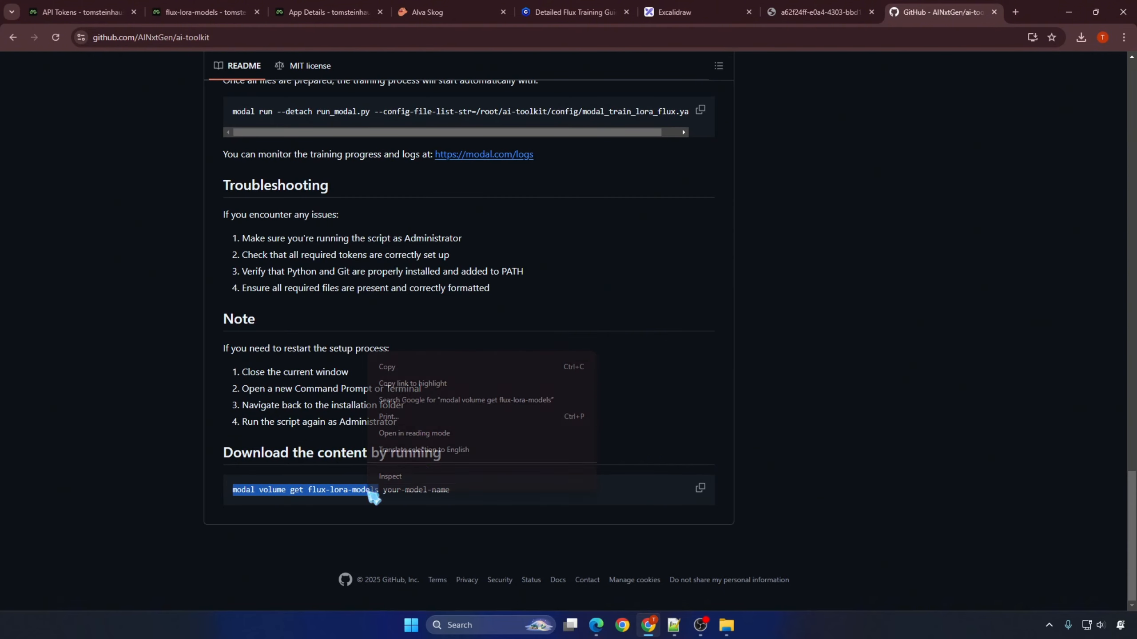
left_click(416, 368)
Step: Create a new folder on the desktop named Result and open it
key("super+d")
key("F2")
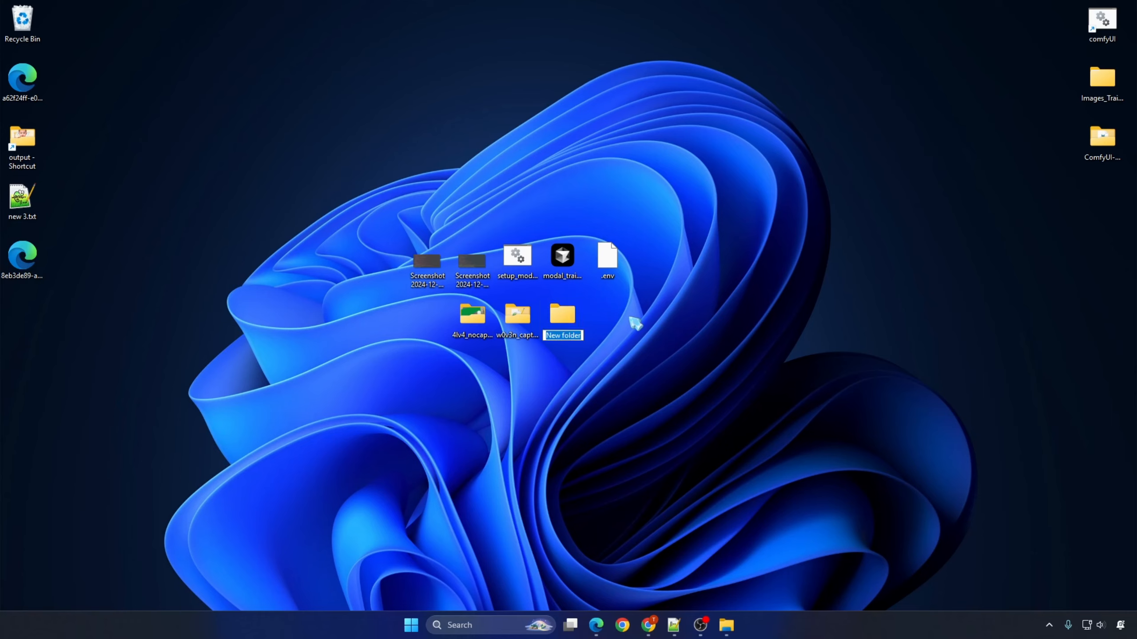
type("Result")
key("Return")
key("Return")
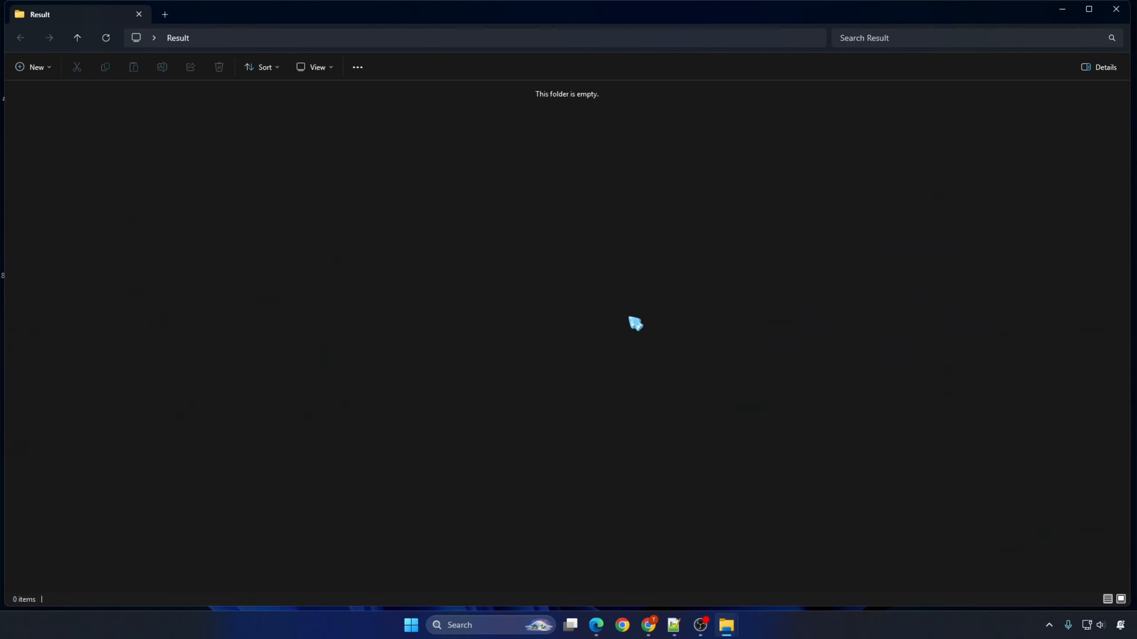
Step: Maximize the Result folder window and open a Command Prompt at that folder's path
left_click(605, 39)
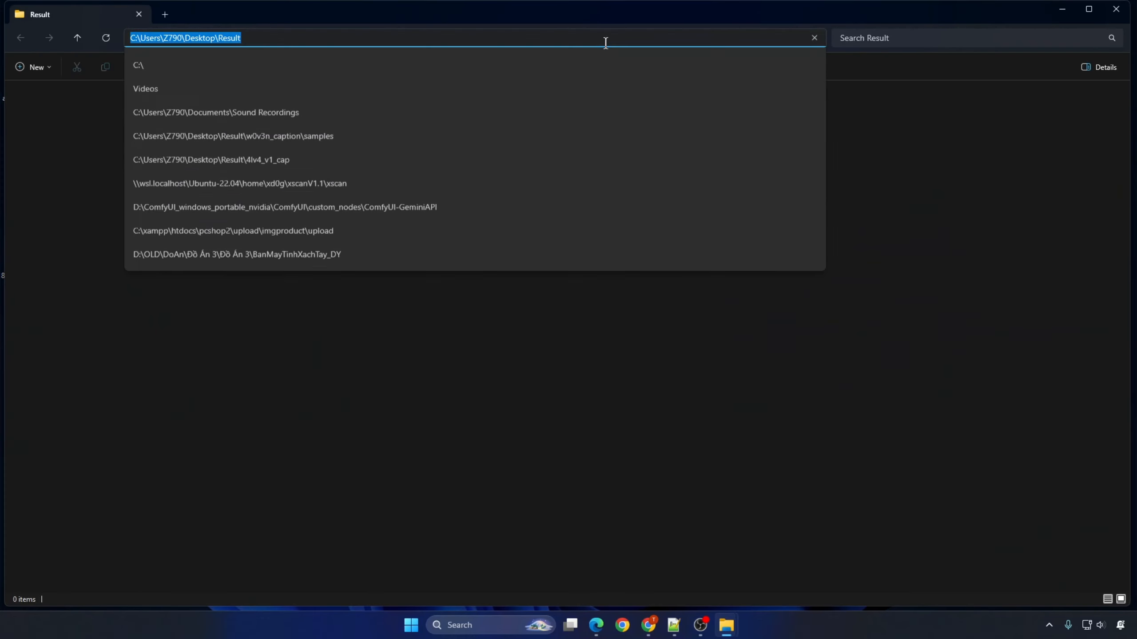
left_click(1089, 9)
left_click(525, 34)
type("cmd")
key("Return")
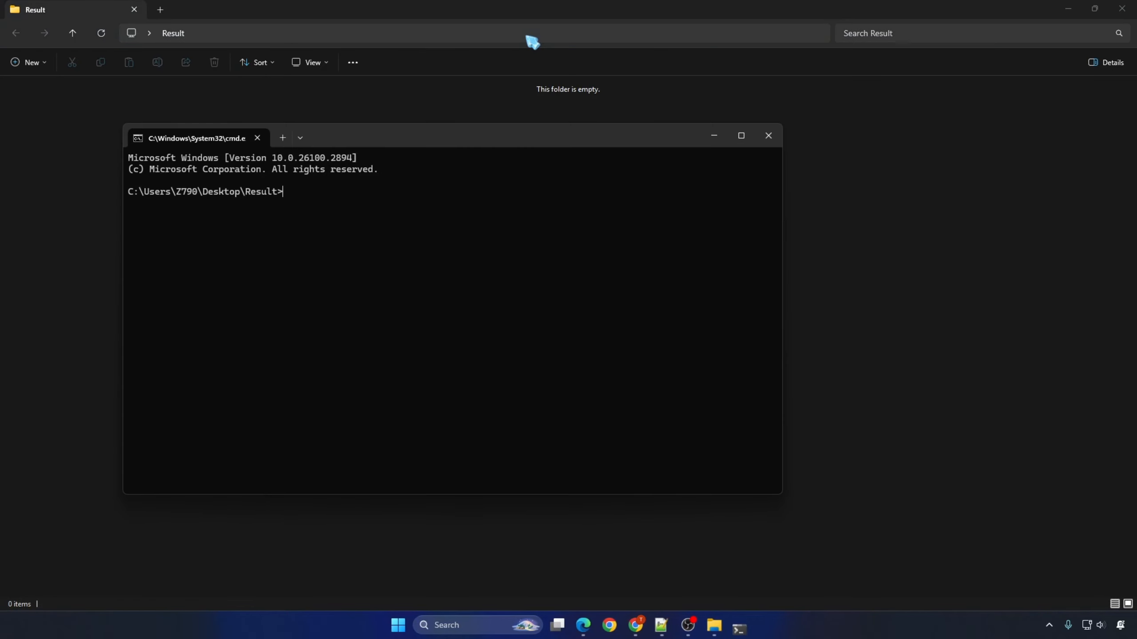
Step: Download the first training's samples by running "modal volume get flux-lora-models 4lv4_nocap_v1/samples", copying the model folder name from the volume's storage page
key("ctrl+v")
left_click(635, 624)
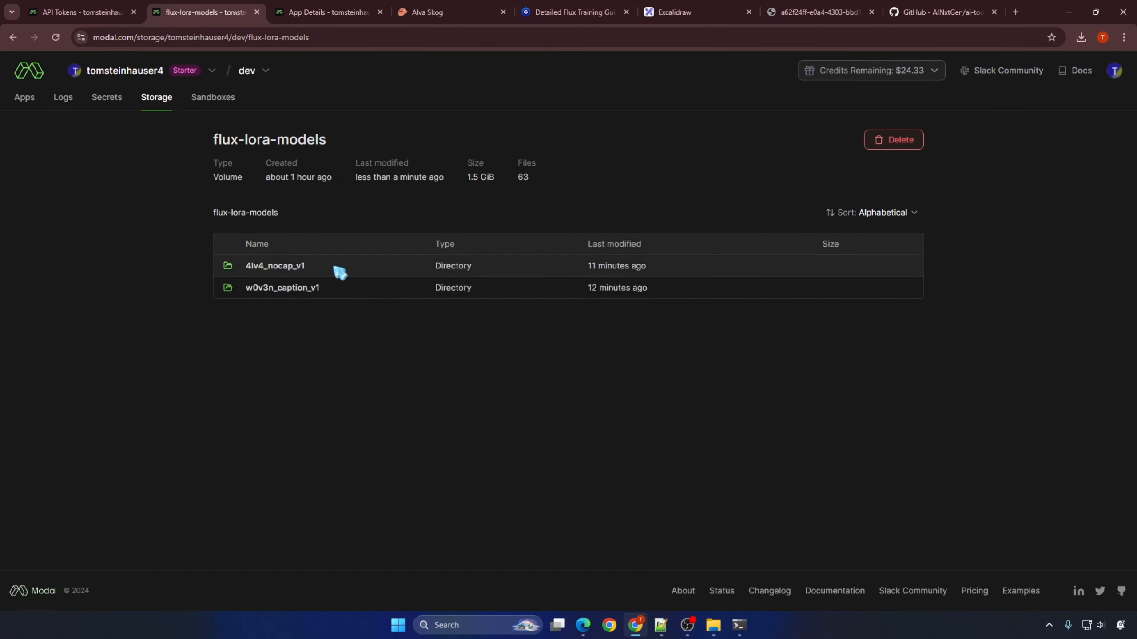
left_click_drag(337, 267, 251, 265)
right_click(289, 274)
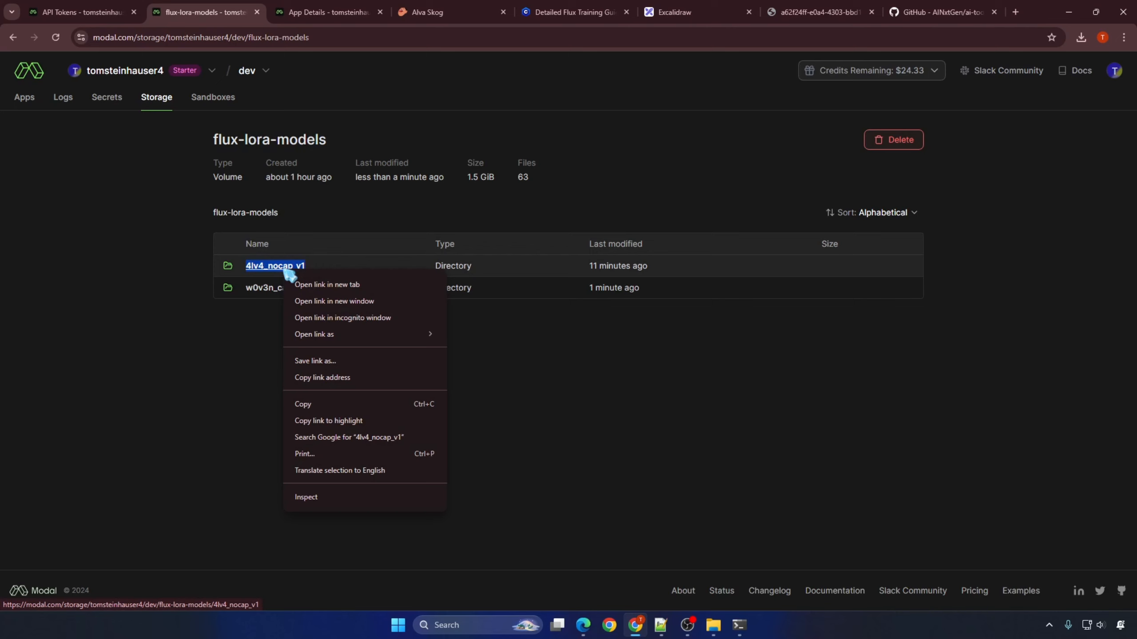
left_click(303, 404)
left_click(739, 625)
key("ctrl+v")
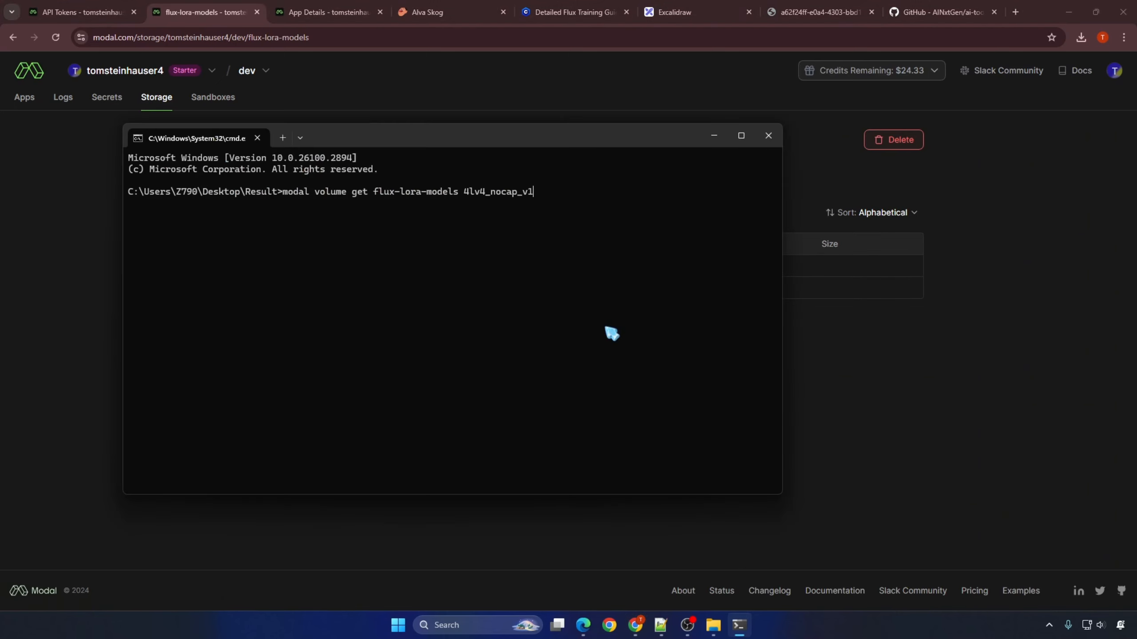
type("/")
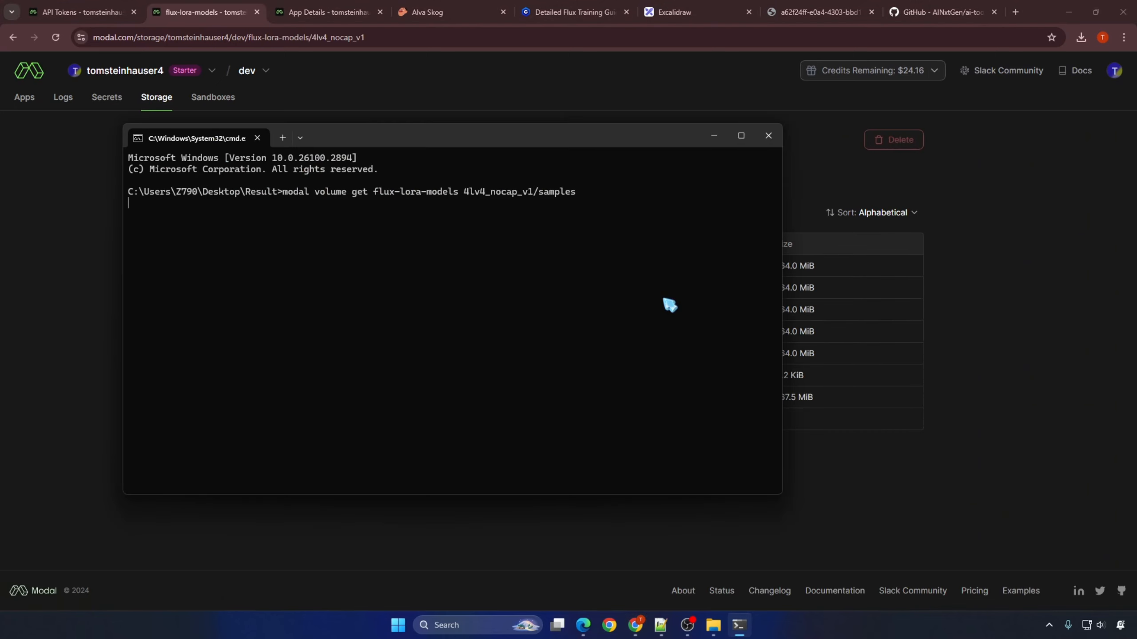
type("samples")
key("Return")
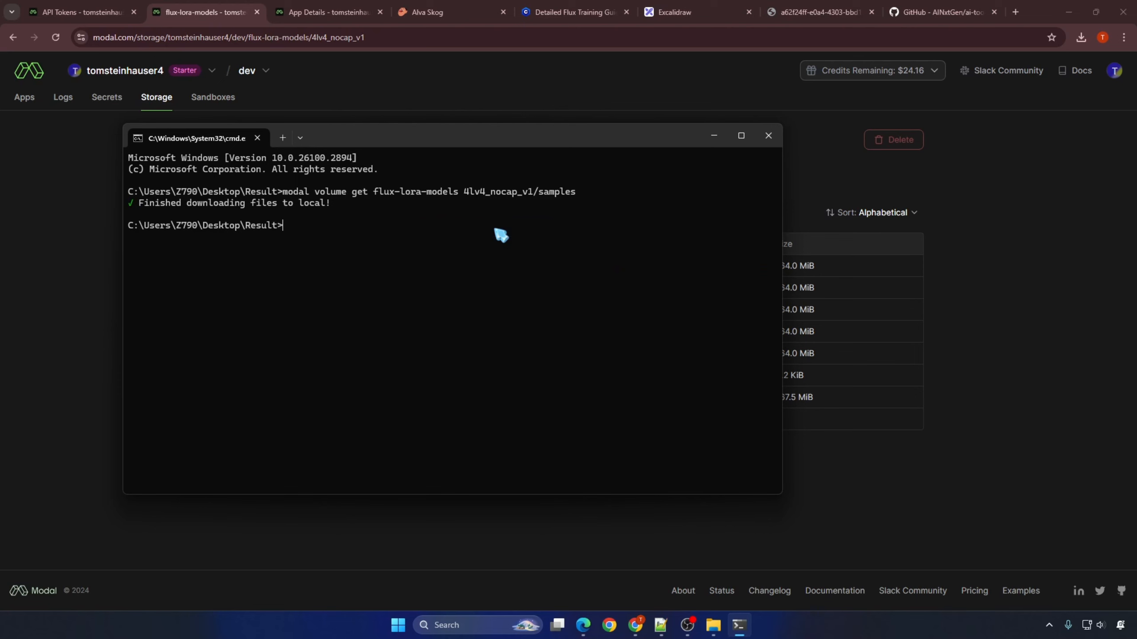
Step: Open the downloaded samples folder inside Result and display its images as extra large icons
mouse_move(714, 625)
left_click(756, 574)
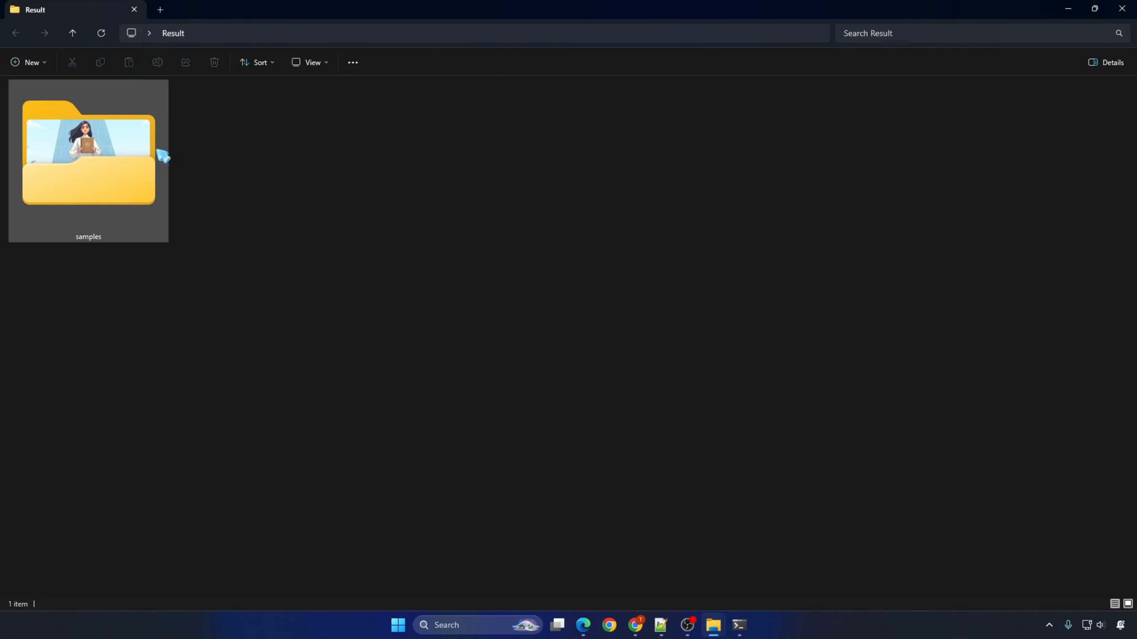
double_click(163, 156)
left_click(313, 62)
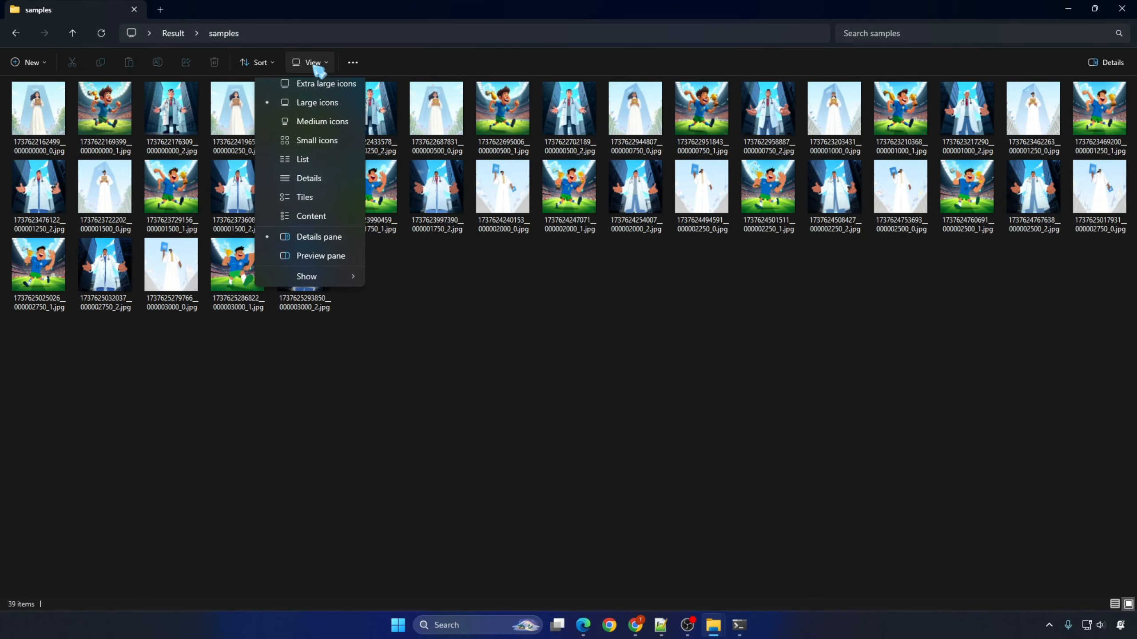
left_click(326, 83)
Step: View the three step-0 sample images, of the woman, the footballer and the doctor, at full size one after another
double_click(85, 157)
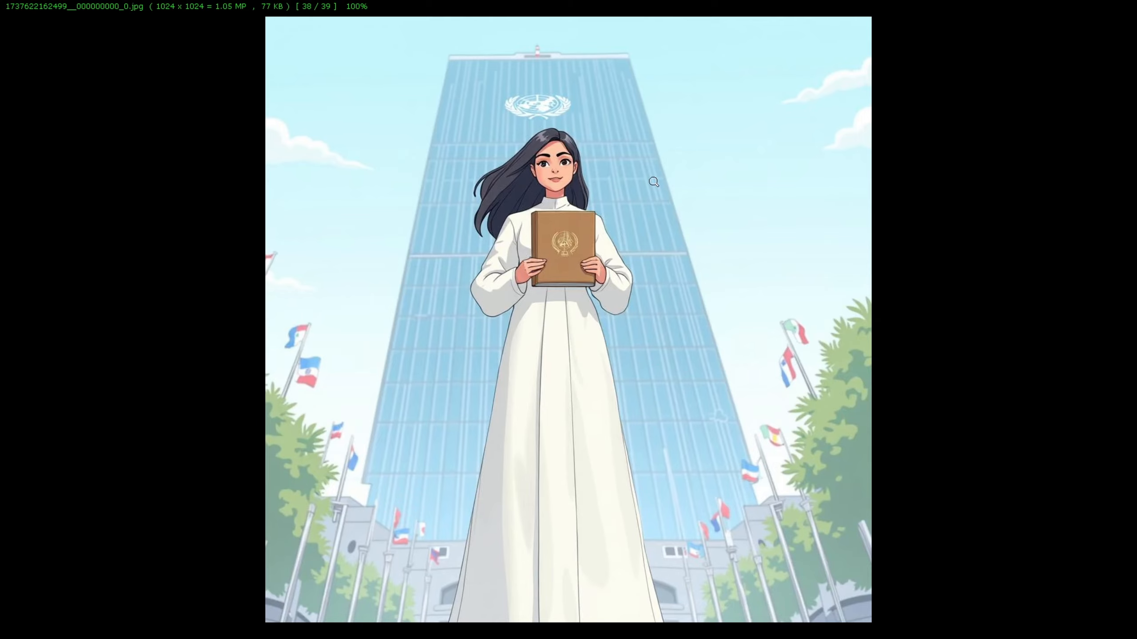
key("Escape")
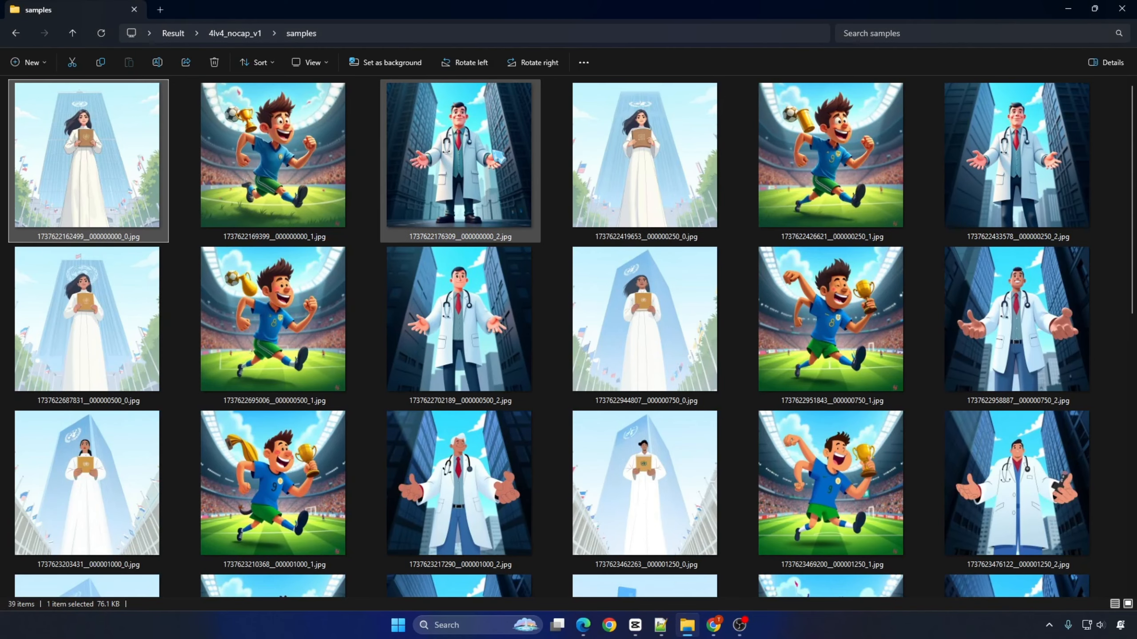
double_click(273, 157)
key("Escape")
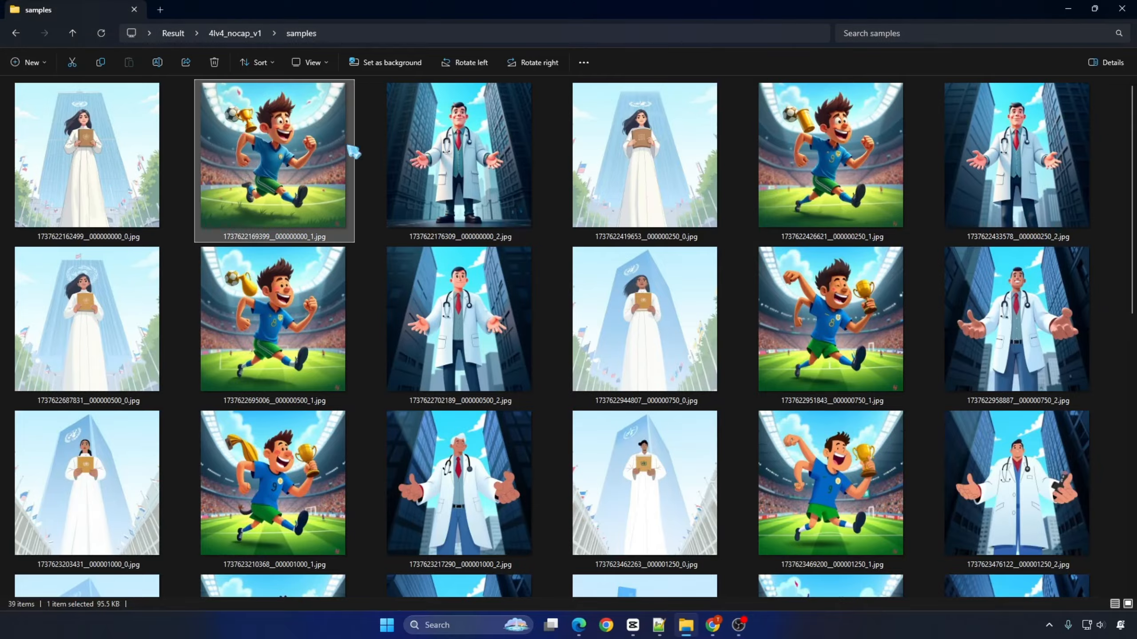
double_click(445, 146)
key("Escape")
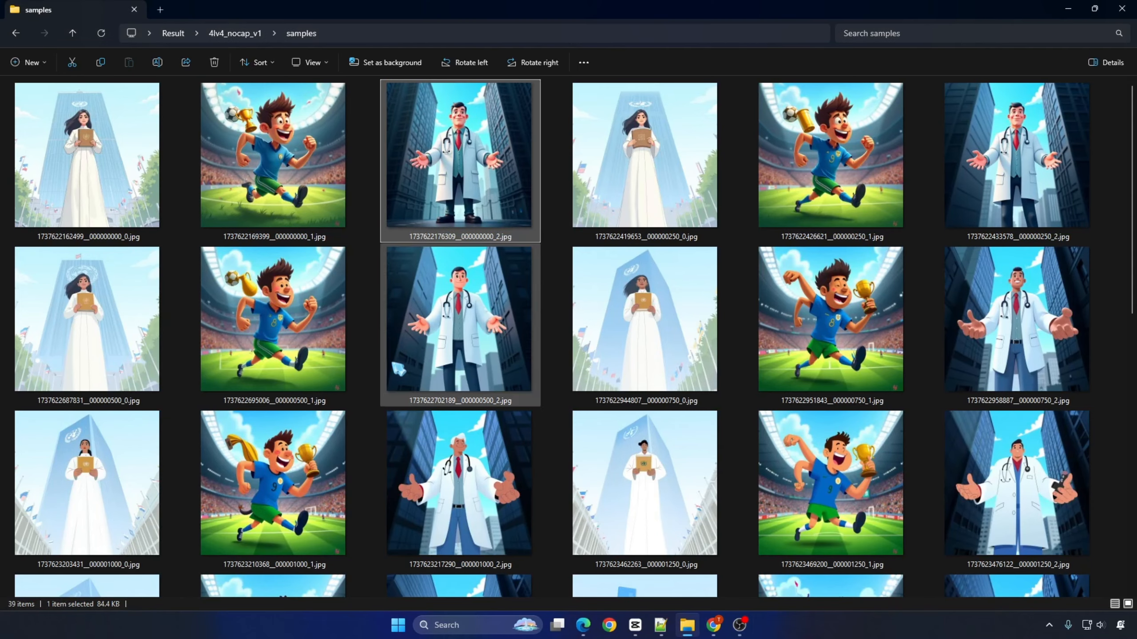
Step: Examine the step number in the file name of the step-1000 woman image and view the three step-1000 samples at full size
scroll(375, 396, "down", 5)
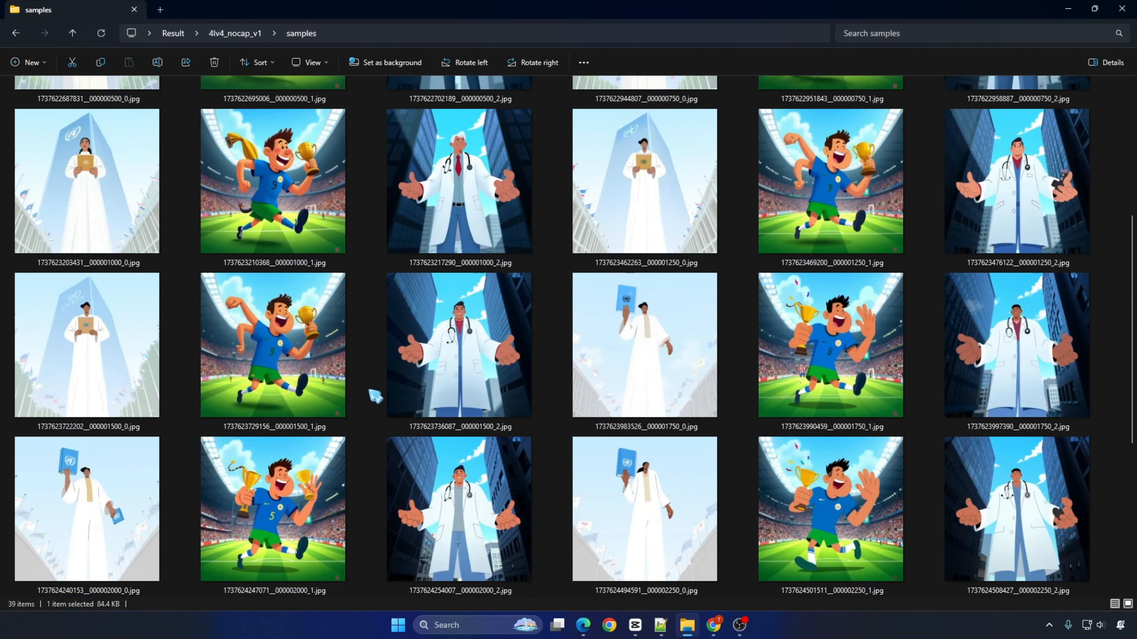
left_click(108, 207)
key("F2")
left_click_drag(107, 263, 124, 263)
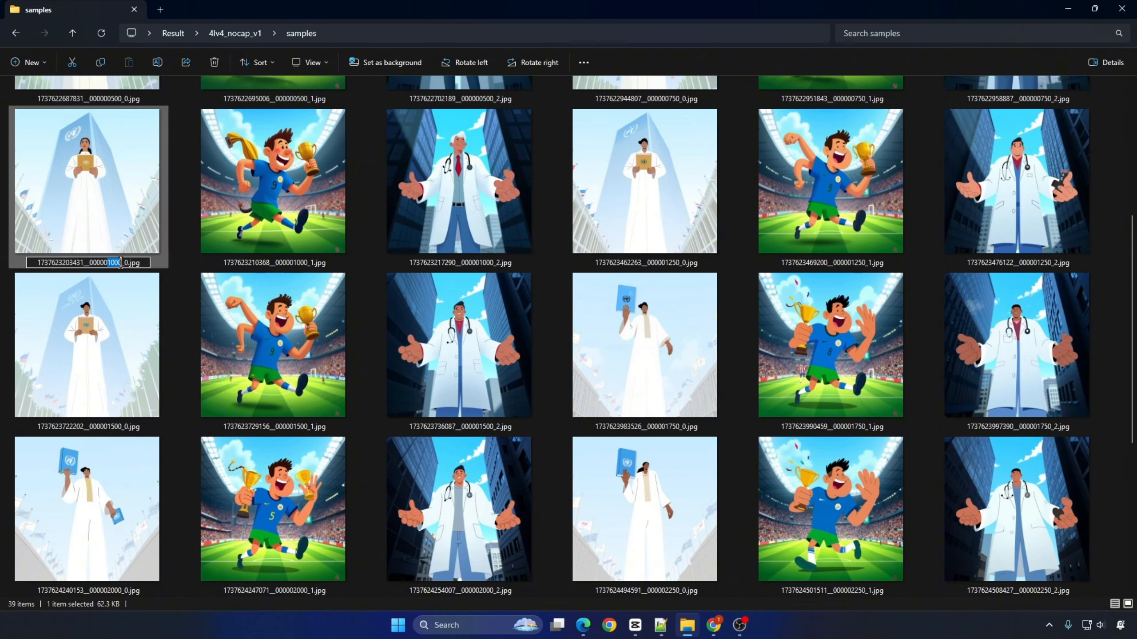
left_click(175, 271)
double_click(123, 214)
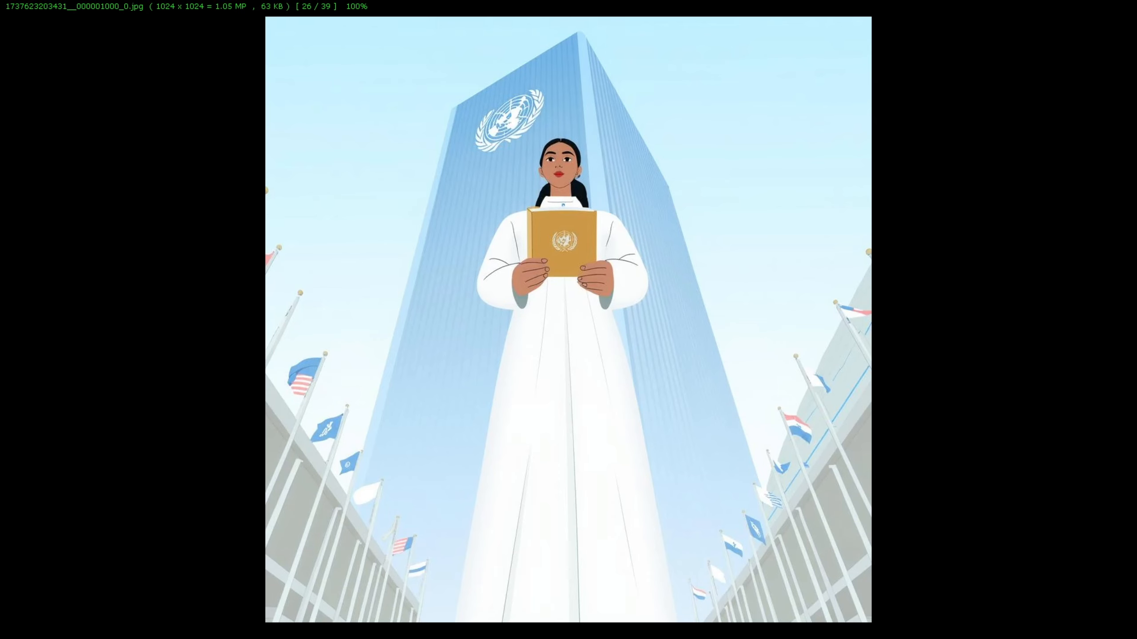
key("Escape")
double_click(274, 183)
key("Escape")
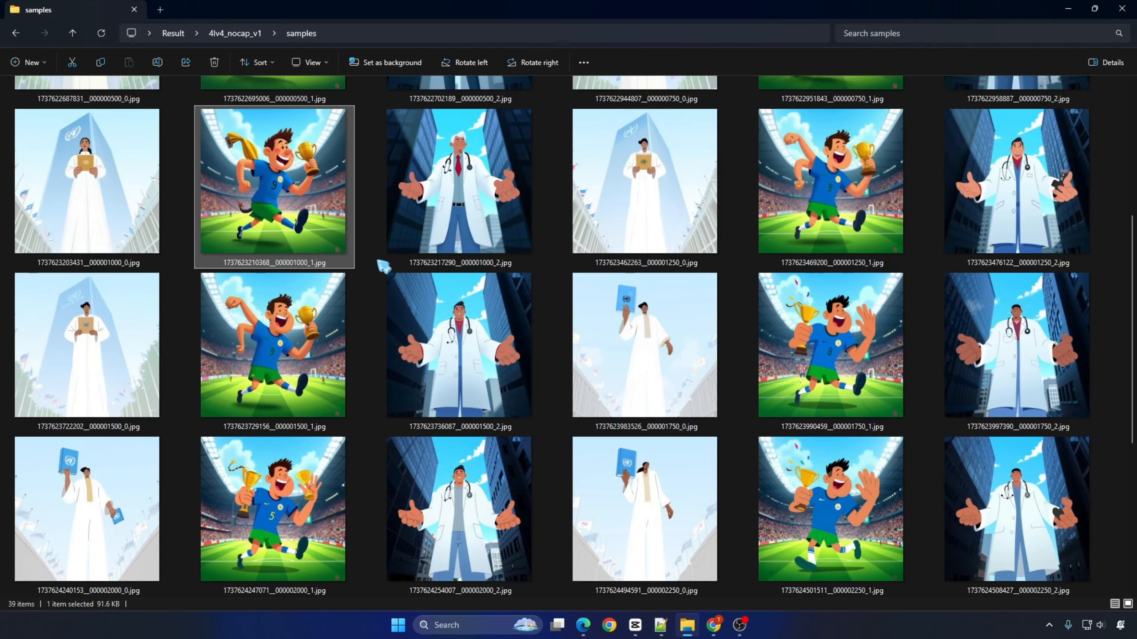
left_click(463, 183)
double_click(463, 183)
key("Escape")
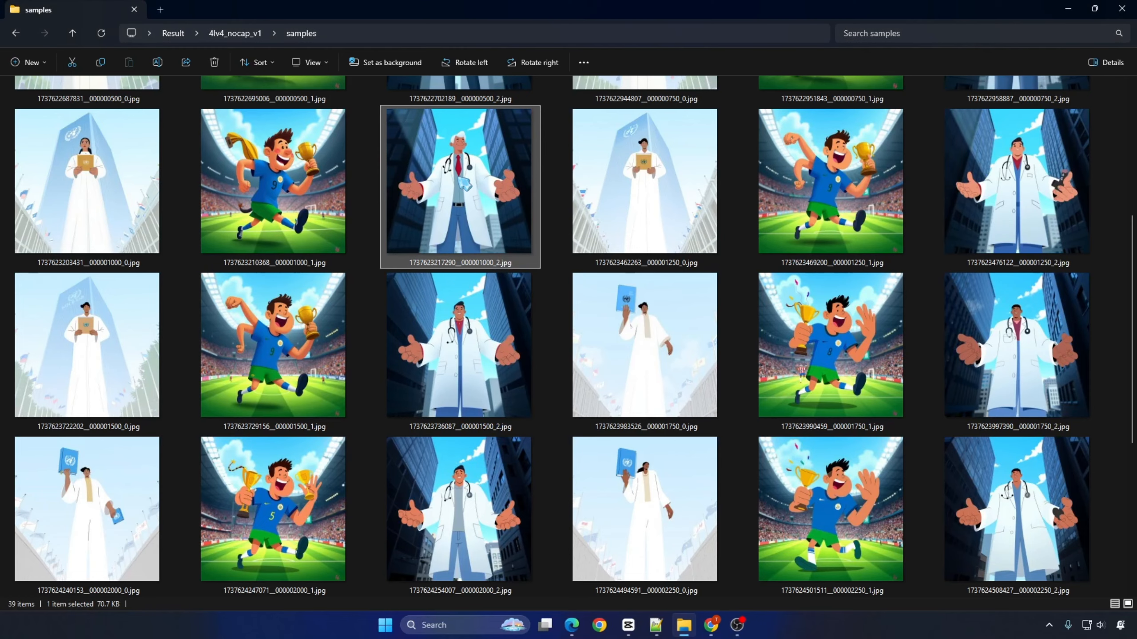
Step: View the three step-2250 sample images at full size one after another
scroll(1135, 329, "down", 3)
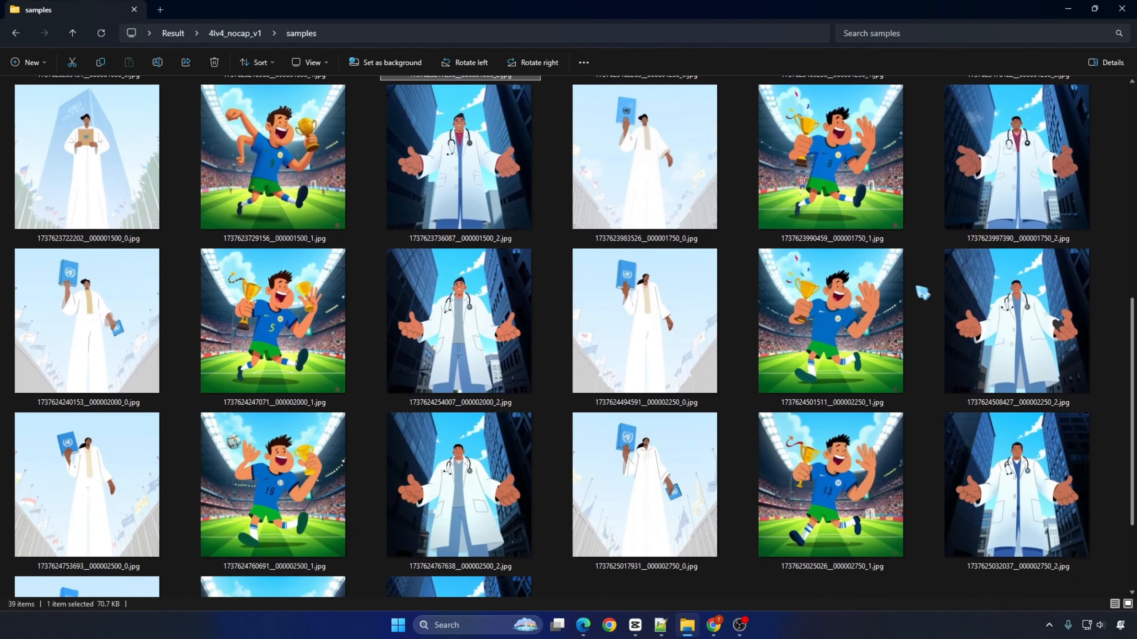
double_click(644, 321)
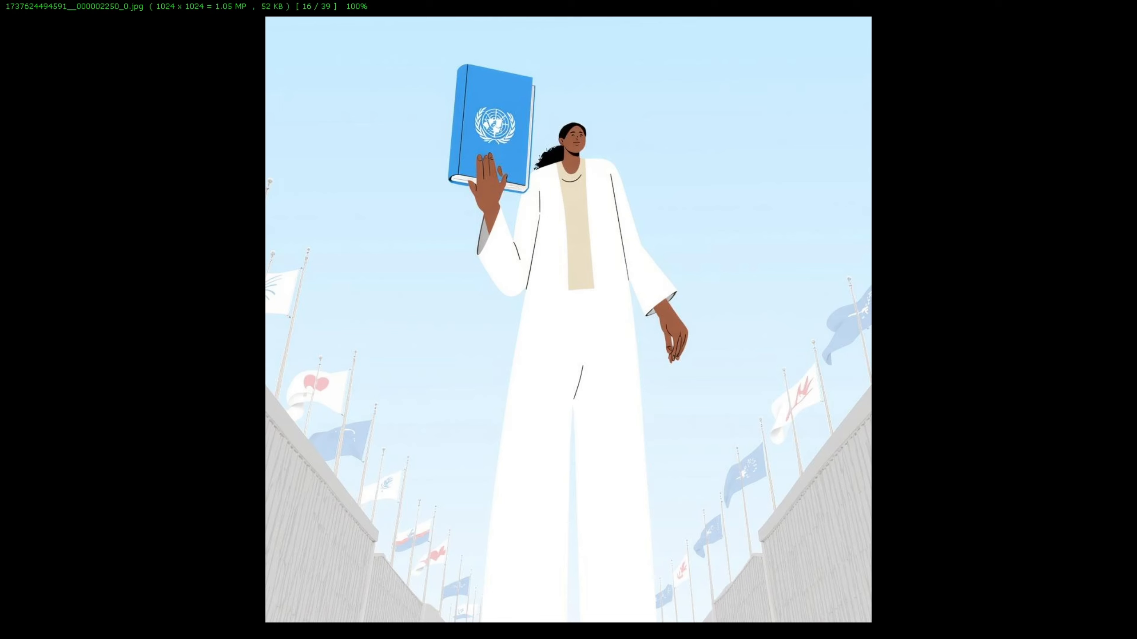
key("Escape")
double_click(839, 316)
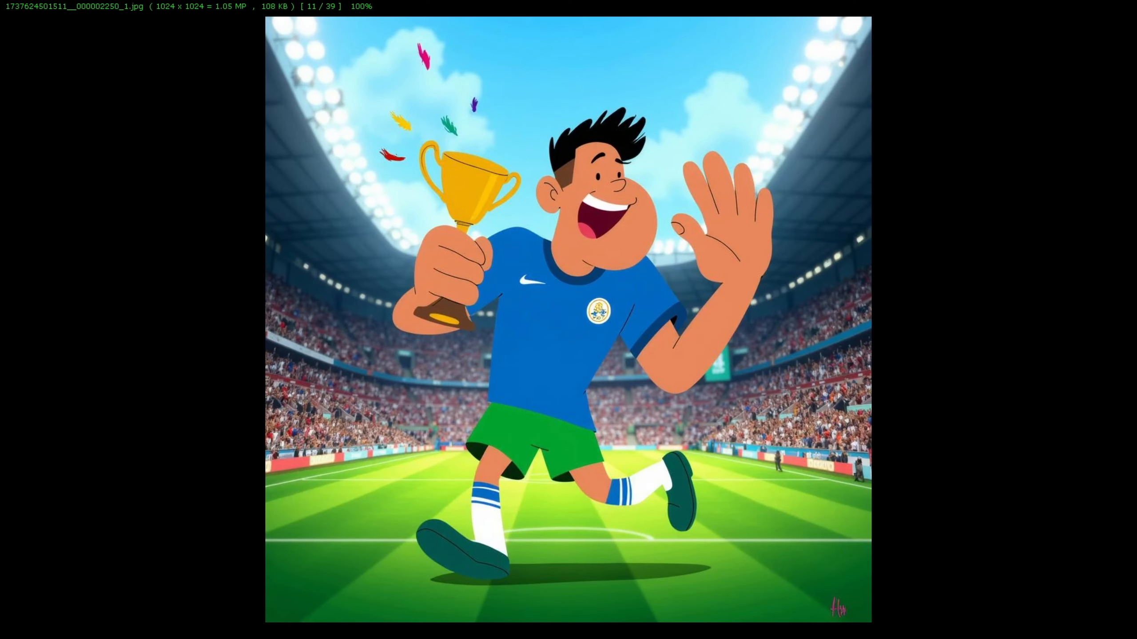
key("Escape")
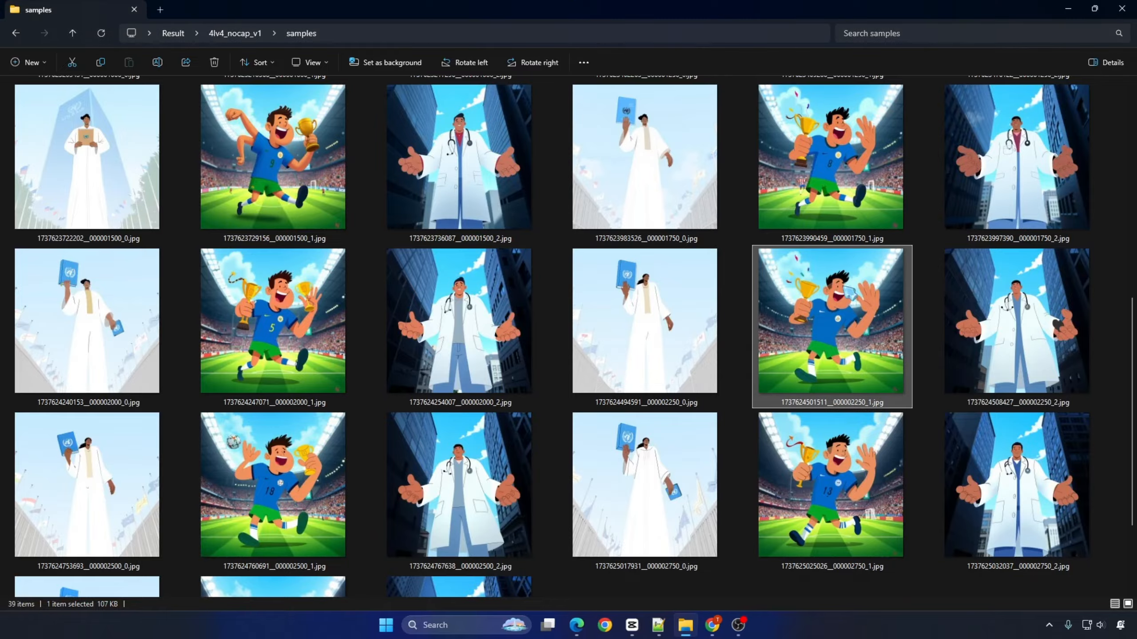
double_click(1019, 318)
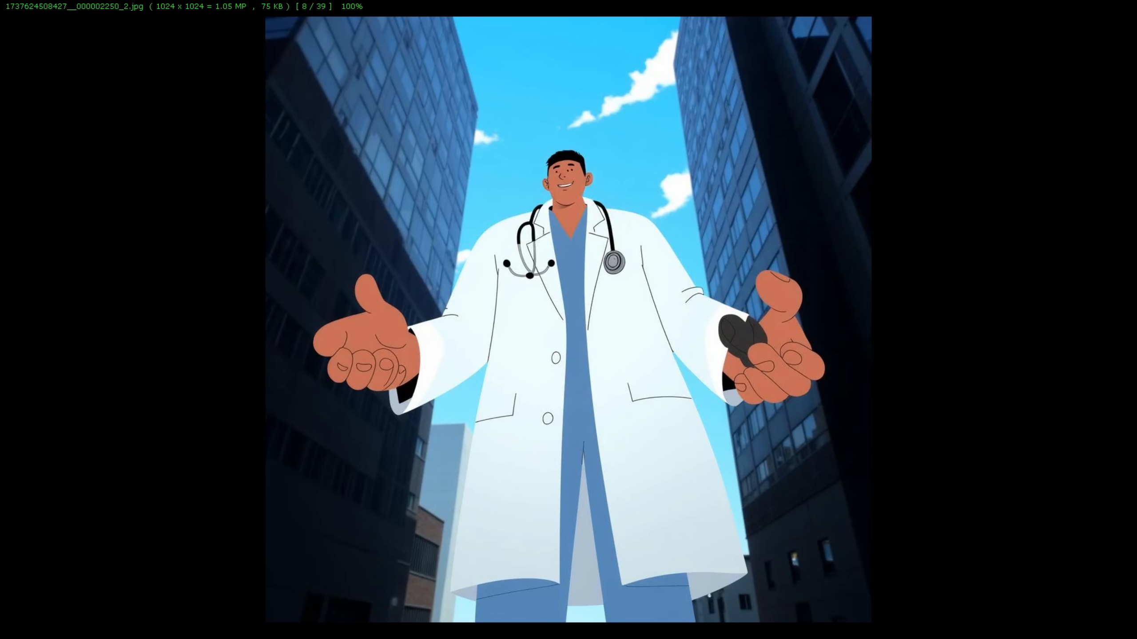
key("Escape")
Step: View the three final step-3000 sample images at full size, from the doctor back to the woman with the book
scroll(559, 436, "down", 2)
double_click(521, 450)
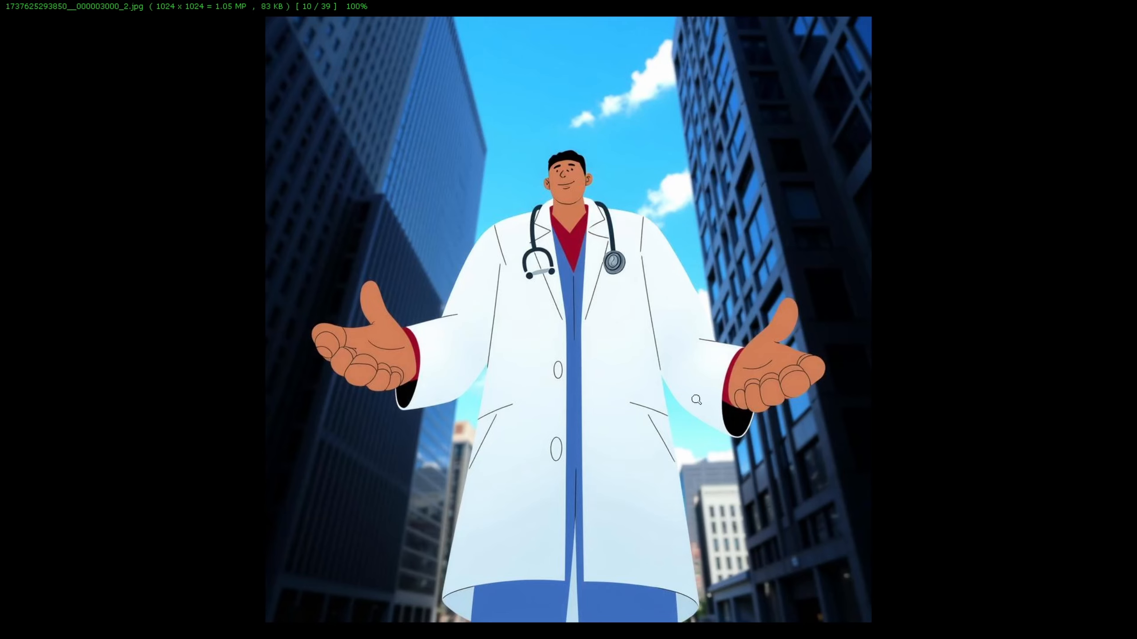
key("Escape")
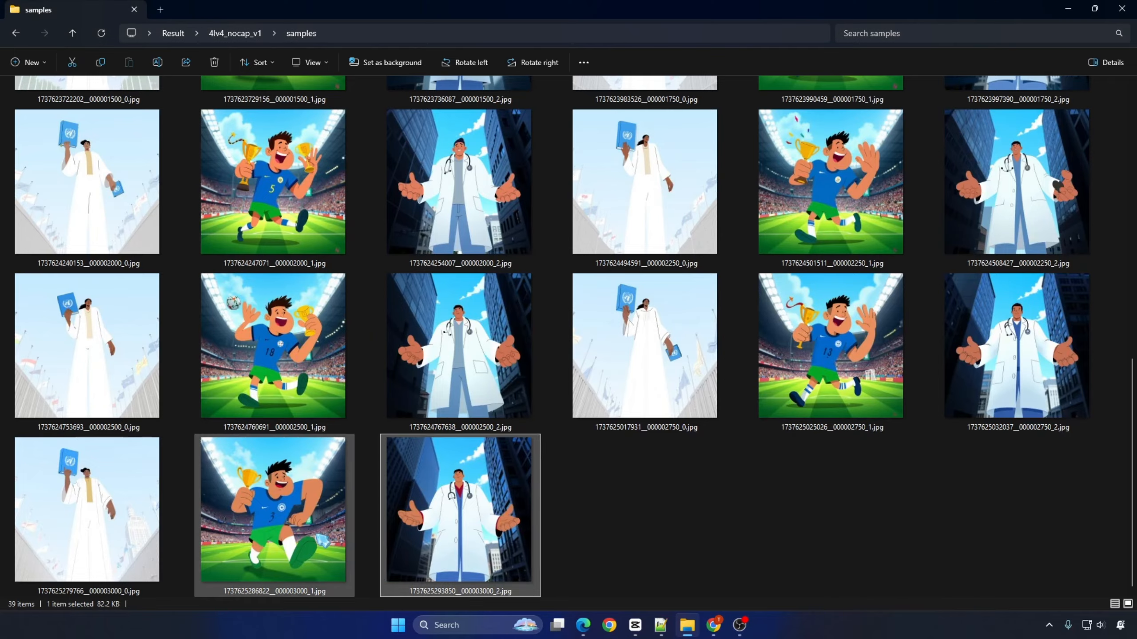
double_click(275, 516)
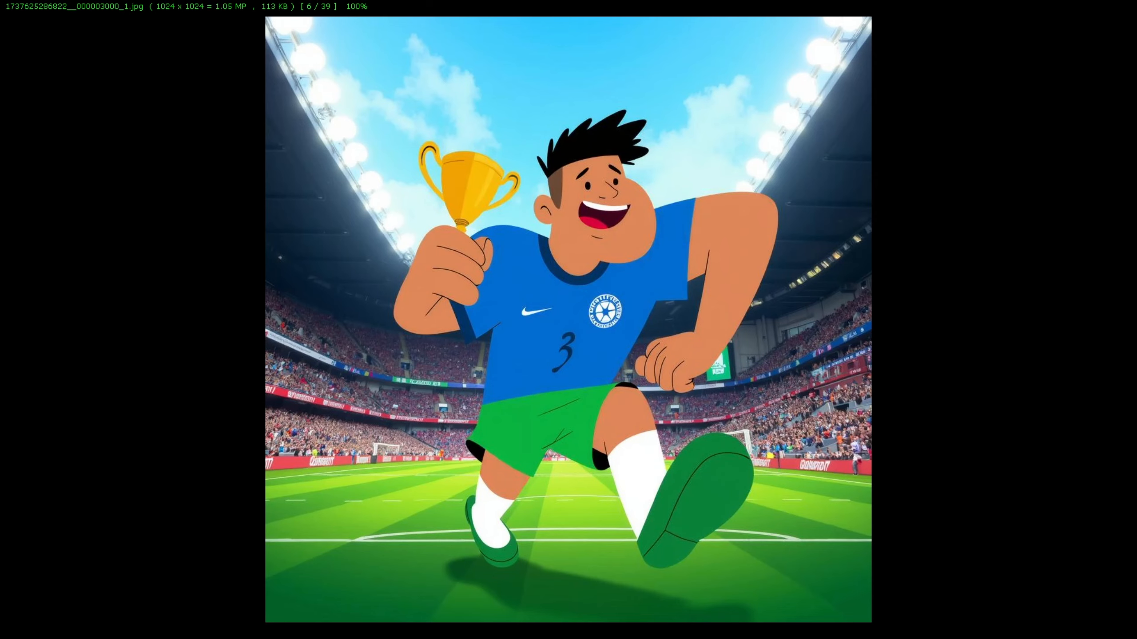
key("Escape")
double_click(89, 515)
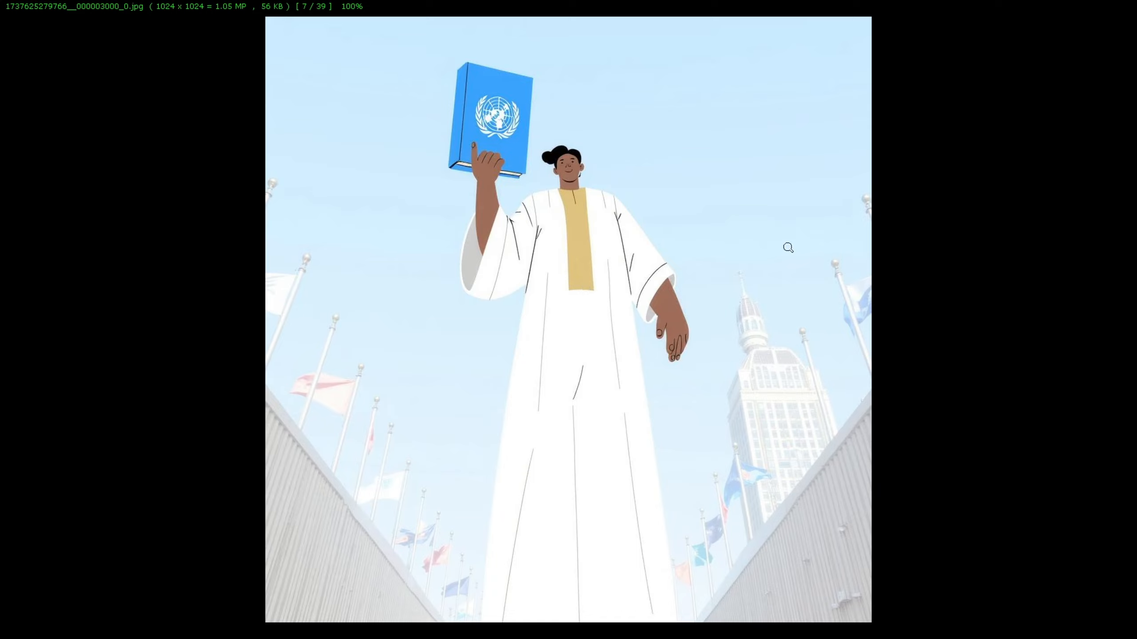
key("Escape")
left_click(756, 501)
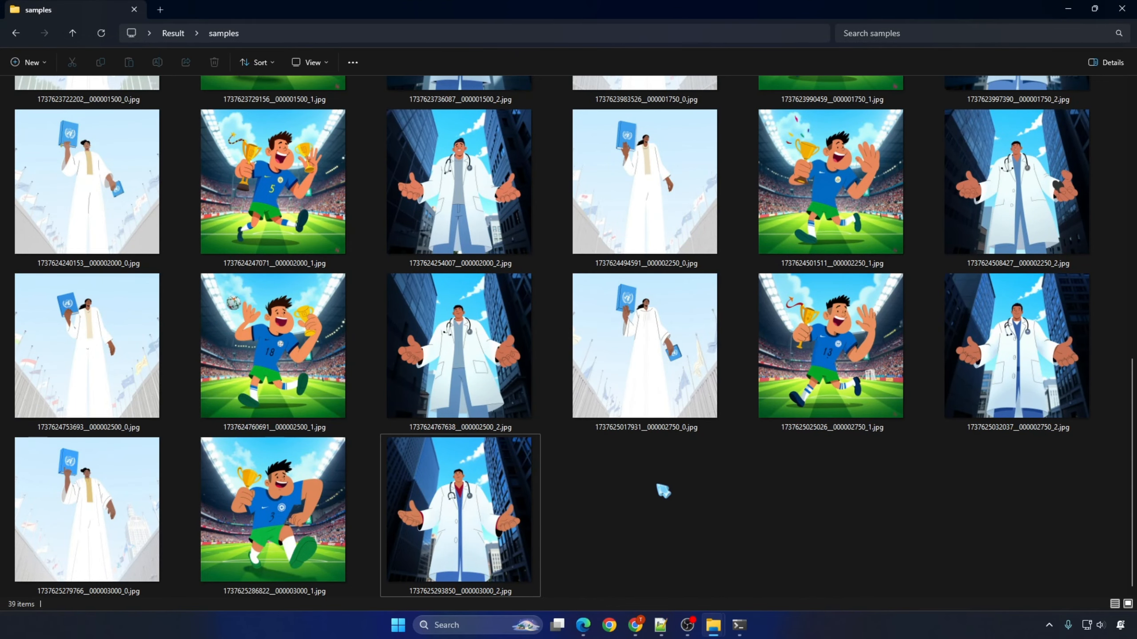
Step: Download 4lv4_nocap_v1/4lv4_nocap_v1.safetensors from the flux-lora-models volume with modal volume get, saving it as 4lv4_nocap_v1_3k.safetensors
left_click(635, 626)
left_click_drag(386, 356, 245, 354)
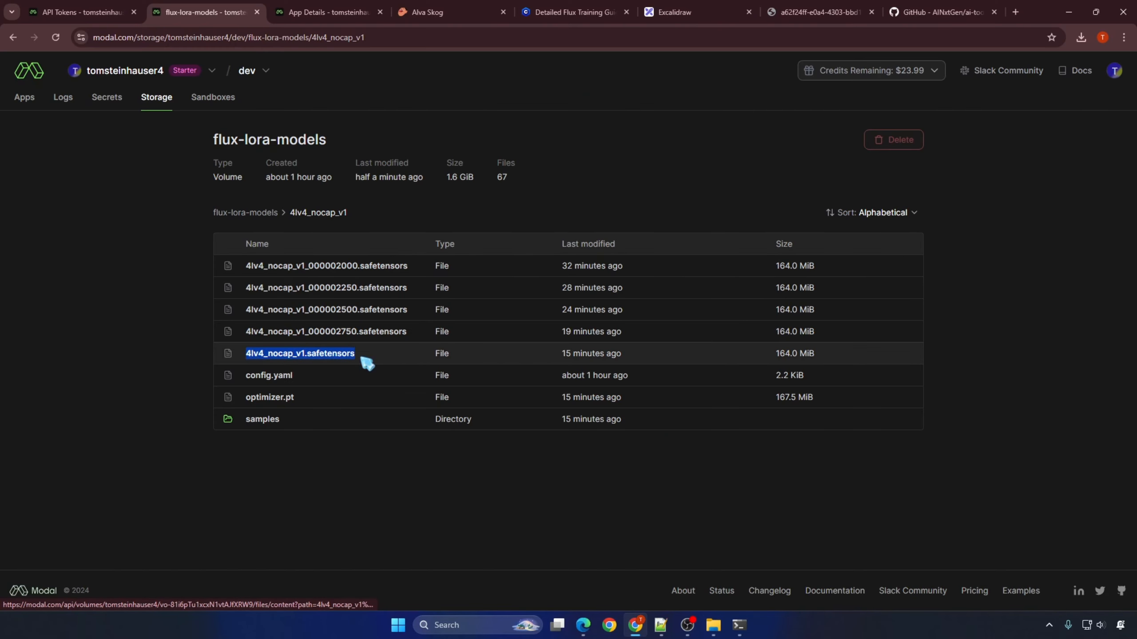
right_click(326, 358)
left_click(398, 492)
left_click(739, 625)
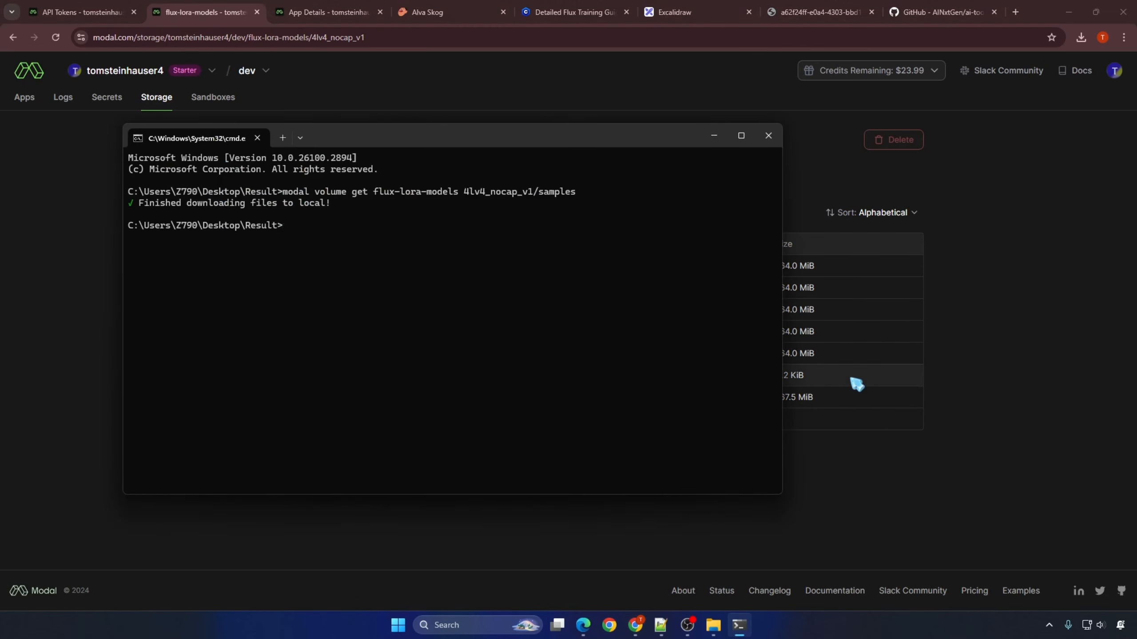
key("Up")
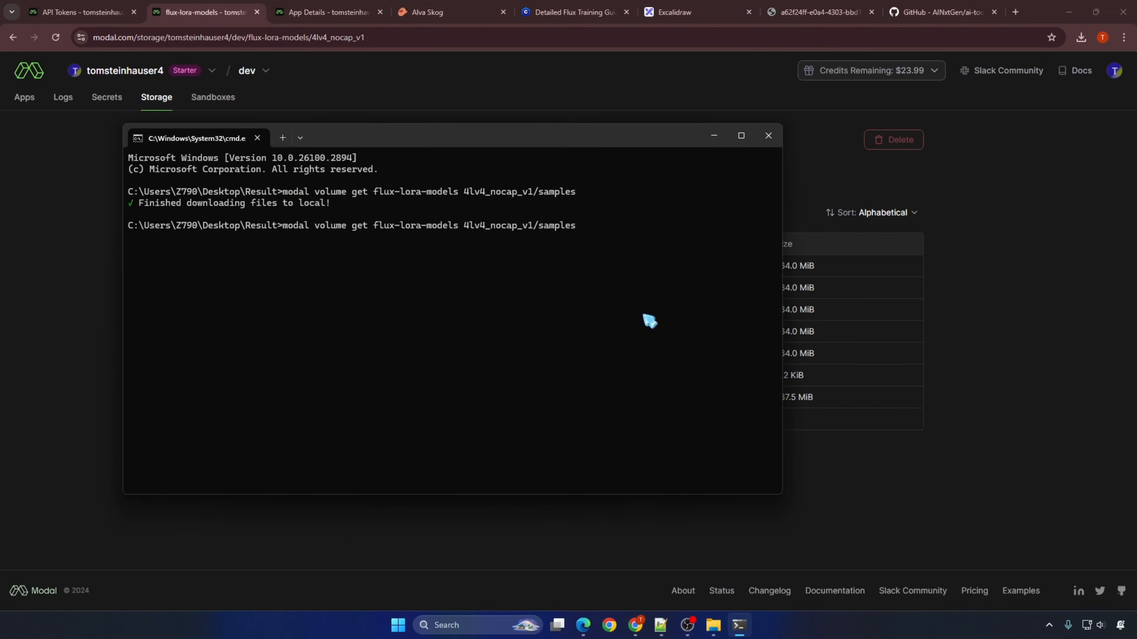
key("ctrl+v")
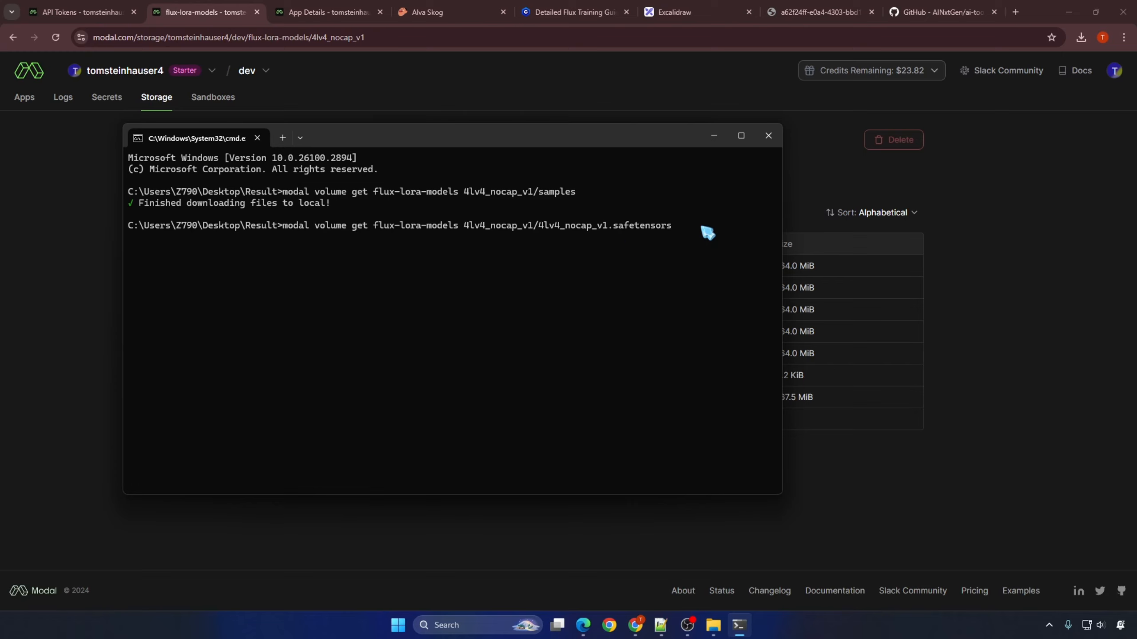
key("ctrl+v")
type("_3k")
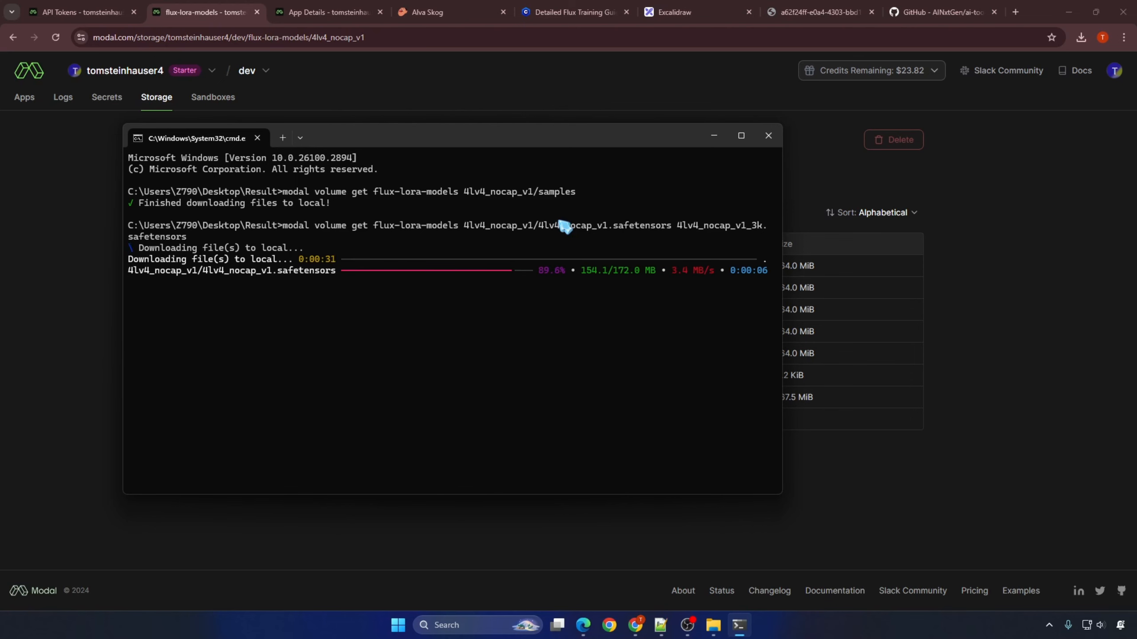
Step: Return to the Result folder, and open the logs of the currently running flux-lora-training run in Modal
mouse_move(715, 629)
left_click(766, 566)
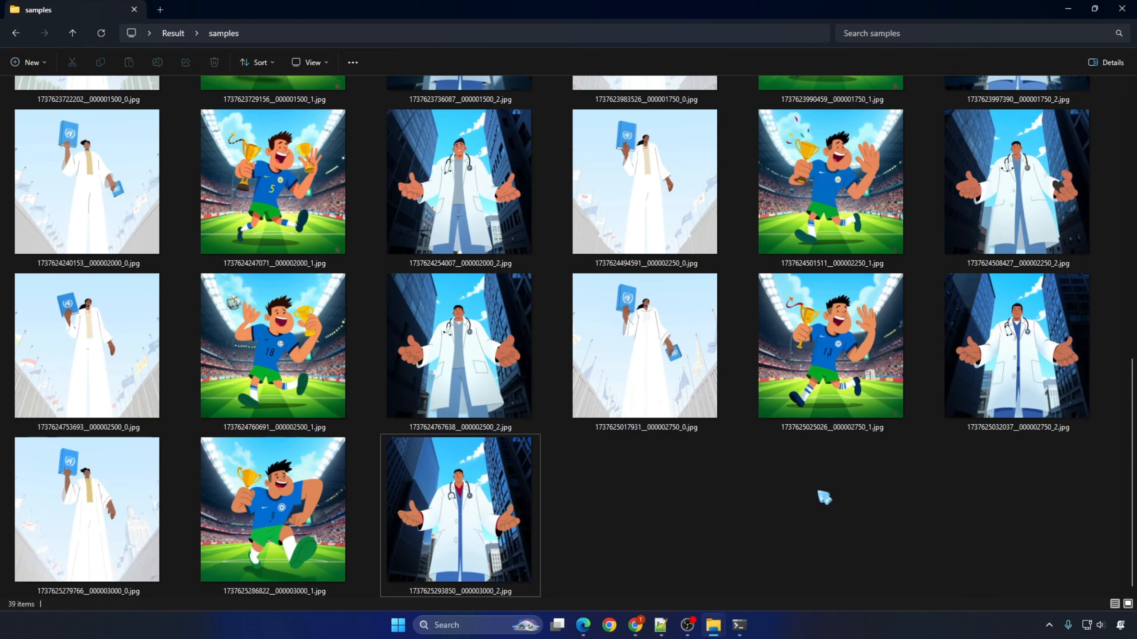
left_click(173, 34)
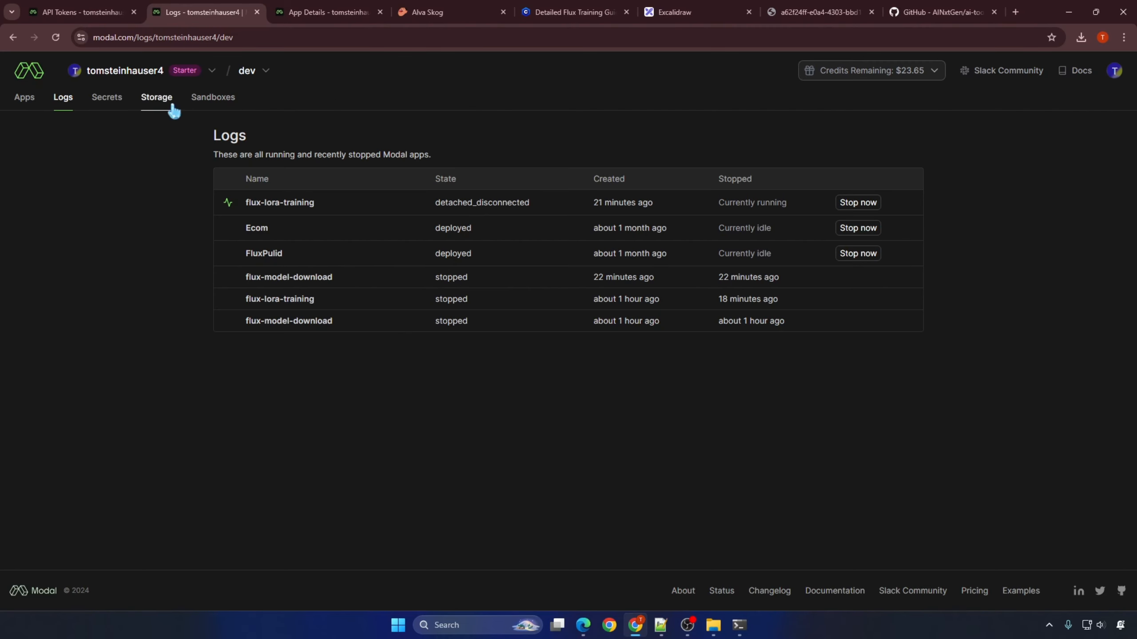
left_click(309, 206)
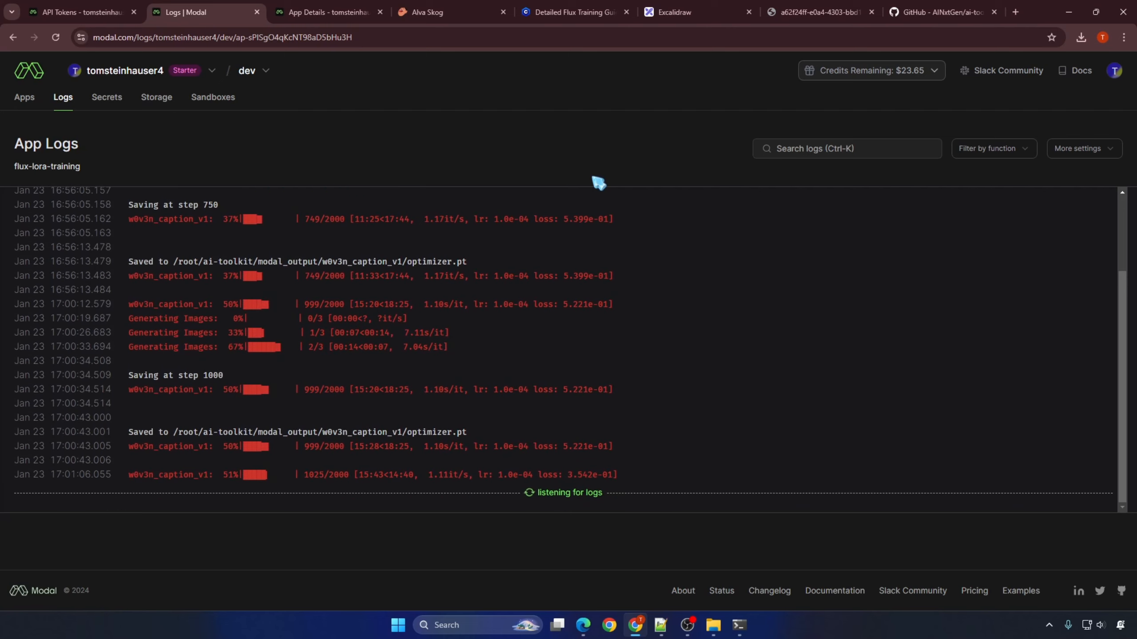
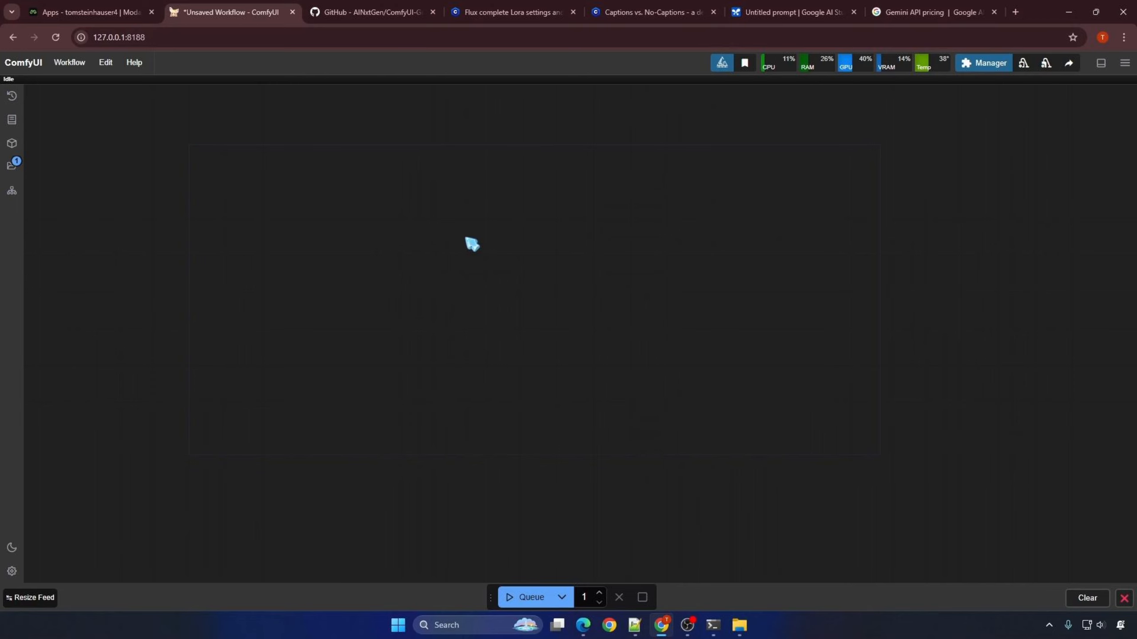
Step: Add a Florence2Run node to the empty ComfyUI workflow
double_click(471, 244)
type("floren")
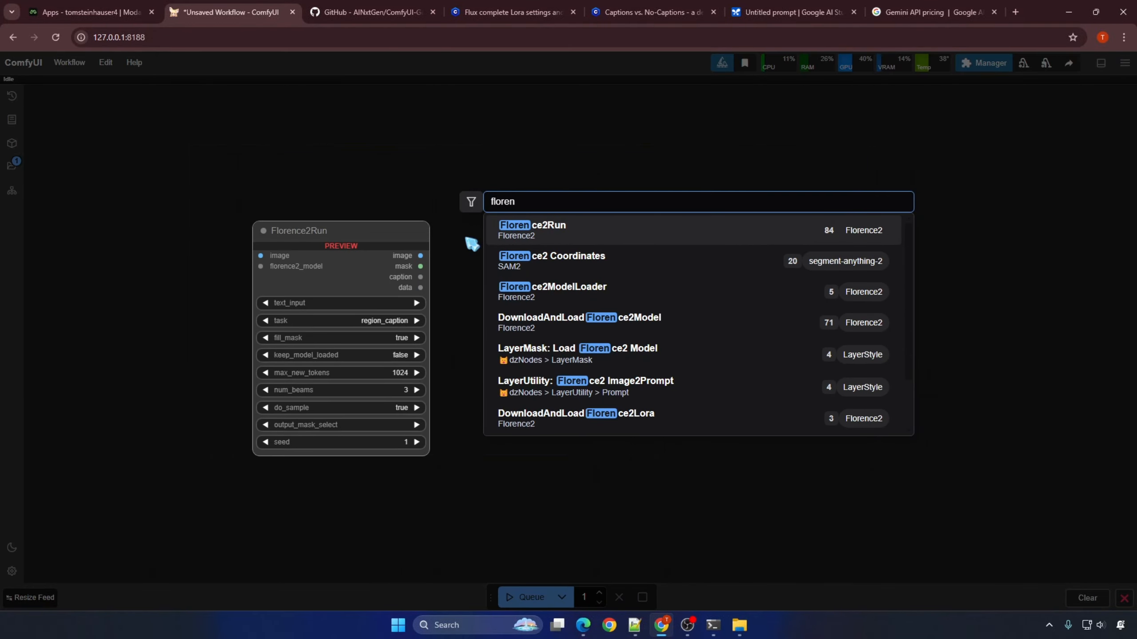
left_click(558, 236)
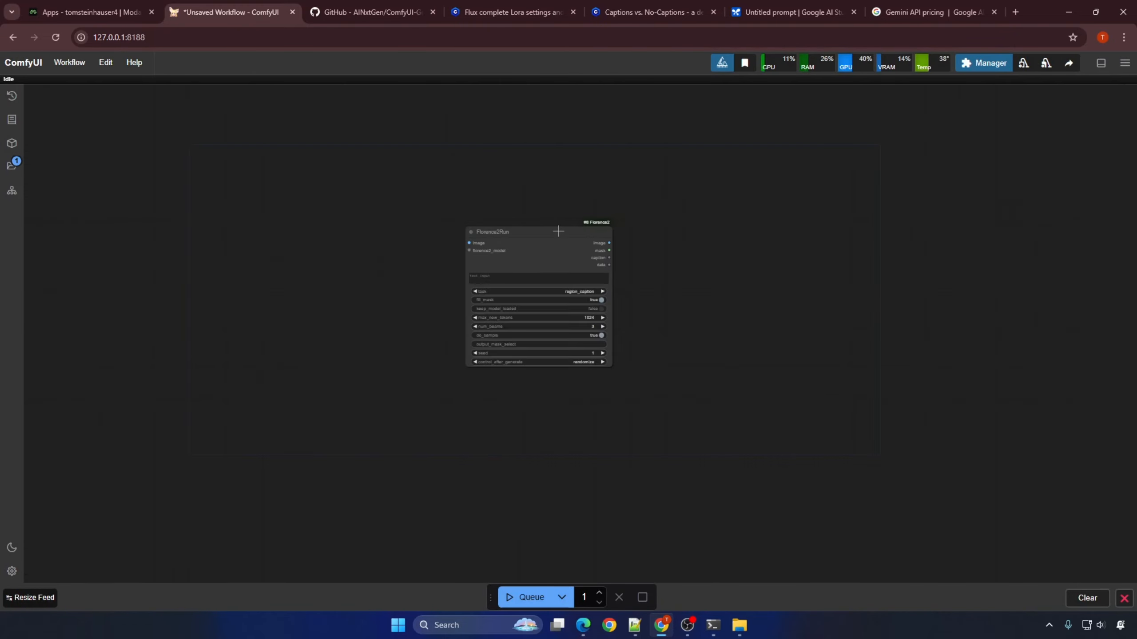
scroll(560, 255, "up", 3)
left_click(968, 69)
left_click(565, 227)
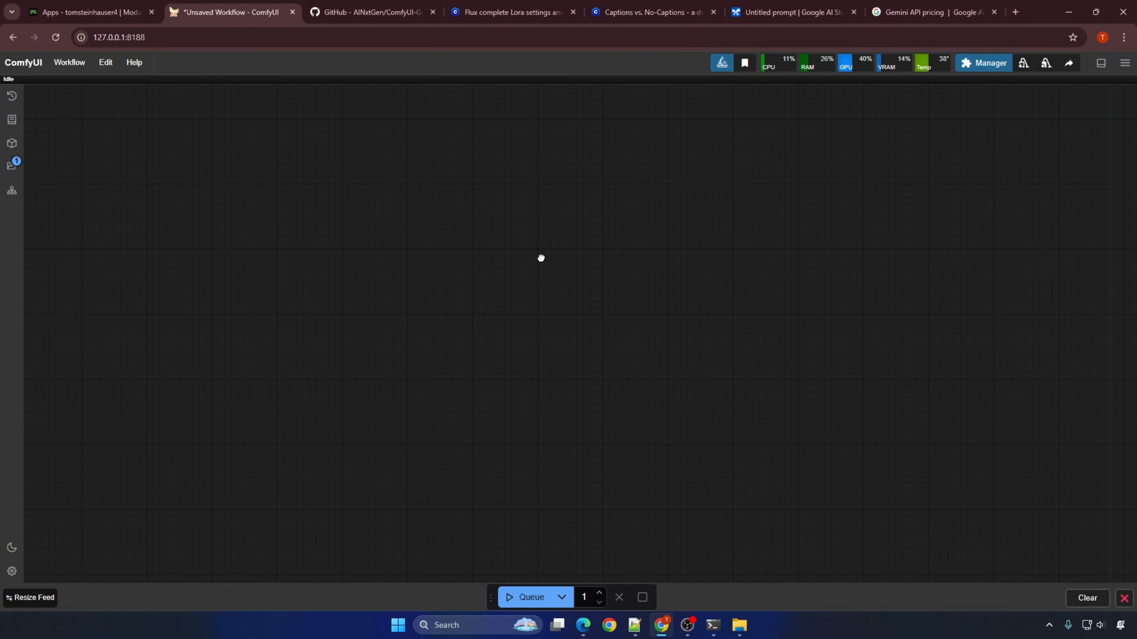
Step: Try out a Gemini API node on the empty canvas
double_click(541, 258)
type("gemini")
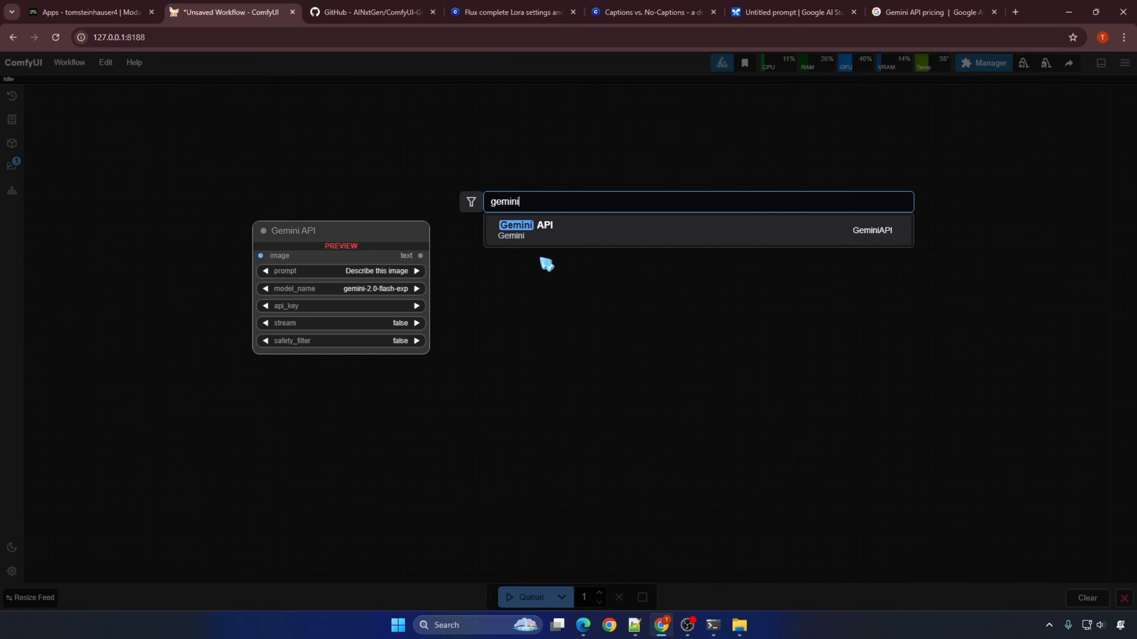
left_click(548, 227)
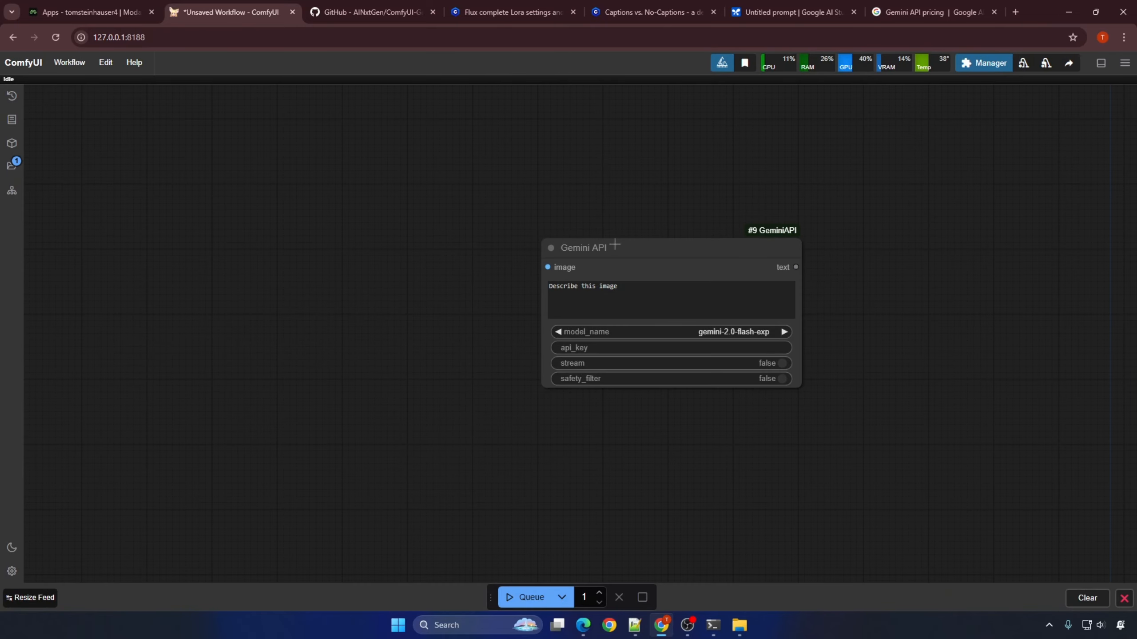
left_click_drag(614, 245, 505, 249)
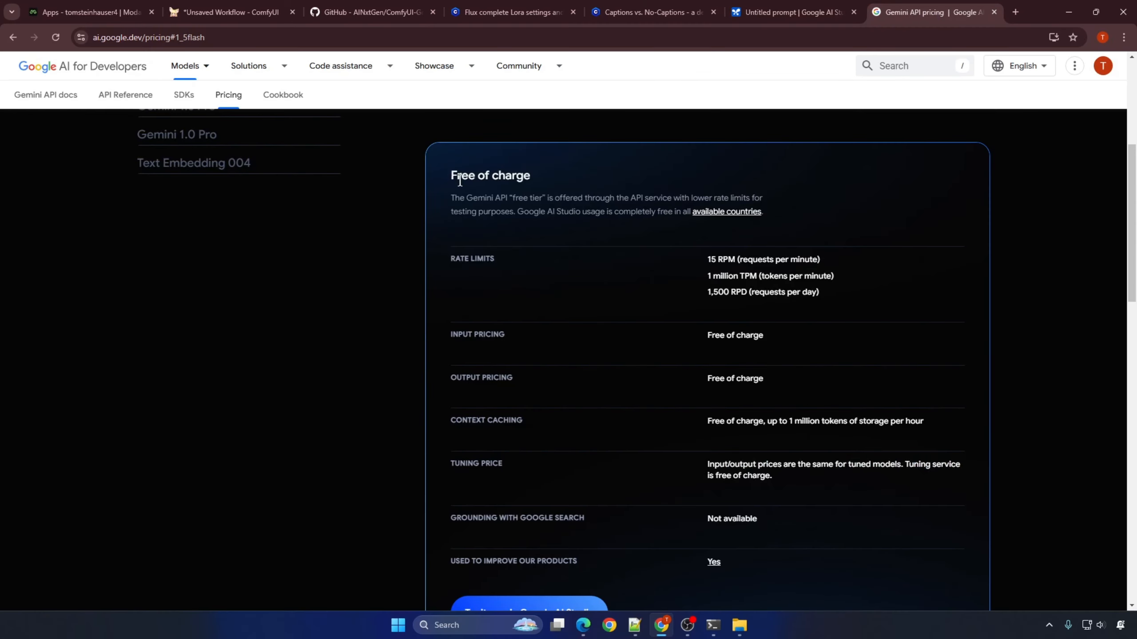
Step: Review the free-of-charge tier on the Gemini API pricing page, especially its rate limits
left_click_drag(452, 176, 560, 182)
left_click(526, 177)
left_click_drag(451, 259, 516, 262)
left_click(732, 255)
left_click_drag(708, 262, 837, 310)
left_click(755, 294)
scroll(697, 386, "down", 4)
scroll(697, 386, "down", 8)
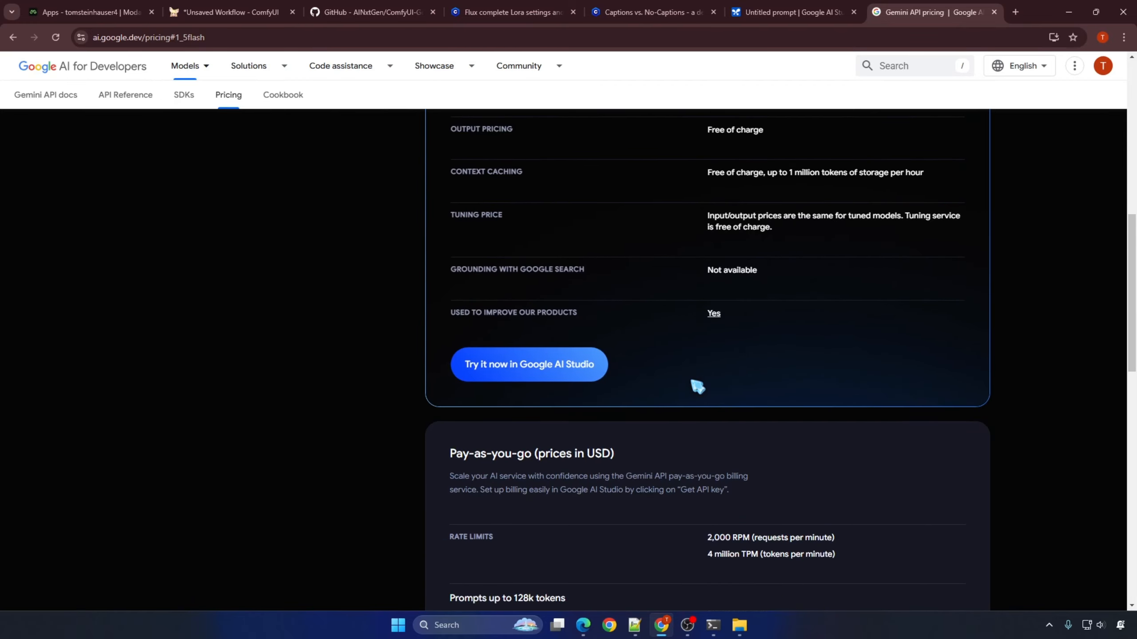
scroll(696, 386, "up", 10)
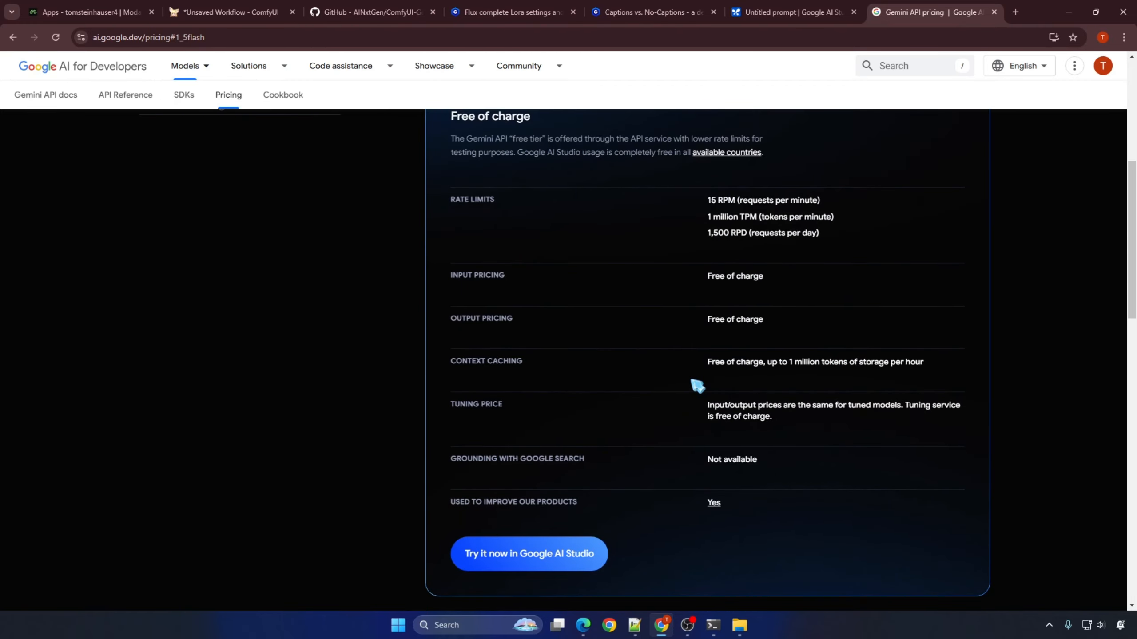
Step: Copy the clone URL of the AINxtGen/ComfyUI-GeminiAPI repository on GitHub
left_click(347, 14)
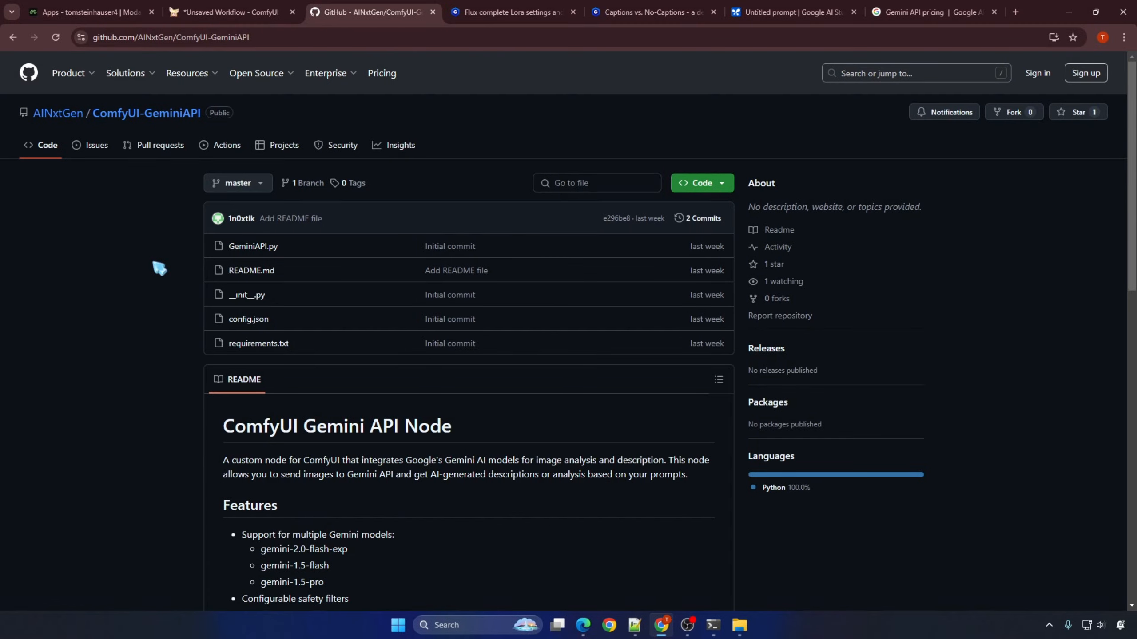
left_click(723, 184)
left_click(716, 264)
left_click(740, 626)
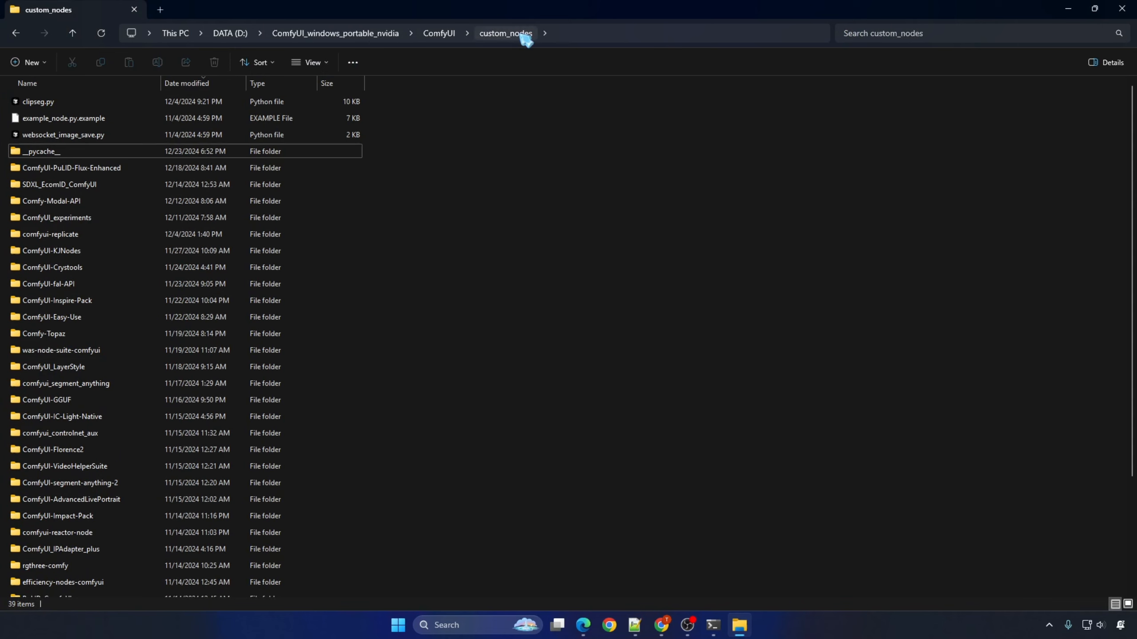
left_click(583, 36)
type("cmd")
key("Return")
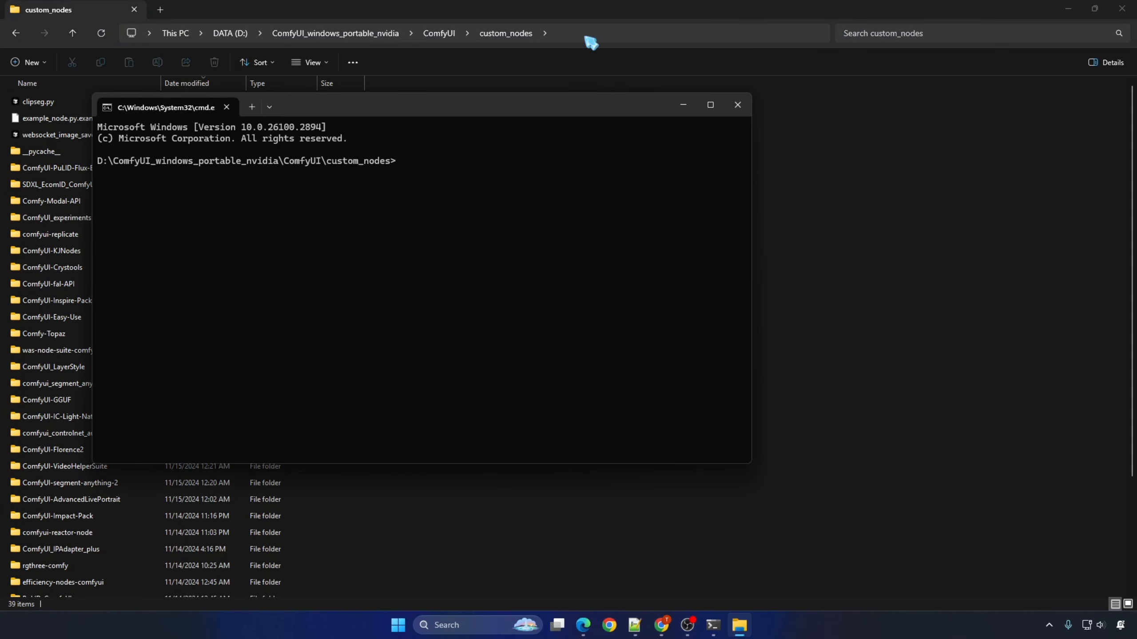
type("git clone")
key("ctrl+v")
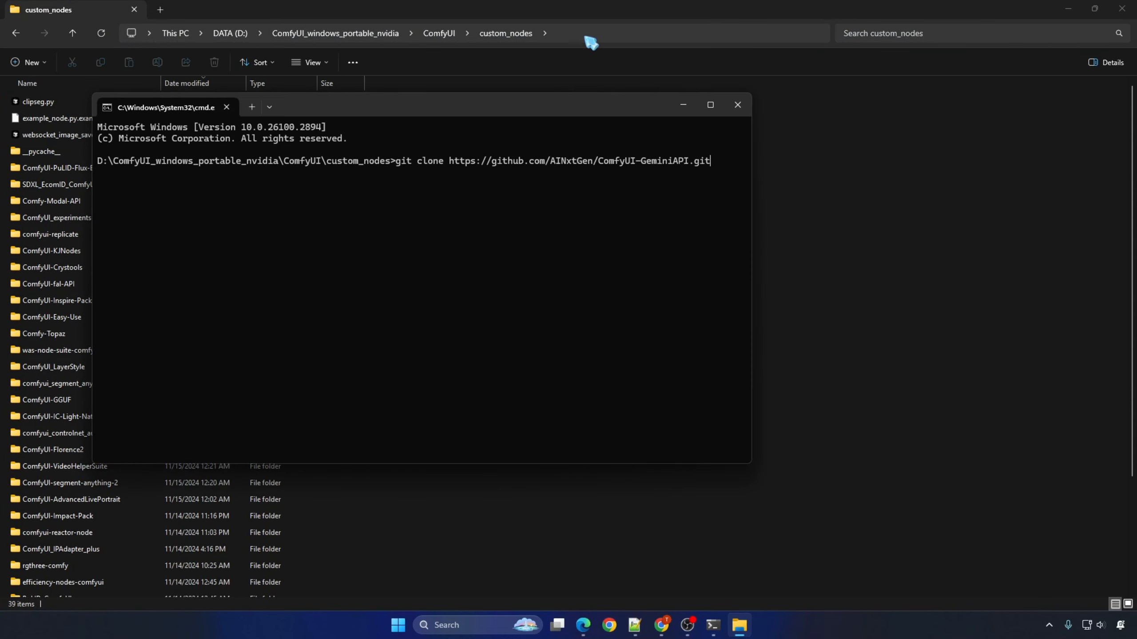
key("Return")
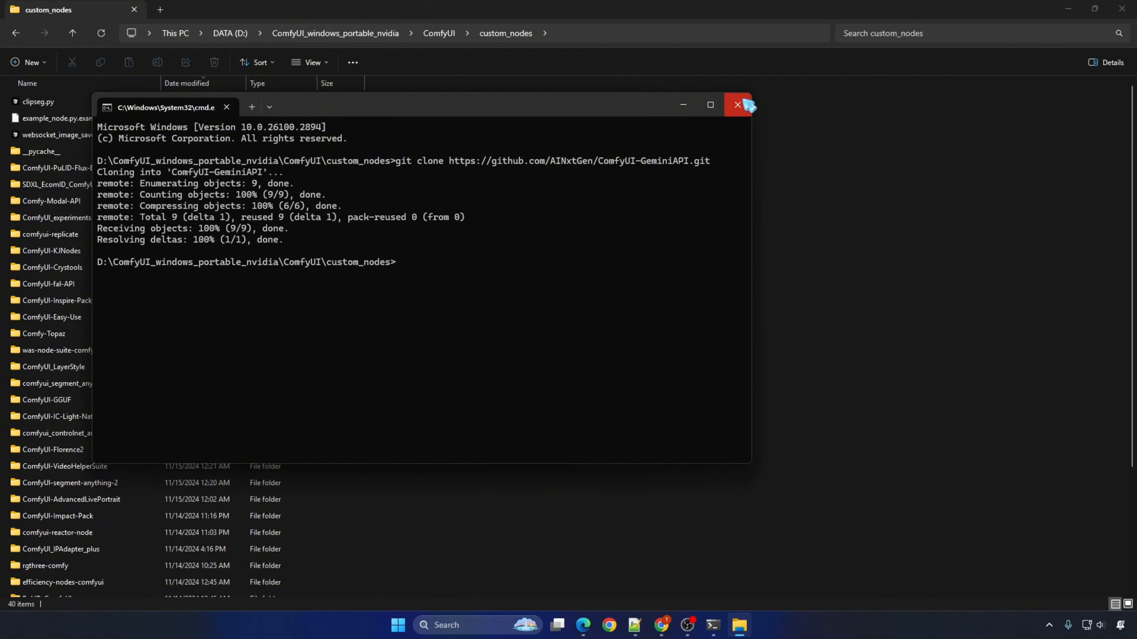
left_click(738, 105)
Step: Return to ComfyUI and restart its server through the Manager
left_click(662, 625)
left_click(239, 9)
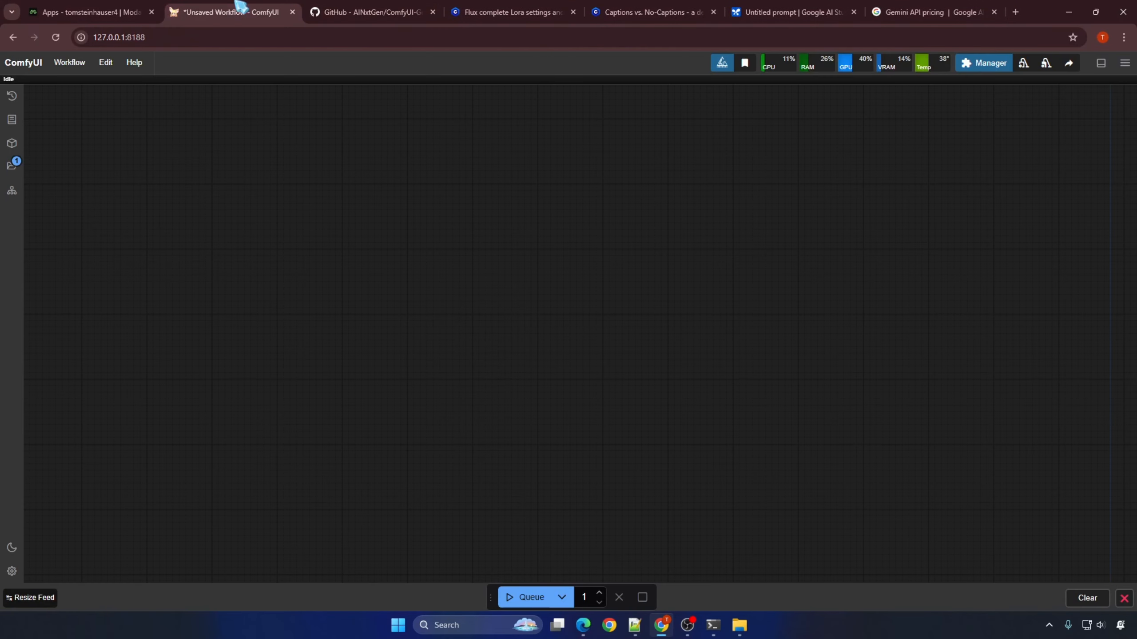
left_click(980, 65)
left_click(585, 415)
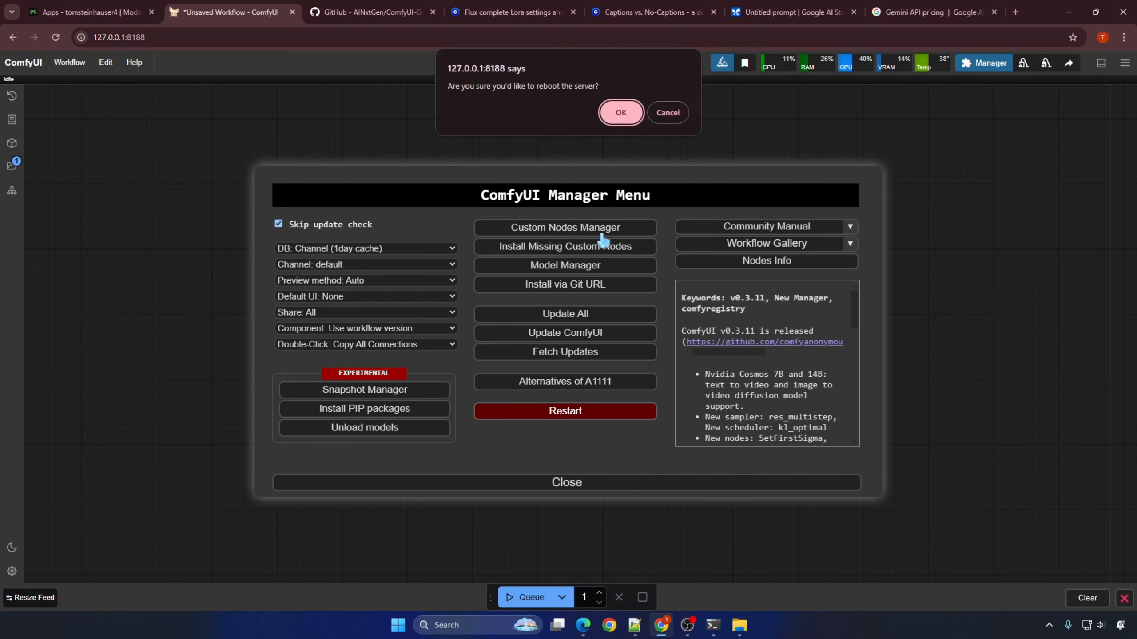
left_click(623, 114)
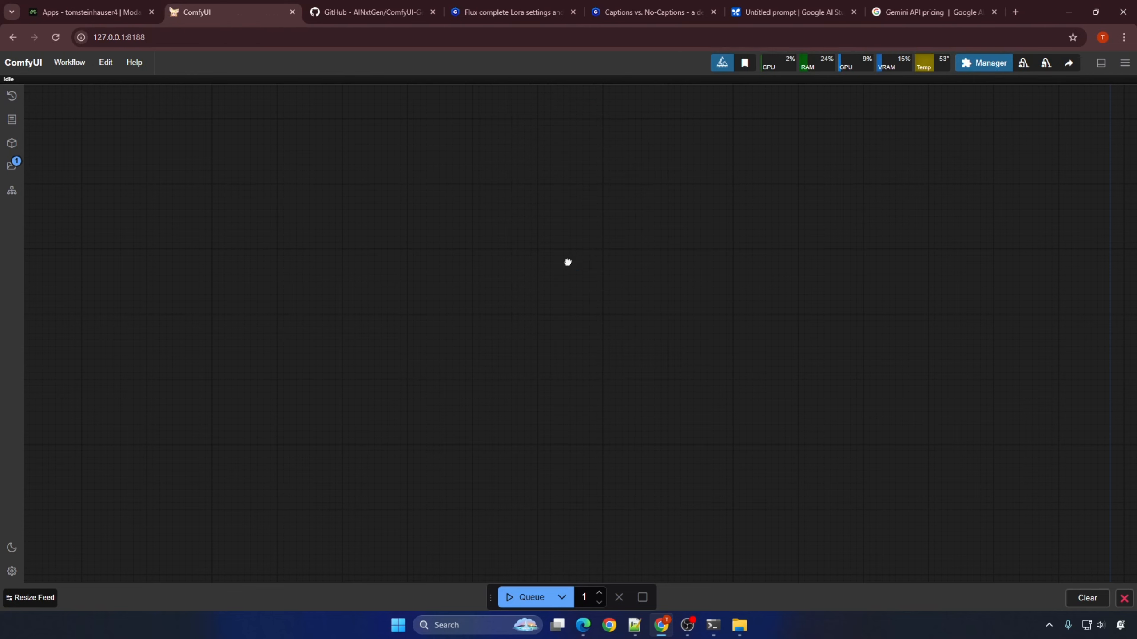
Step: Add a Gemini API node near the middle of the canvas
double_click(568, 262)
type("gemini")
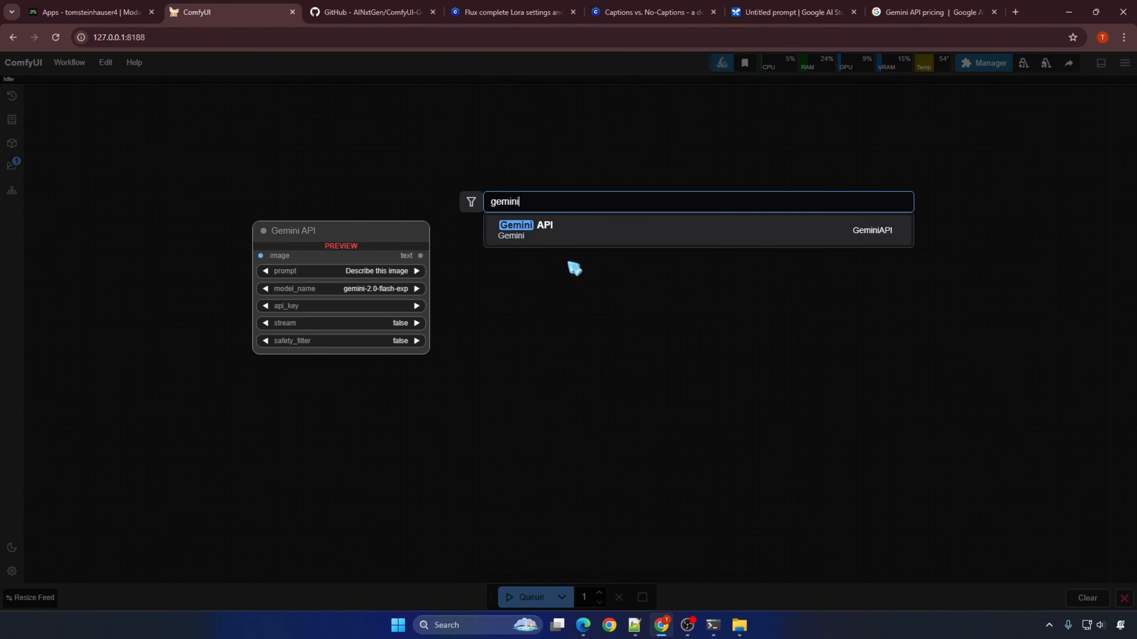
left_click(564, 230)
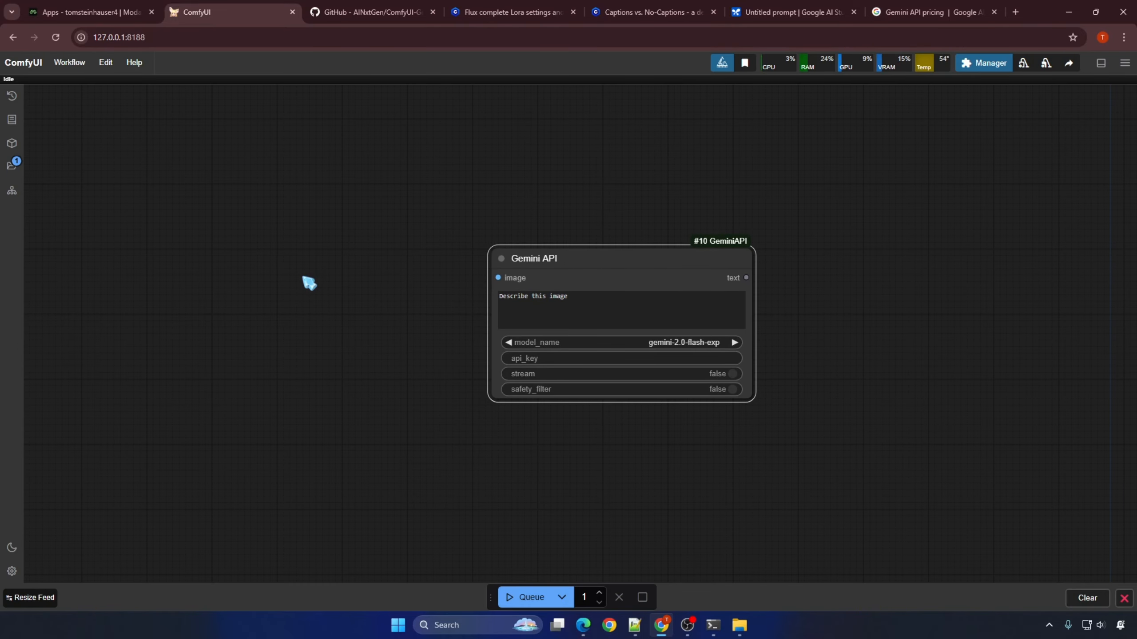
Step: Add a Load Image Batch node before the Gemini API node and connect its image output to the Gemini API image input
double_click(309, 283)
type("image")
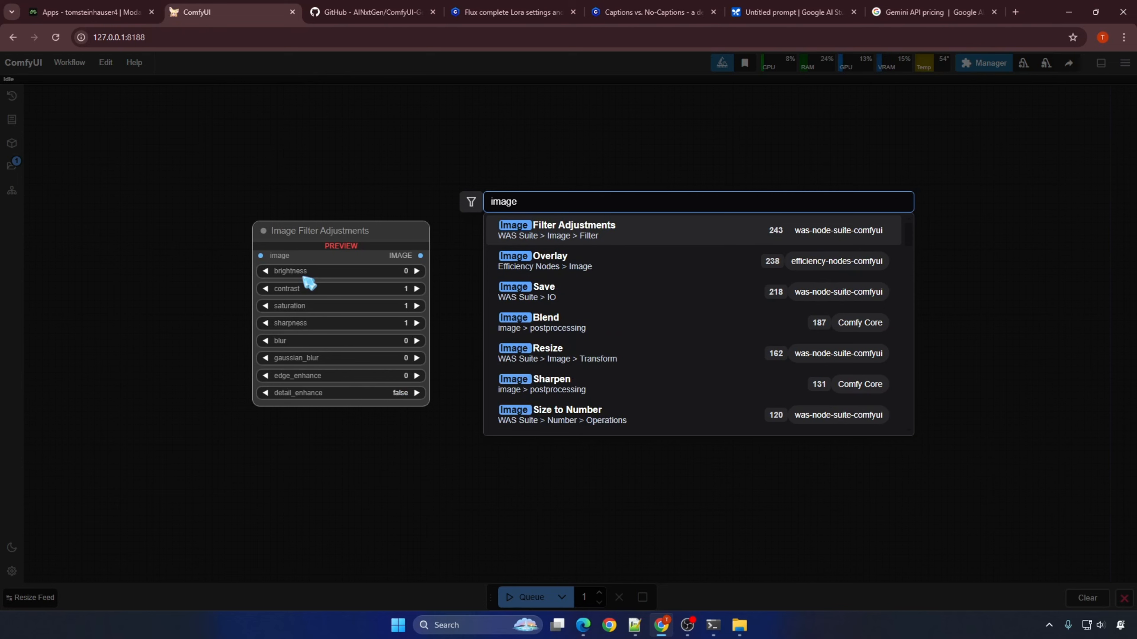
type(" load")
left_click(524, 320)
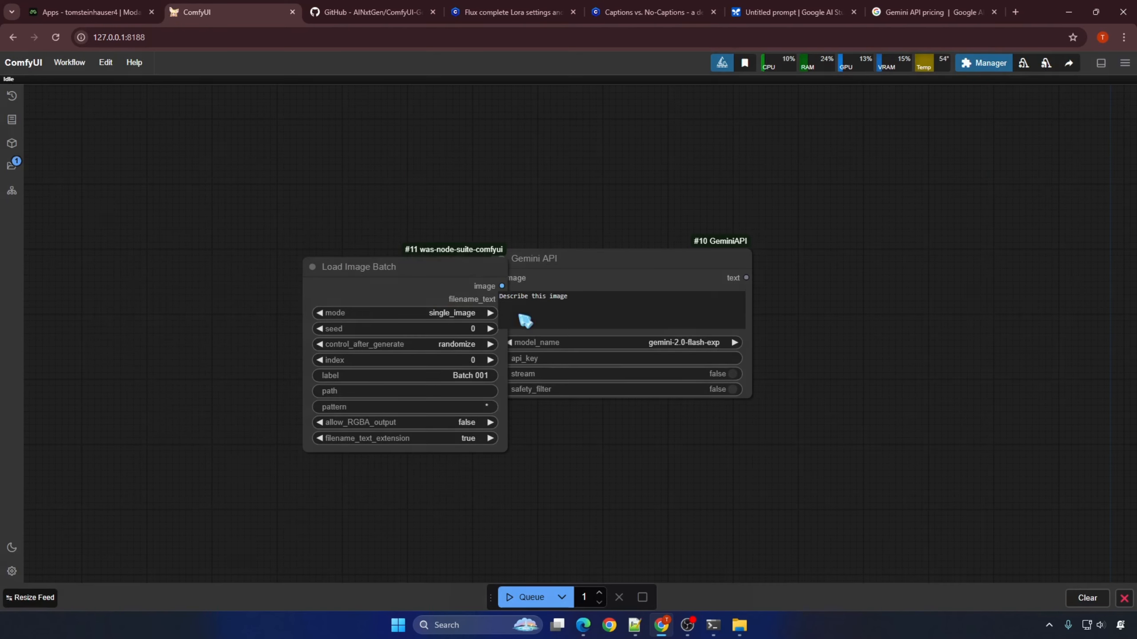
left_click_drag(447, 267, 503, 281)
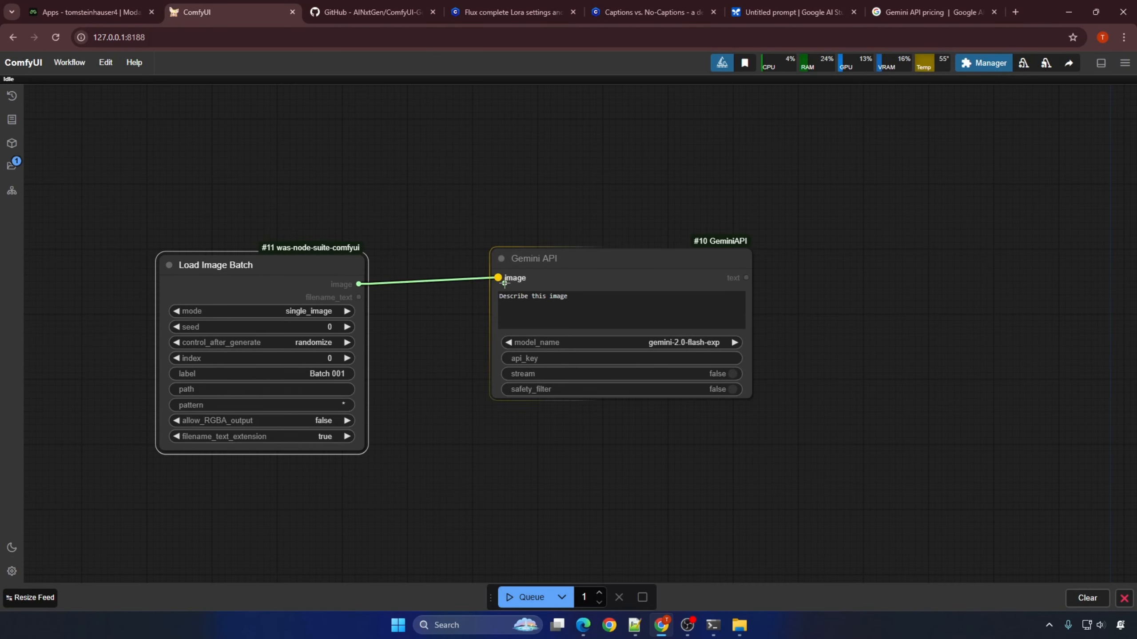
Step: Add the Easy-Use Save Text node after the Gemini API node and connect the Gemini text output to its text input
double_click(828, 281)
type("save t")
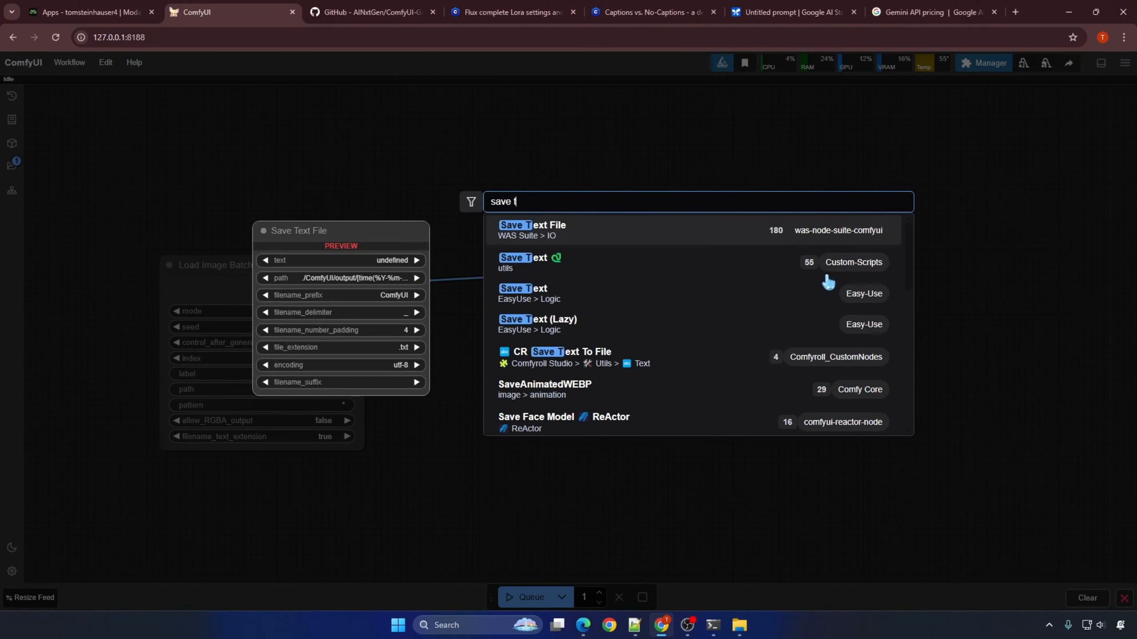
type("ext")
left_click(805, 236)
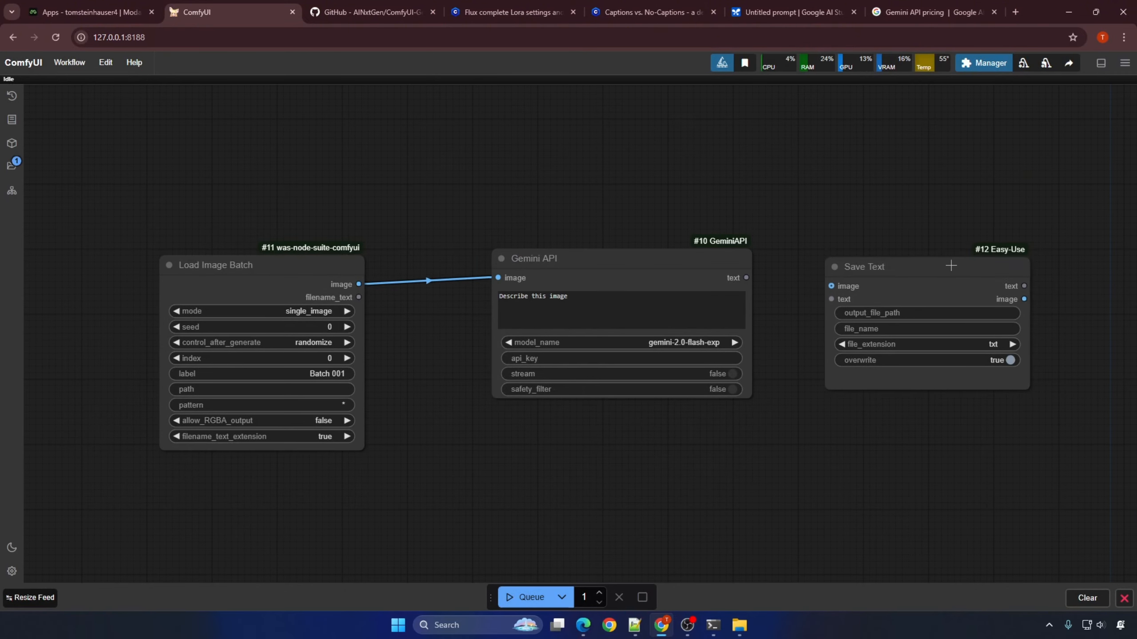
mouse_move(951, 265)
left_mouse_down()
mouse_move(961, 260)
mouse_move(949, 256)
left_mouse_up()
left_click_drag(746, 277, 837, 297)
Step: Set the Load Image Batch mode to incremental_image and filename_text_extension to false
left_click(330, 298)
left_click(282, 311)
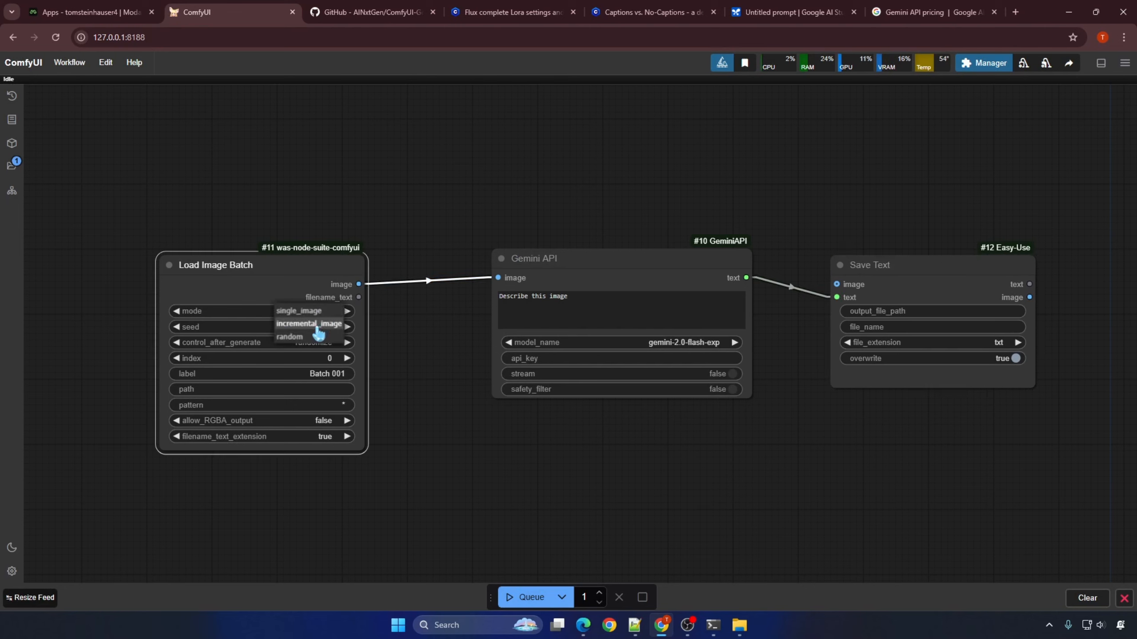
left_click(309, 323)
left_click(318, 437)
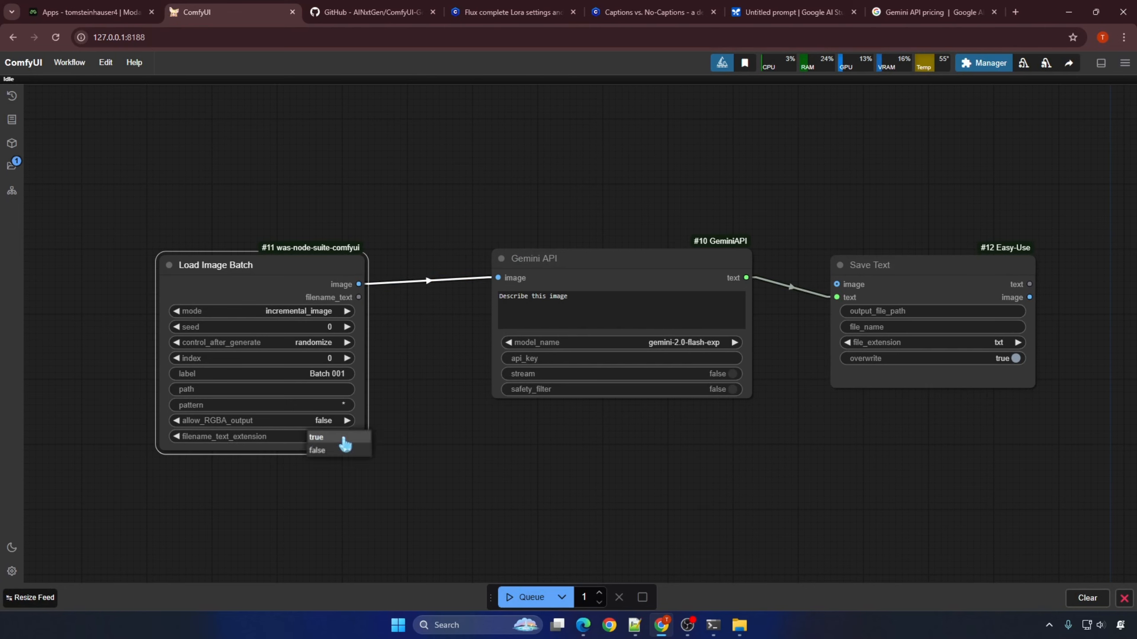
left_click(337, 446)
Step: Convert Save Text's file_name widget to an input and connect Load Image Batch's filename_text output to it
right_click(935, 372)
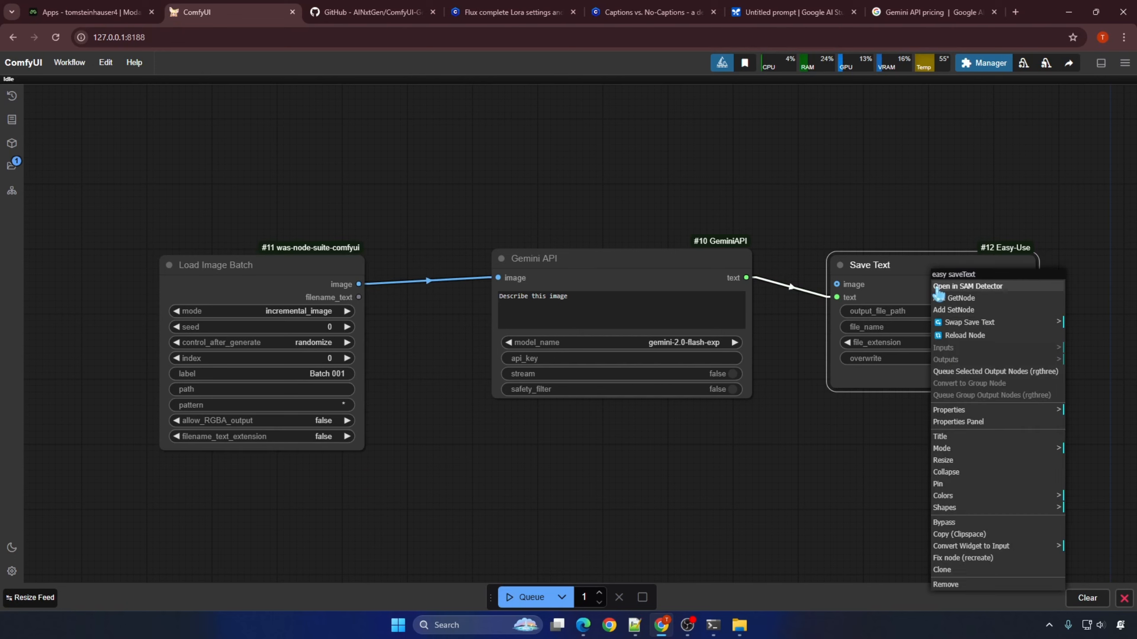
left_click(960, 550)
left_click(1064, 558)
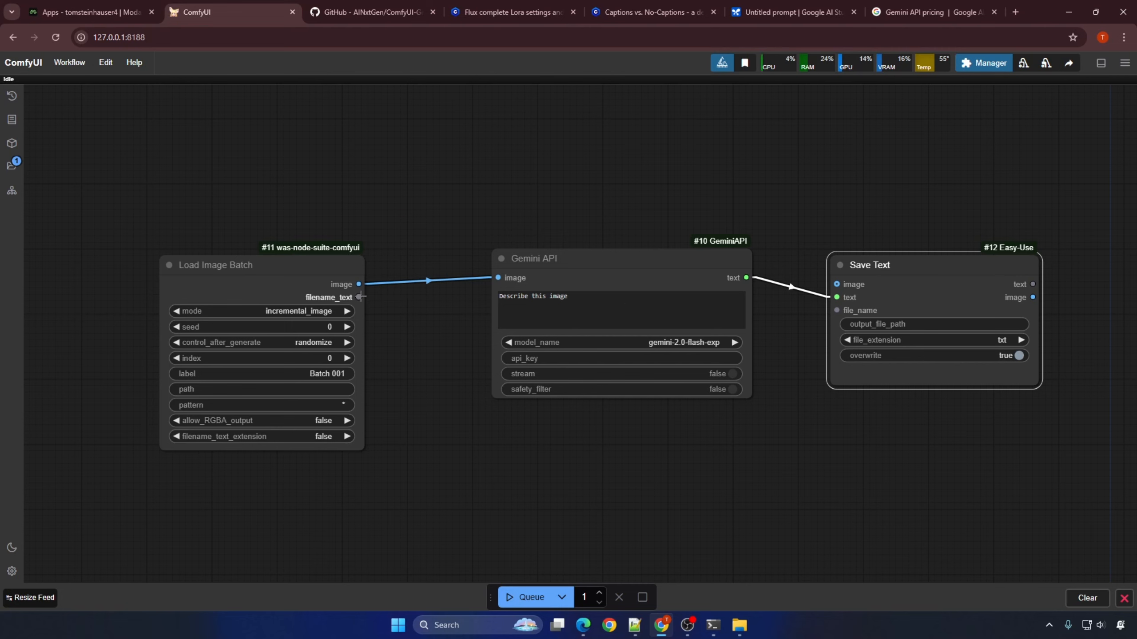
left_click_drag(359, 297, 836, 310)
Step: Choose gemini-2.0-flash-exp as the Gemini API node's model
left_click(690, 343)
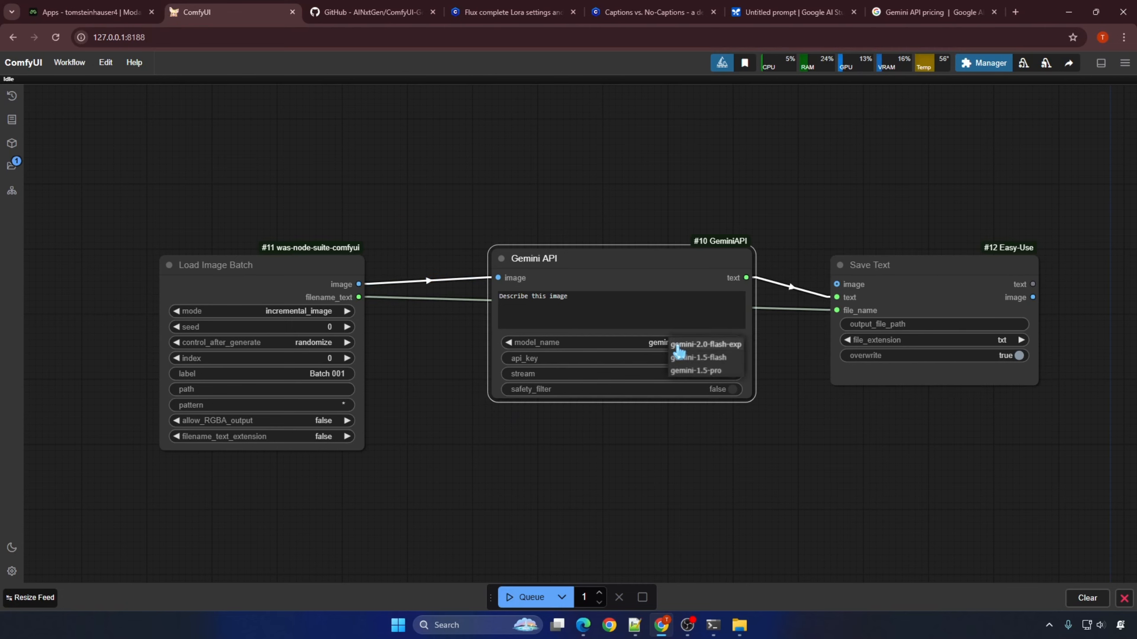
left_click(722, 343)
Step: Duplicate the w0v3n_caption folder on the desktop and place the copy beside the Result folder
key("super+d")
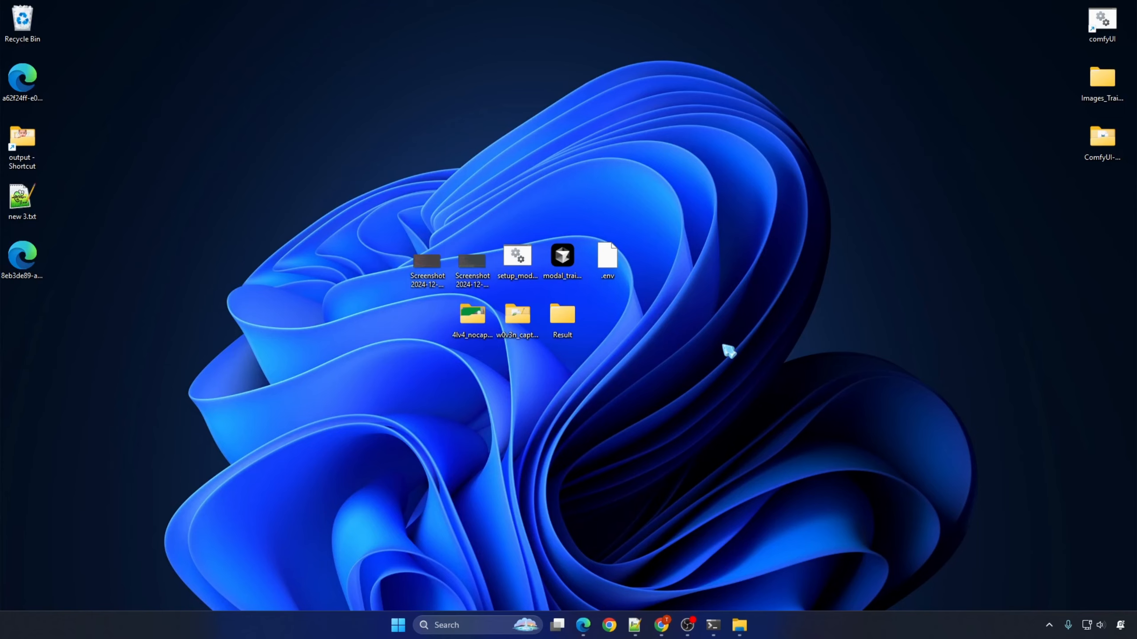
right_click(528, 322)
left_click(584, 335)
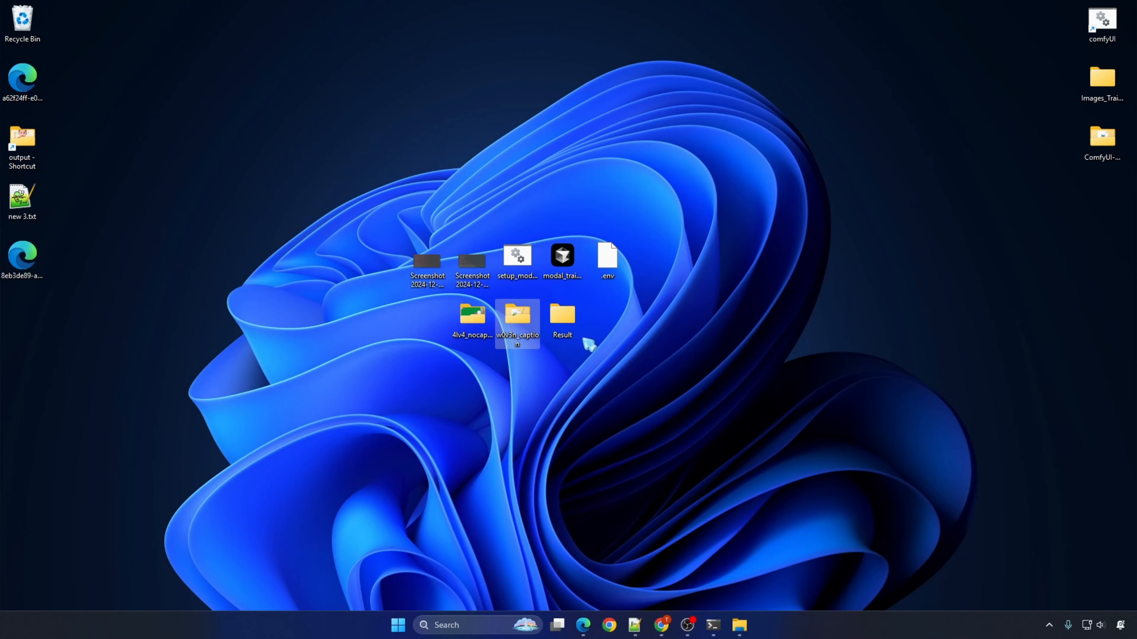
key("ctrl+v")
left_click_drag(40, 315, 627, 311)
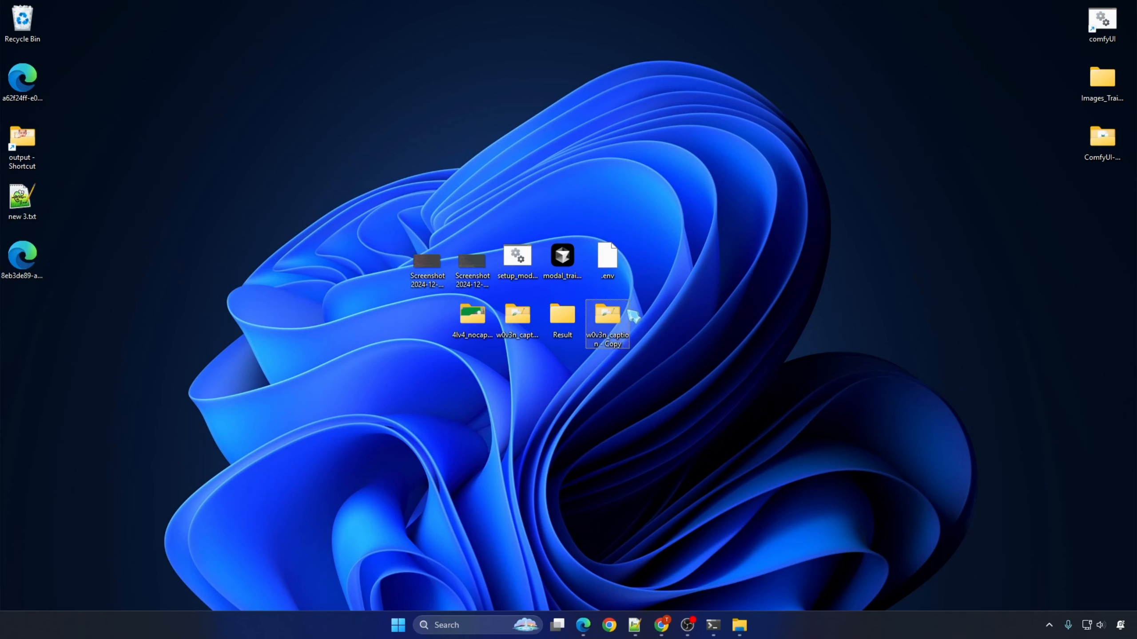
key("F2")
key("Return")
Step: Delete the caption files 1.txt to 18.txt from the w0v3n_caption - Copy folder and return to ComfyUI
double_click(609, 314)
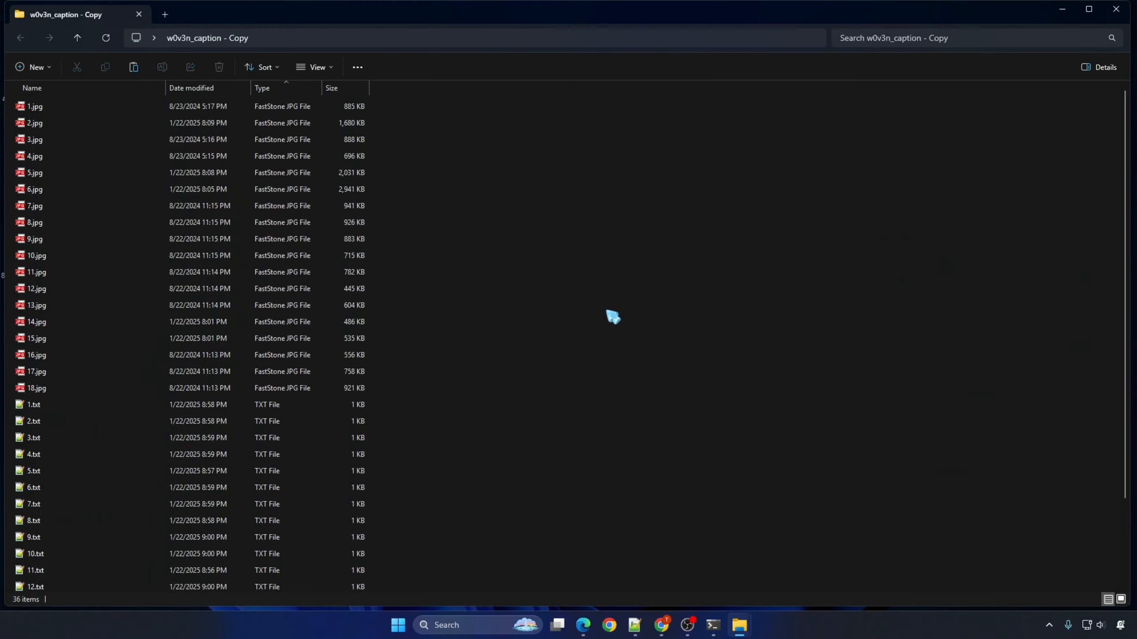
scroll(121, 409, "down", 2)
left_click(84, 586, "shift")
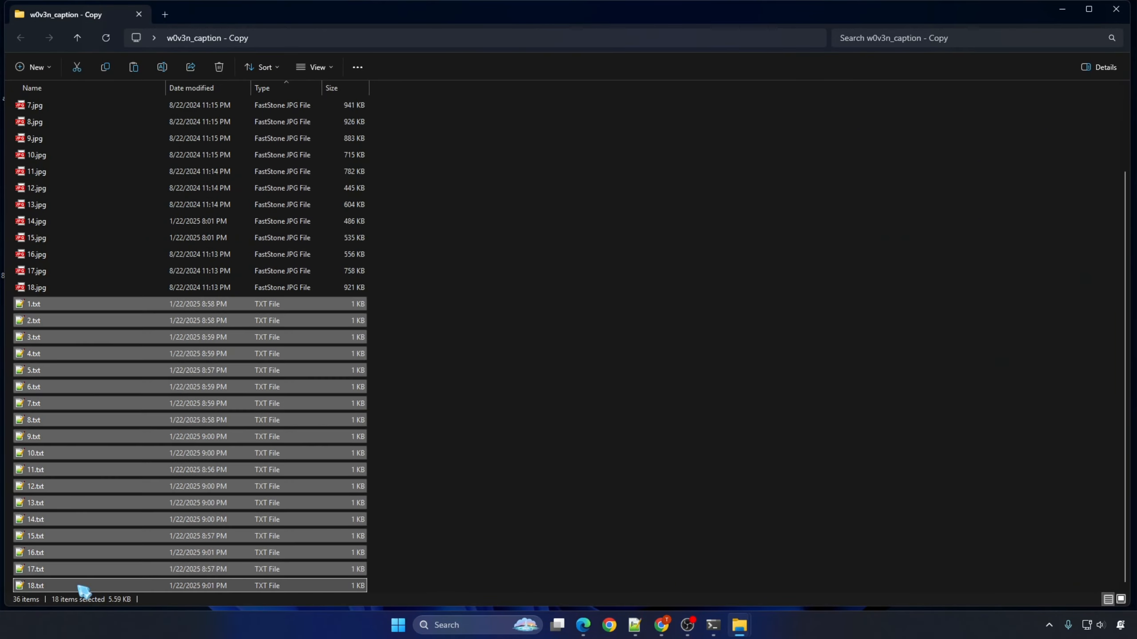
key("Delete")
left_click(365, 37)
left_click(579, 315)
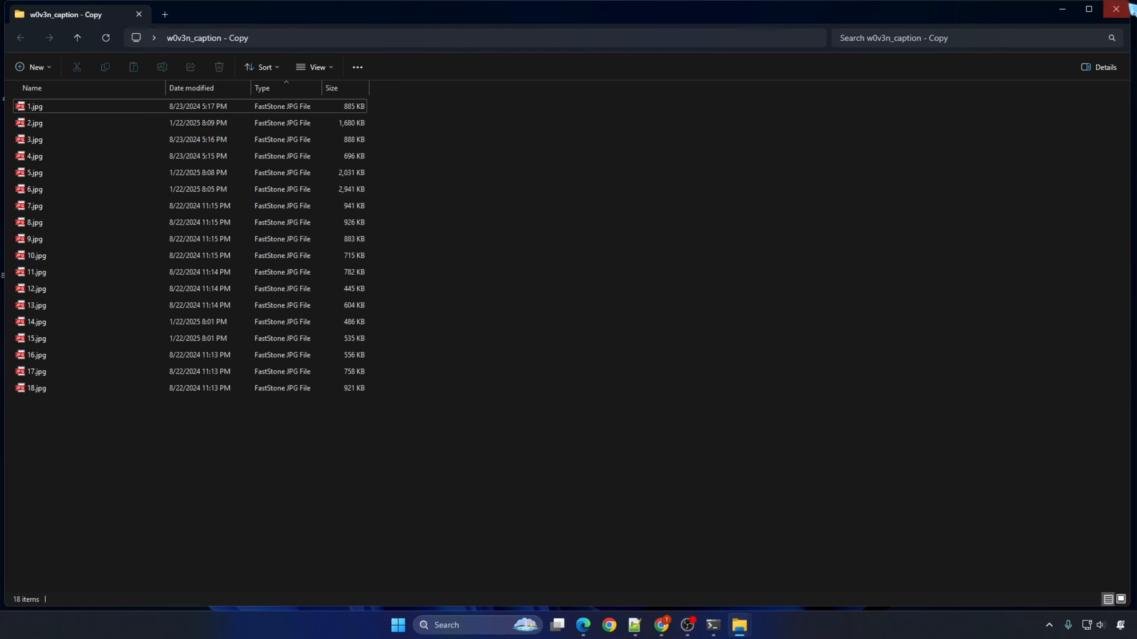
left_click(1116, 9)
left_click(660, 633)
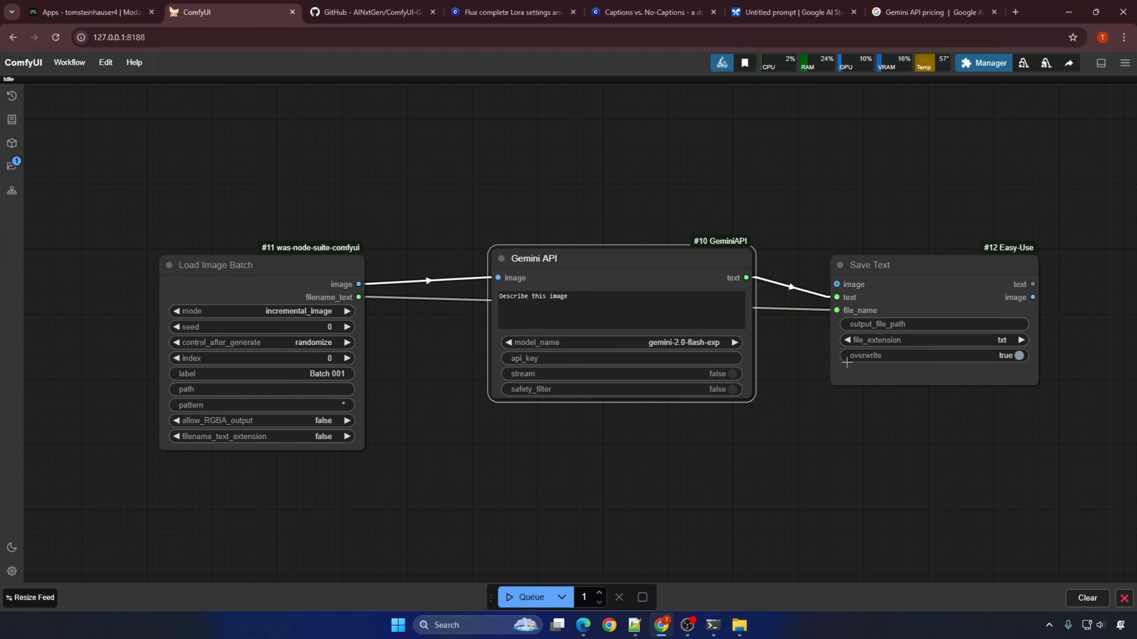
Step: Set Save Text's output_file_path to the path of the w0v3n_caption - Copy folder on the desktop
left_click(876, 323)
key("ctrl+v")
key("Return")
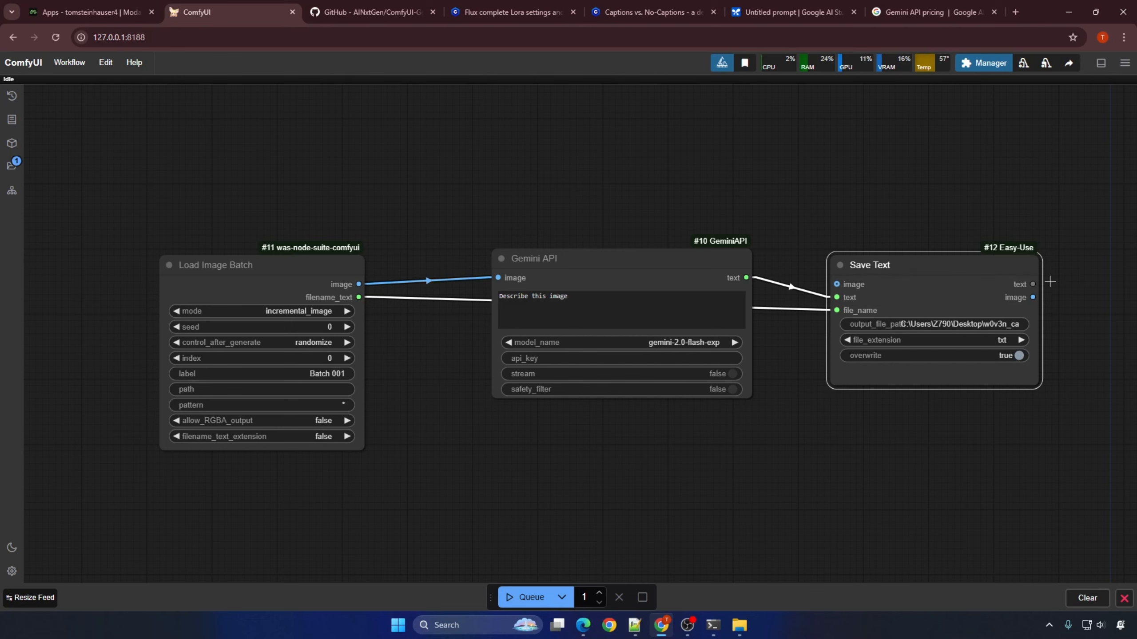
Step: Set Load Image Batch's path to the w0v3n_caption - Copy folder and its control_after_generate to increment
left_click(237, 389)
key("ctrl+v")
key("Return")
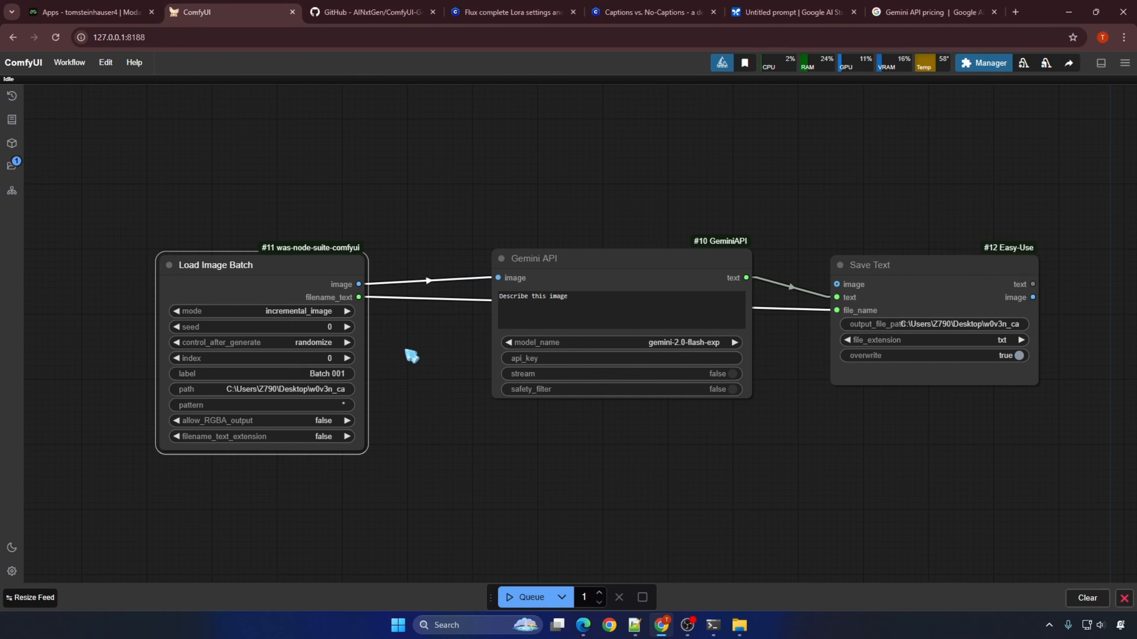
left_click(302, 342)
left_click(308, 354)
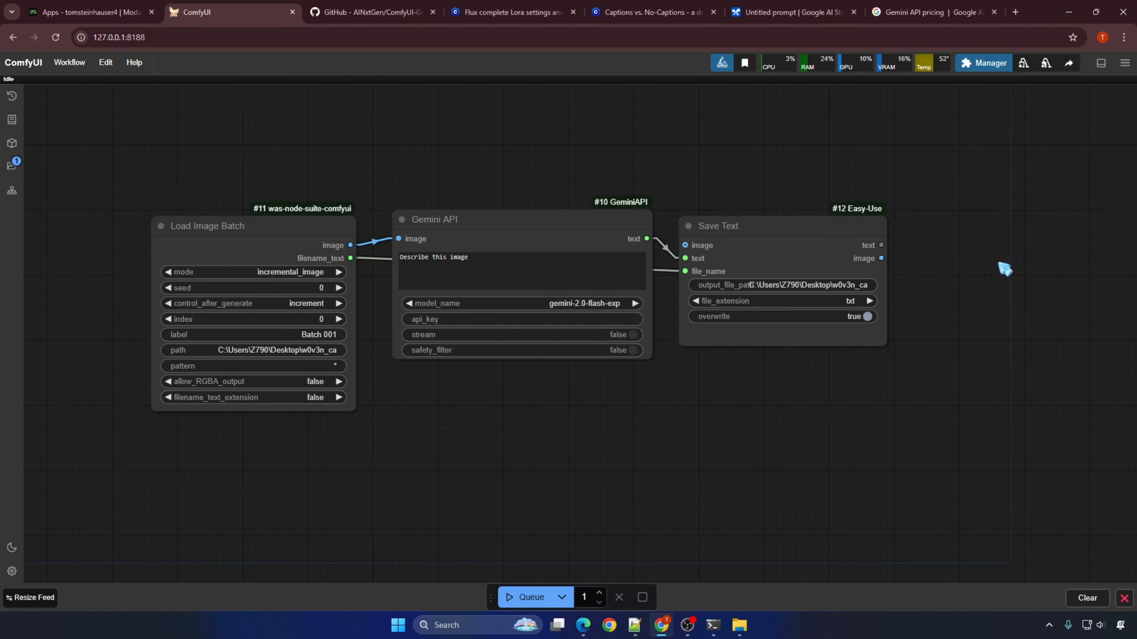
Step: Add a Show Text node fed by Save Text's text output and a Preview Image node fed by Load Image Batch's image output
left_click_drag(884, 245, 915, 237)
left_click(942, 296)
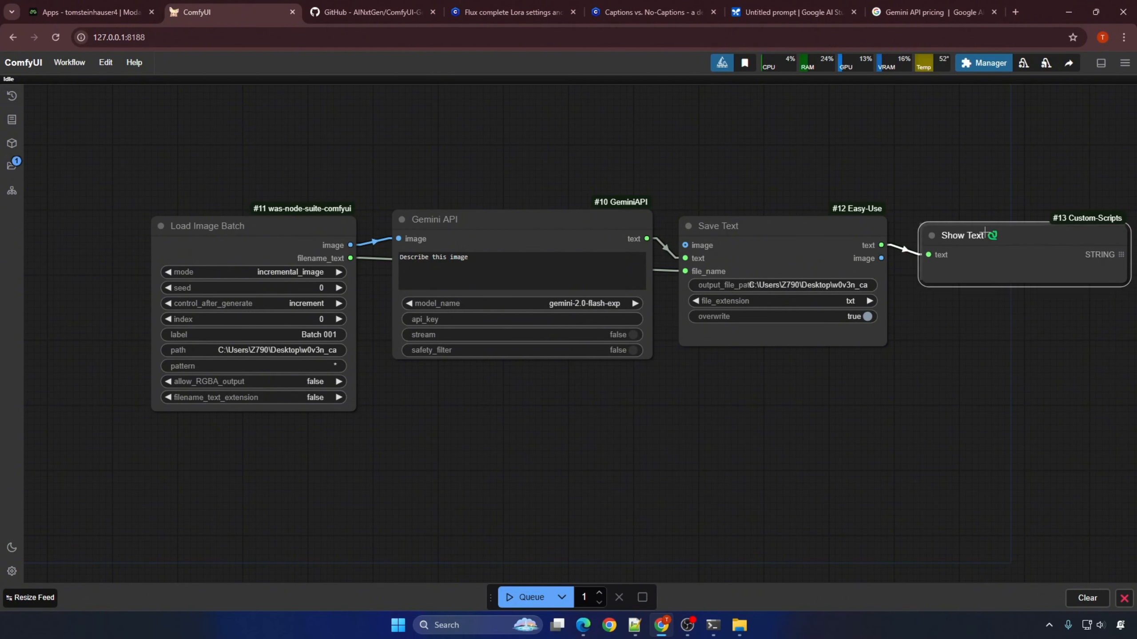
left_click_drag(978, 323, 907, 313)
left_click_drag(278, 235, 855, 344)
left_click(874, 444)
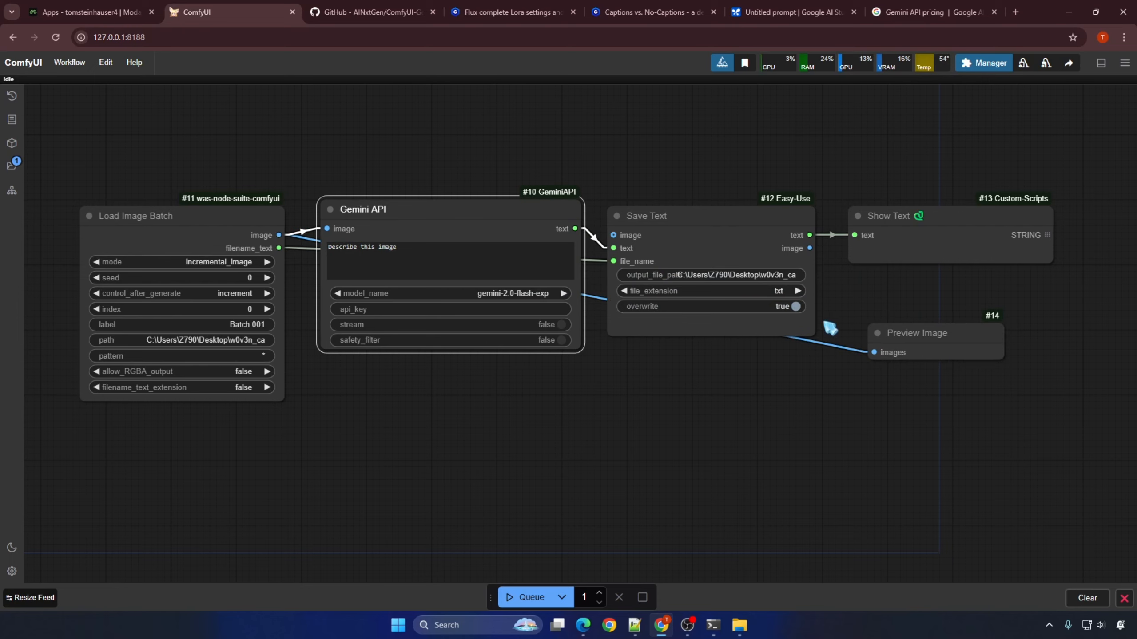
Step: Copy the existing Gemini API key from the API keys page in Google AI Studio
left_click(801, 14)
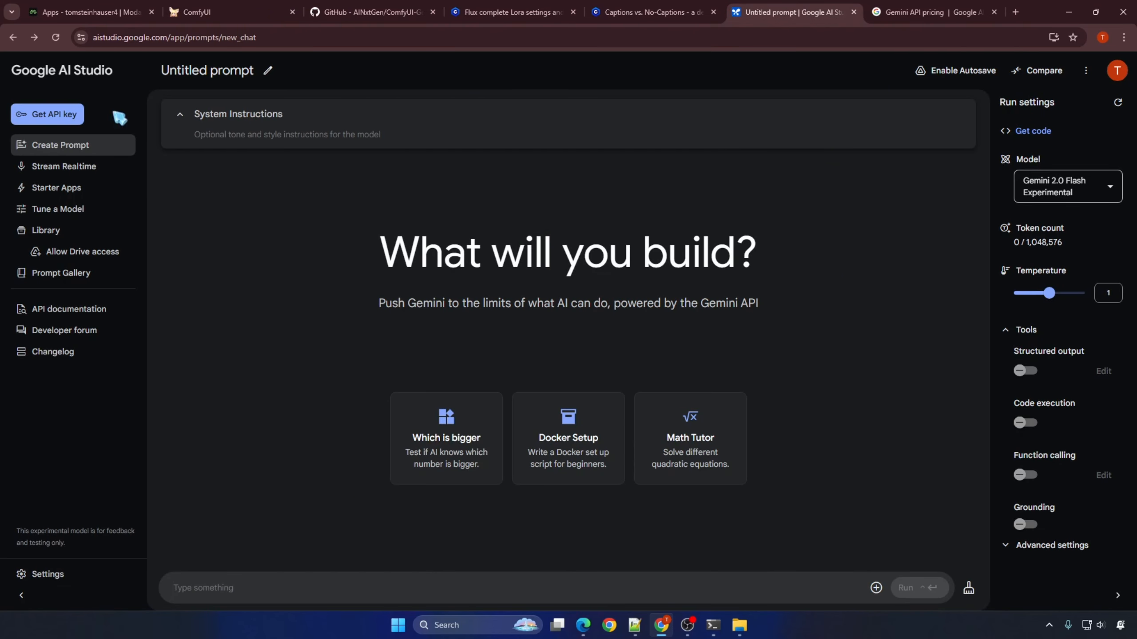
left_click(67, 115)
left_click(415, 372)
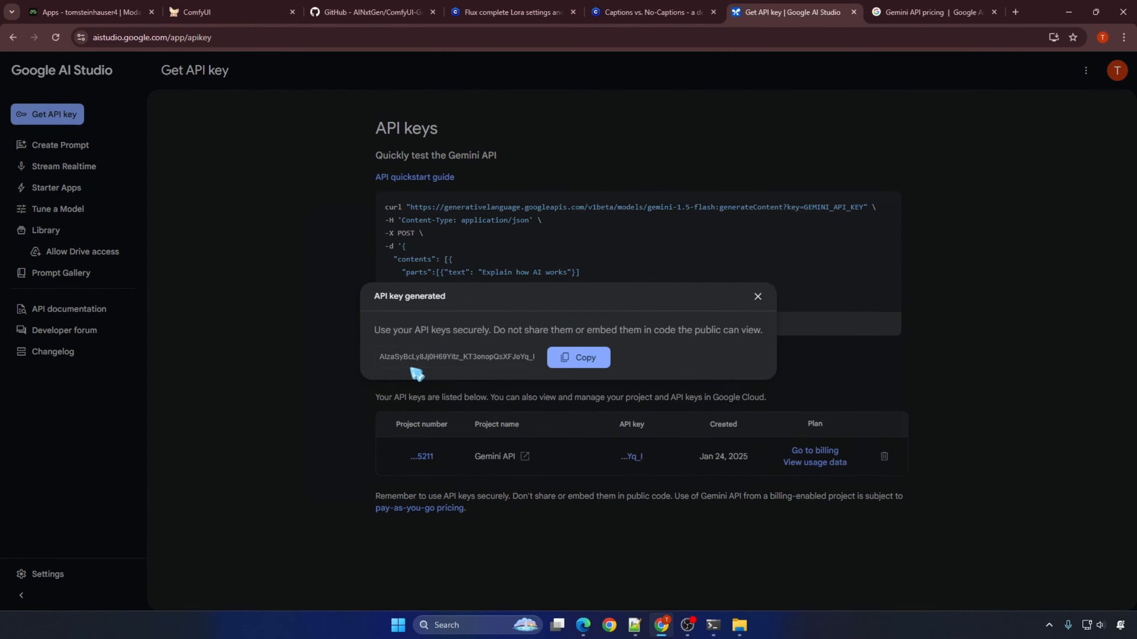
left_click(579, 359)
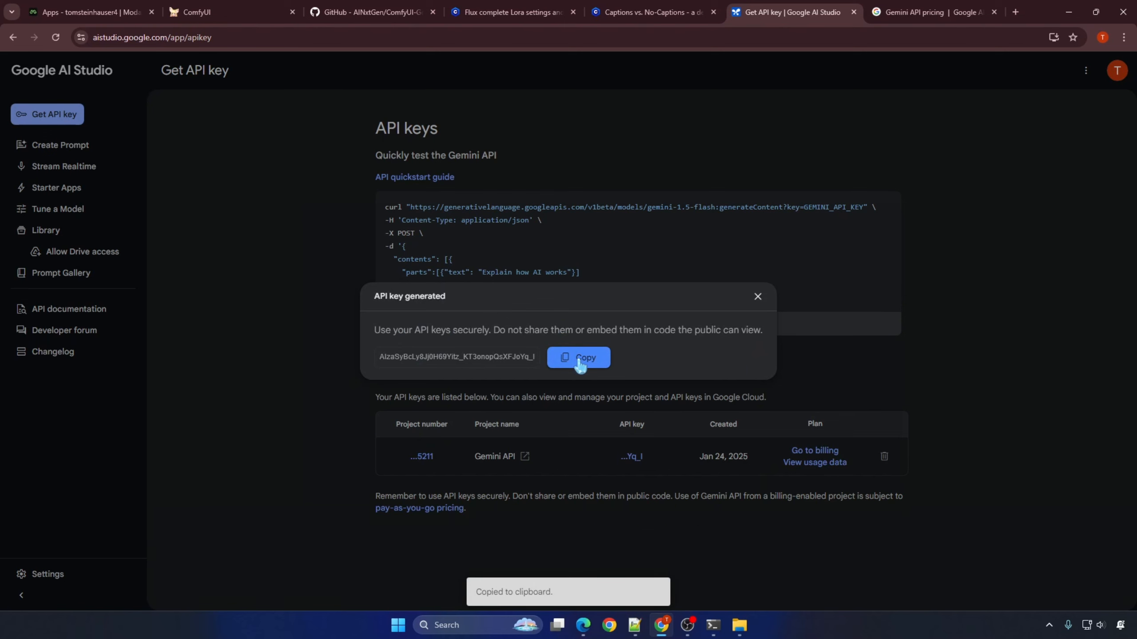
Step: Return to ComfyUI and paste the copied API key into the Gemini API node's api_key
left_click(223, 12)
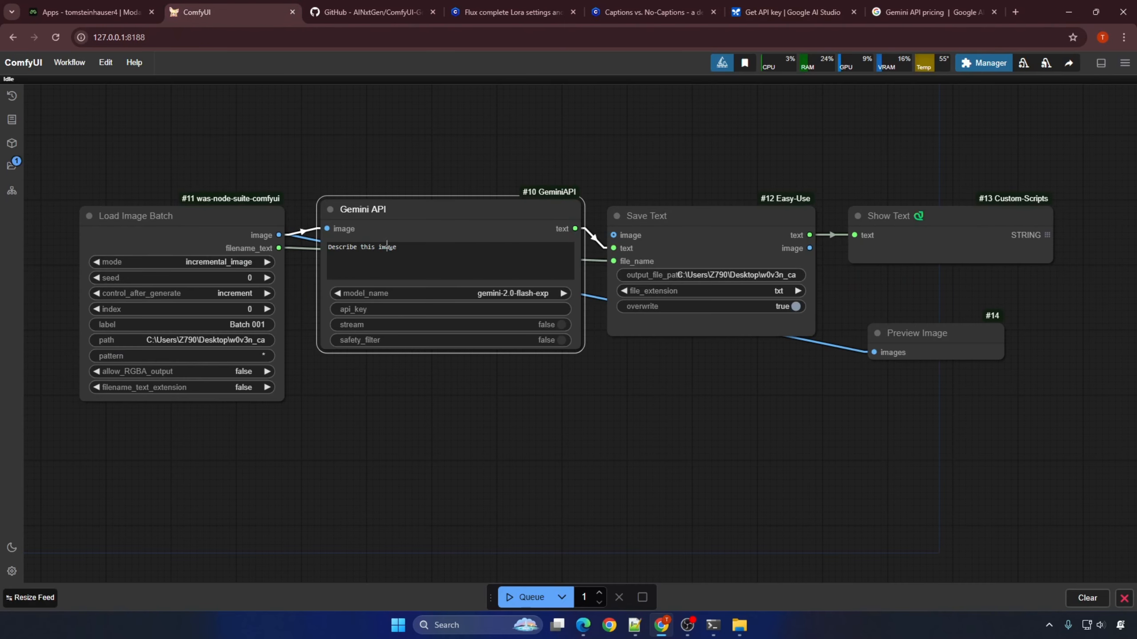
left_click(420, 309)
key("ctrl+v")
left_click(594, 275)
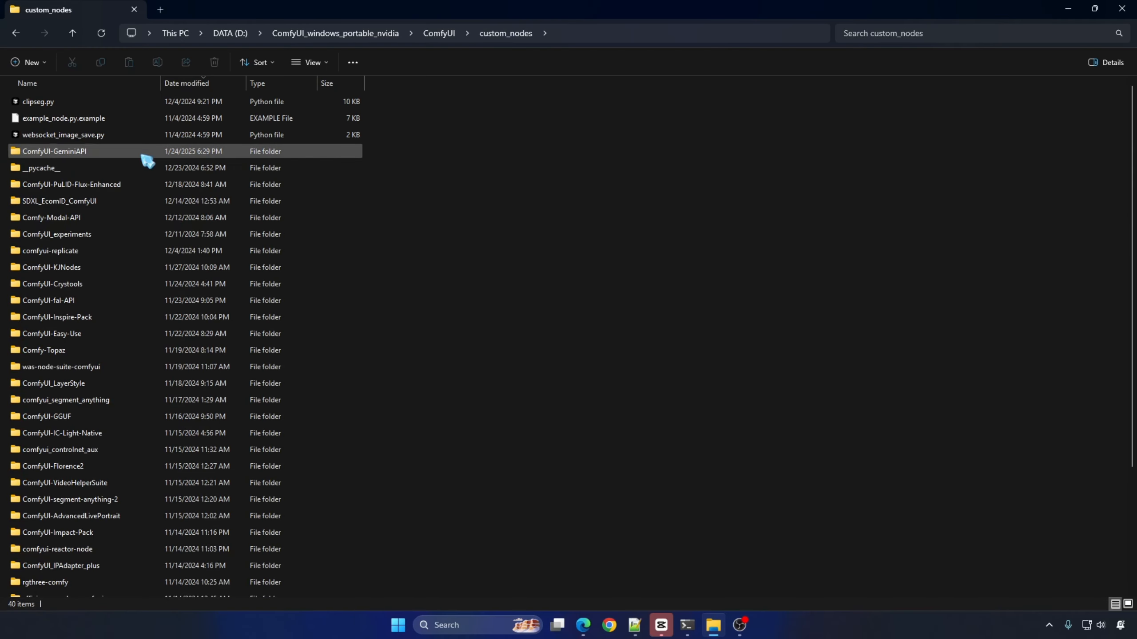
Step: Open config.json from the ComfyUI-GeminiAPI custom node folder in Notepad++ and select the "your key" placeholder of GEMINI_API_KEY
left_click(58, 153)
double_click(58, 153)
left_click(42, 135)
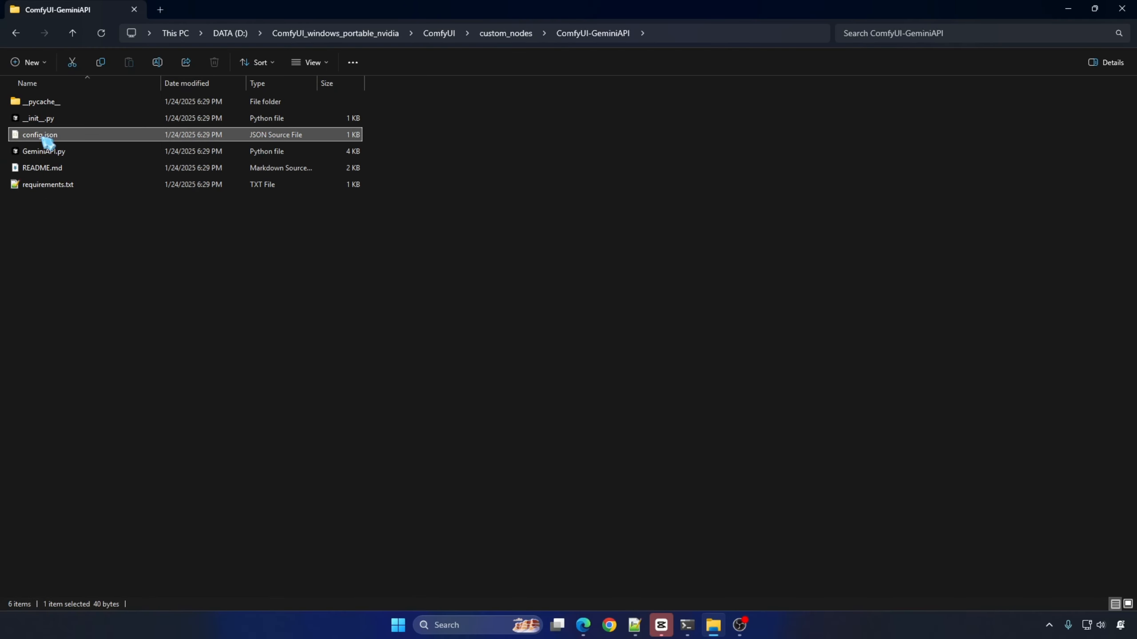
right_click(41, 135)
left_click(105, 340)
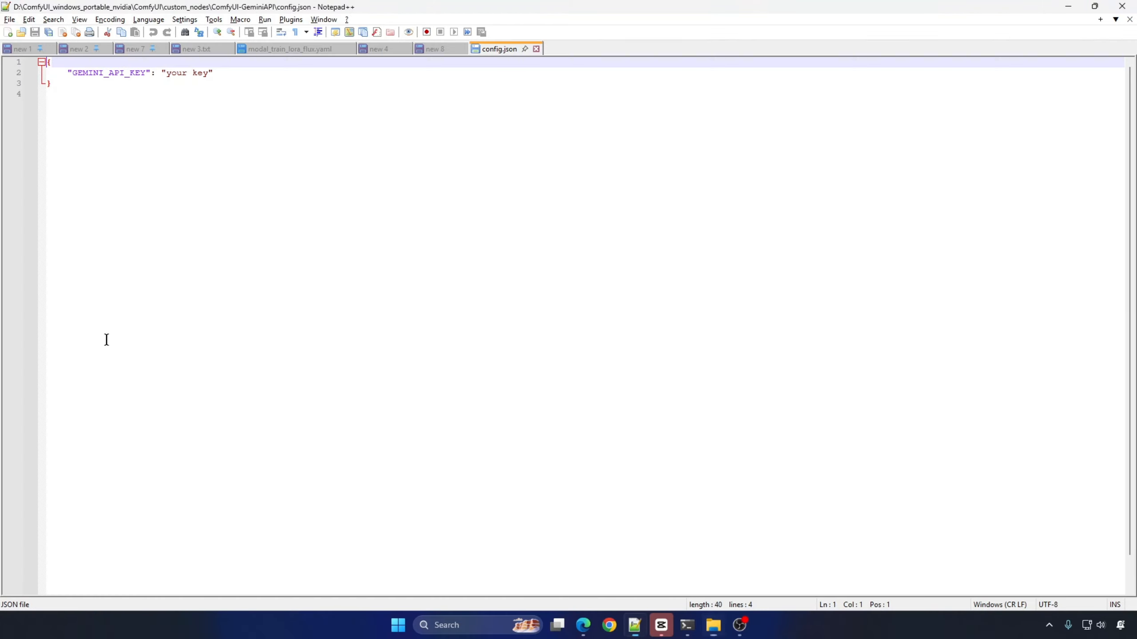
left_click(287, 72)
left_click_drag(165, 72, 209, 72)
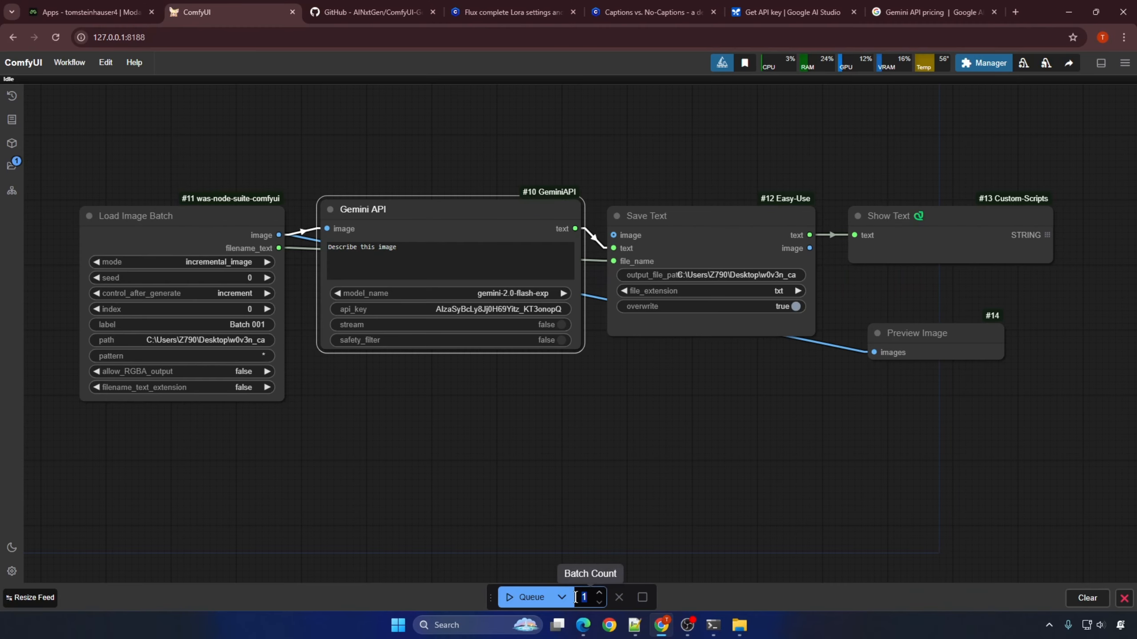
Step: Run the captioning workflow once in ComfyUI and hide the image feed
left_click(526, 597)
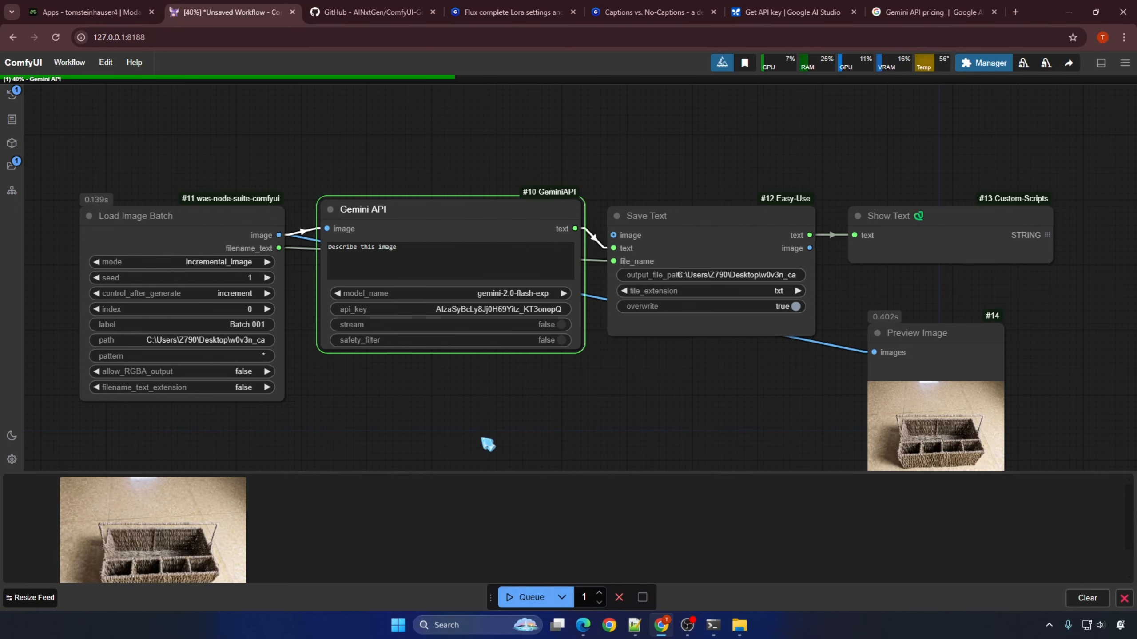
scroll(482, 371, "down", 1)
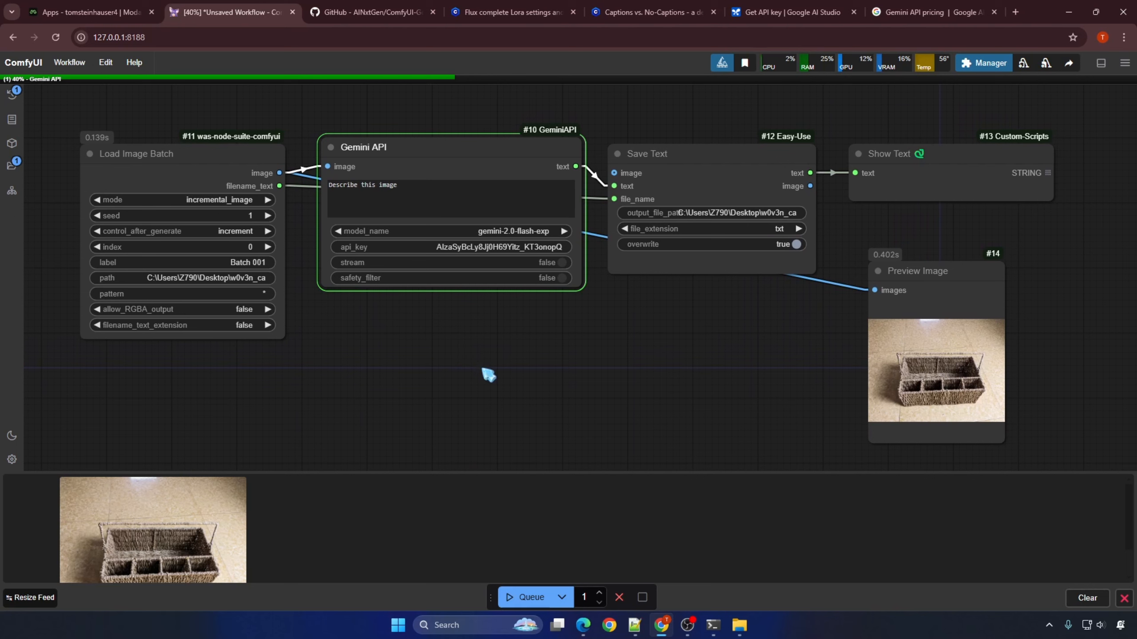
left_click(1125, 599)
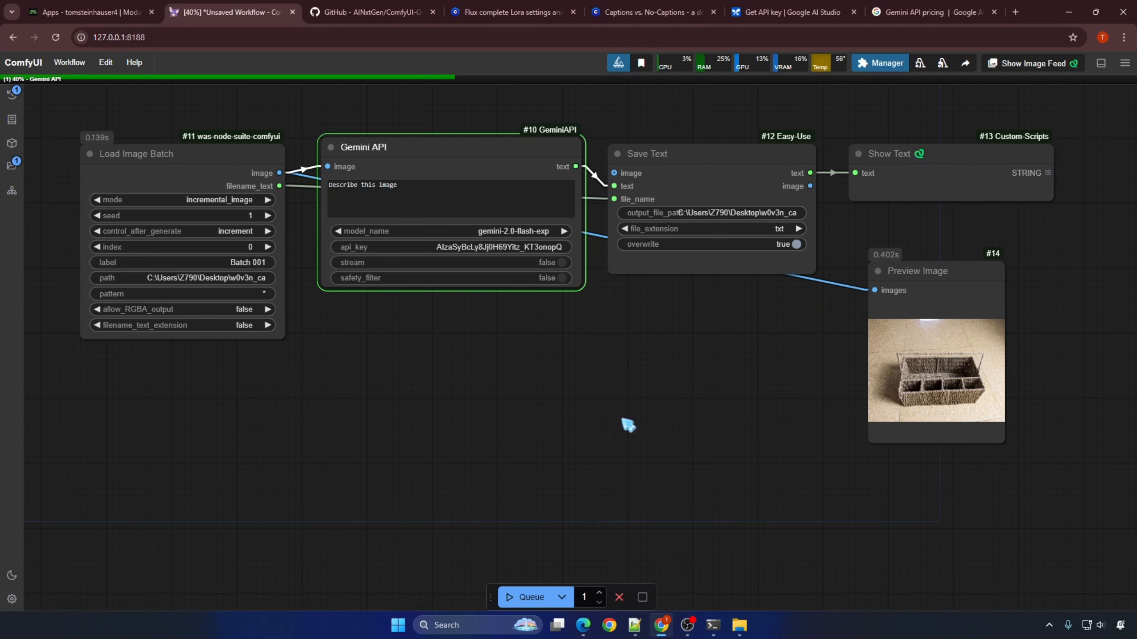
Step: Arrange the output nodes with Preview Image below Show Text, and enlarge Show Text to fit the caption
left_click_drag(919, 270, 690, 328)
left_click_drag(881, 274, 526, 270)
left_click_drag(702, 209, 923, 355)
scroll(721, 141, "up", 2)
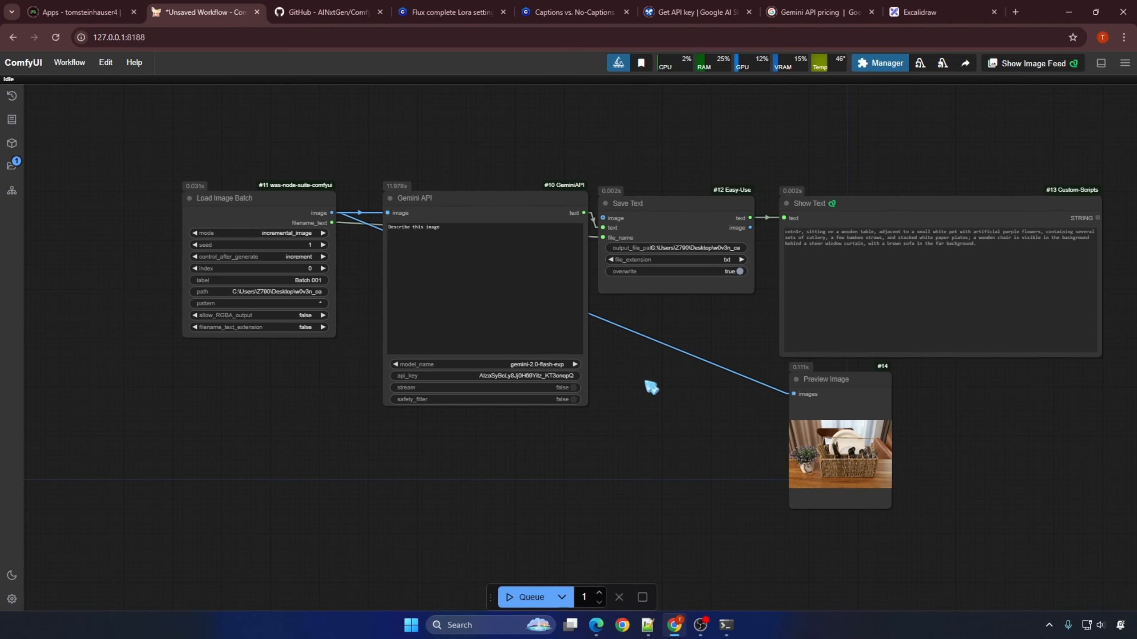
Step: Select the "Describe this image" prompt in the Gemini API node to examine it
left_click_drag(512, 244, 358, 229)
scroll(433, 235, "up", 4)
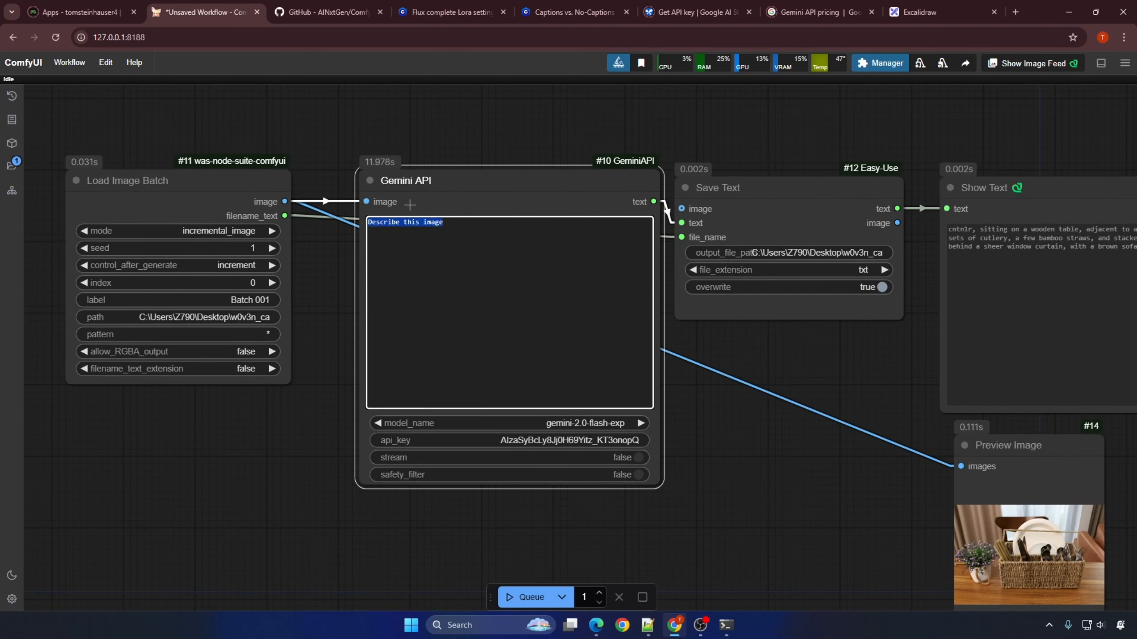
left_click_drag(491, 225, 311, 221)
left_click(452, 228)
Step: View the Civitai articles on Flux LoRA settings and on captions versus no captions
left_click(472, 11)
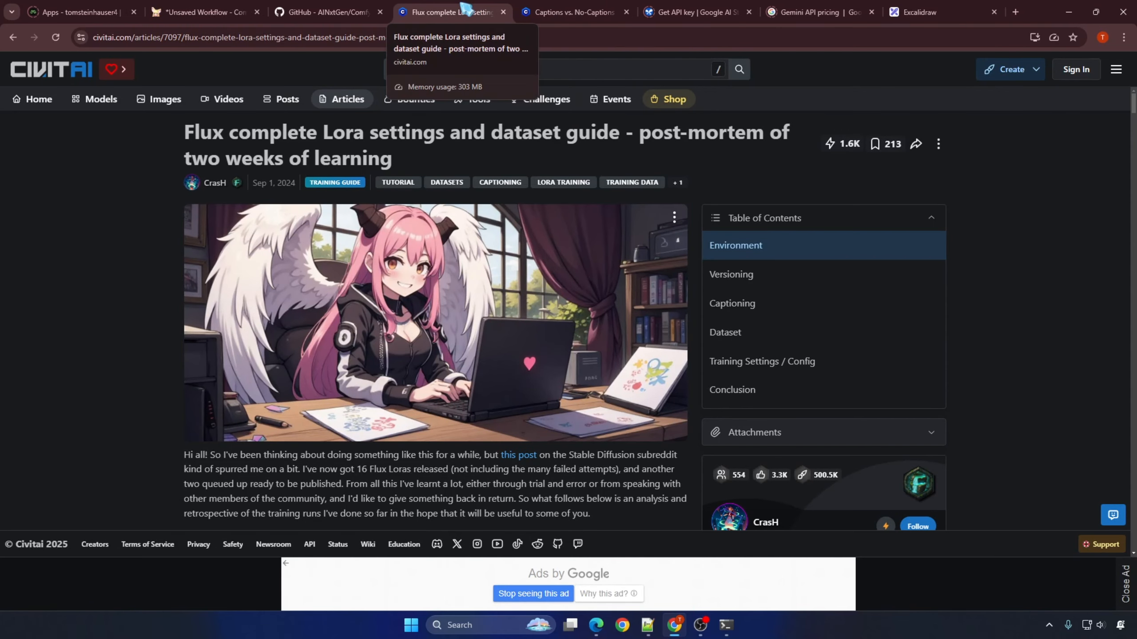
left_click(568, 12)
scroll(152, 215, "down", 4)
scroll(152, 215, "up", 5)
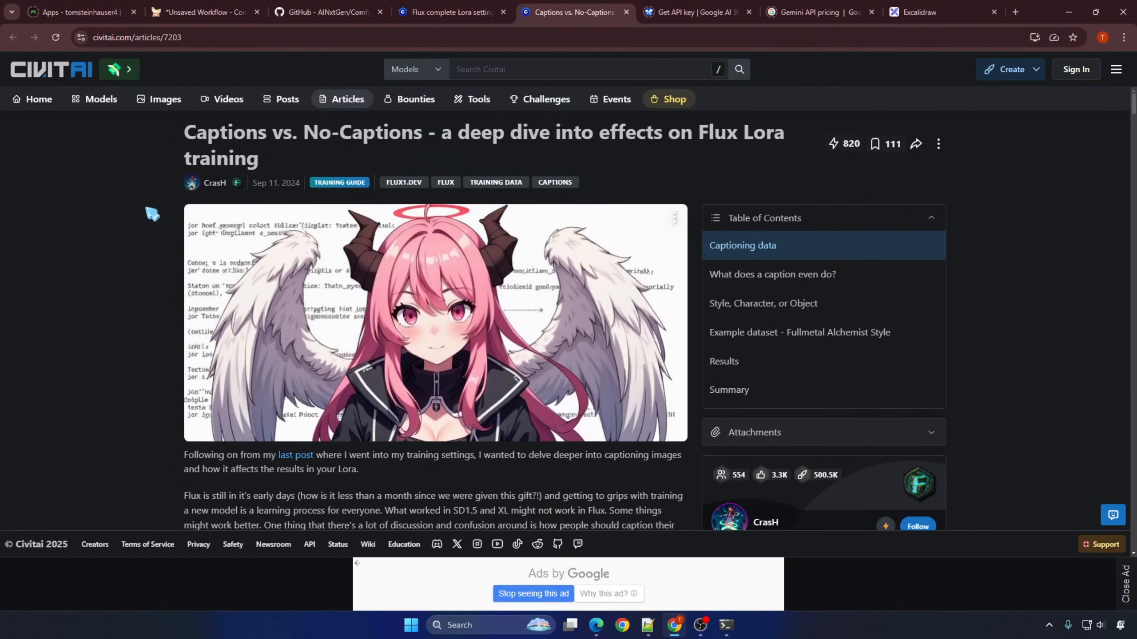
left_click(460, 10)
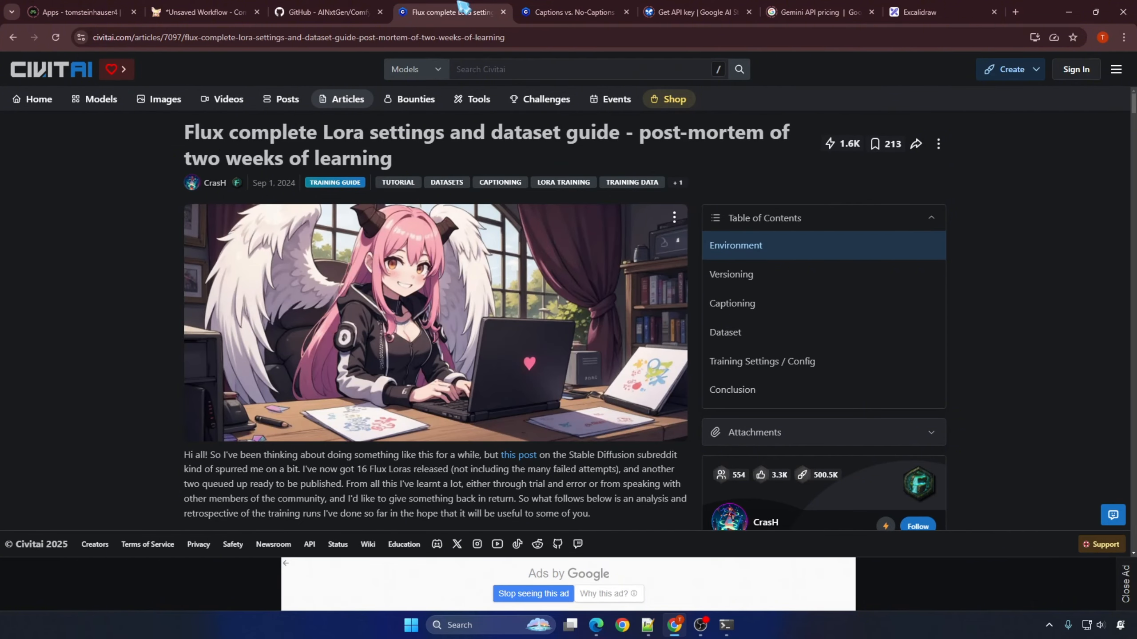
Step: Underline the key phrases of the note comparing captioning to solving for "x" in Excalidraw with red freehand strokes
left_click(917, 12)
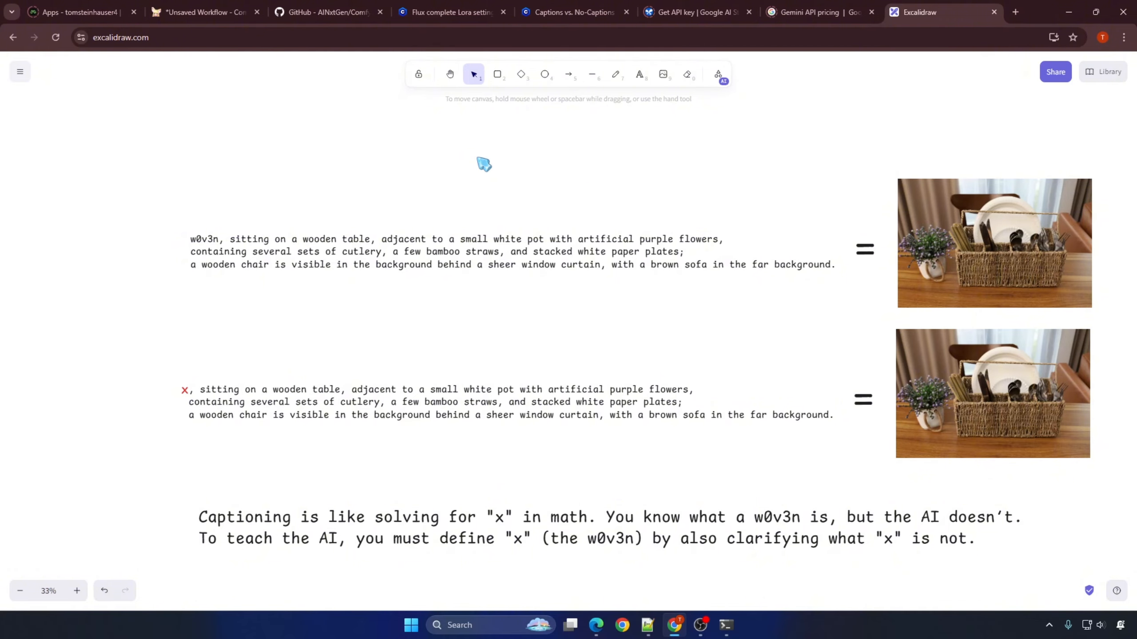
left_click(616, 75)
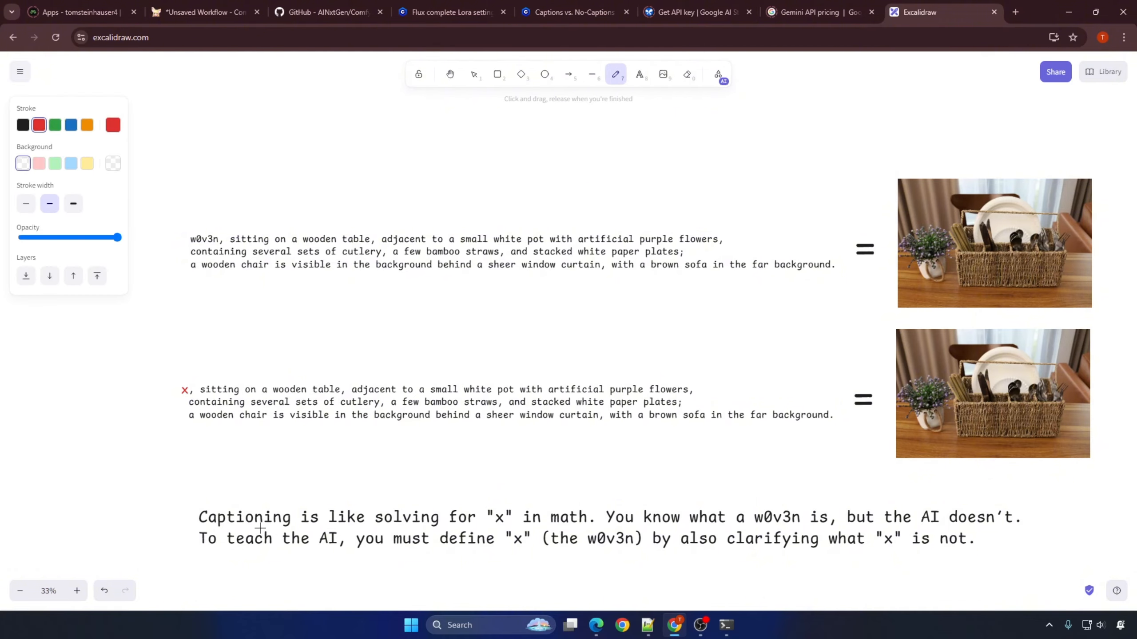
left_click_drag(215, 526, 623, 531)
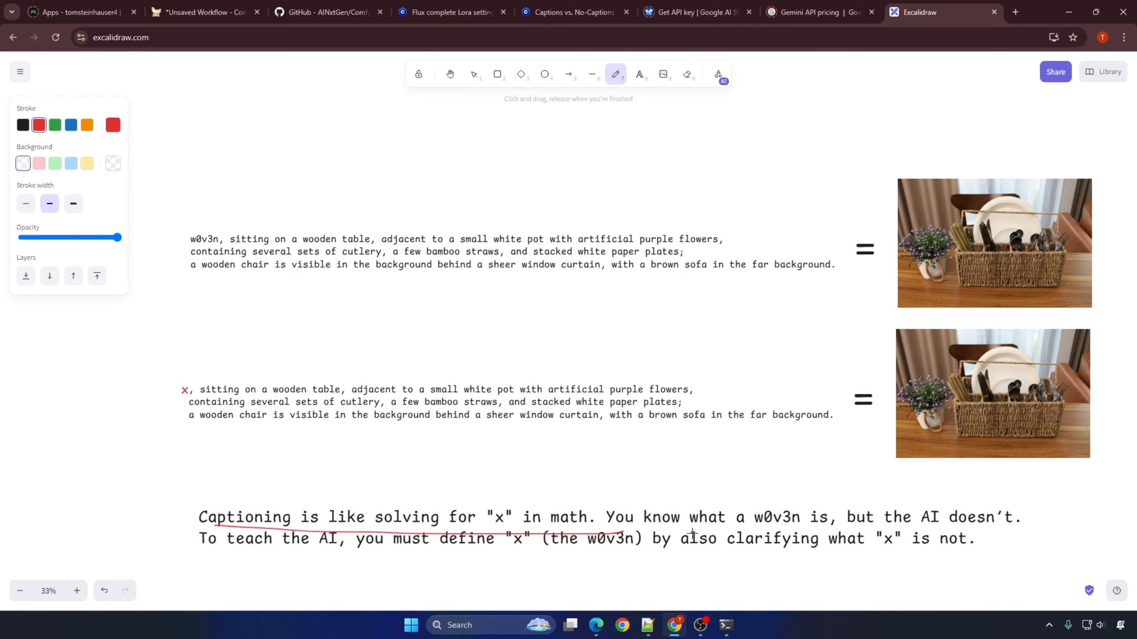
left_click_drag(712, 530, 1007, 527)
left_click_drag(223, 547, 975, 555)
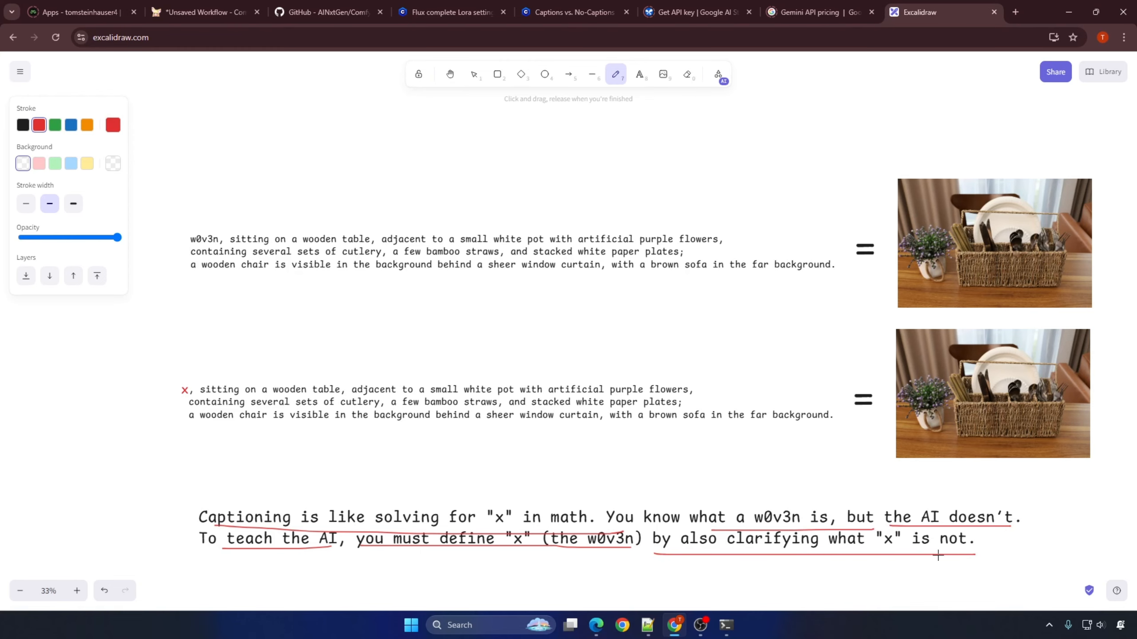
left_click_drag(661, 565, 996, 566)
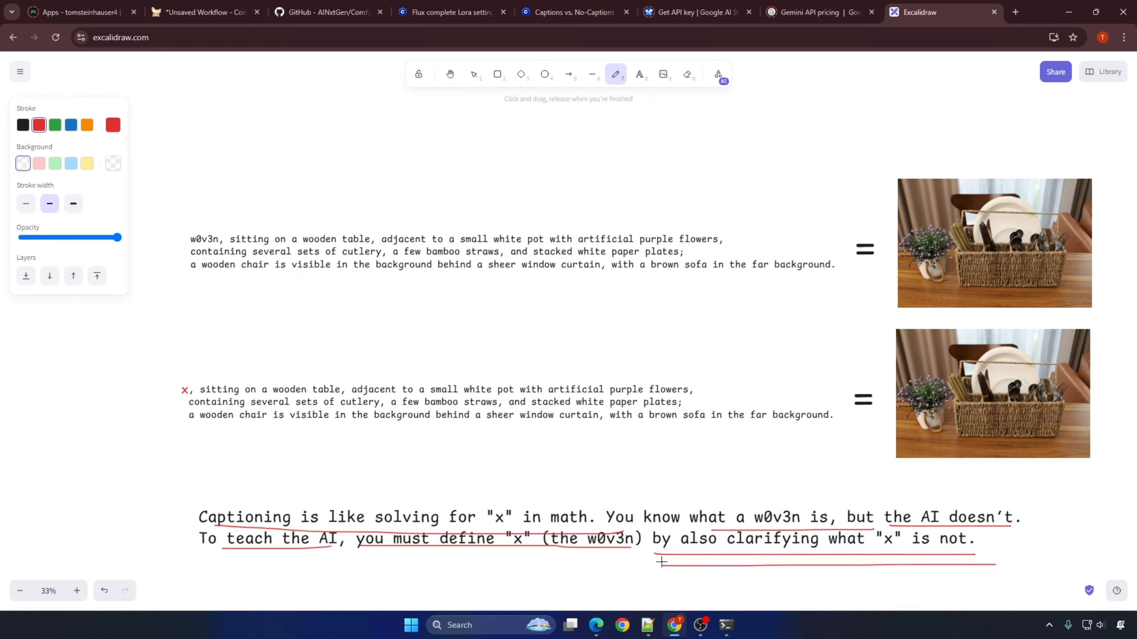
left_click_drag(662, 561, 982, 561)
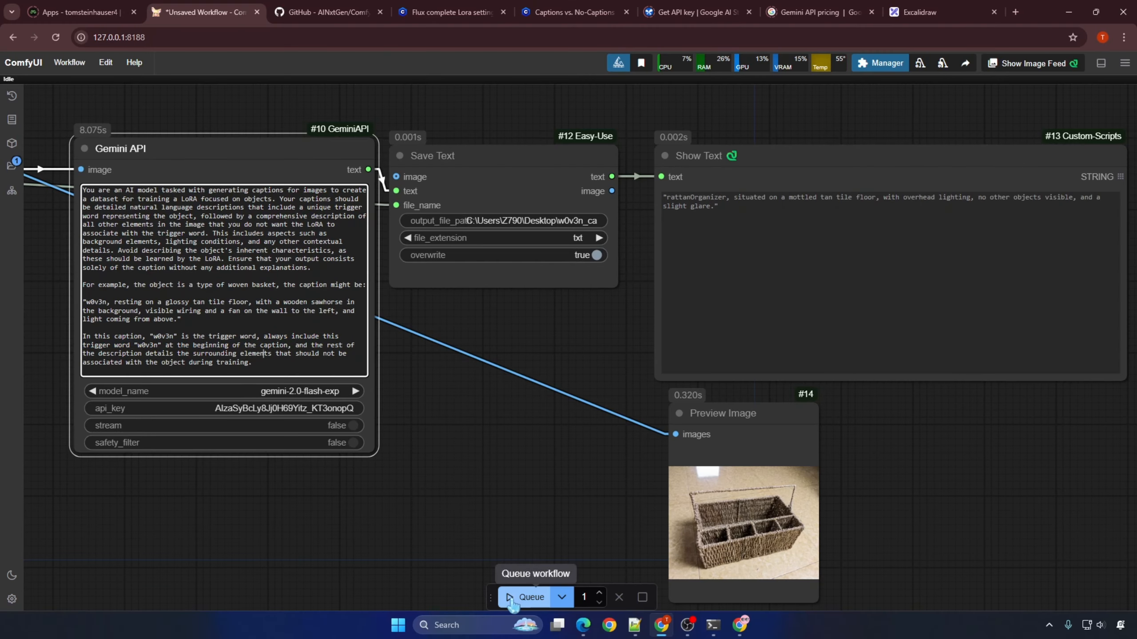
Step: Run the workflow with the LoRA captioning prompt and review the generated caption in Show Text
left_click(511, 601)
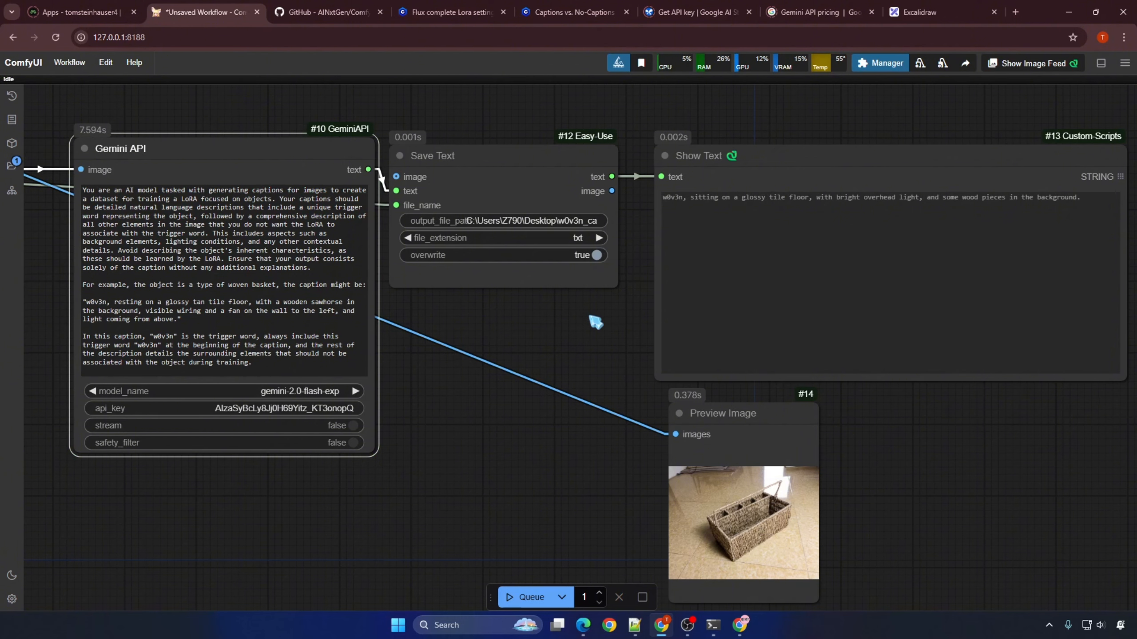
left_click_drag(591, 322, 504, 304)
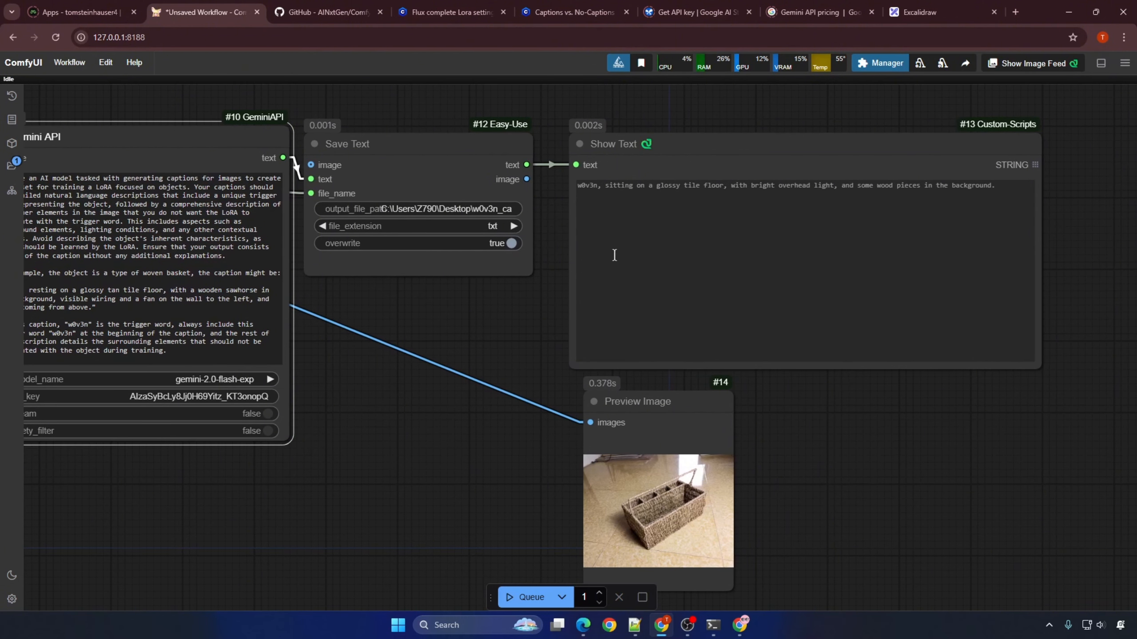
left_click_drag(581, 186, 1014, 184)
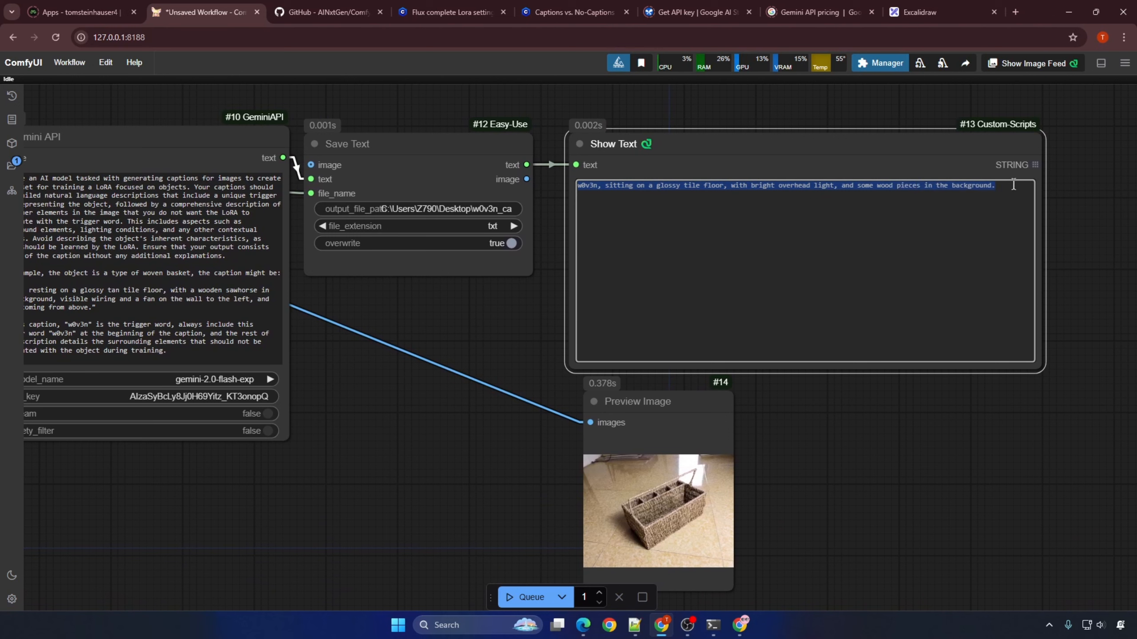
left_click(1016, 186)
left_click(543, 321)
Step: Queue the captioning workflow with a batch count of 18 to caption the whole image folder
left_click(531, 598)
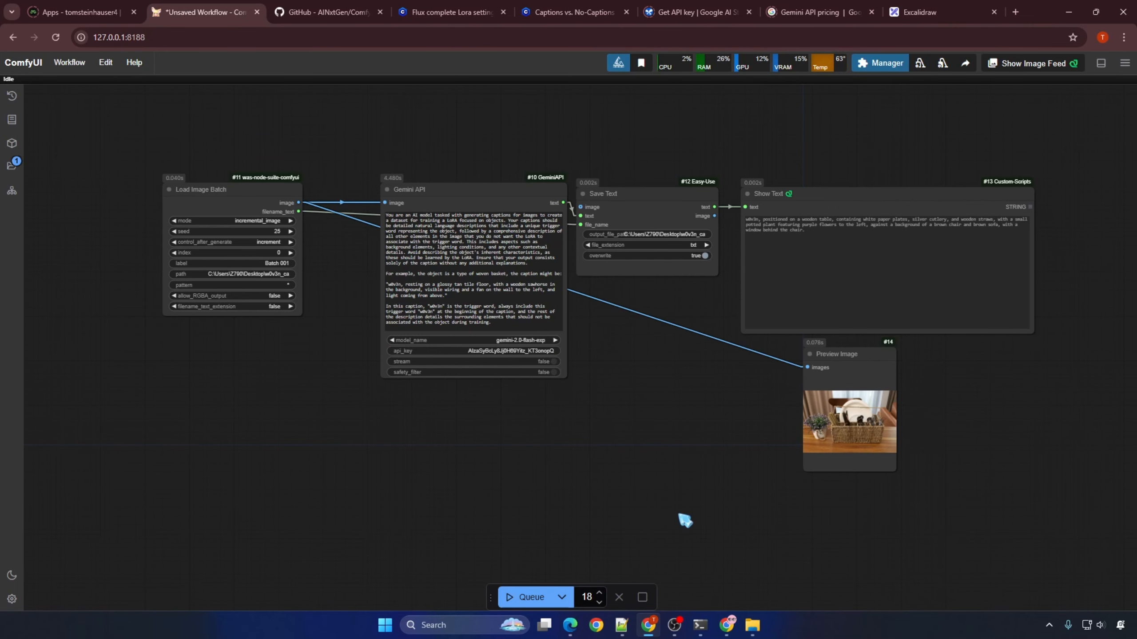
left_click(530, 597)
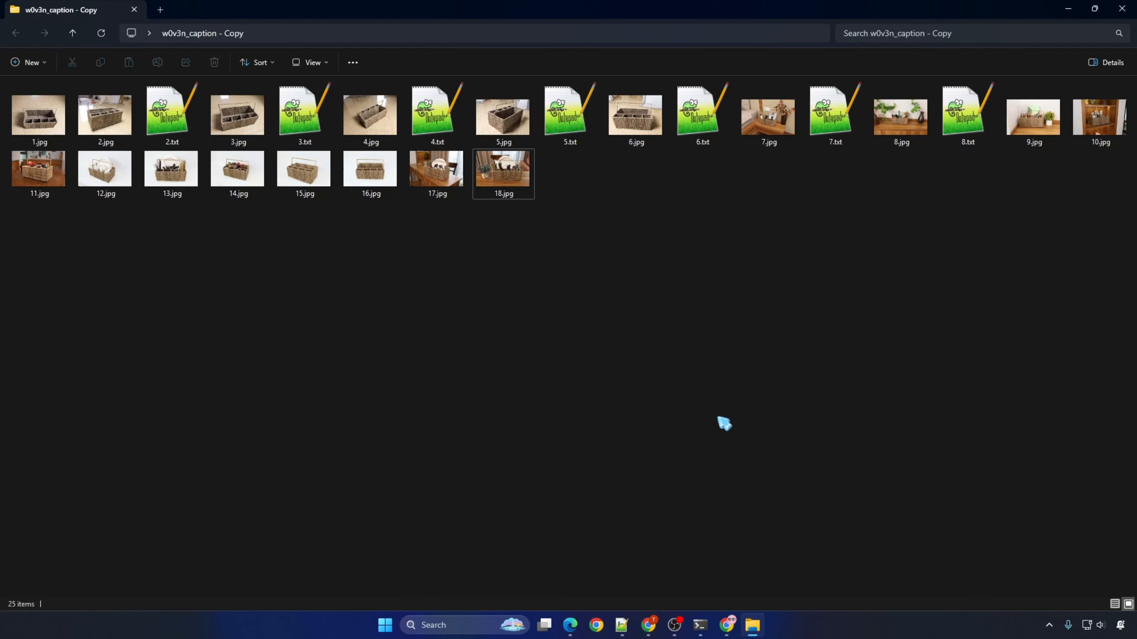
Step: Open 2.txt from the w0v3n_caption - Copy folder to check its caption, close the file and minimize Notepad++
left_click(245, 101)
double_click(251, 129)
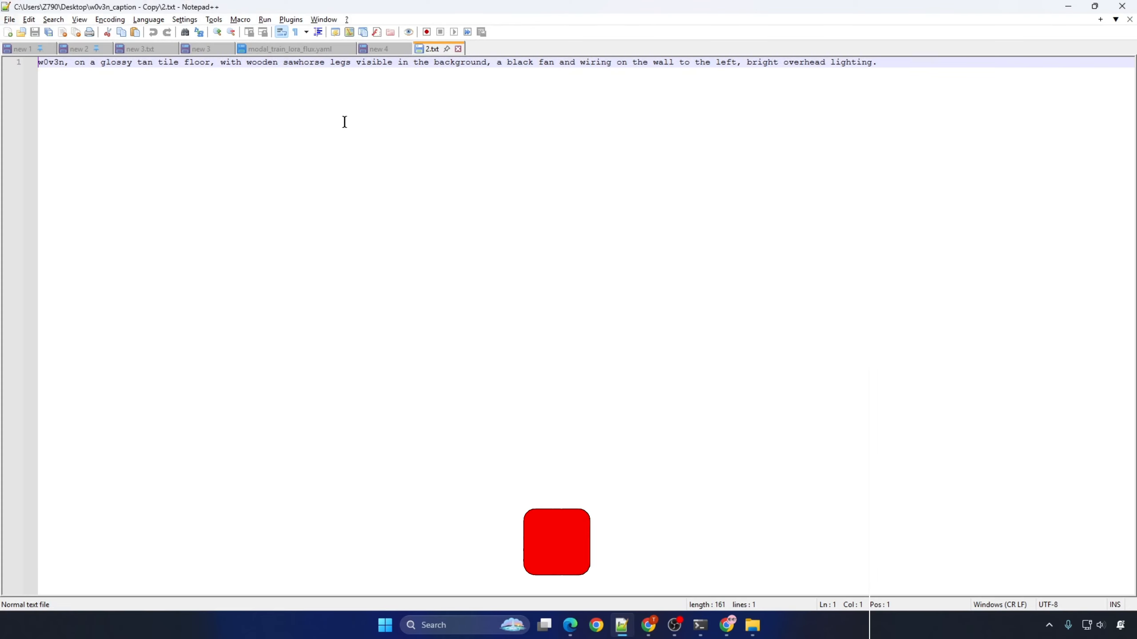
left_click(458, 48)
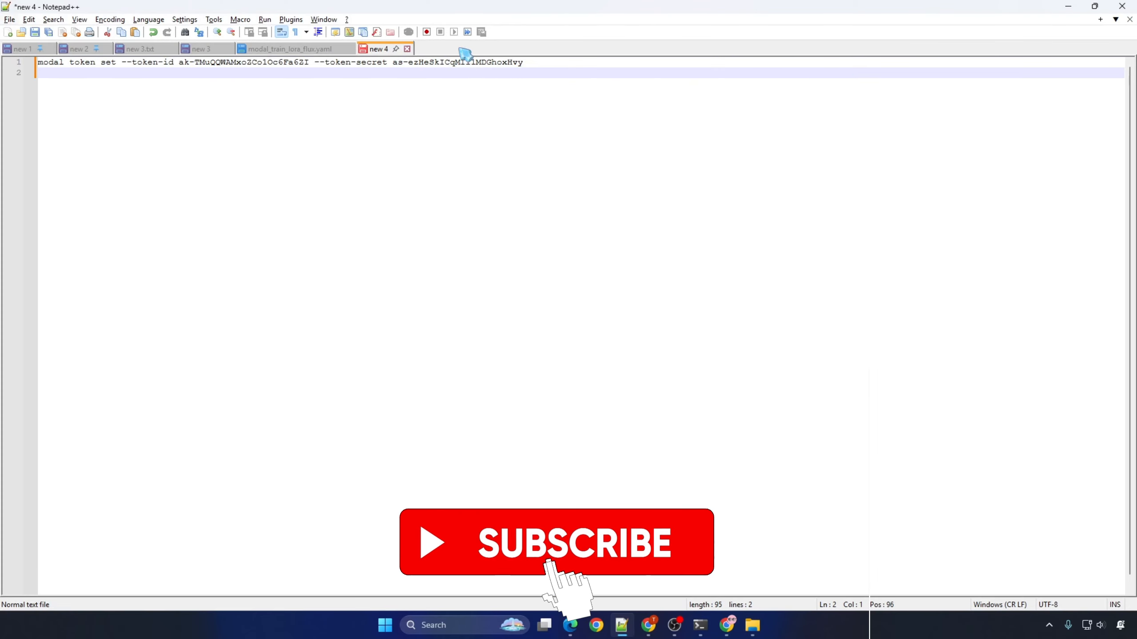
left_click(1070, 7)
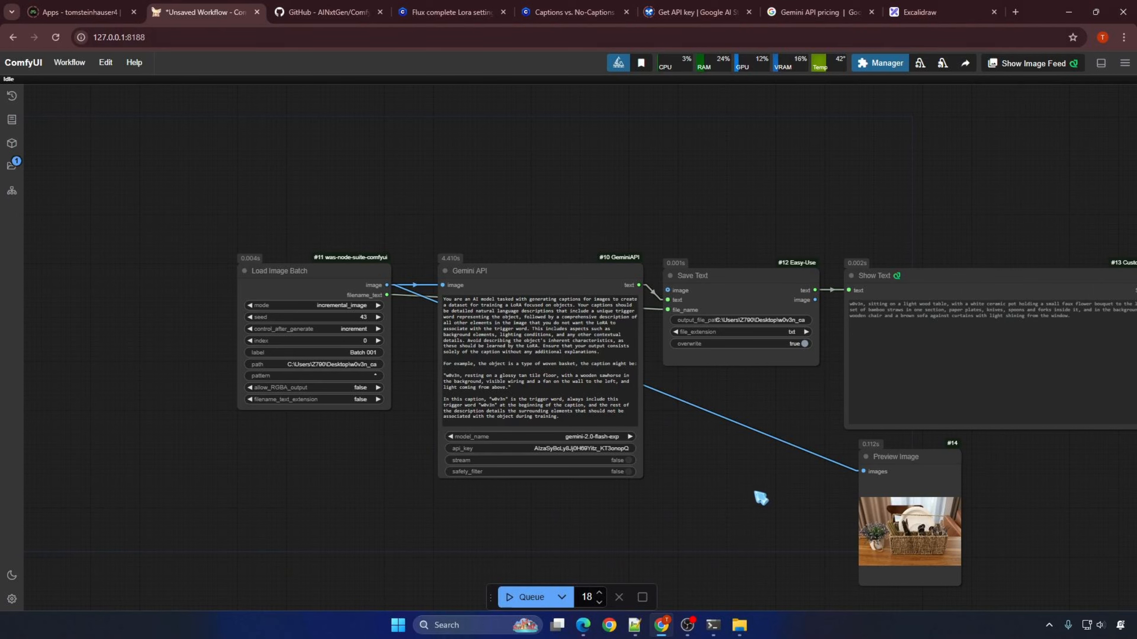
Step: Check the free-tier requests-per-minute limit for Gemini 1.5 Flash on the API pricing page and return to the ComfyUI workflow
left_click(819, 12)
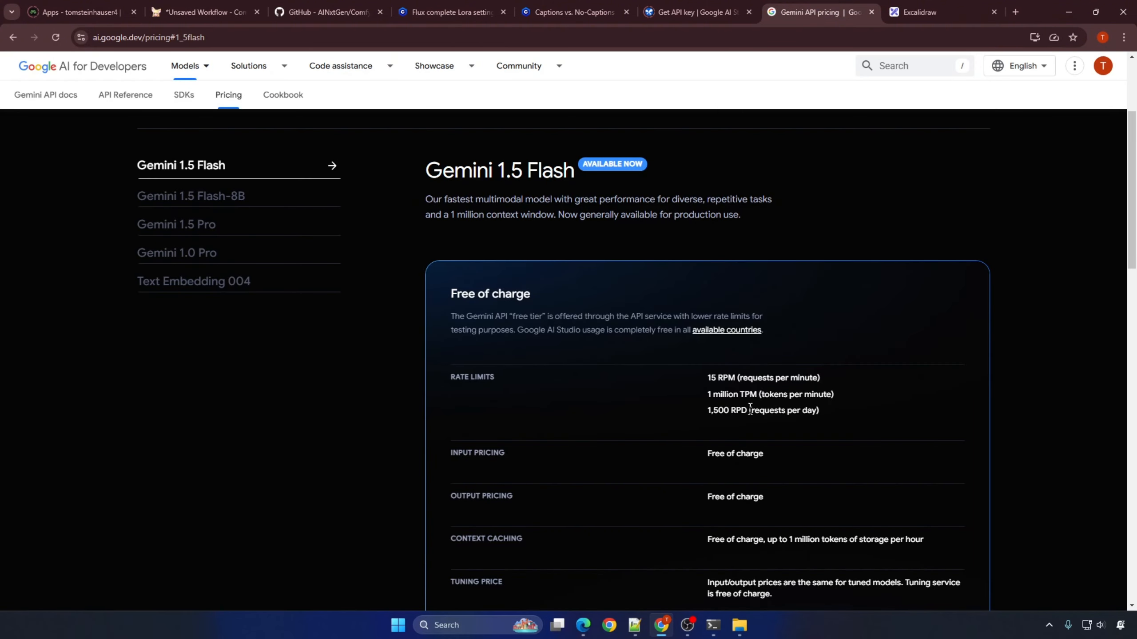
left_click_drag(708, 379, 842, 384)
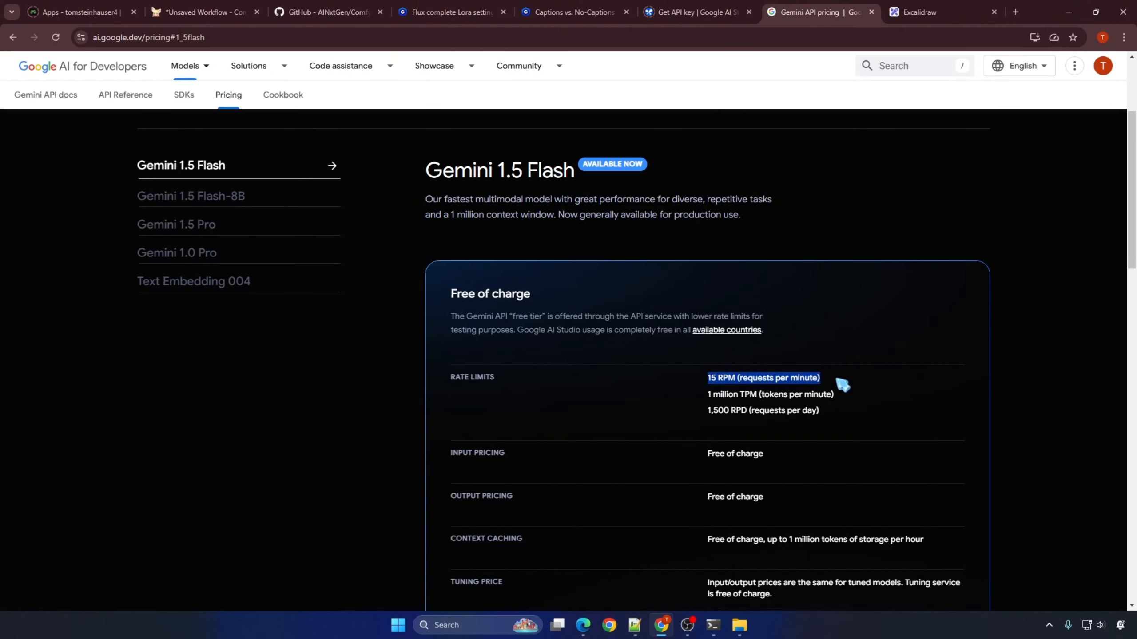
left_click(204, 12)
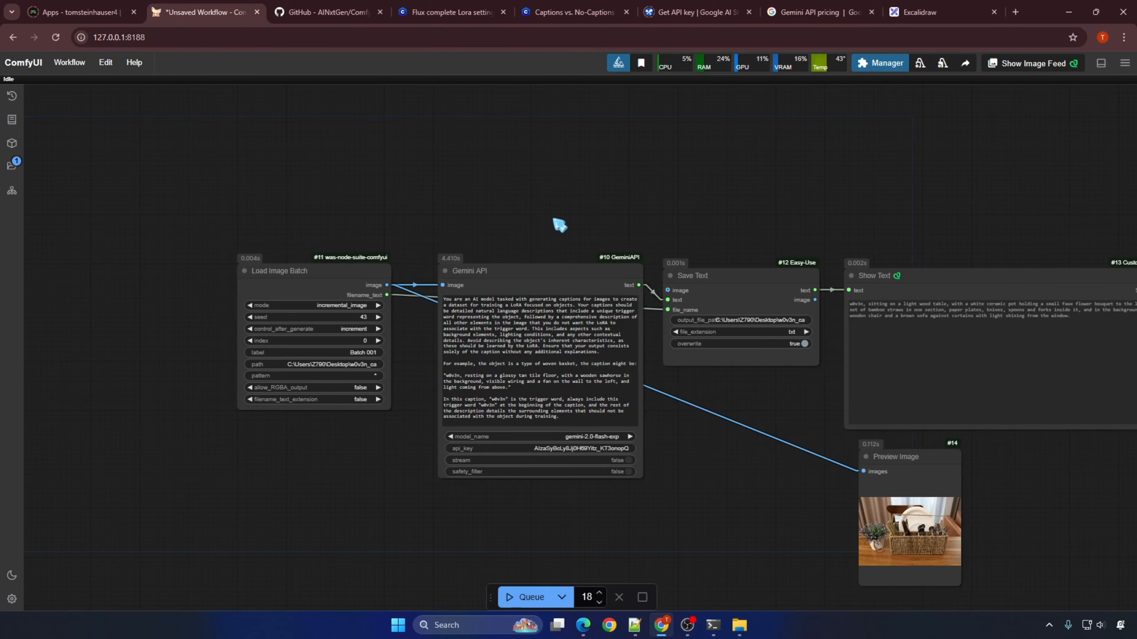
Step: Add an Impact-Pack Sleep node and wire it between the Load Image Batch image output and the Gemini API image input
double_click(497, 202)
type("slee")
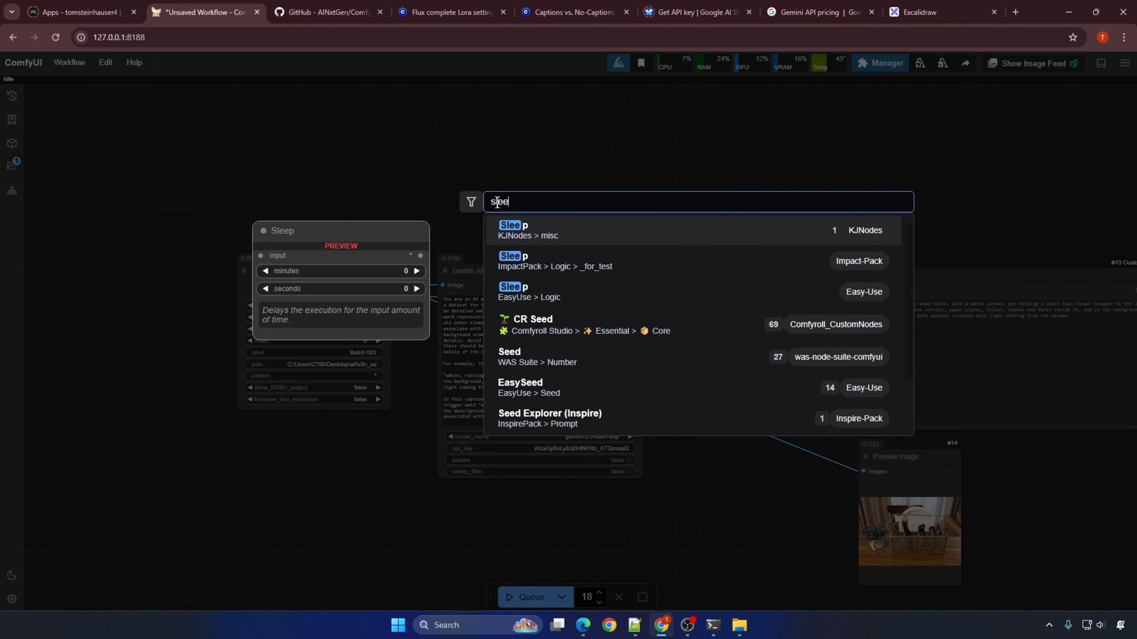
left_click(574, 264)
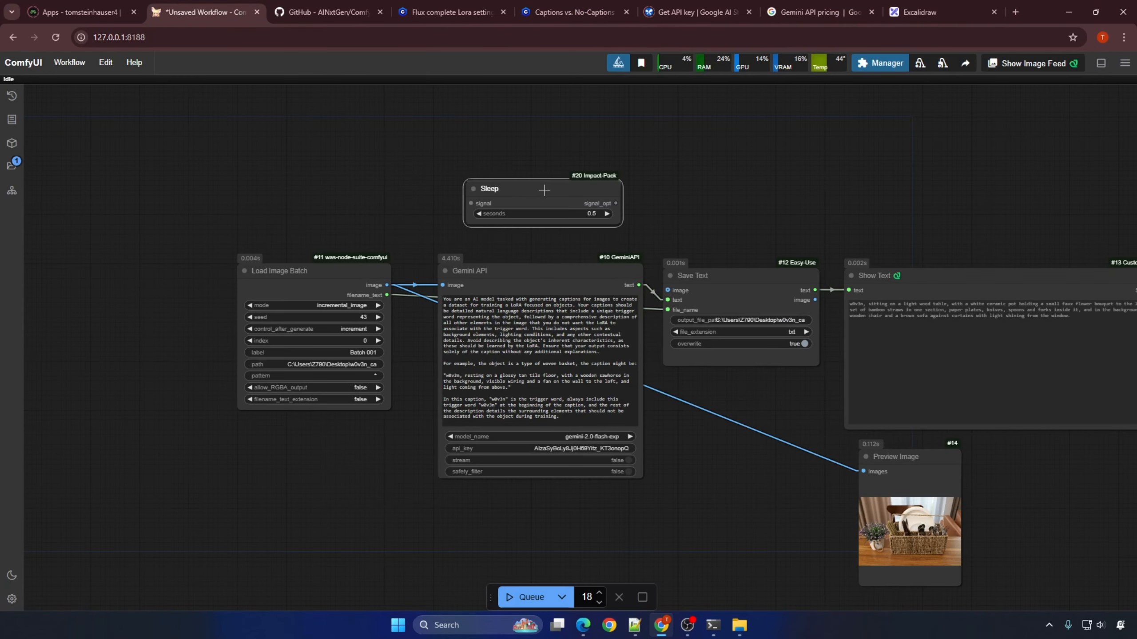
left_click_drag(442, 285, 472, 202)
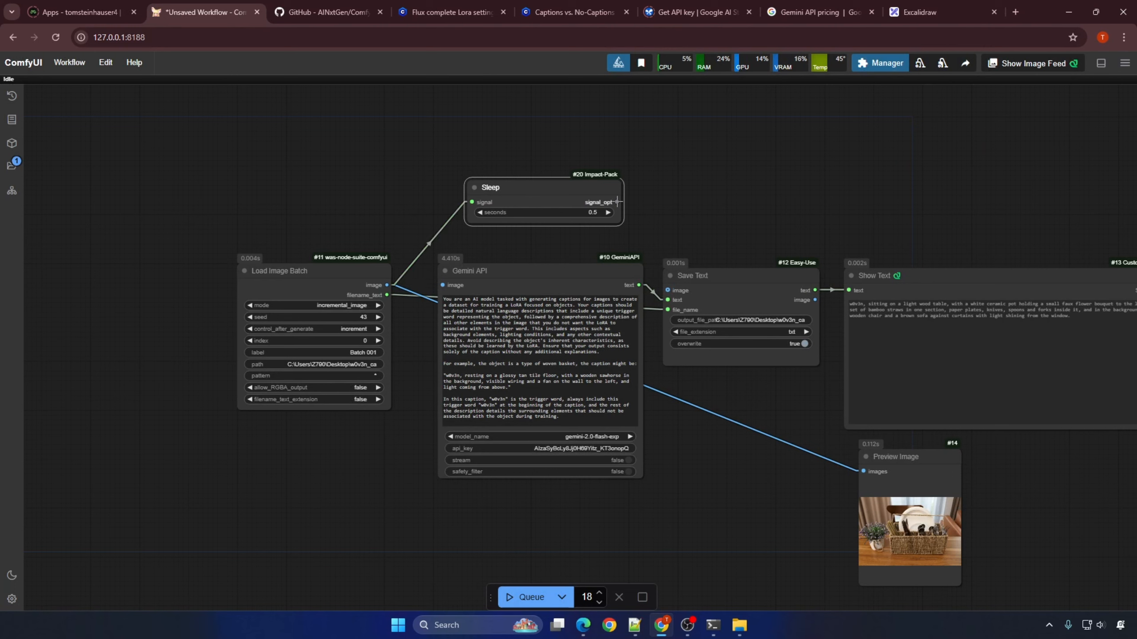
left_click_drag(617, 202, 443, 284)
Step: Move Load Image Batch farther from Gemini API and reposition the Sleep node between and above the two nodes
left_click_drag(287, 271, 193, 271)
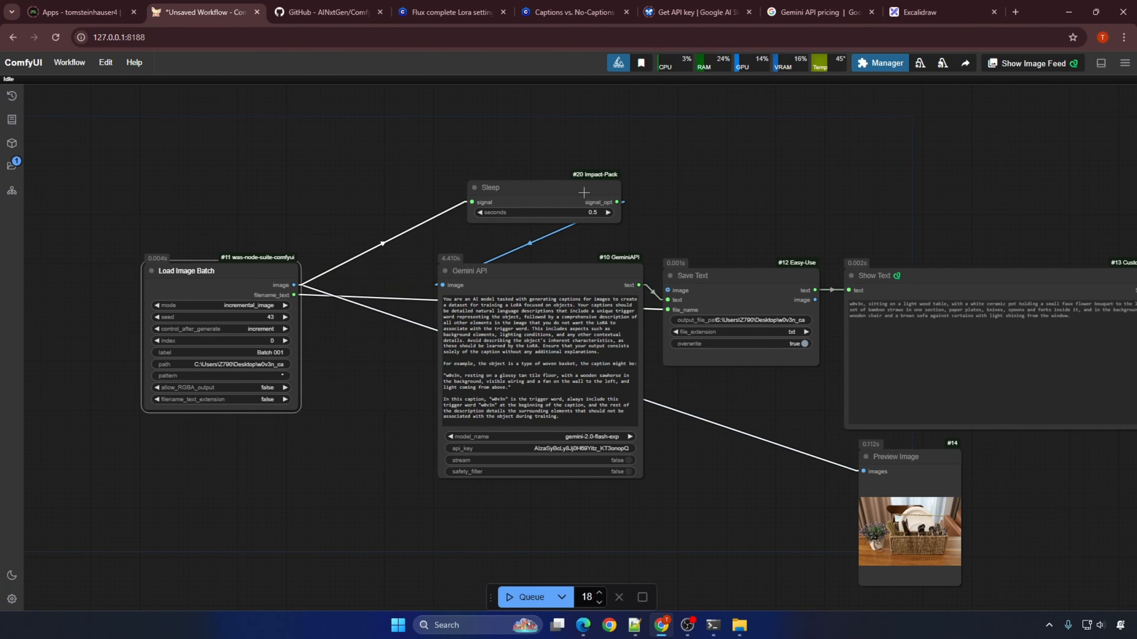
left_click_drag(569, 216, 397, 220)
left_click(422, 220)
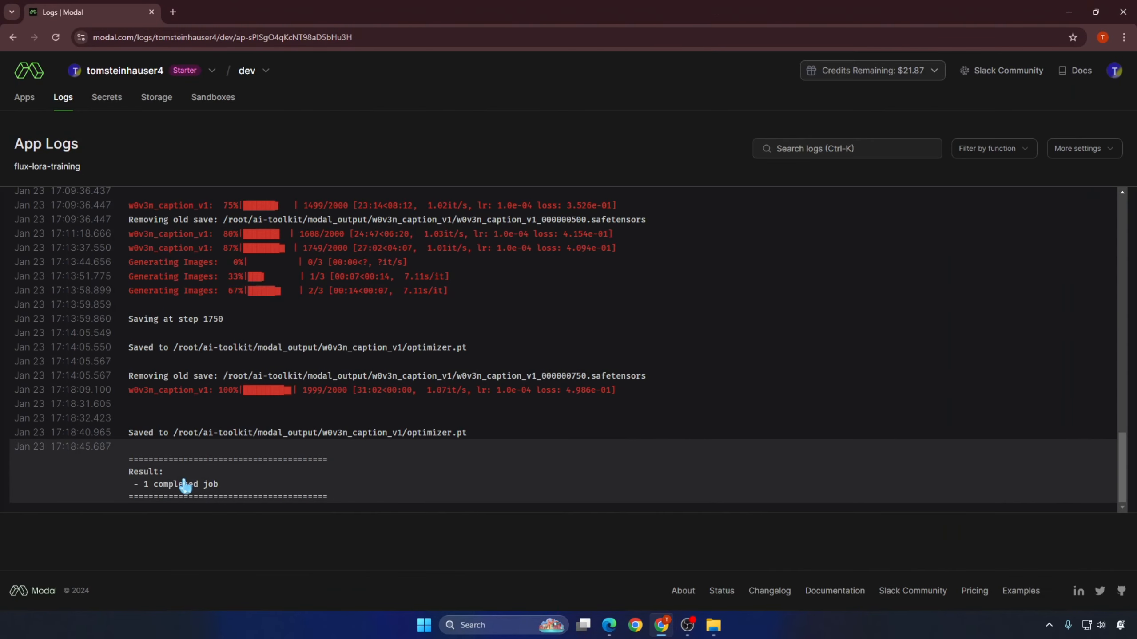
Step: Open Modal's Storage page in a new tab and go to the w0v3n_caption_v1 directory in the flux-lora-models volume
right_click(161, 99)
left_click(194, 109)
left_click(299, 13)
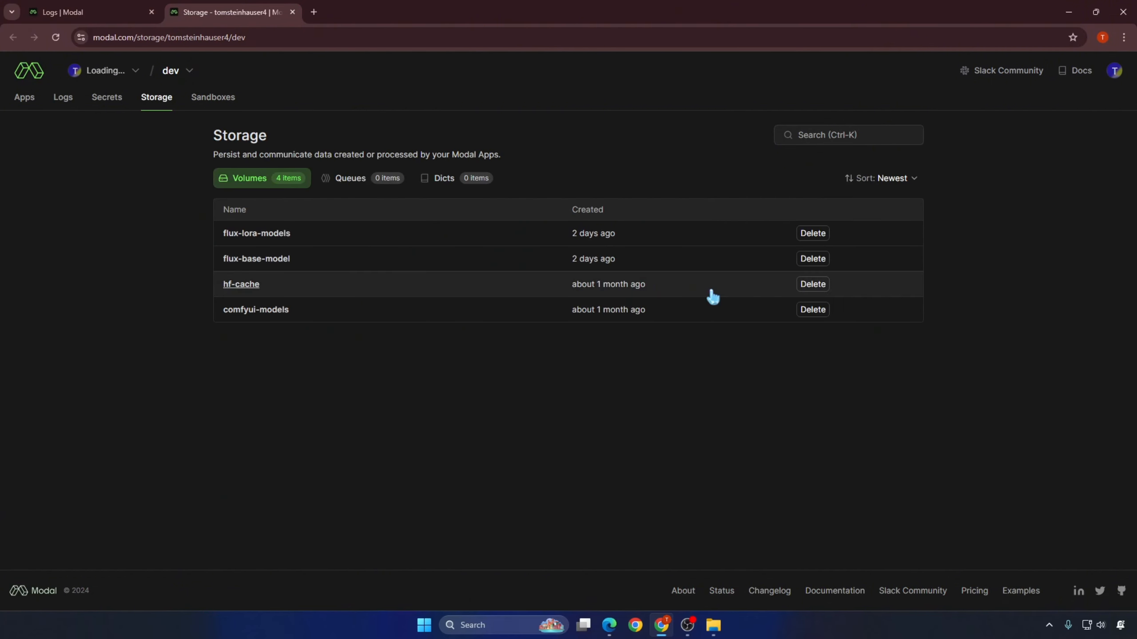
left_click(282, 237)
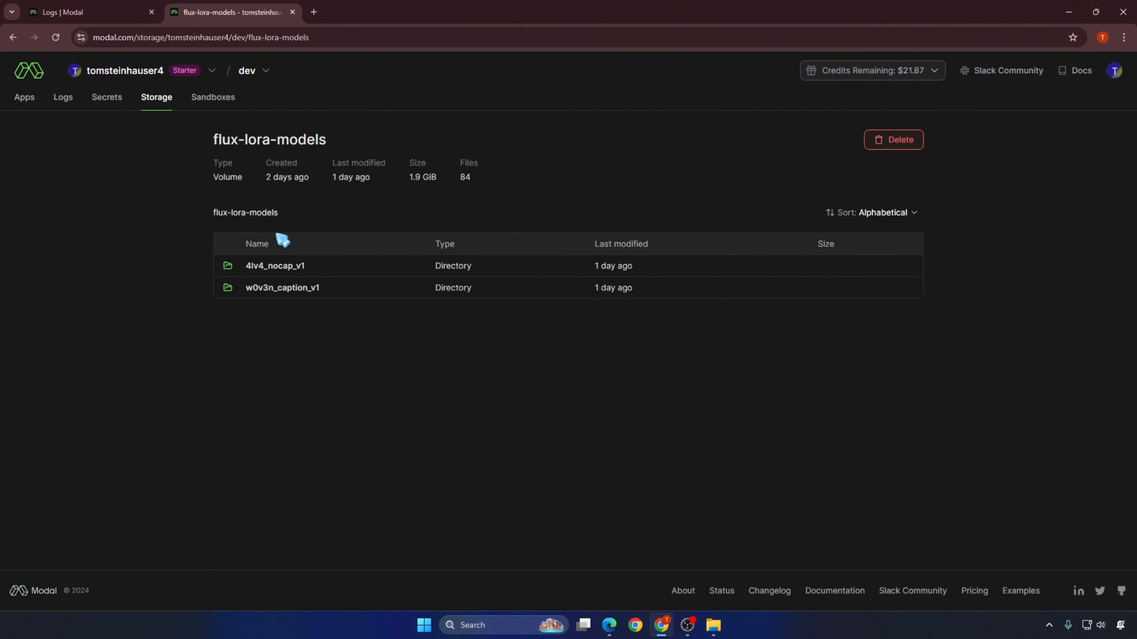
left_click(288, 289)
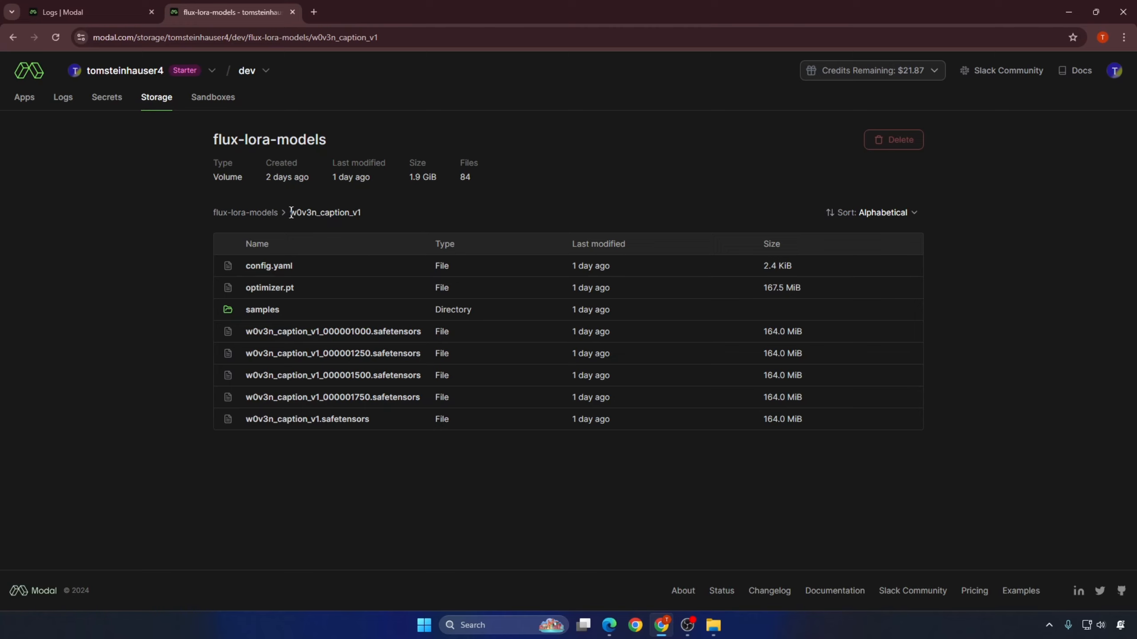
Step: Copy the directory name w0v3n_caption_v1, create a folder with that name in the local Result folder and open it
left_click_drag(289, 213, 370, 218)
right_click(350, 214)
left_click(381, 229)
left_click(714, 626)
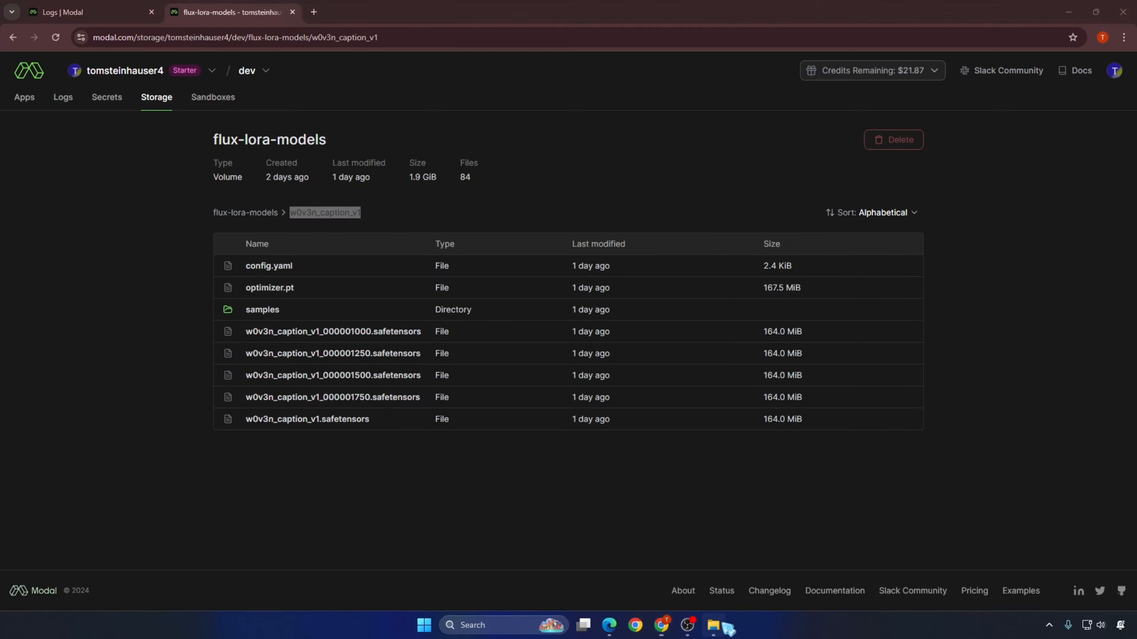
key("ctrl+shift+n")
key("ctrl+v")
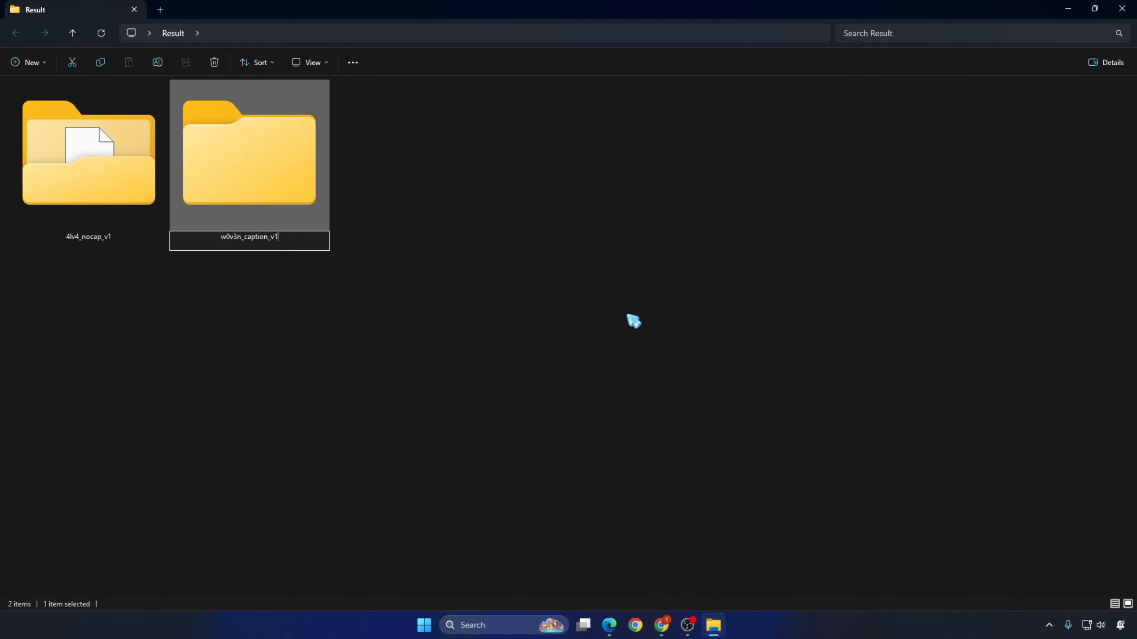
key("Return")
key("Return")
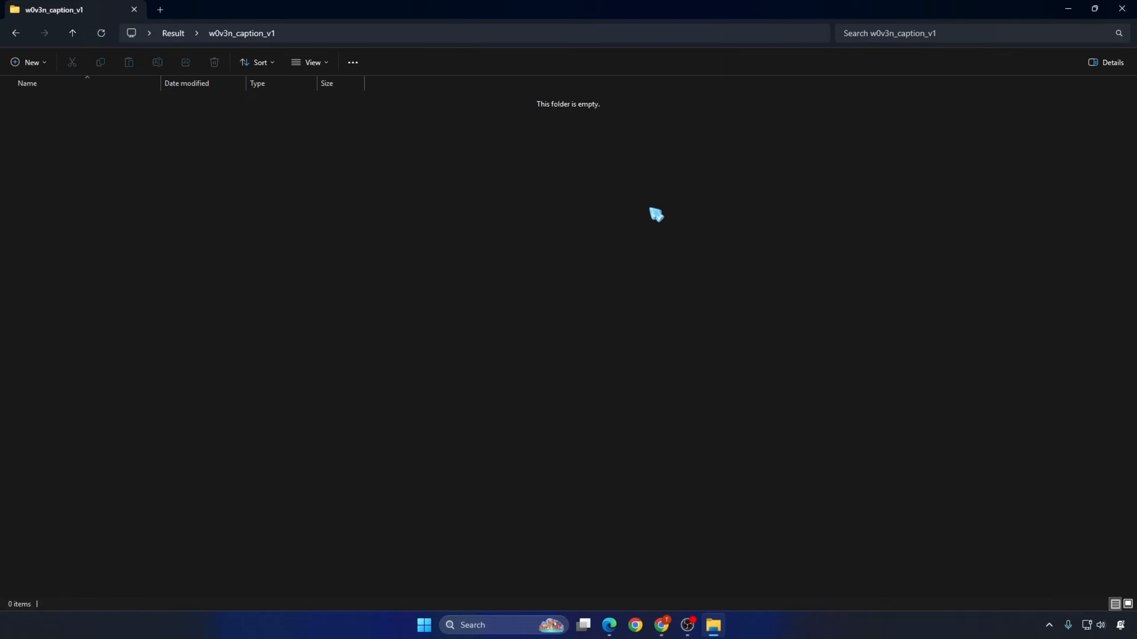
Step: Open a command prompt in the local w0v3n_caption_v1 folder
left_click(634, 31)
type("cmd")
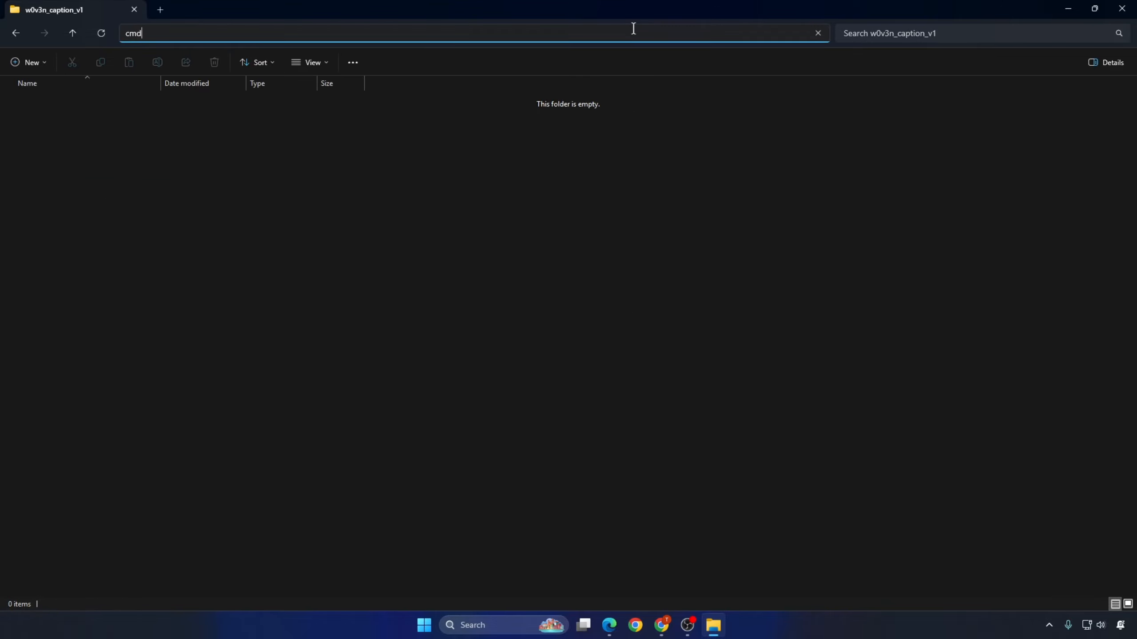
key("Return")
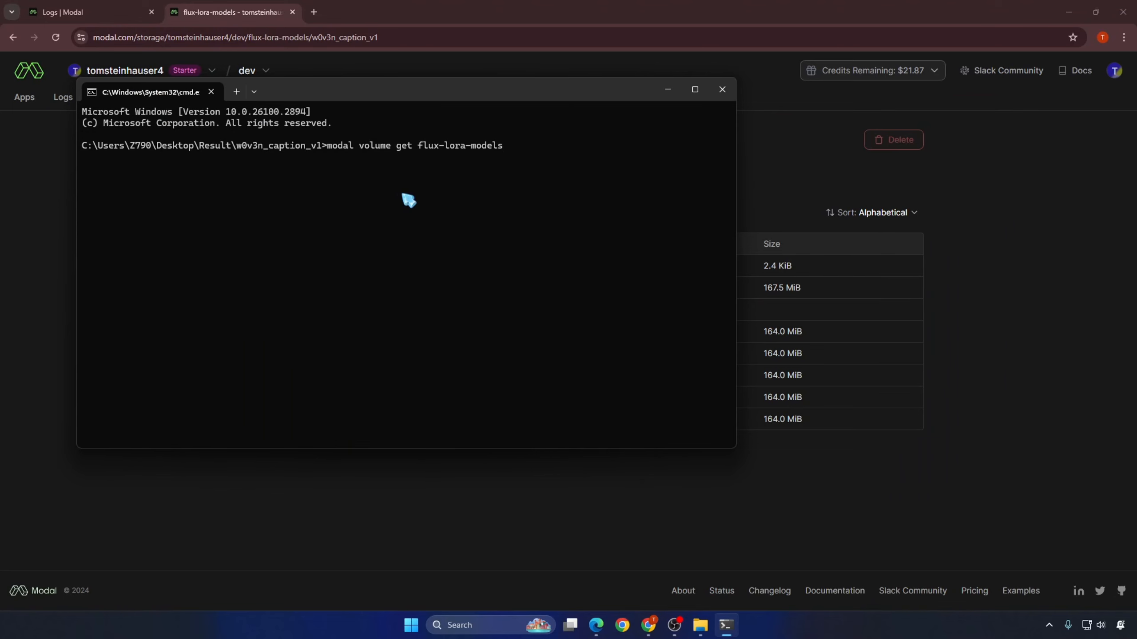
Step: Download the training samples by running modal volume get flux-lora-models w0v3n_caption_v1/samples, copying the directory name from the Modal page address
left_click(339, 37)
left_click_drag(339, 37, 405, 37)
right_click(405, 37)
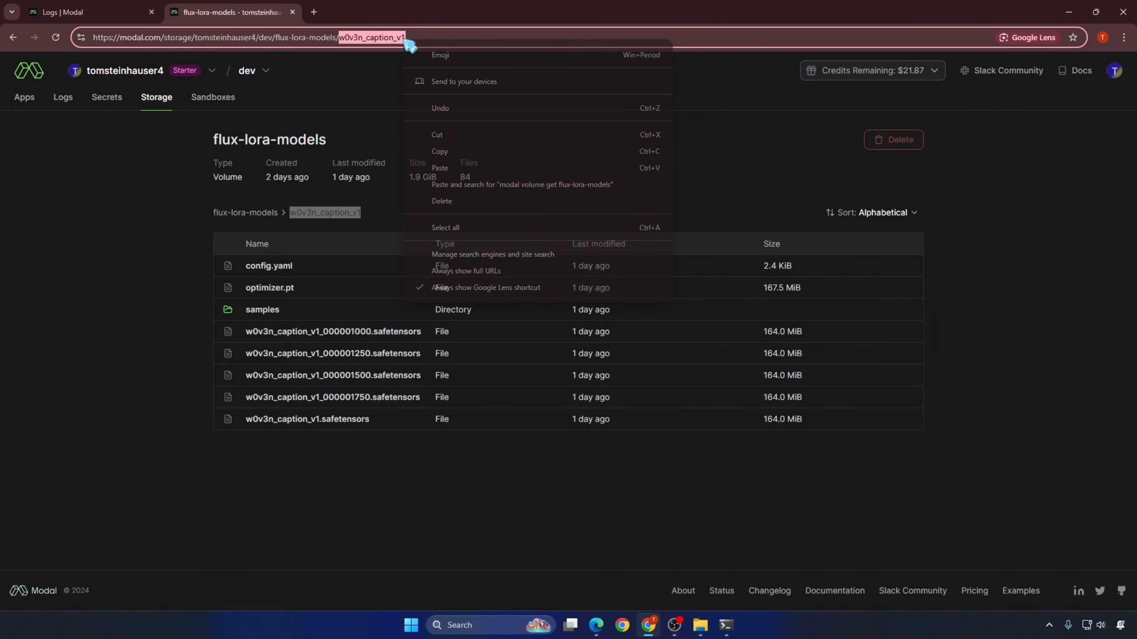
left_click(456, 152)
key("alt+Tab")
key("ctrl+v")
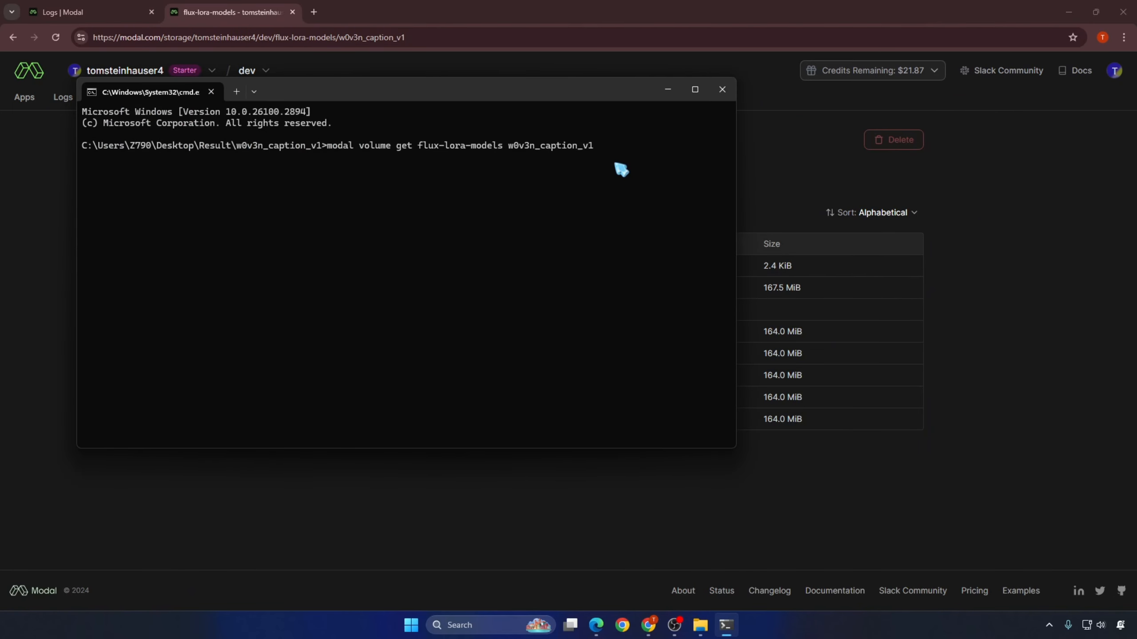
type("/samples")
key("Return")
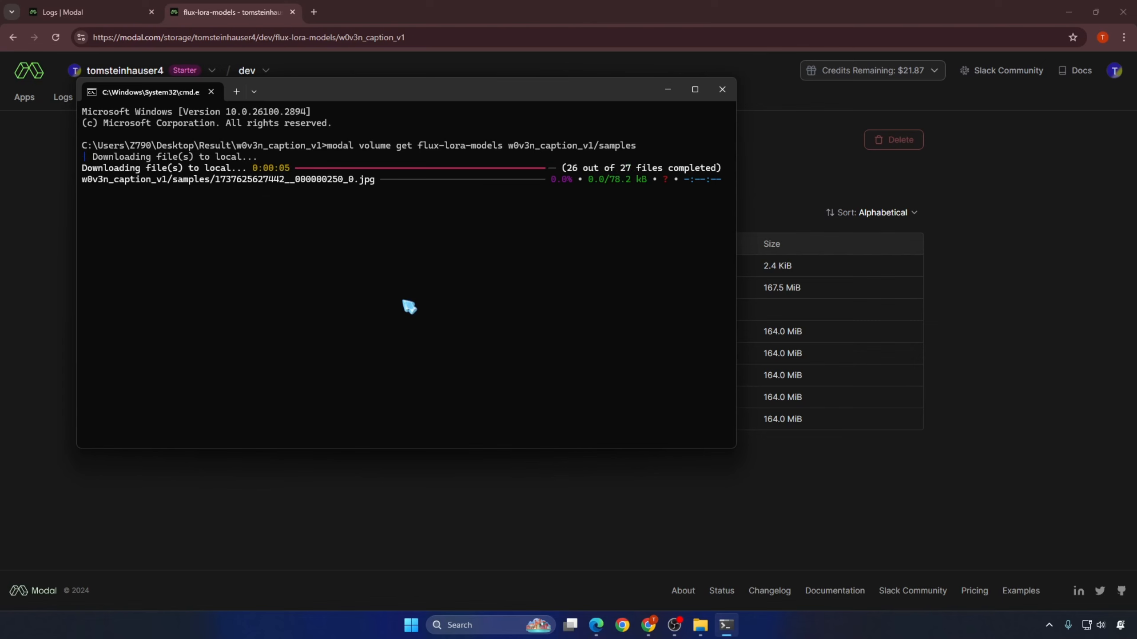
Step: Open the downloaded samples folder in File Explorer and enlarge its image thumbnails
left_click(701, 626)
double_click(50, 100)
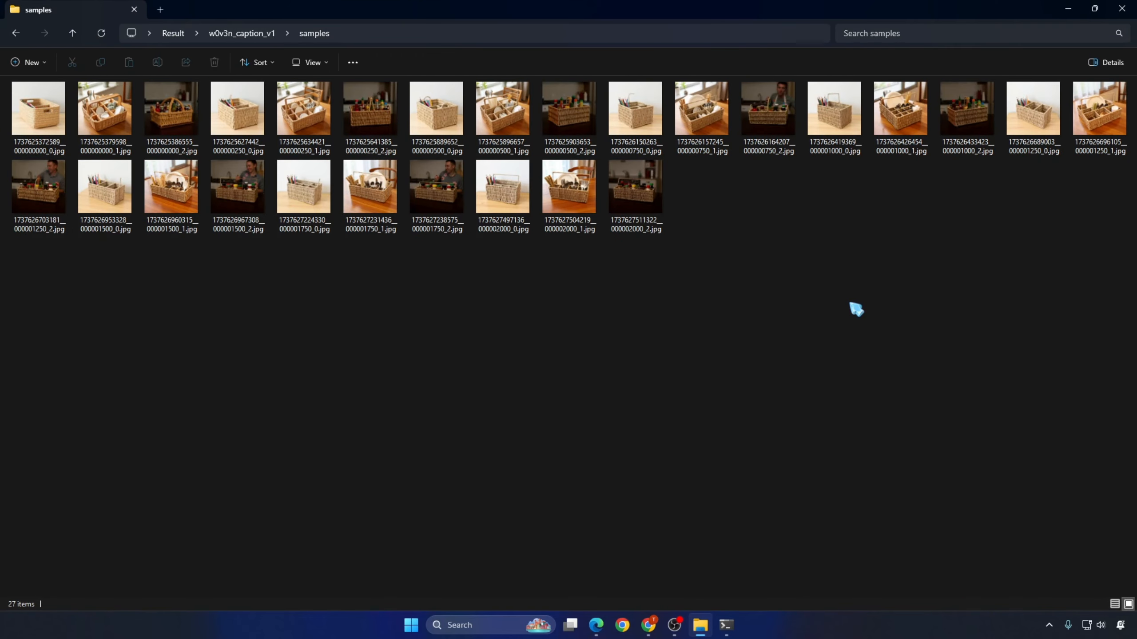
left_click(332, 62)
left_click(322, 92)
key("alt+d")
Step: Compare the basket sample thumbnails across training steps, from step 0 through steps 1000, 1750 and 2000
left_click(130, 172)
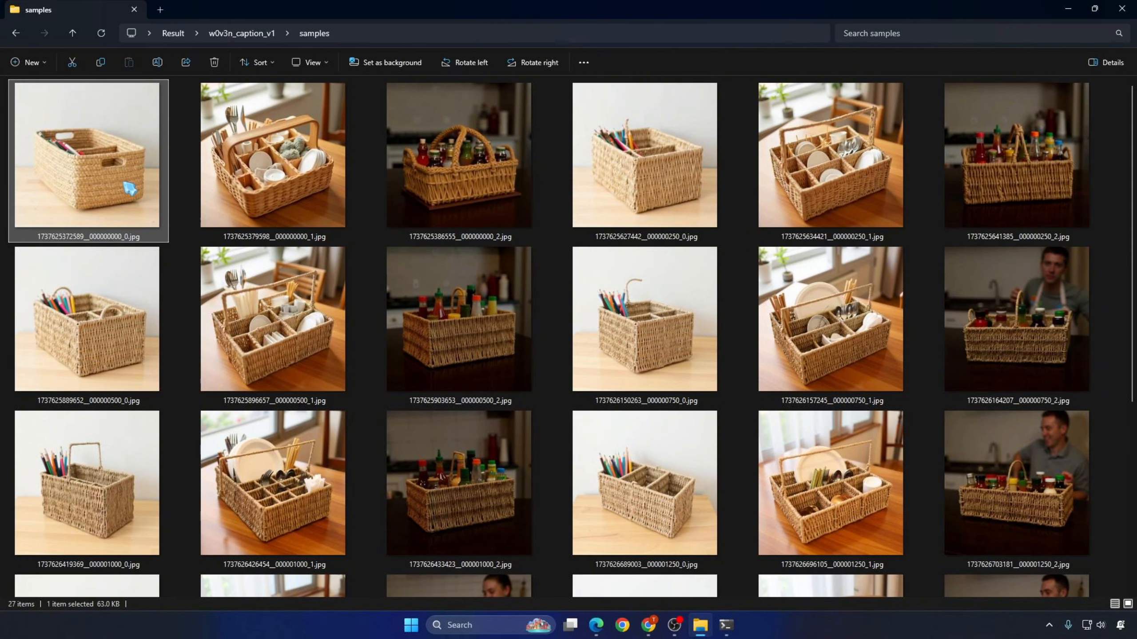
left_click(129, 465)
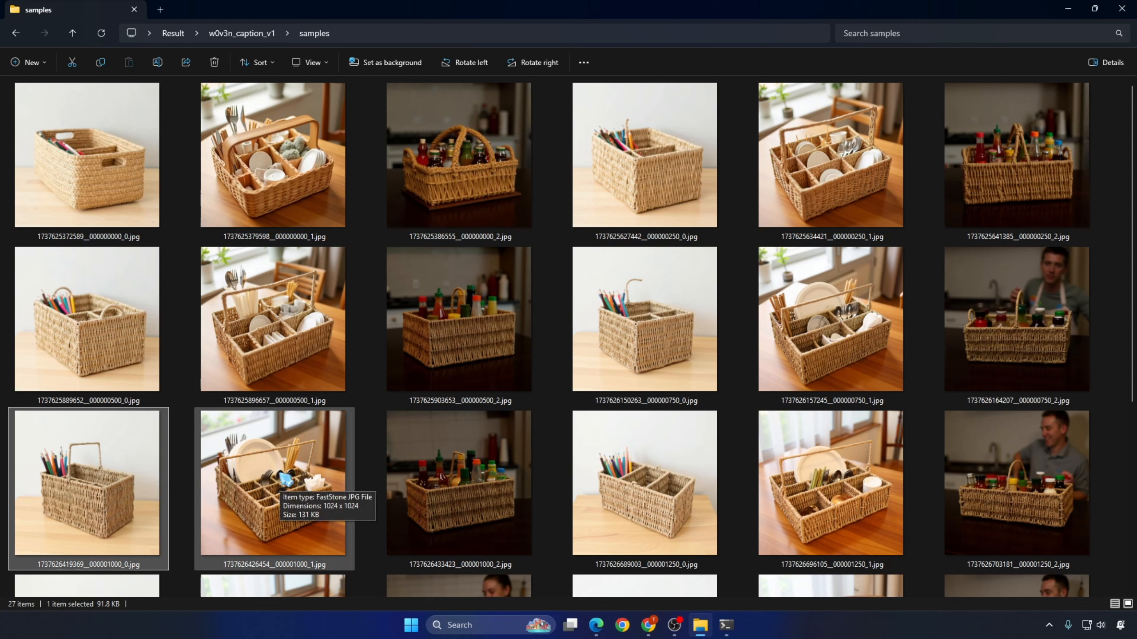
left_click(497, 479)
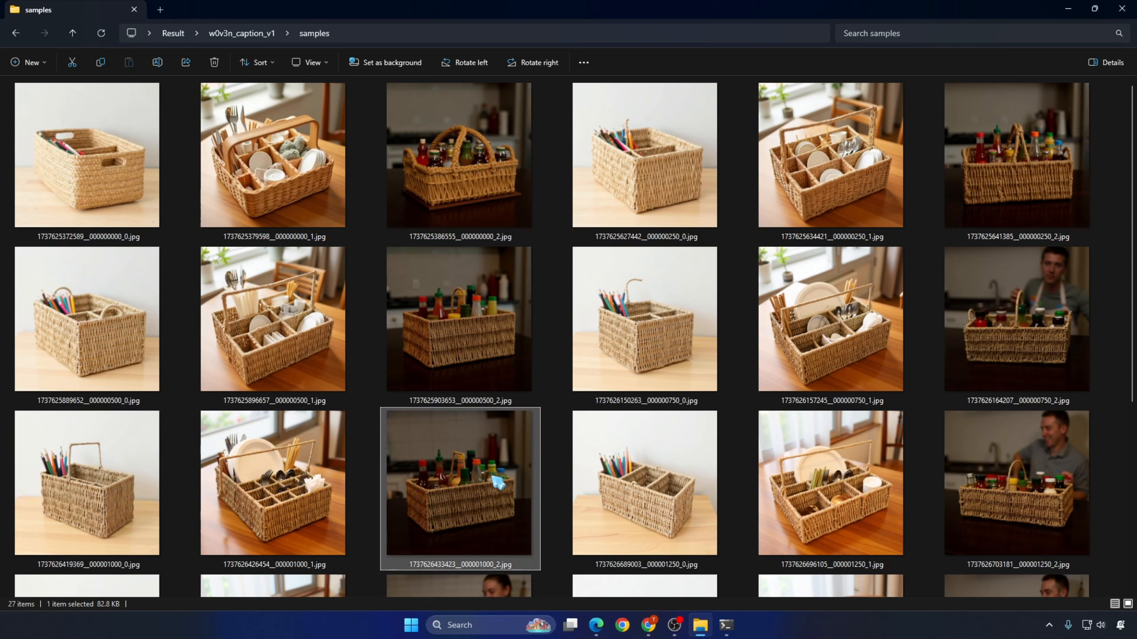
scroll(1105, 397, "down", 5)
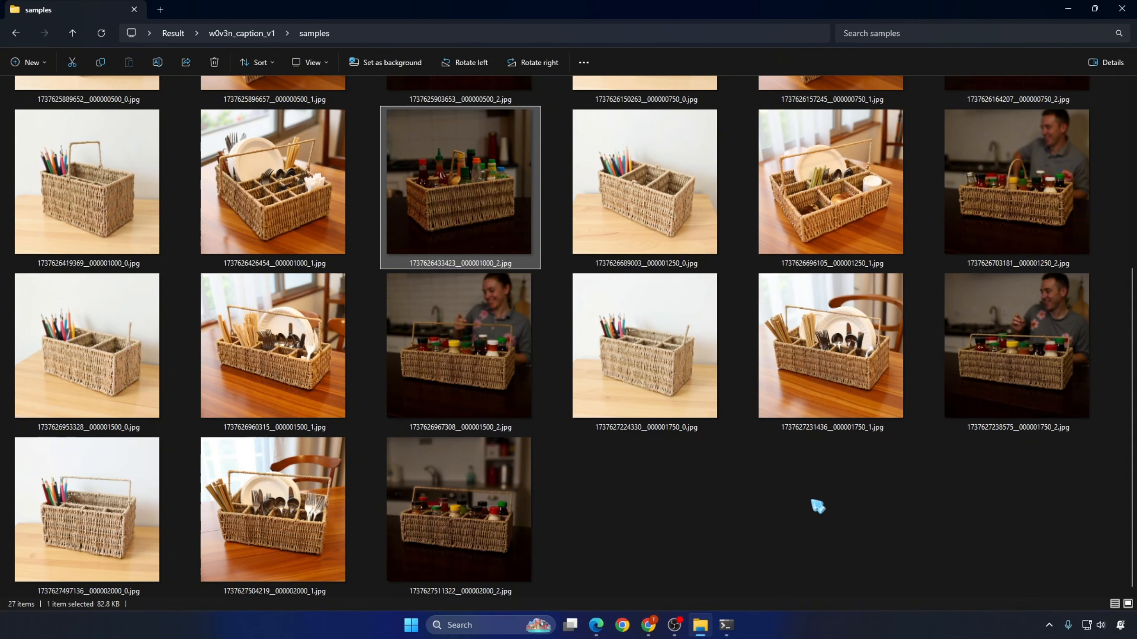
left_click(89, 494)
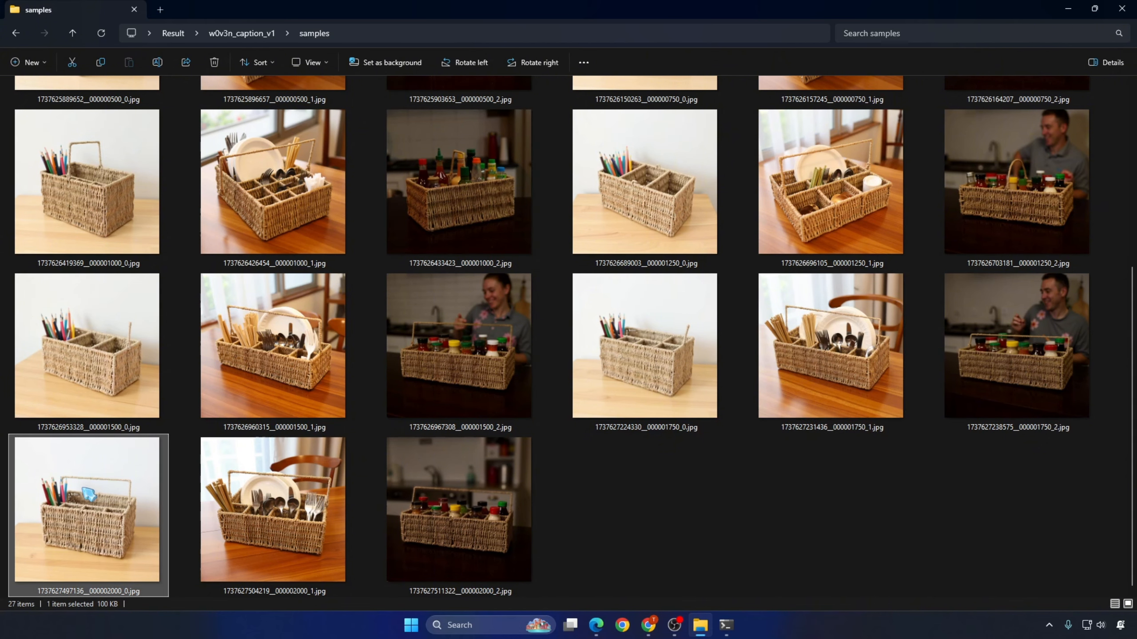
left_click(640, 372)
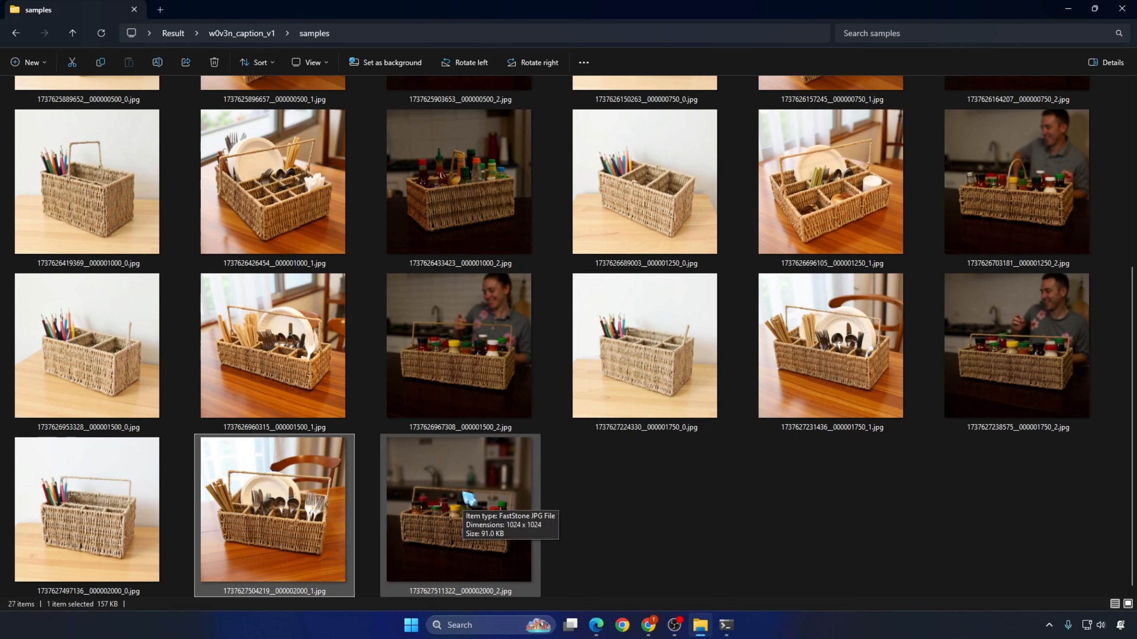
Step: View the dark kitchen sample from step 2000 full screen and browse on to the other samples
double_click(466, 496)
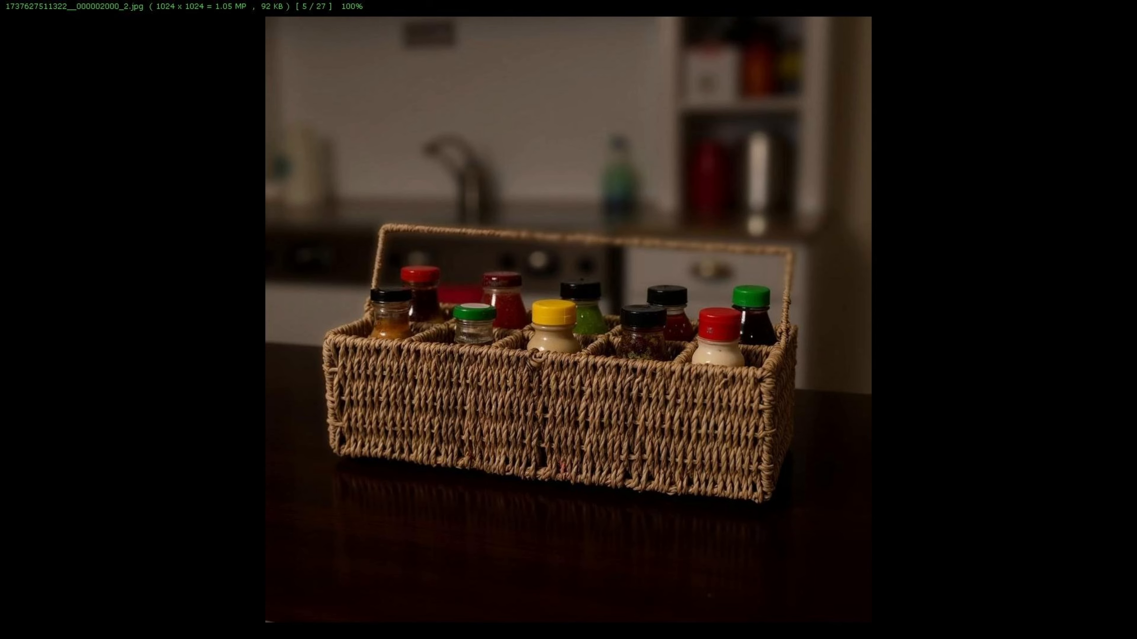
scroll(568, 319, "down", 5)
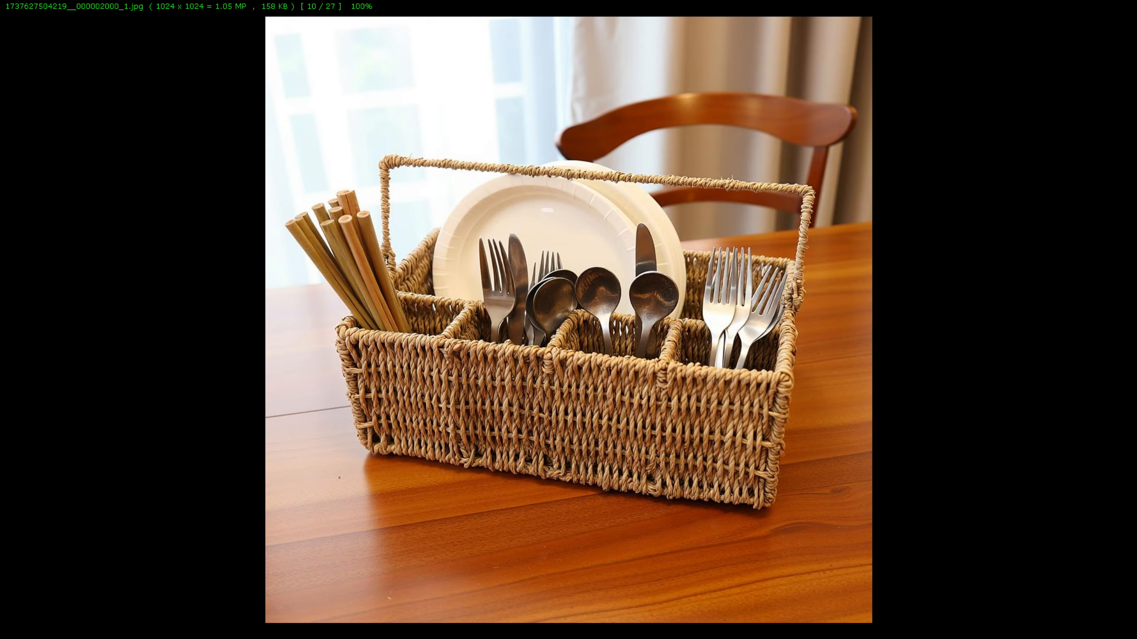
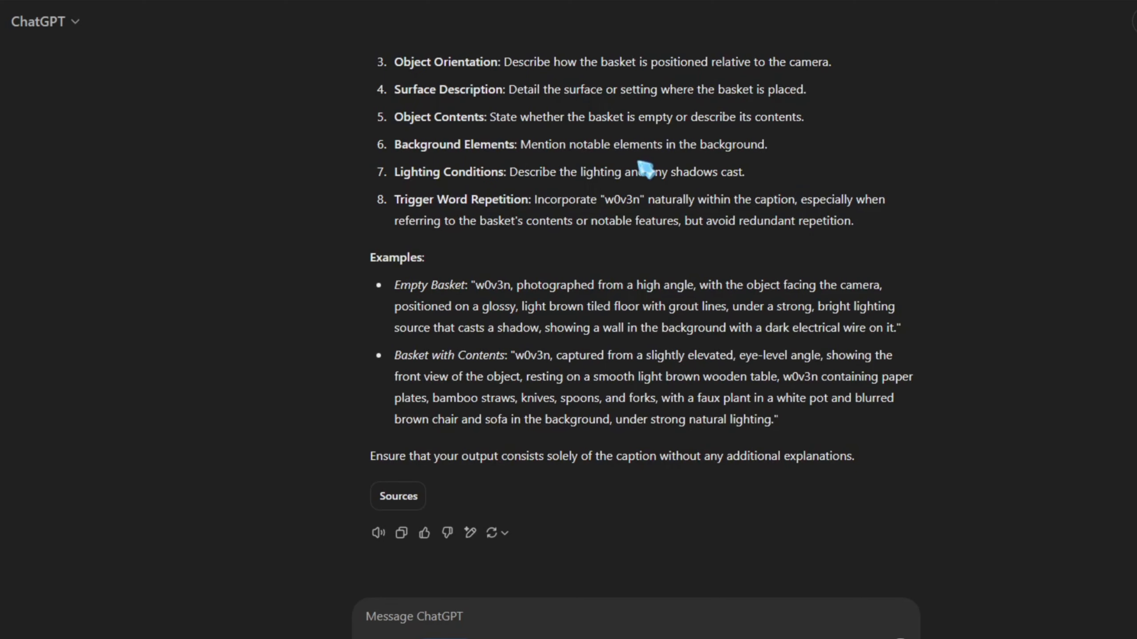
Step: Build a single-image test branch below the batch workflow from a duplicated Gemini API node, a Load Image node and a Show Text node
scroll(835, 468, "up", 2)
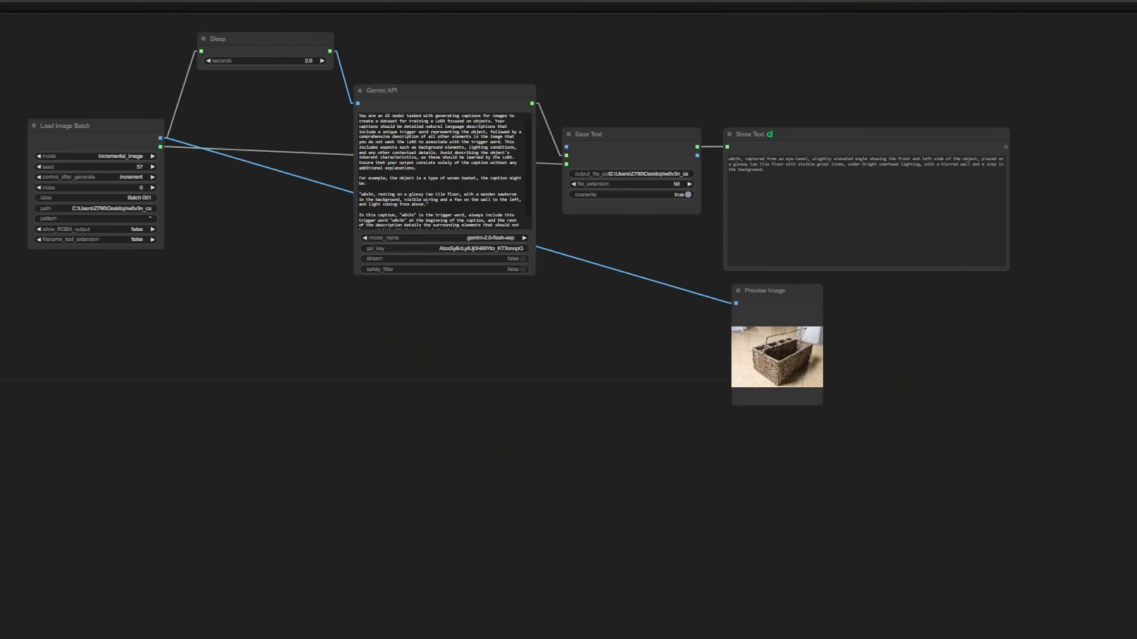
key("ctrl+v")
left_click_drag(490, 351, 492, 374)
left_click_drag(437, 384, 314, 384)
left_click(383, 465)
left_click_drag(571, 384, 642, 384)
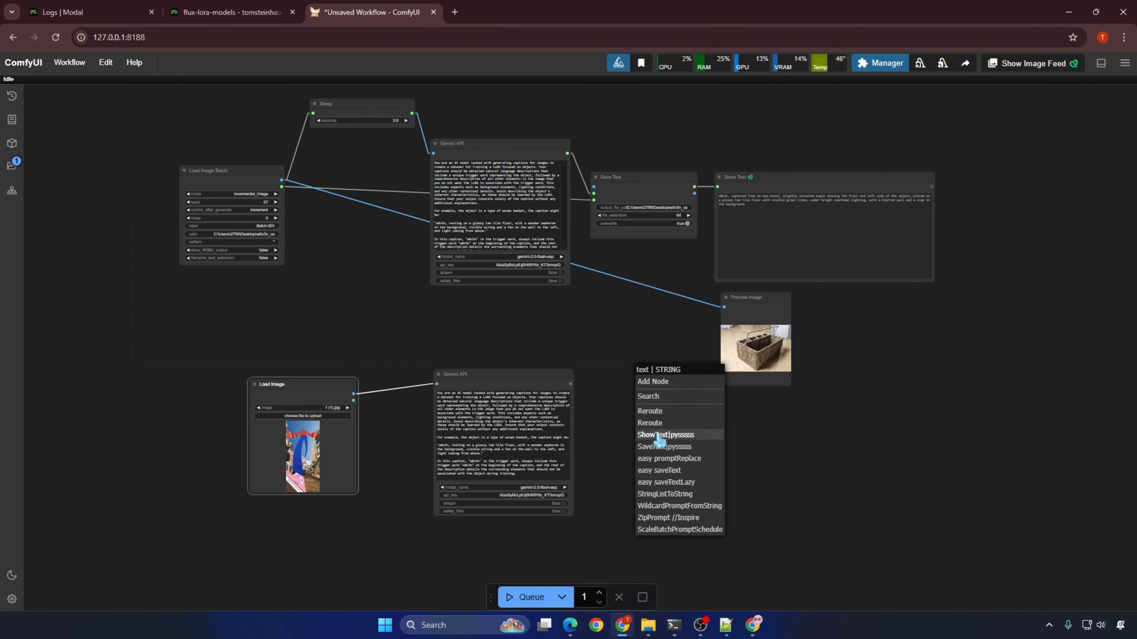
left_click(658, 435)
Step: Shift the Preview Image node slightly aside and bypass all nodes of the batch captioning workflow
left_click_drag(761, 305, 791, 301)
left_click_drag(965, 315, 133, 84)
key("ctrl+b")
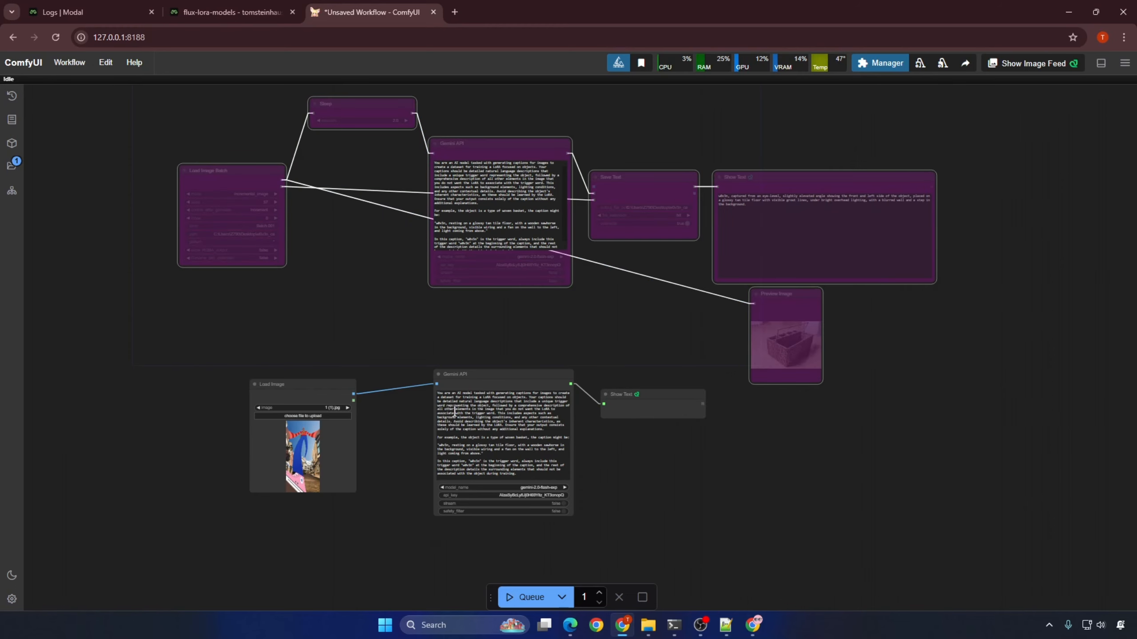
Step: Copy the full w0v3n captioning prompt from the ChatGPT answer and replace the test branch's Gemini API prompt with it
left_click(754, 625)
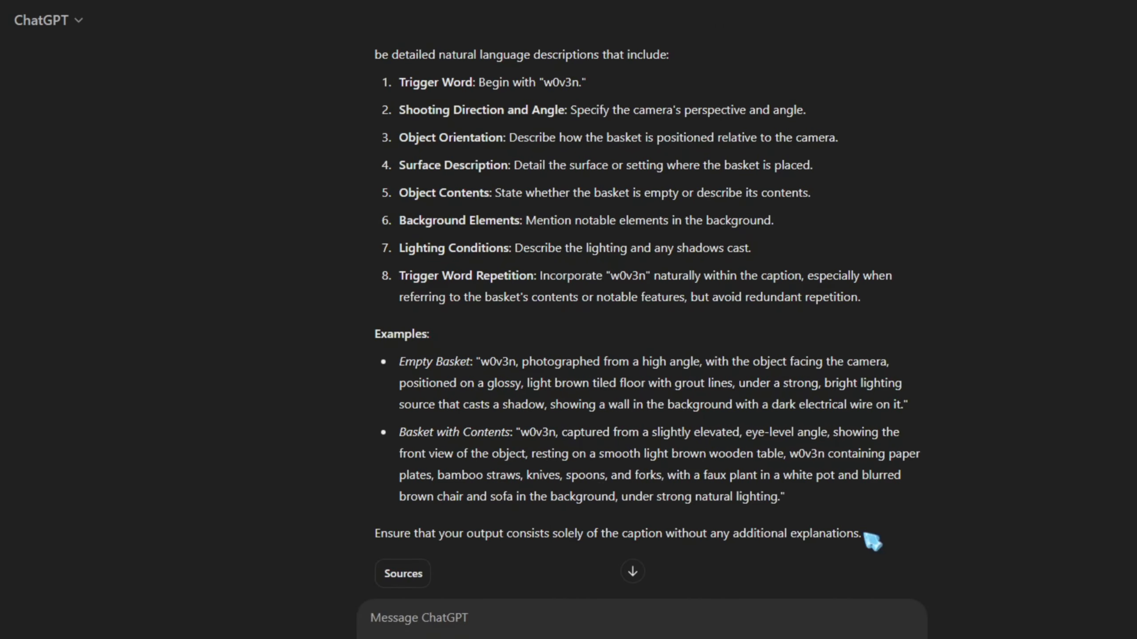
left_click_drag(870, 542, 437, 12)
right_click(472, 204)
left_click(508, 220)
scroll(515, 218, "down", 5)
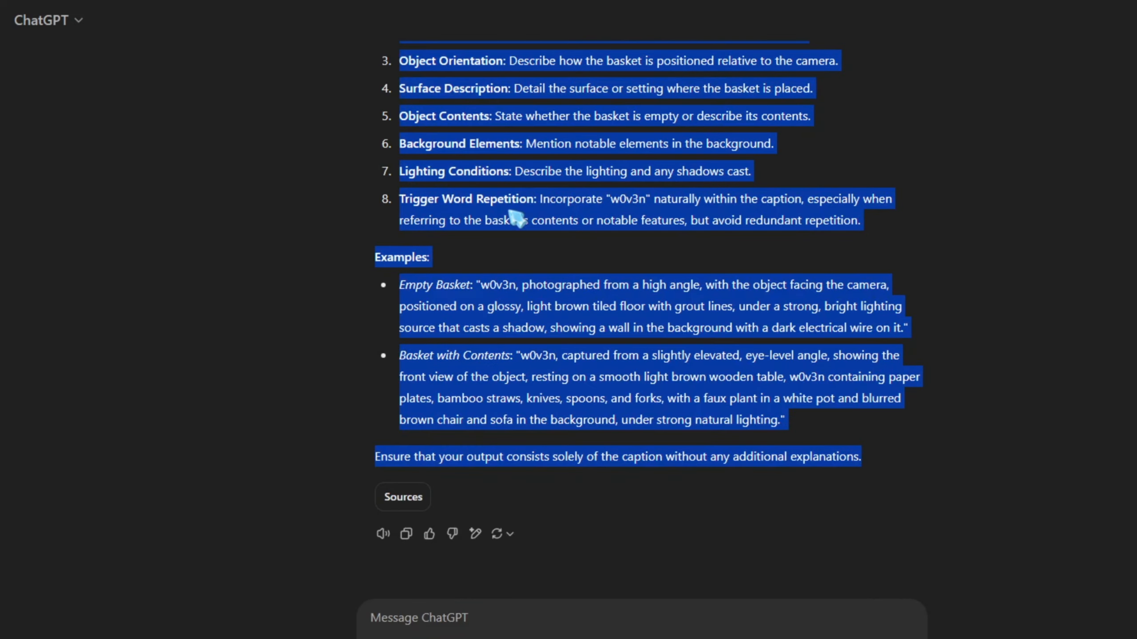
key("alt+Tab")
left_click(396, 464)
key("ctrl+a")
key("ctrl+v")
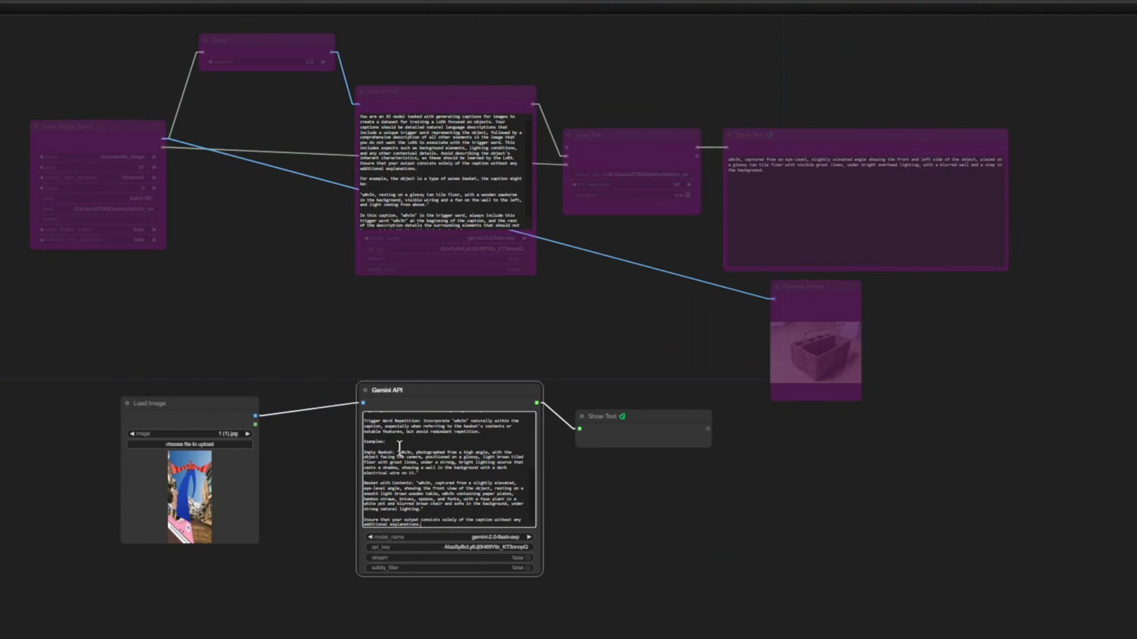
Step: Enlarge the test branch's Gemini API node so more of its prompt can be read
scroll(357, 486, "up", 5)
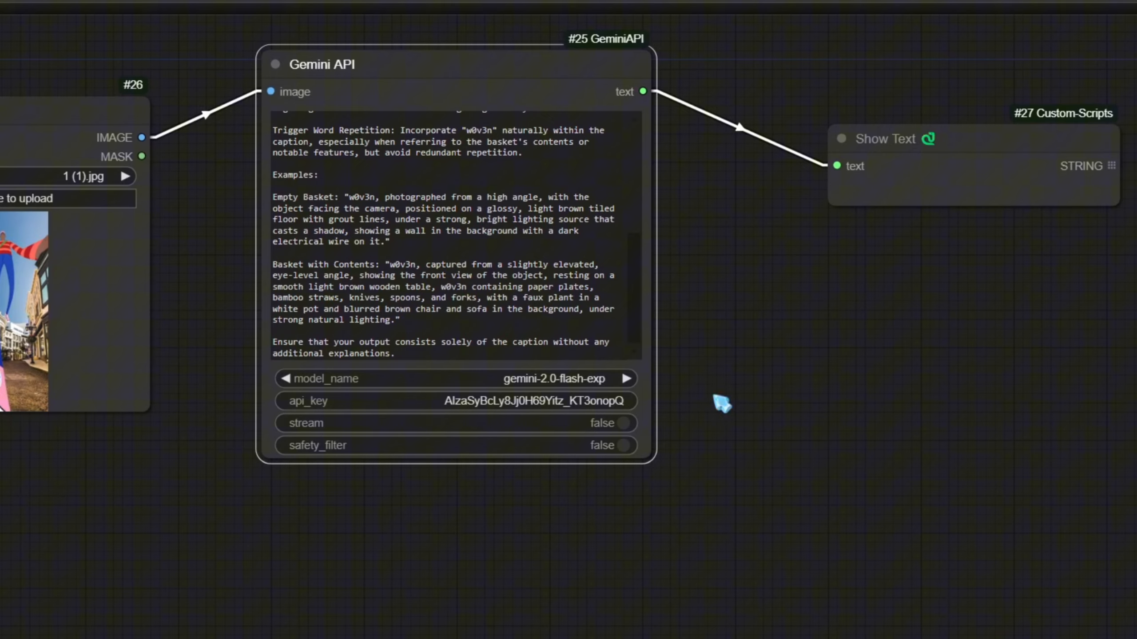
left_click_drag(653, 461, 783, 520)
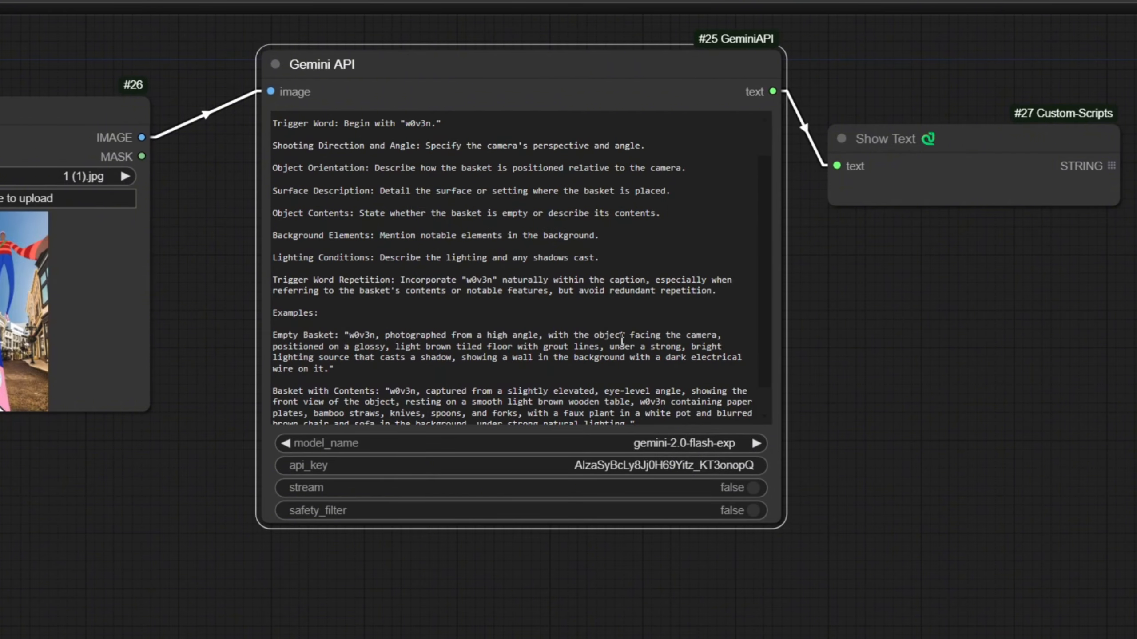
scroll(622, 340, "down", 1)
Step: Load the image 11.jpg into the test branch's Load Image node and queue the workflow
left_click(18, 198)
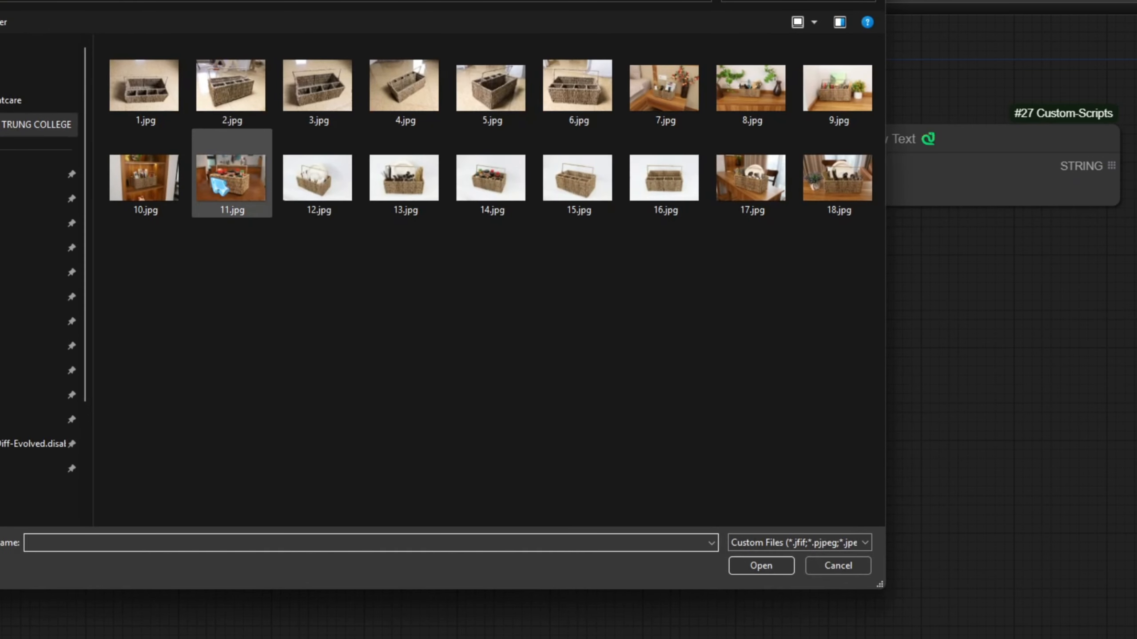
double_click(231, 179)
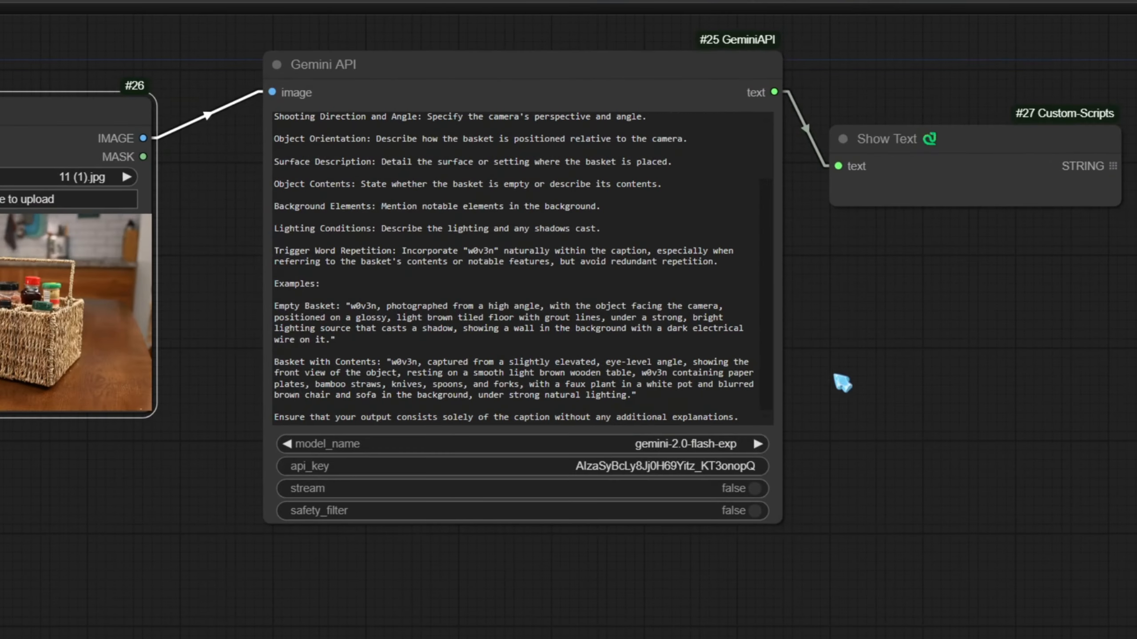
left_click(899, 175)
left_click(658, 612)
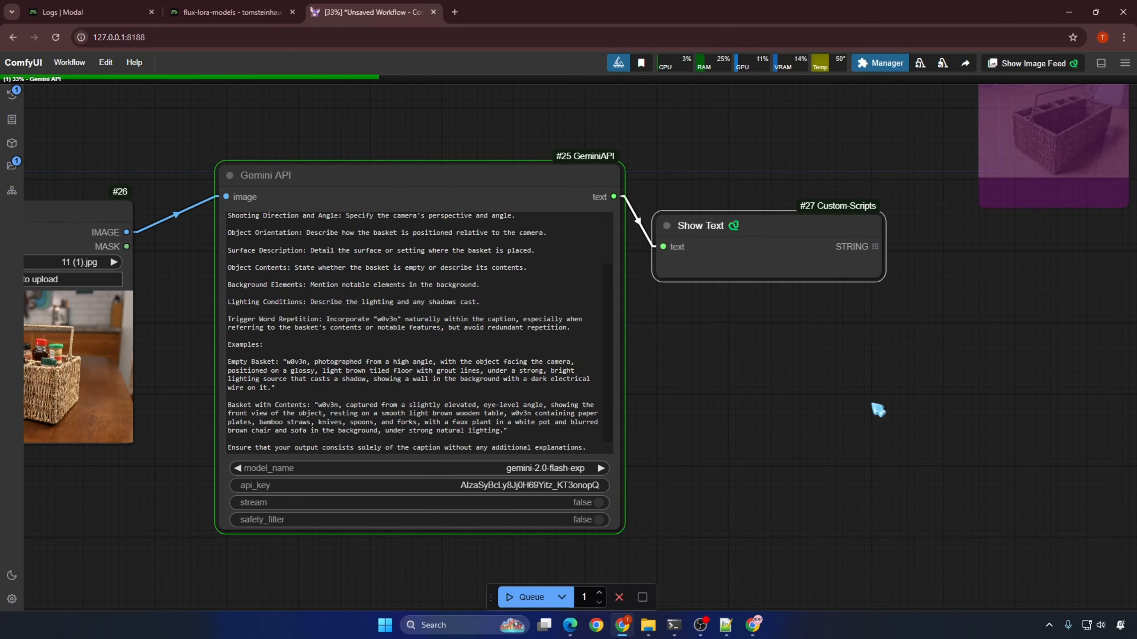
Step: Check the generated caption in Show Text for camera angle, object orientation, basket contents, background and lighting
left_click_drag(877, 410, 573, 402)
scroll(573, 402, "up", 2)
left_click_drag(341, 268, 456, 268)
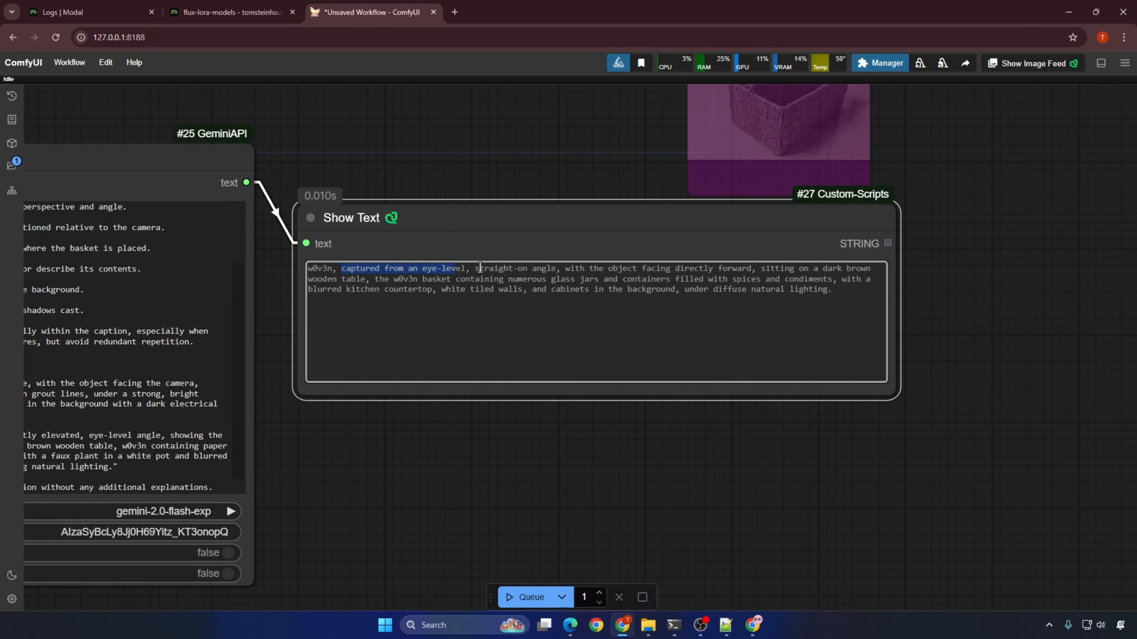
left_click(480, 268)
left_click_drag(566, 269, 794, 268)
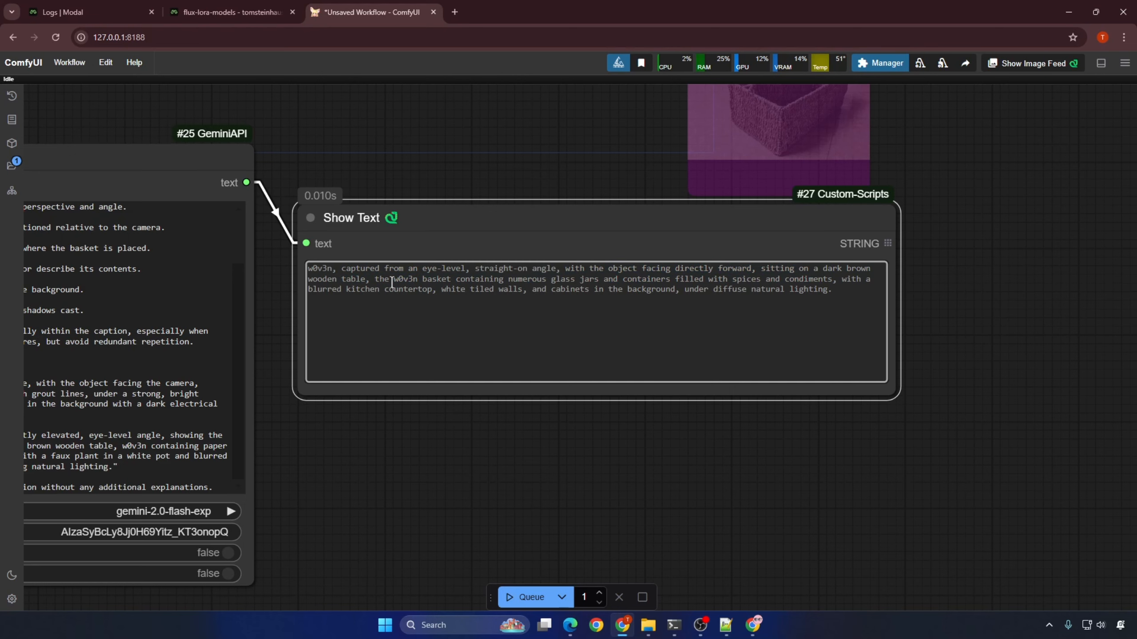
left_click_drag(376, 279, 865, 278)
left_click_drag(441, 289, 832, 290)
left_click(673, 361)
left_click(566, 419)
Step: Replace the prompt in the bypassed batch workflow's Gemini API node with the prompt from the test branch
scroll(569, 420, "down", 3)
left_click_drag(496, 453, 845, 425)
left_click(567, 320)
key("ctrl+a")
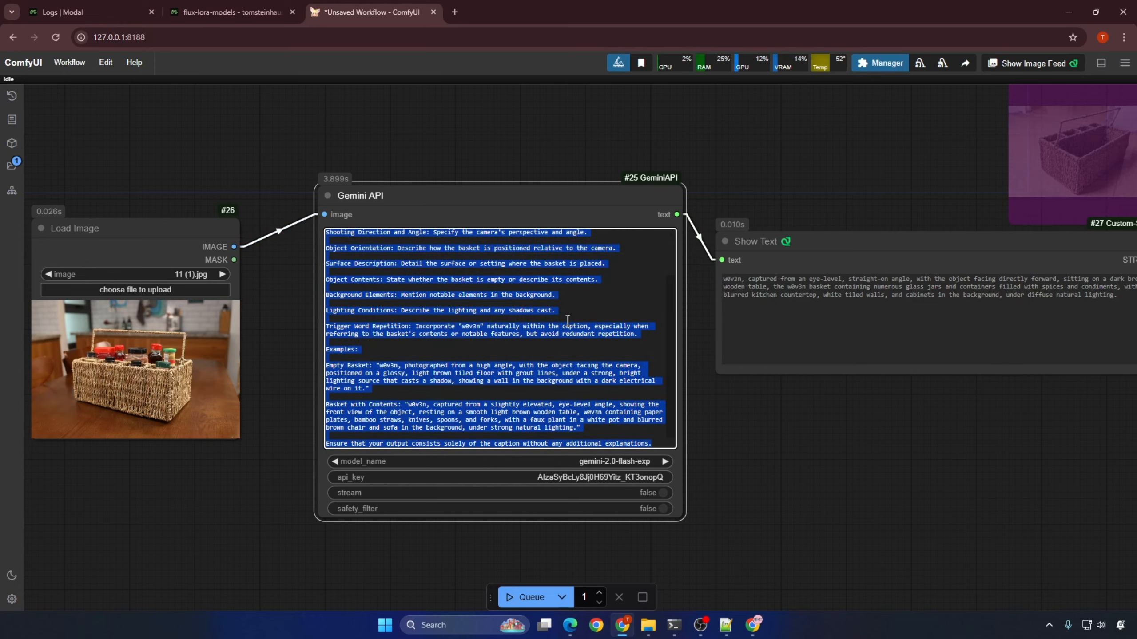
scroll(585, 170, "down", 5)
left_click_drag(578, 140, 568, 416)
left_click(541, 251)
scroll(541, 244, "down", 5)
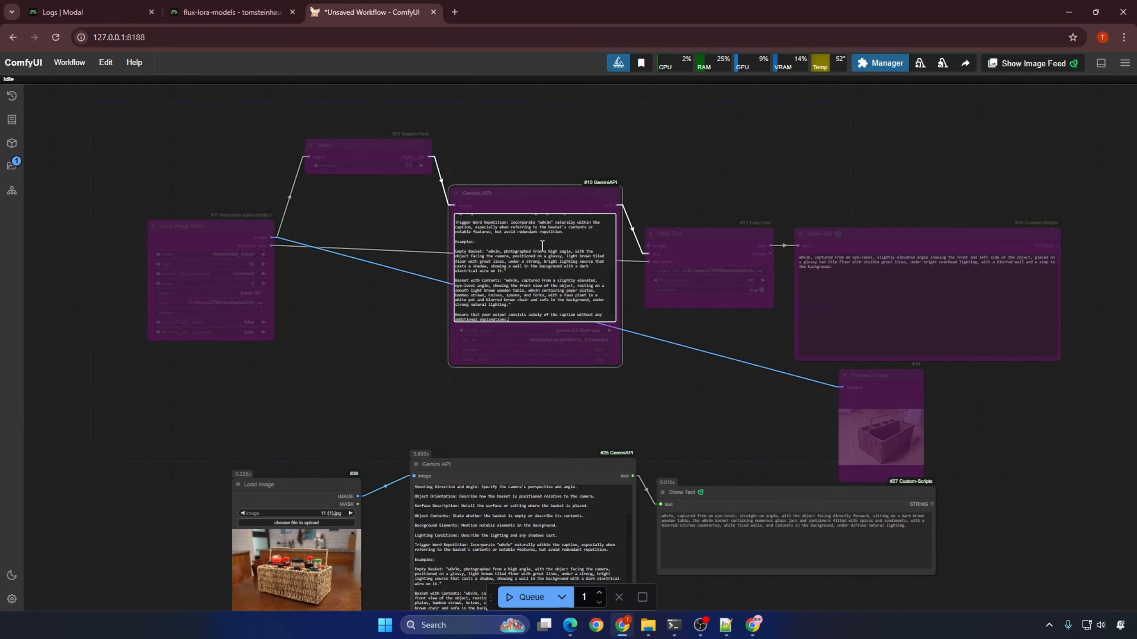
Step: Re-enable the batch captioning nodes and bypass the single-image test branch
left_click_drag(497, 417, 480, 361)
left_click_drag(1051, 347, 166, 97)
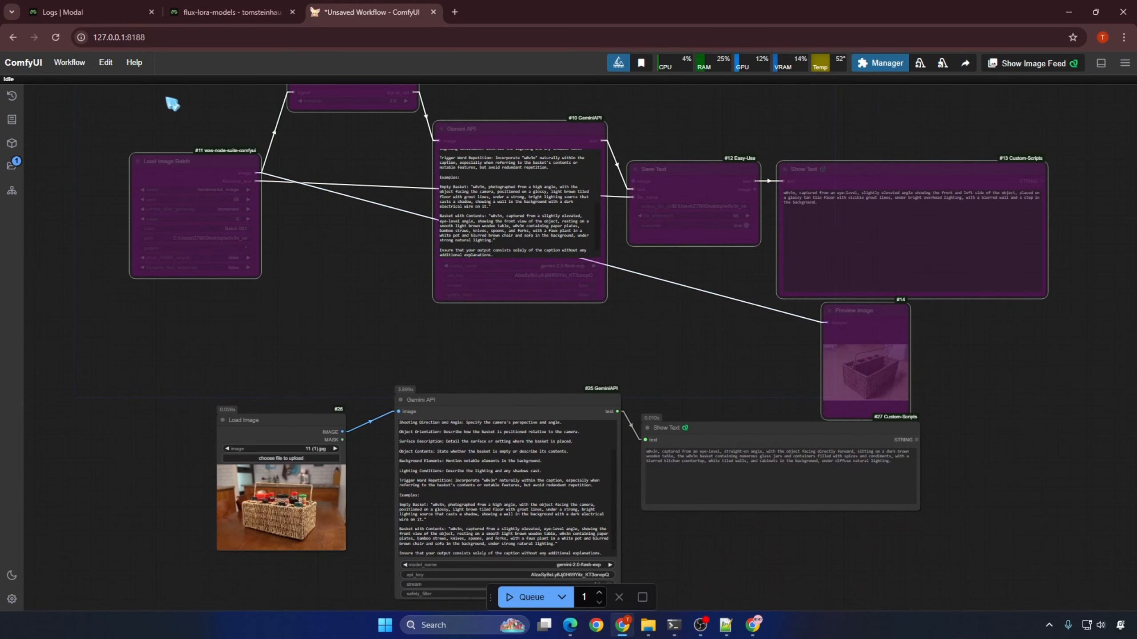
left_click_drag(705, 567, 227, 401)
key("ctrl+b")
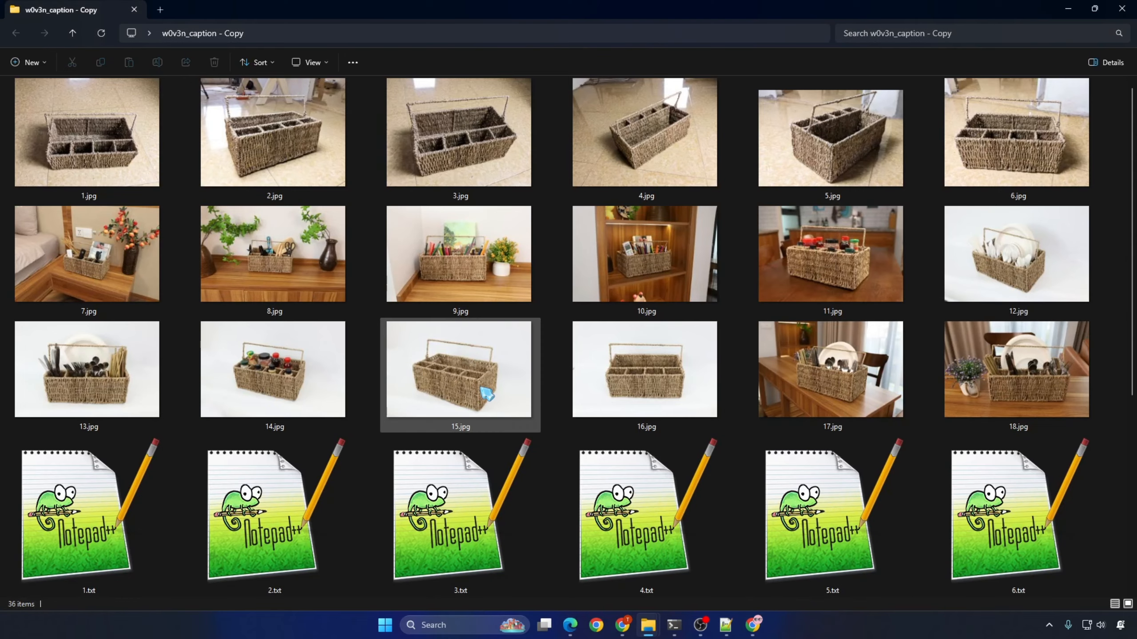
Step: Check the w0v3n_caption - Copy folder for caption text files matching images 1 to 18, then return to the desktop
scroll(487, 393, "down", 5)
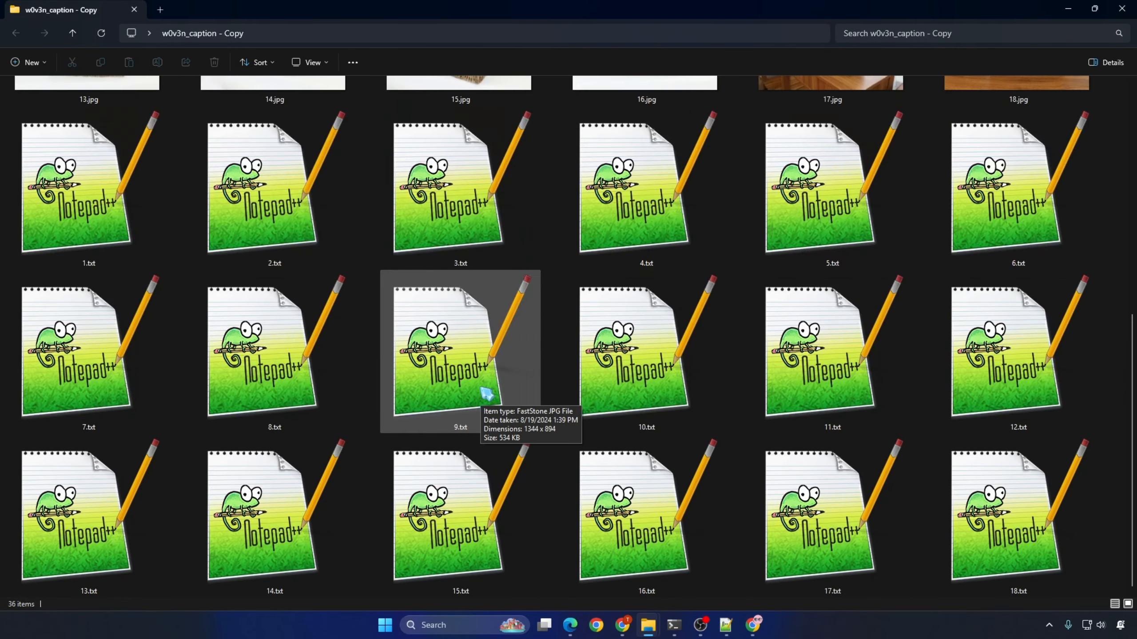
scroll(794, 501, "down", 2)
left_click(794, 501)
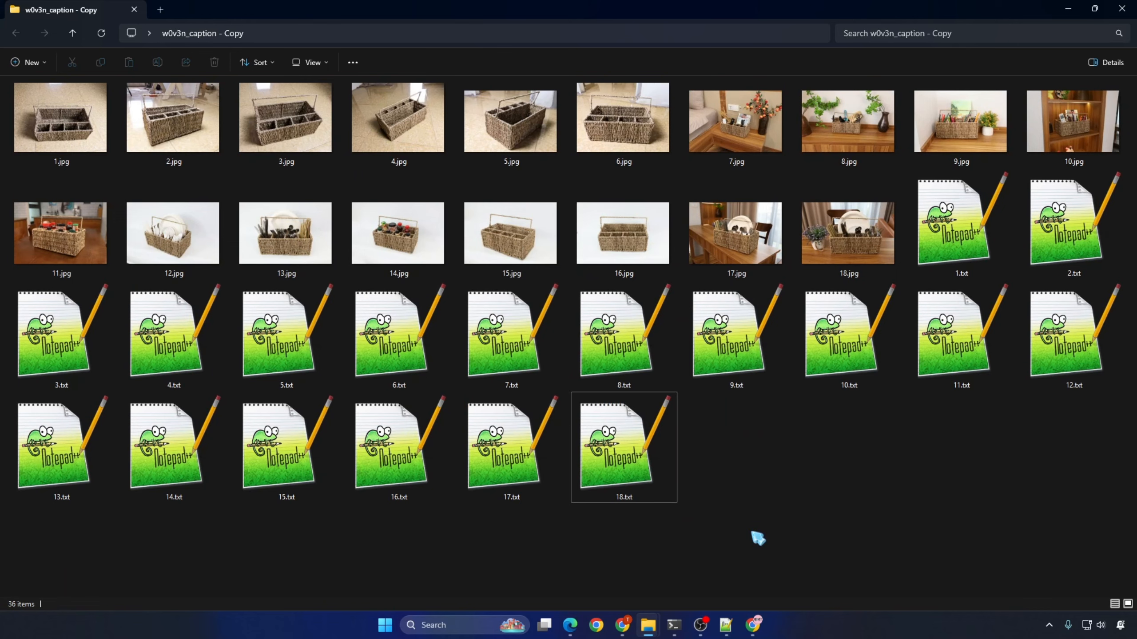
left_click(1122, 10)
key("super+d")
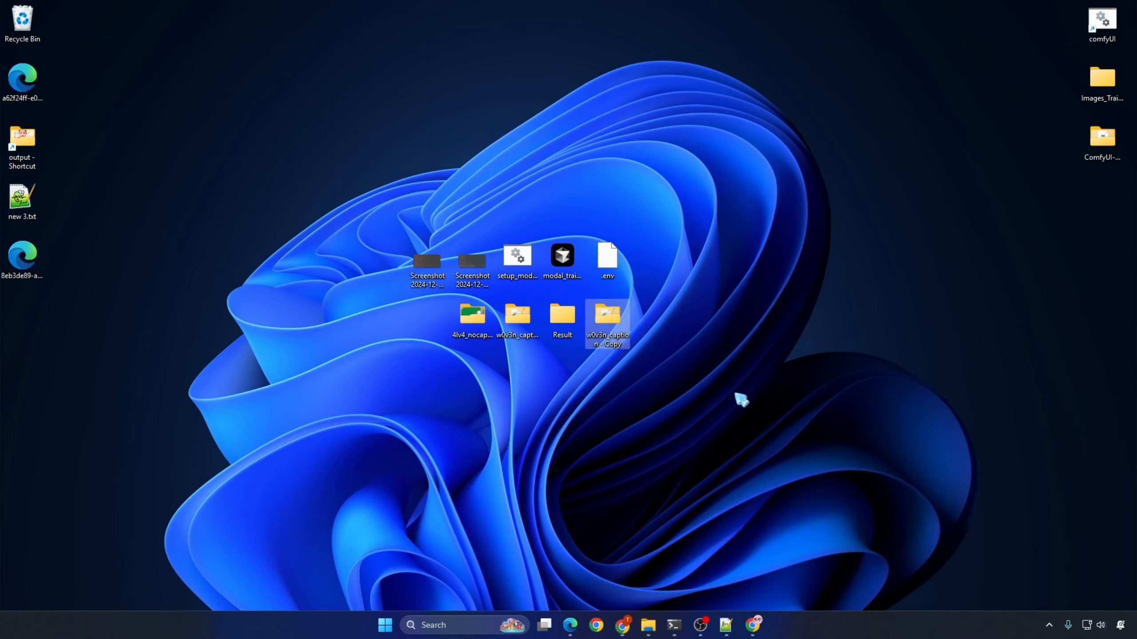
Step: Open modal_train_lora_flux.yaml from the ai-toolkit config folder in Notepad++ and set the training steps to 4000
mouse_move(649, 627)
left_click(689, 565)
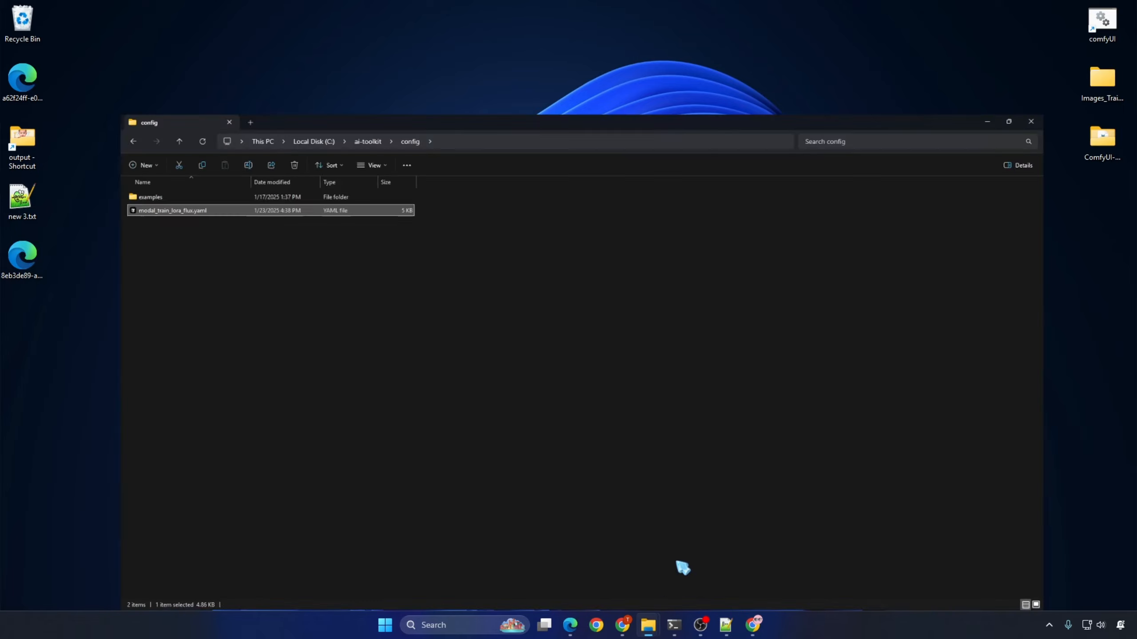
right_click(77, 125)
left_click(159, 325)
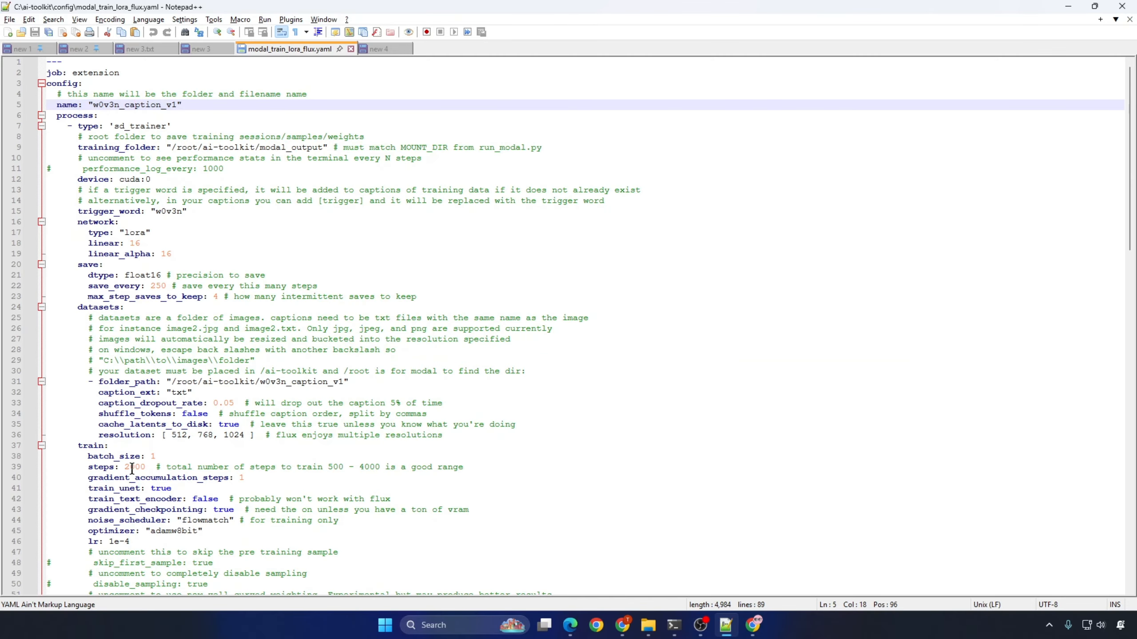
left_click(129, 467)
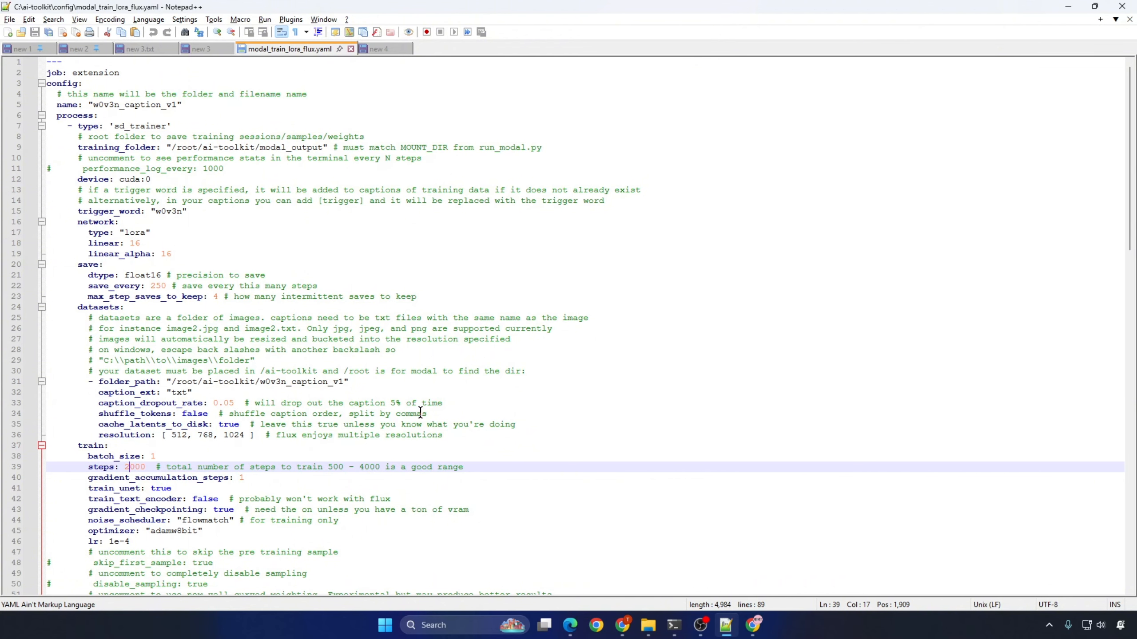
key("BackSpace")
type("4")
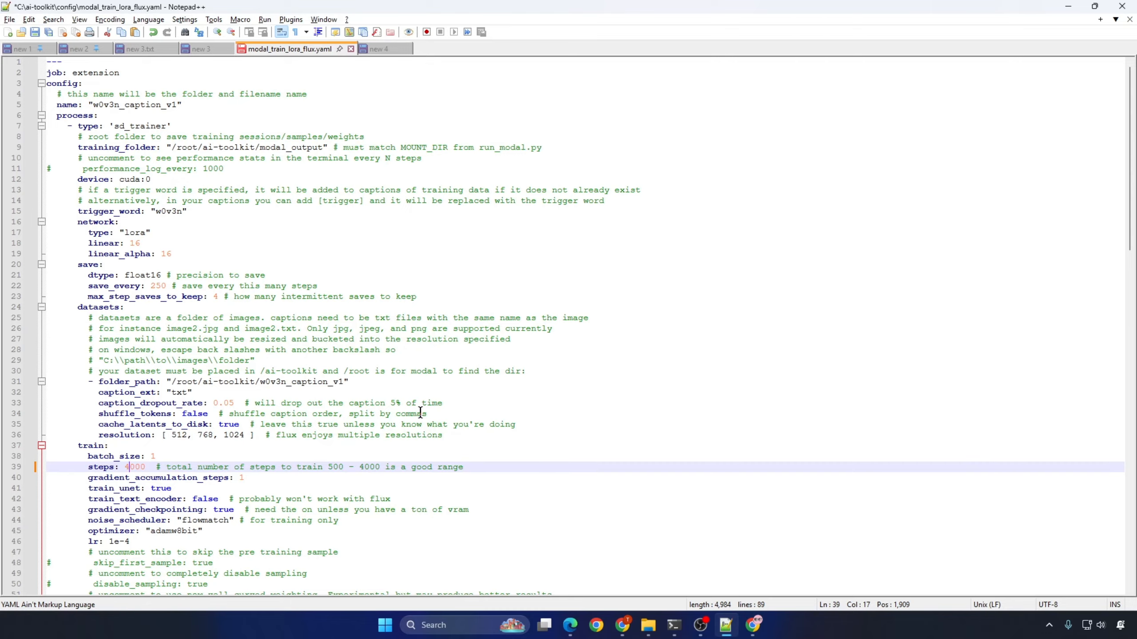
Step: Sort the files in the w0v3n_caption - Copy folder by name so each image sits beside its caption
scroll(420, 413, "down", 9)
scroll(420, 412, "down", 7)
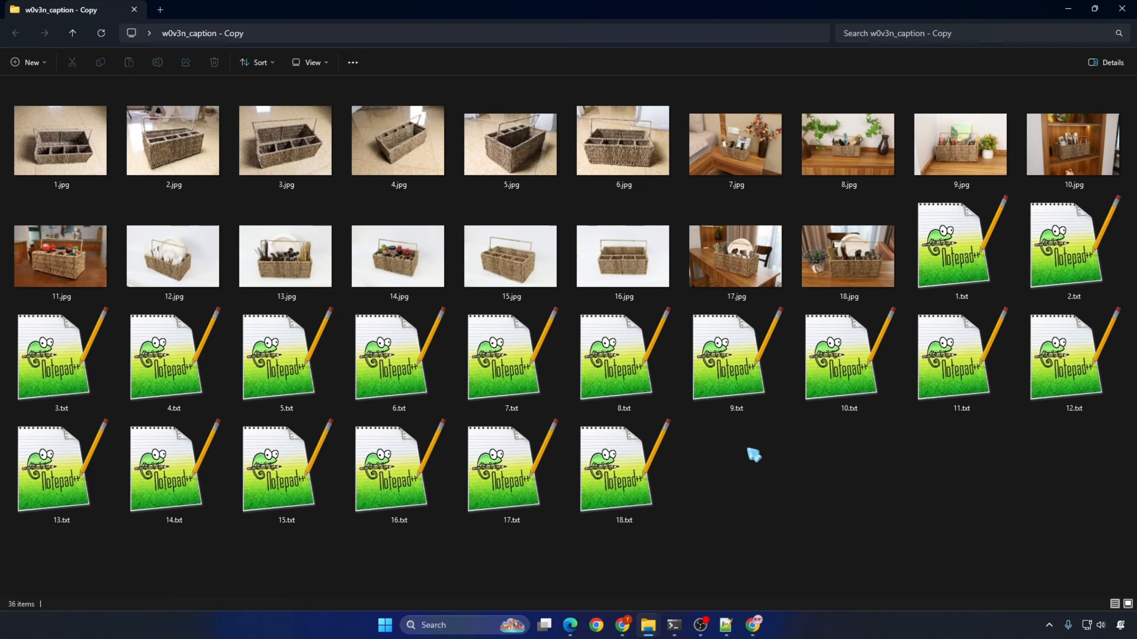
right_click(747, 445)
mouse_move(790, 309)
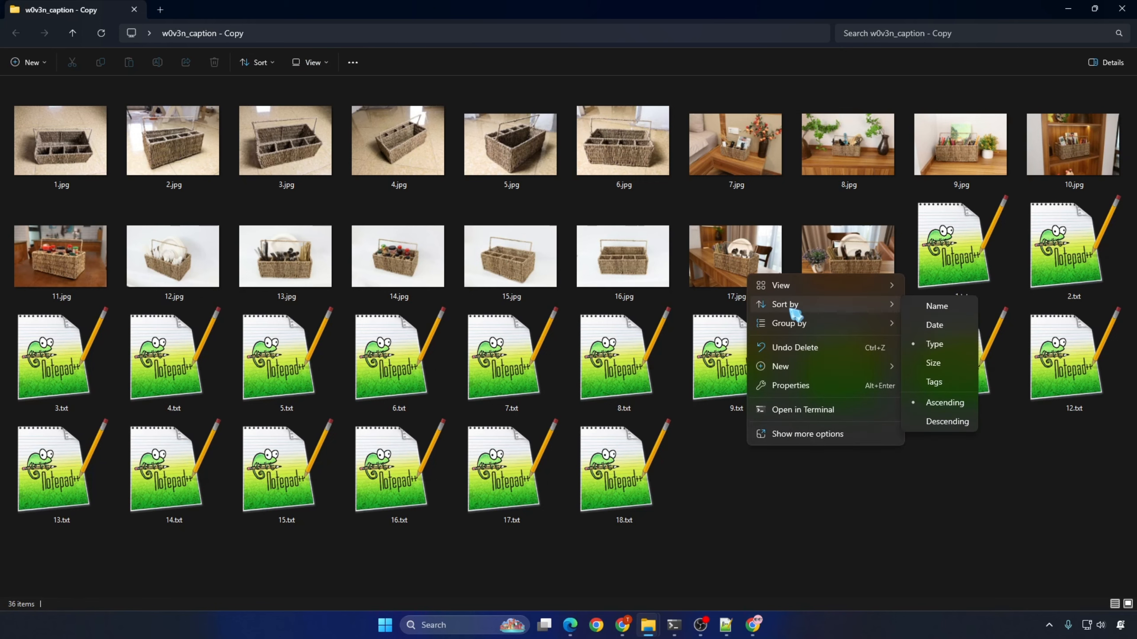
left_click(958, 307)
Step: Replace the first sample prompt in modal_train_lora_flux.yaml with the caption from 9.txt
double_click(834, 285)
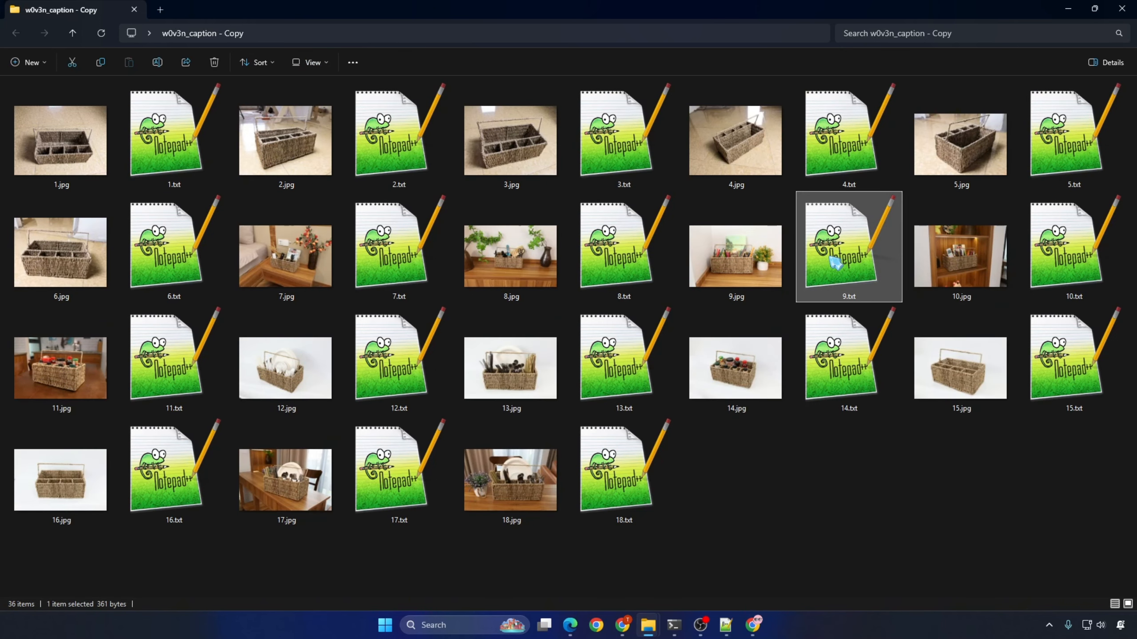
key("ctrl+a")
left_click(296, 48)
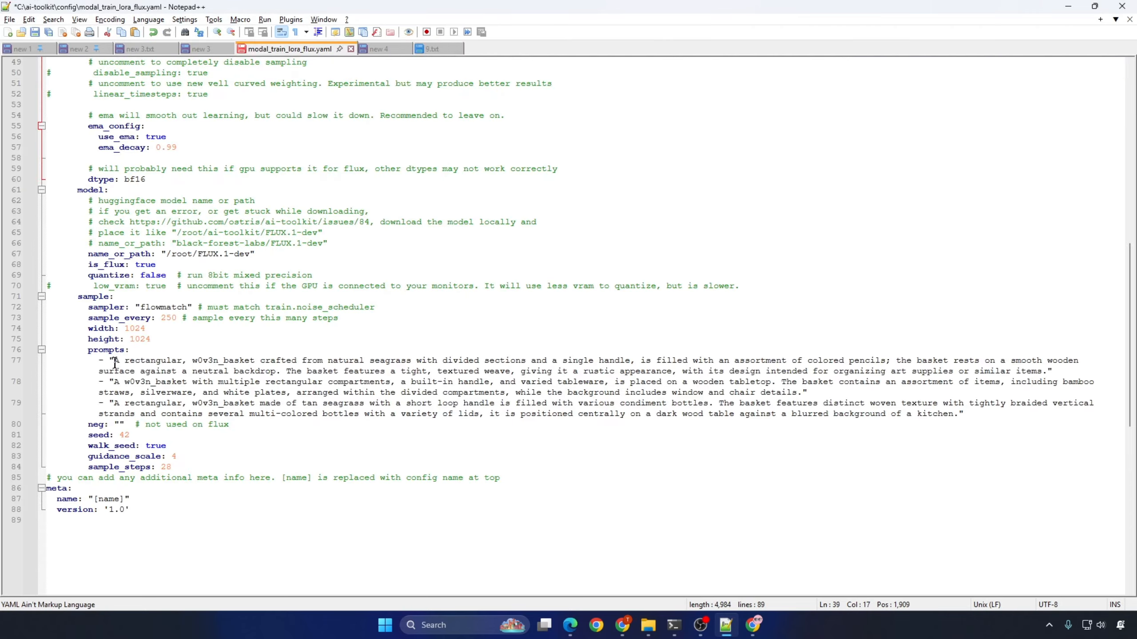
left_click_drag(115, 364, 1049, 373)
Step: Replace the second sample prompt in the training config with the caption from 11.txt
left_click(1068, 6)
double_click(208, 342)
left_click(303, 49)
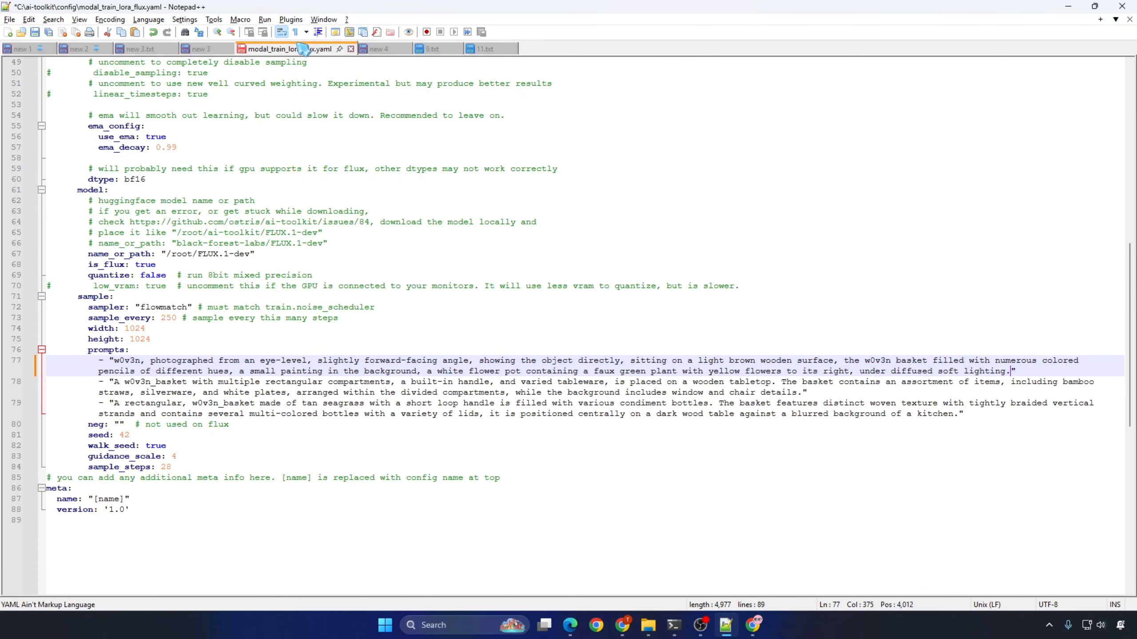
left_click_drag(114, 382, 803, 392)
key("ctrl+v")
Step: Replace the third sample prompt with the caption from 15.txt and save the training config
key("alt+Tab")
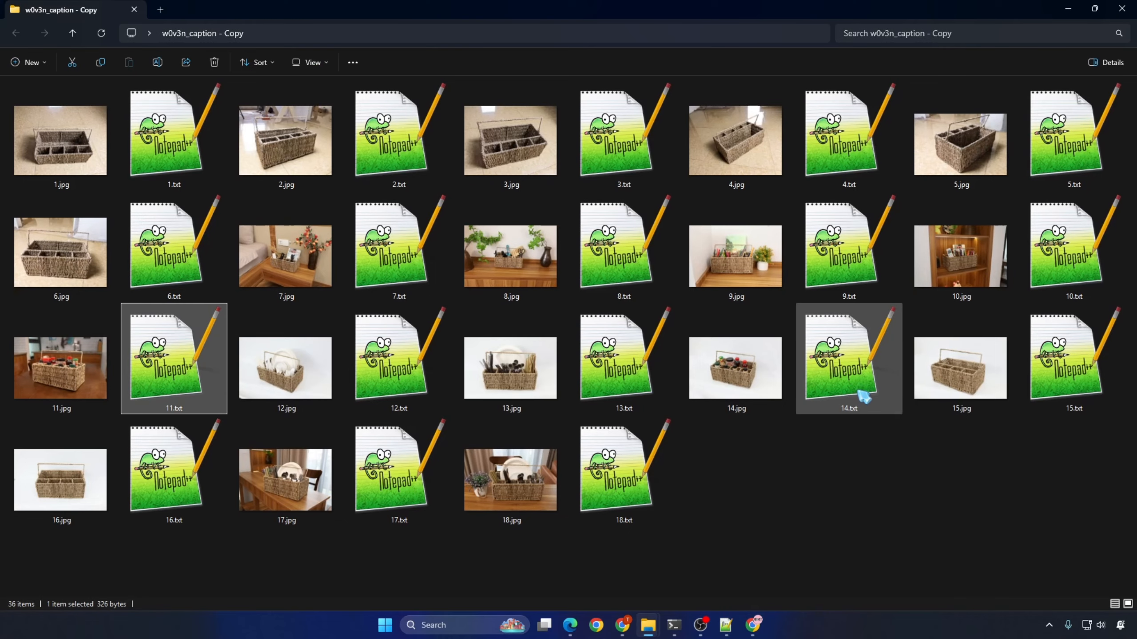
left_click(1082, 371)
double_click(1080, 368)
key("ctrl+a")
key("ctrl+c")
left_click(295, 48)
left_click_drag(115, 405, 958, 415)
key("ctrl+v")
left_click(34, 32)
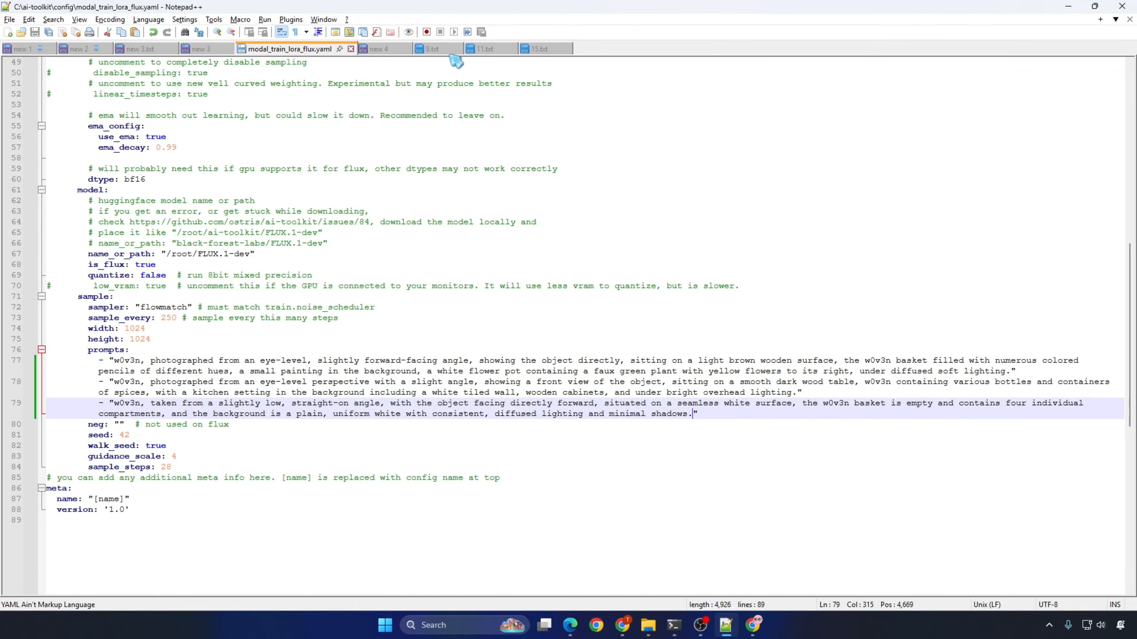
Step: Return to the w0v3n_caption - Copy folder and close its window
key("alt+Tab")
left_click(743, 477)
left_click(1119, 9)
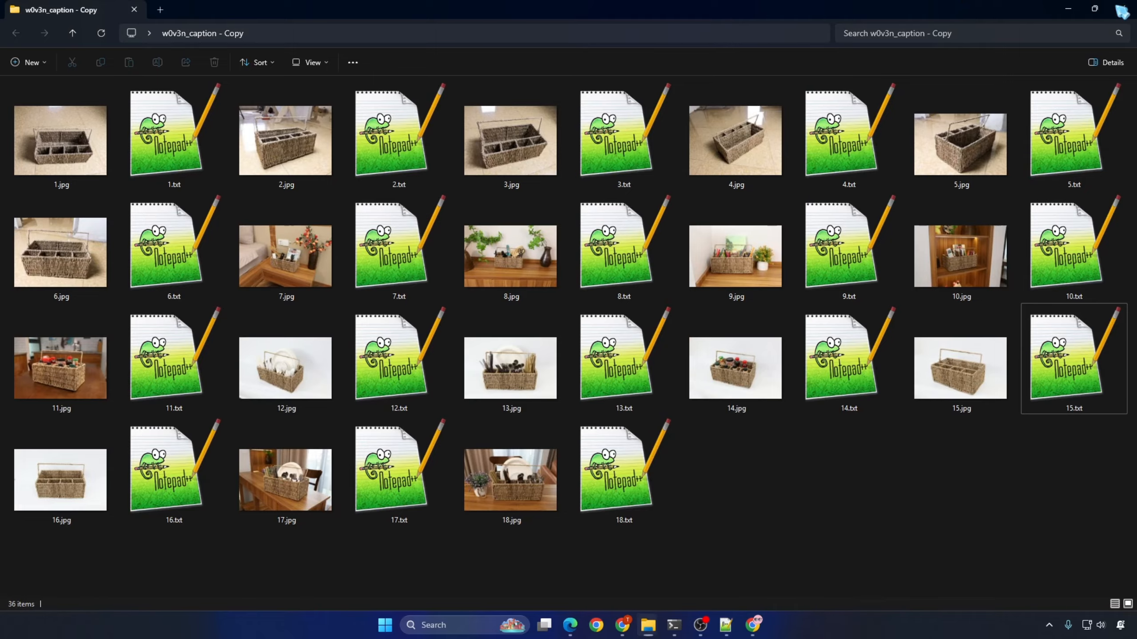
left_click(774, 331)
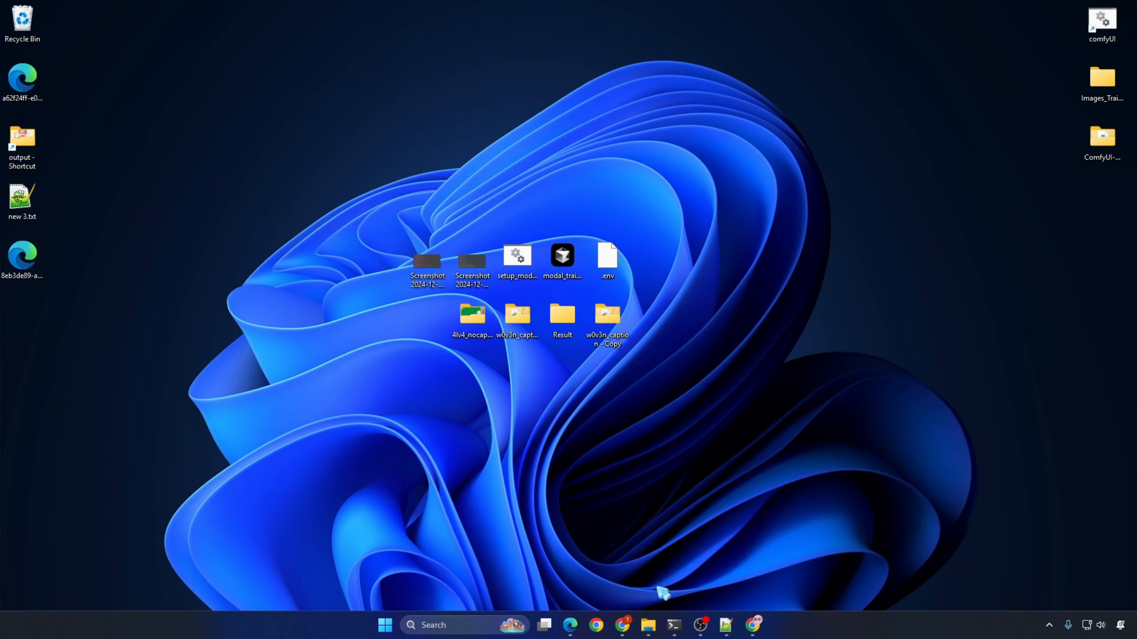
Step: Rename the desktop folder w0v3n_caption - Copy to w0v3n_caption_v1, using the name of the dataset folder in C:\ai-toolkit
mouse_move(650, 623)
left_click(712, 537)
left_click(306, 34)
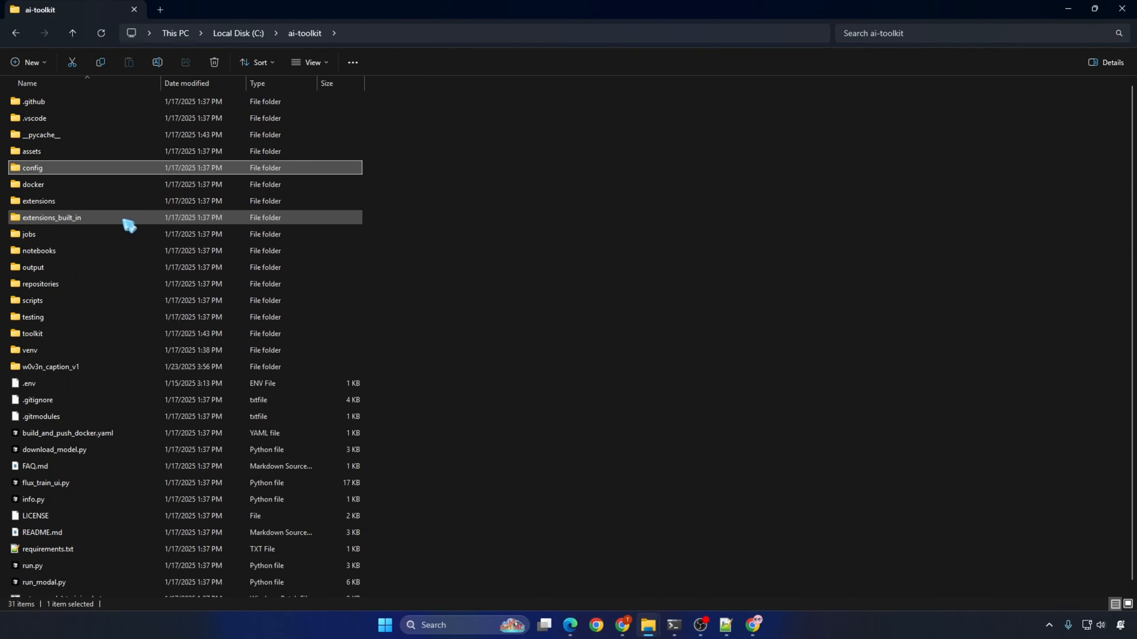
left_click(76, 368)
key("F2")
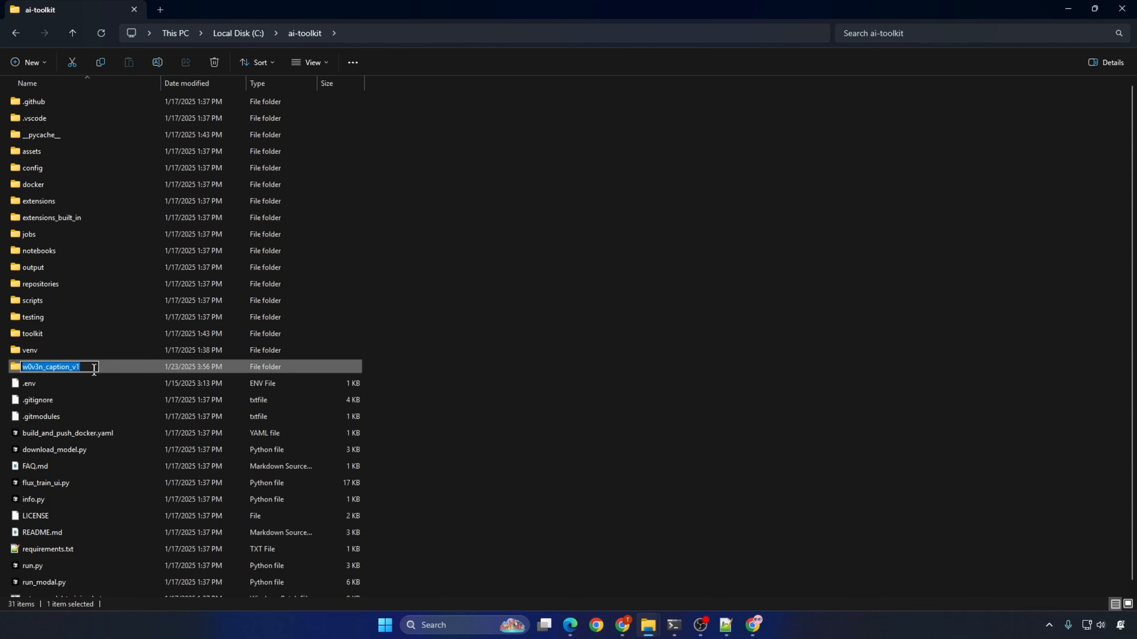
left_click(1068, 9)
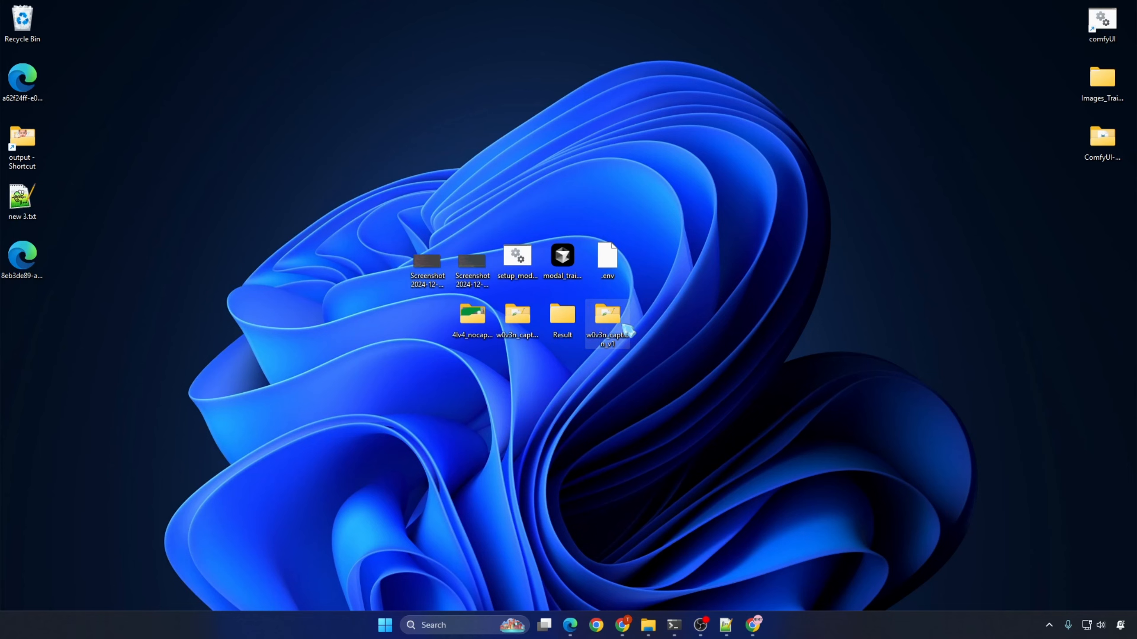
Step: Copy the w0v3n_caption_v1 folder from the desktop into C:\ai-toolkit, replacing the existing files
key("ctrl+c")
right_click(627, 331)
left_click(681, 348)
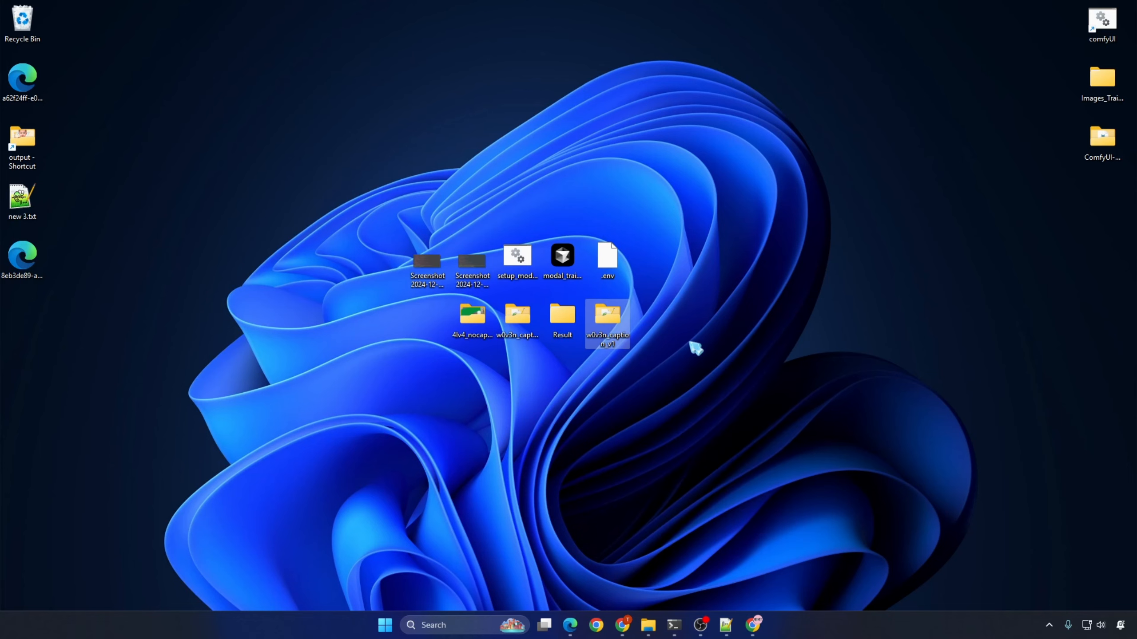
left_click(654, 629)
left_click(712, 566)
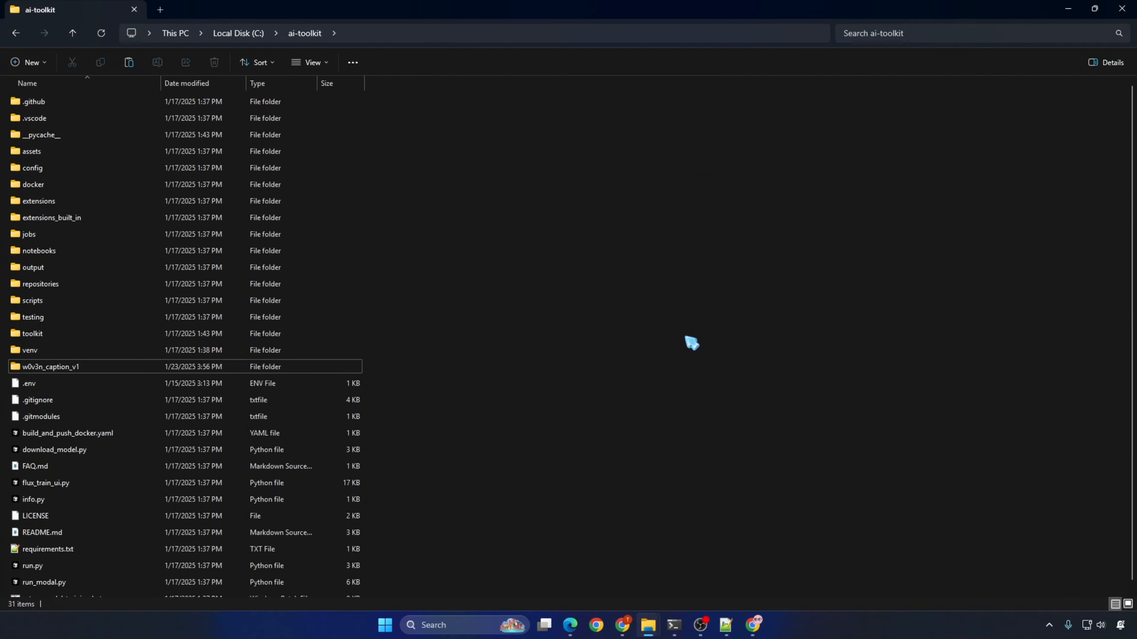
key("ctrl+v")
left_click(256, 218)
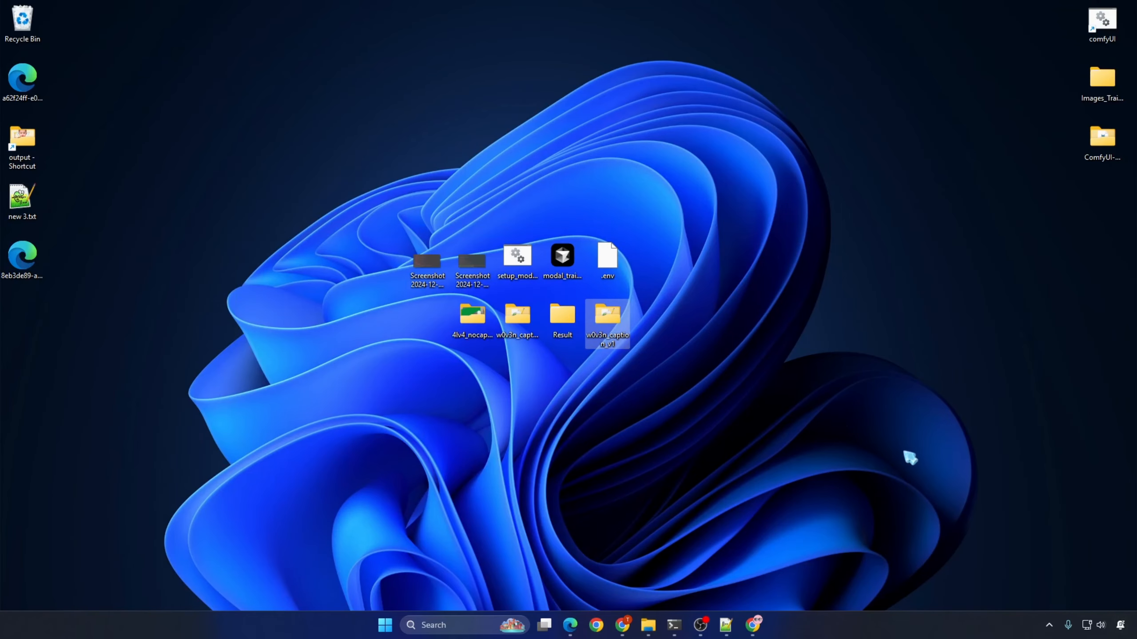
Step: Run the FLUX LoRA training setup script from the desktop as administrator and answer y to continue
right_click(524, 254)
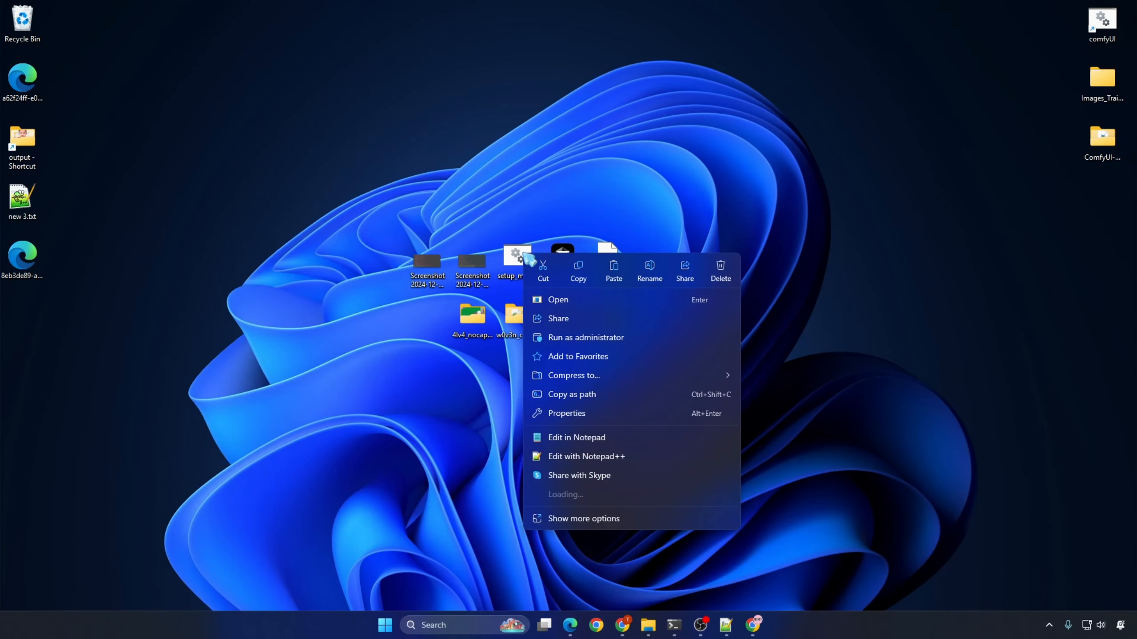
left_click(581, 339)
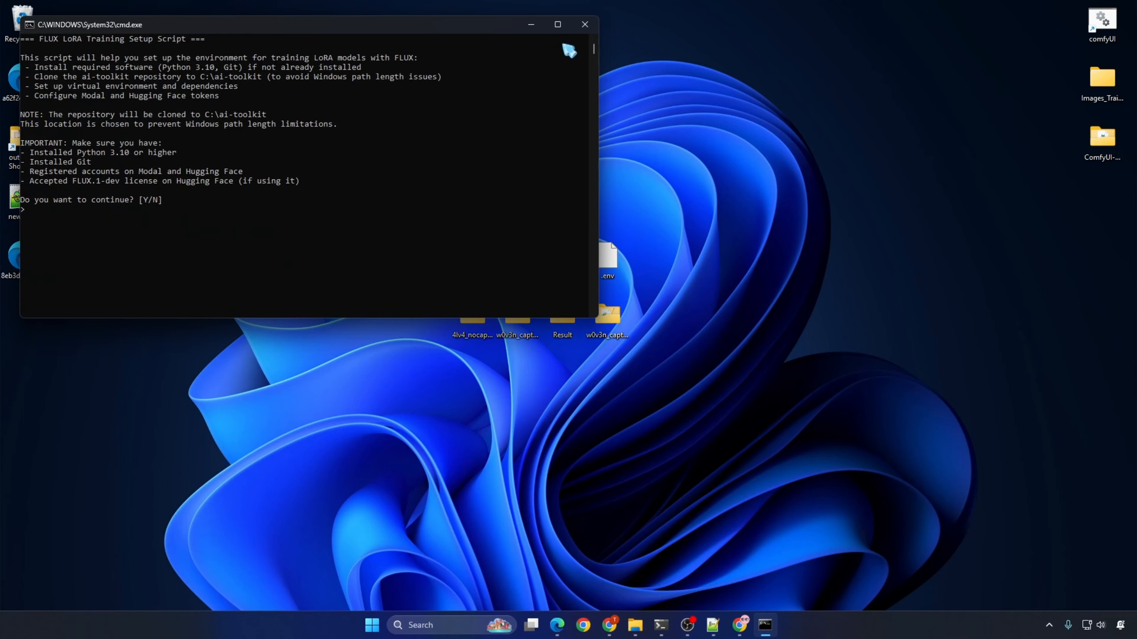
double_click(552, 23)
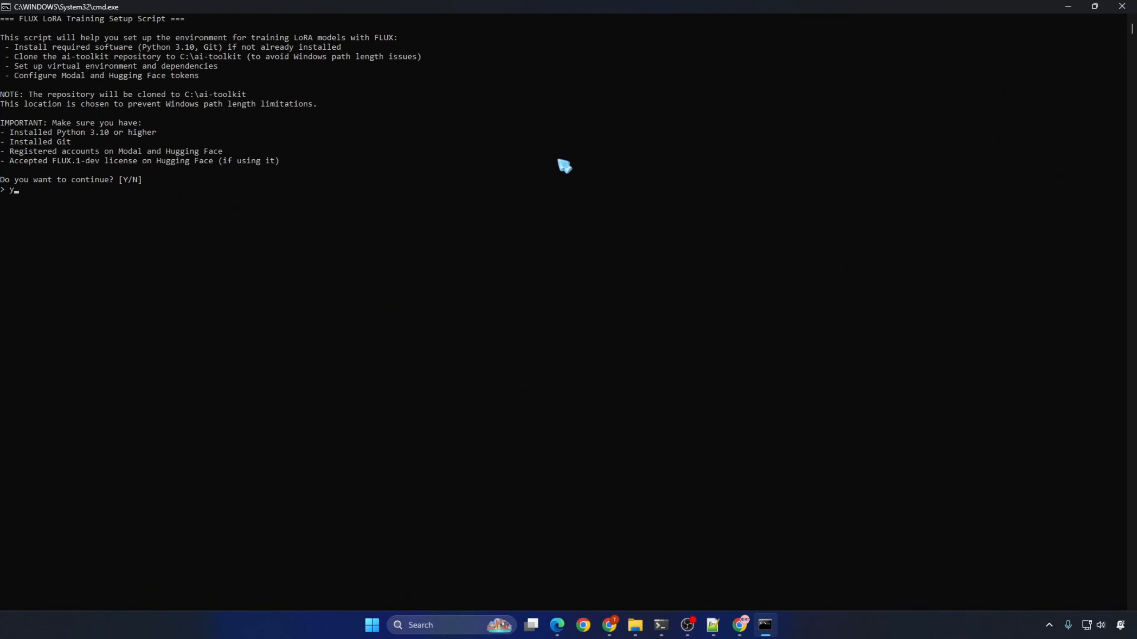
type("y")
key("Return")
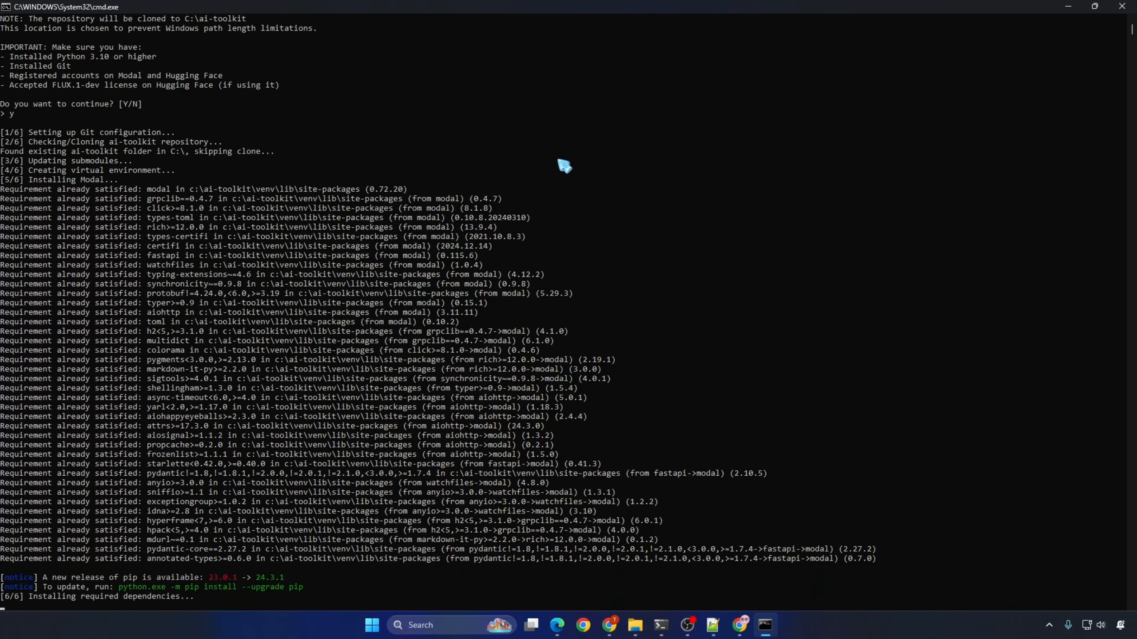
Step: Copy the Modal token command from the Notepad++ note into the setup script, submit it, and start the training
key("alt+Tab")
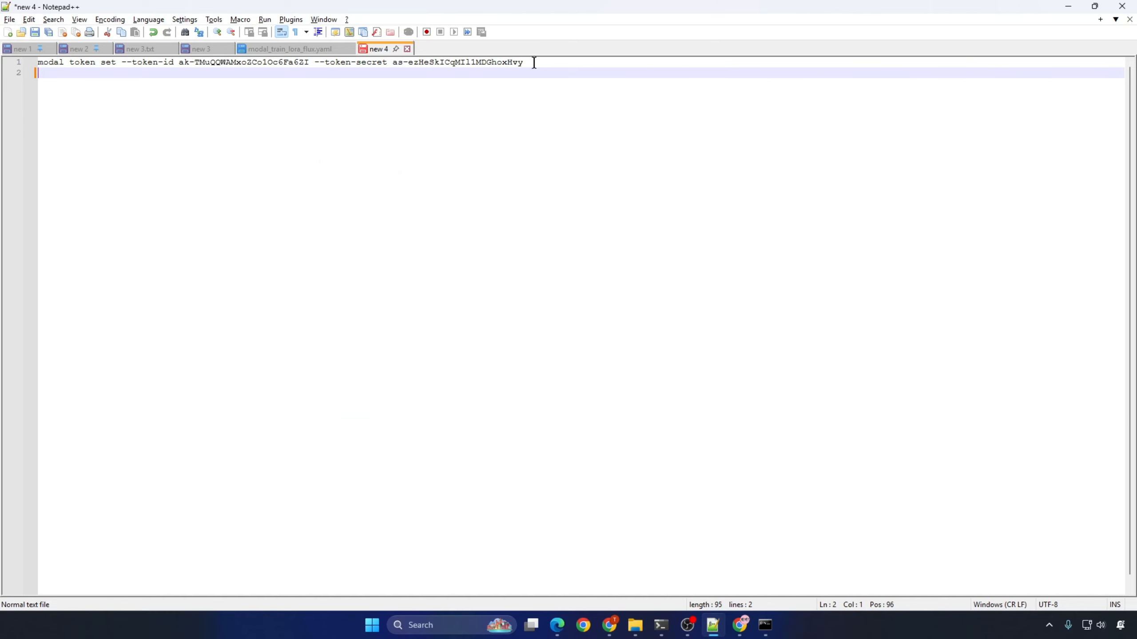
left_click(5, 65)
key("ctrl+c")
key("alt+Tab")
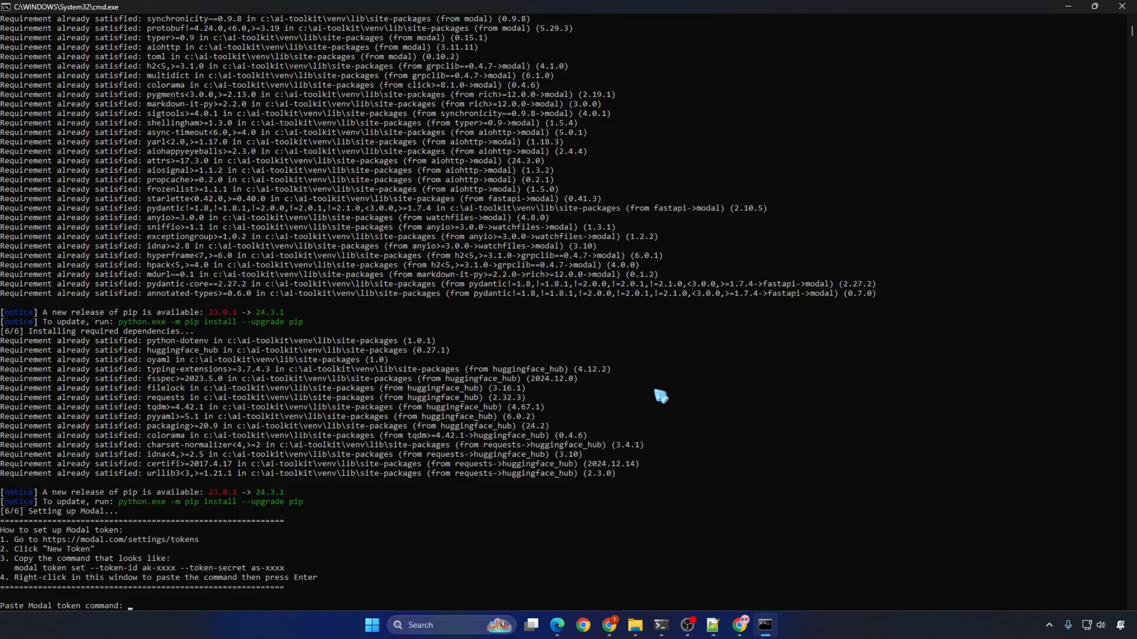
right_click(661, 393)
key("Return")
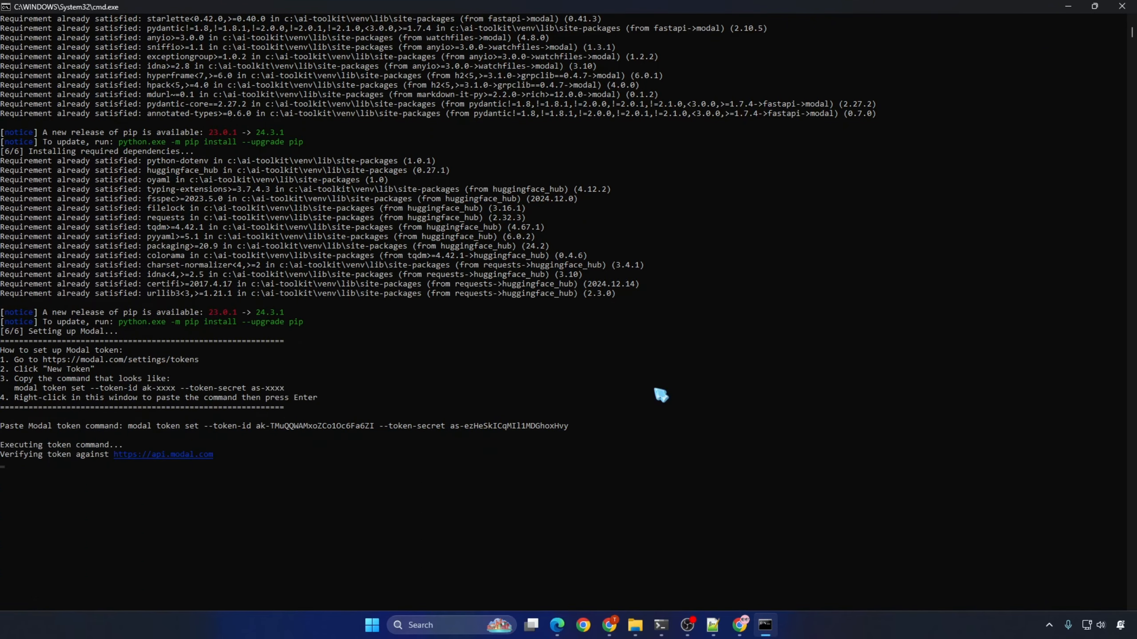
key("Return")
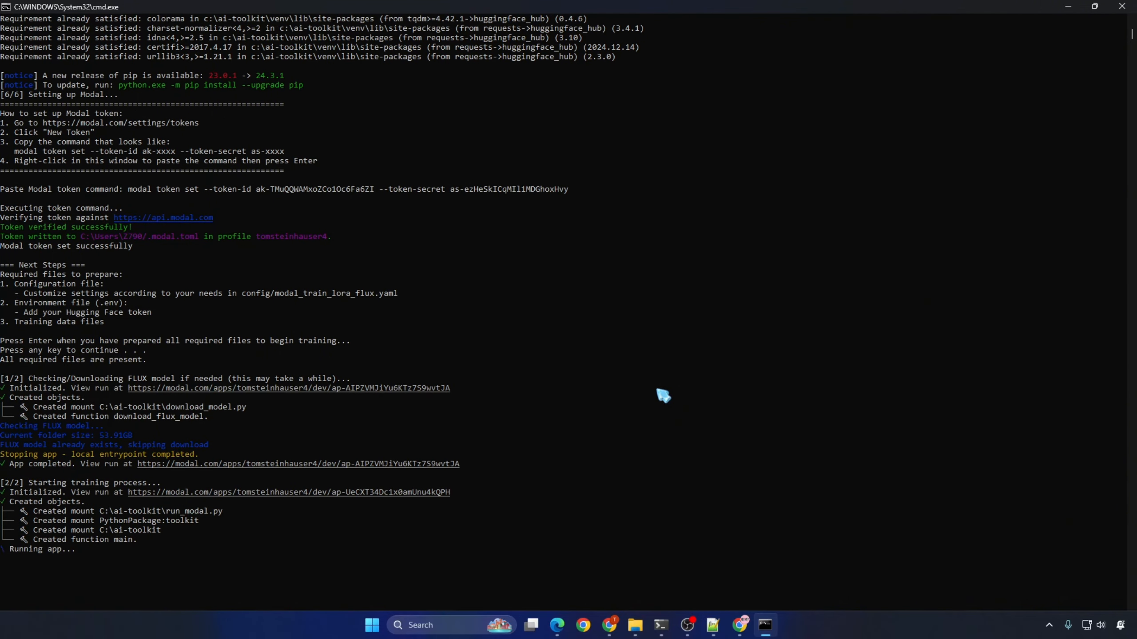
Step: Switch to the Modal page in Chrome and open the logs of the newly started flux-lora-training app
left_click(609, 625)
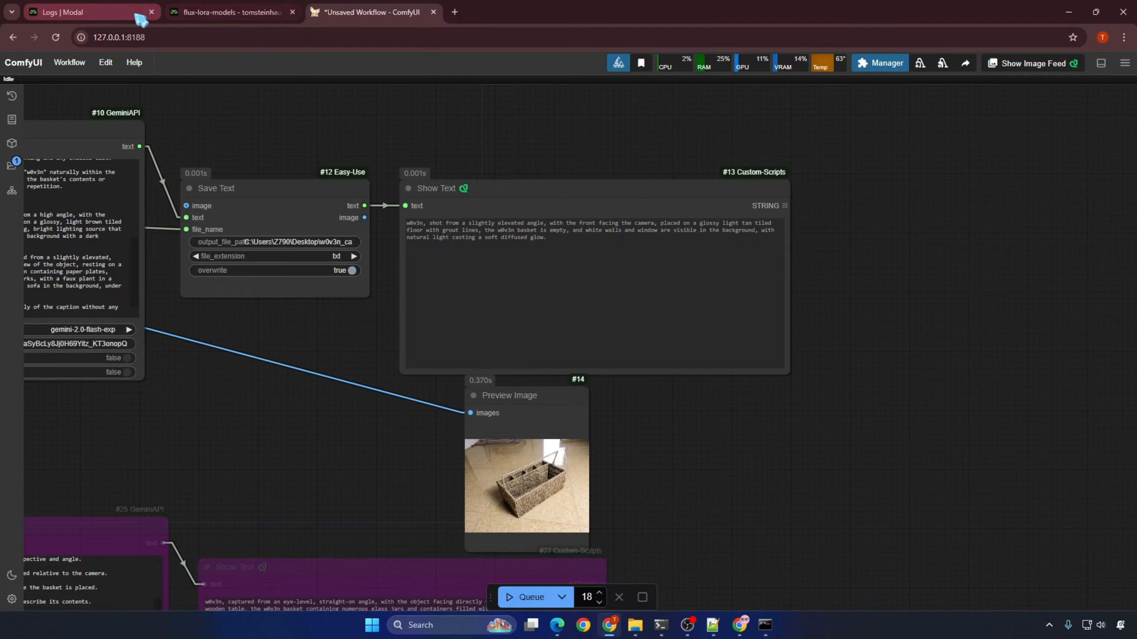
left_click(135, 16)
left_click(63, 98)
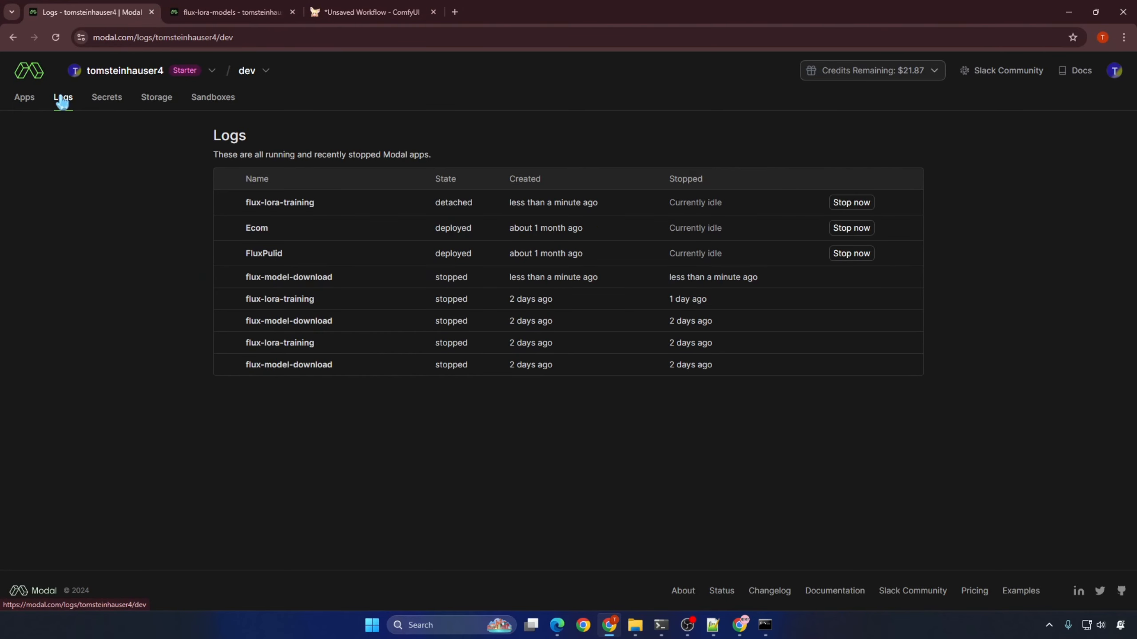
left_click(282, 206)
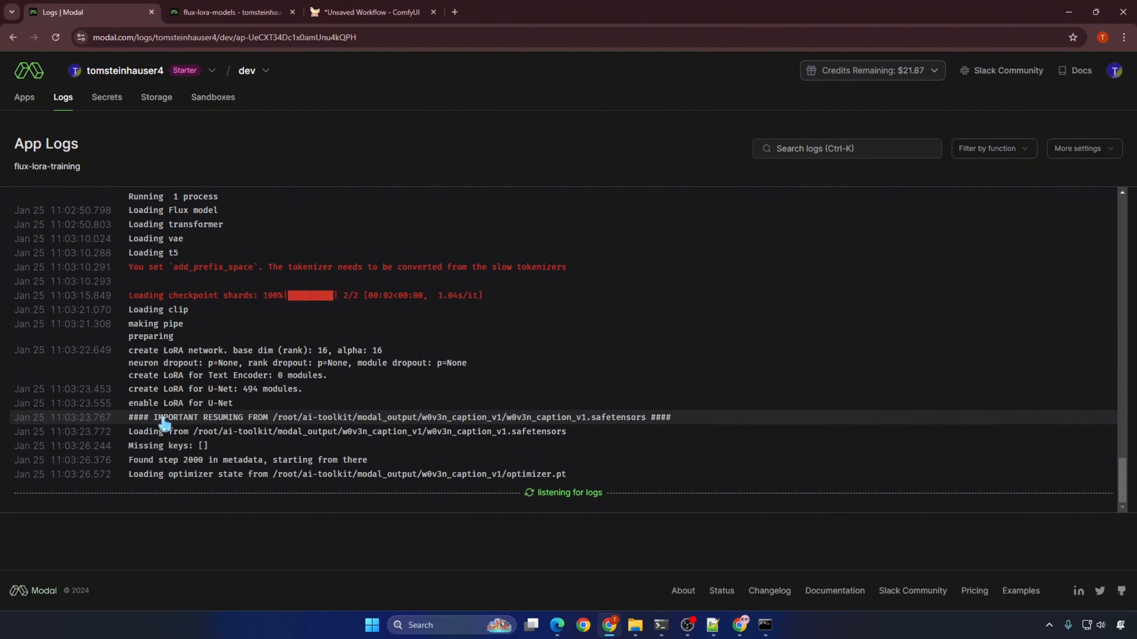
Step: Check in the app logs which checkpoint and step the training resumes from, and close the setup console window
left_click_drag(129, 419, 678, 236)
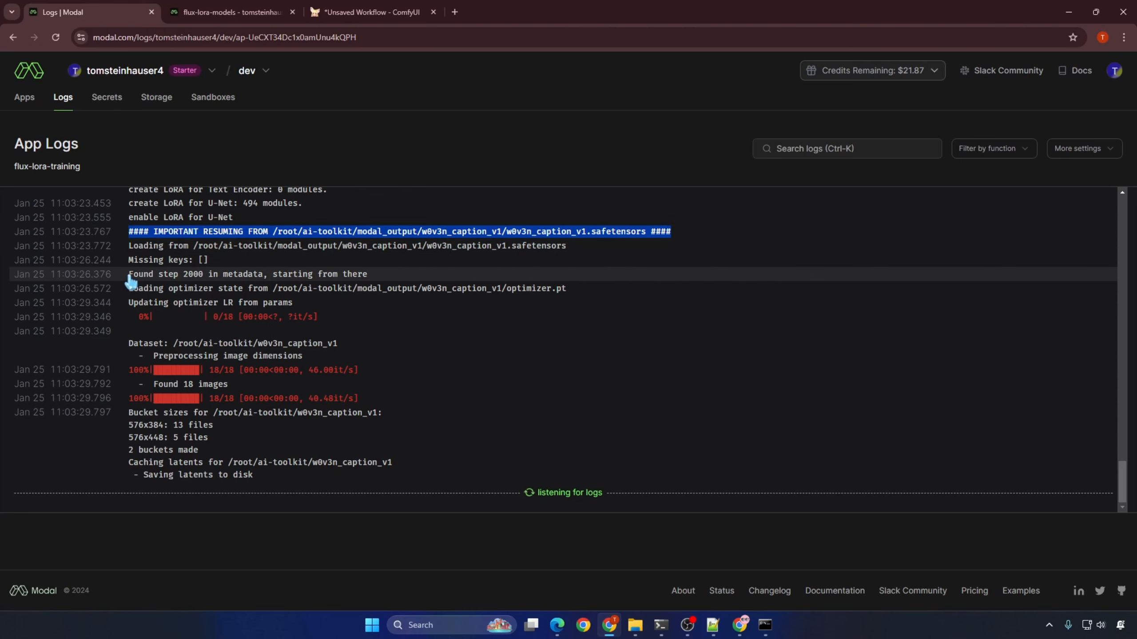
left_click_drag(129, 278, 376, 280)
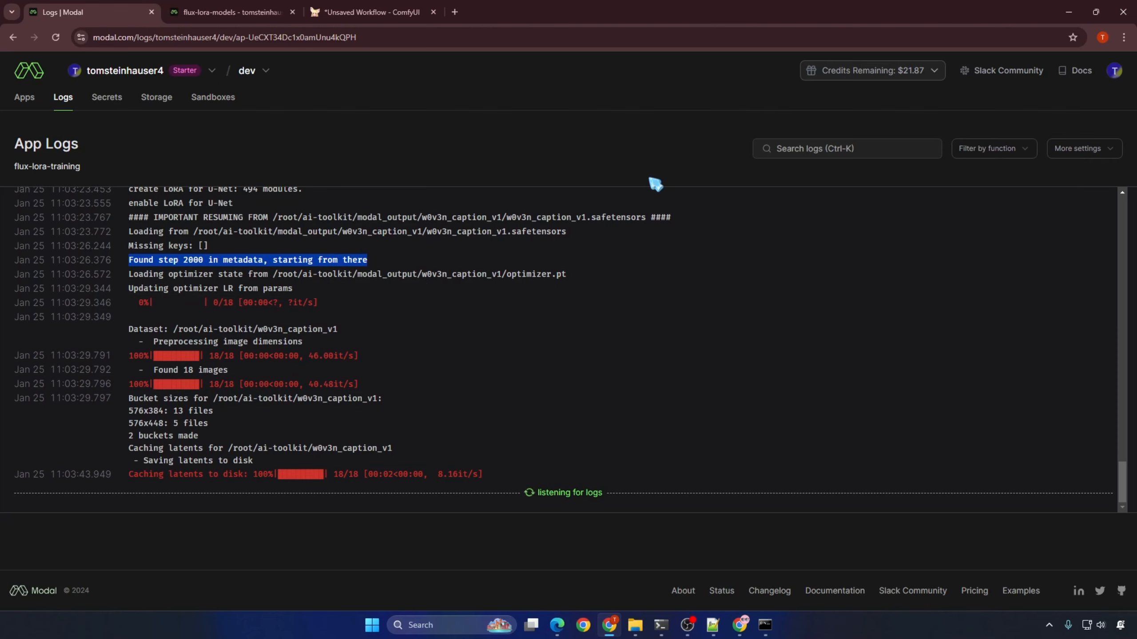
left_click(651, 180)
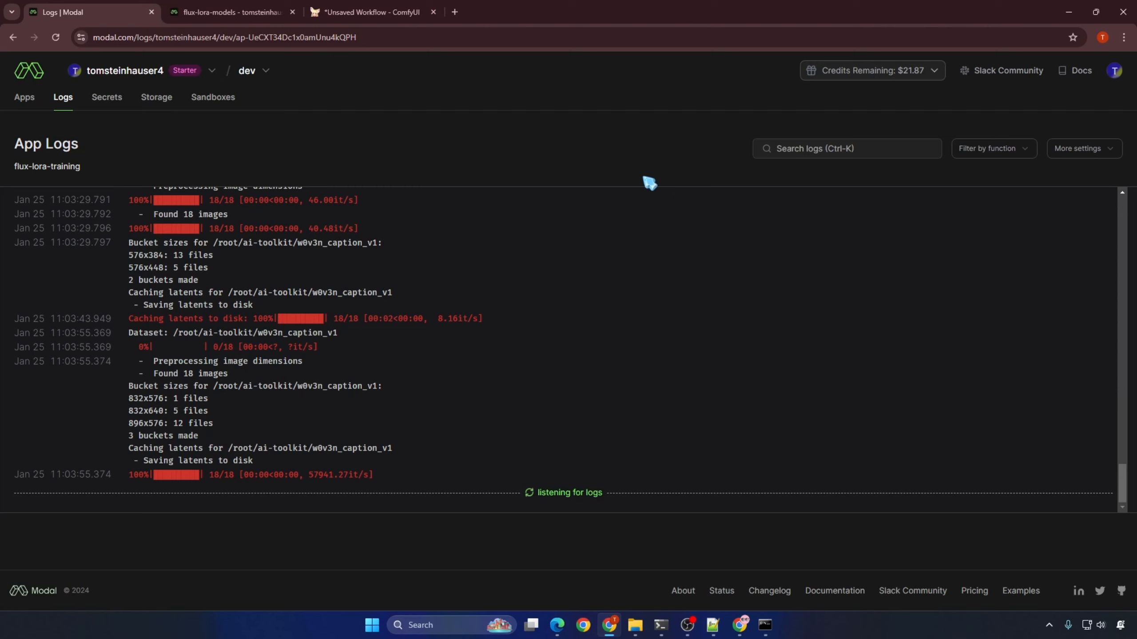
key("alt+Tab")
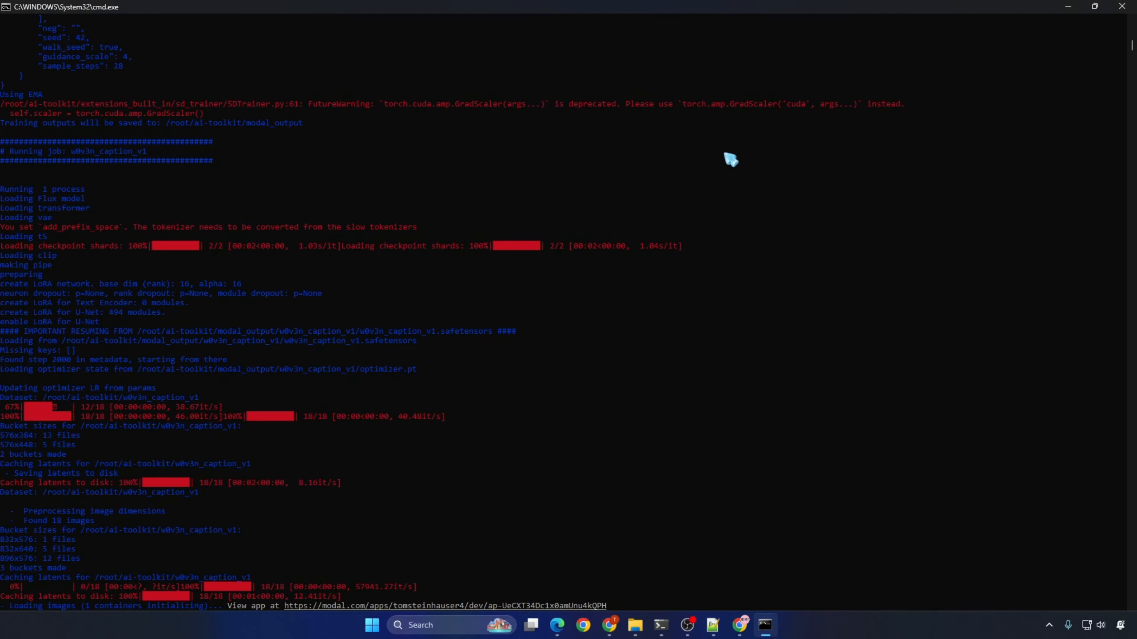
left_click(1122, 6)
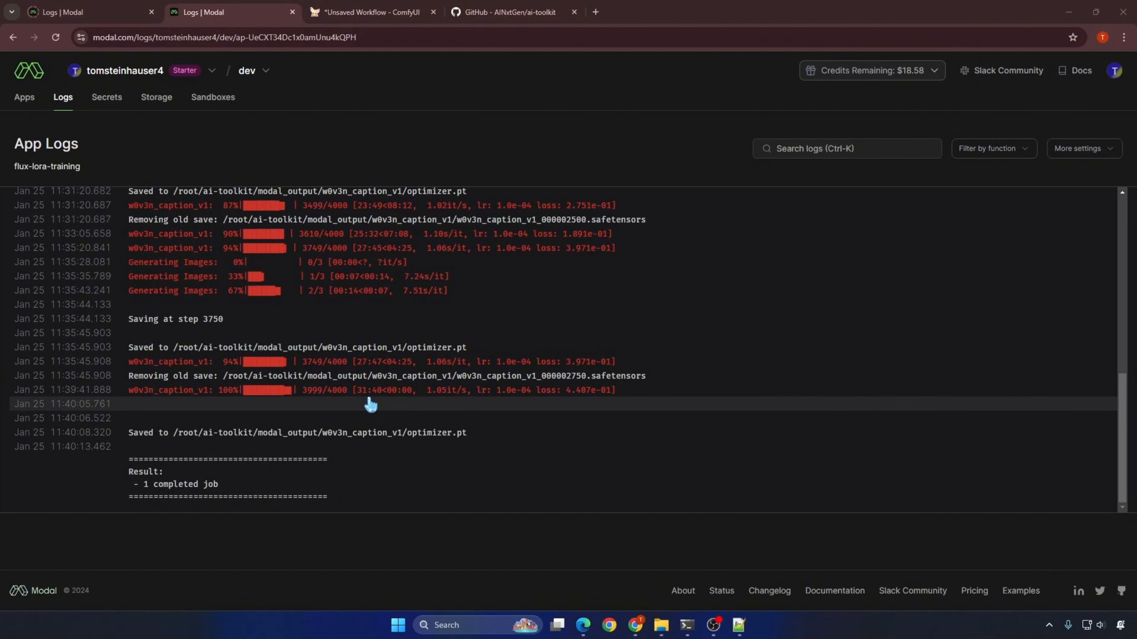
Step: Open a command prompt in the Result\w0v3n_caption_v1 folder
mouse_move(669, 632)
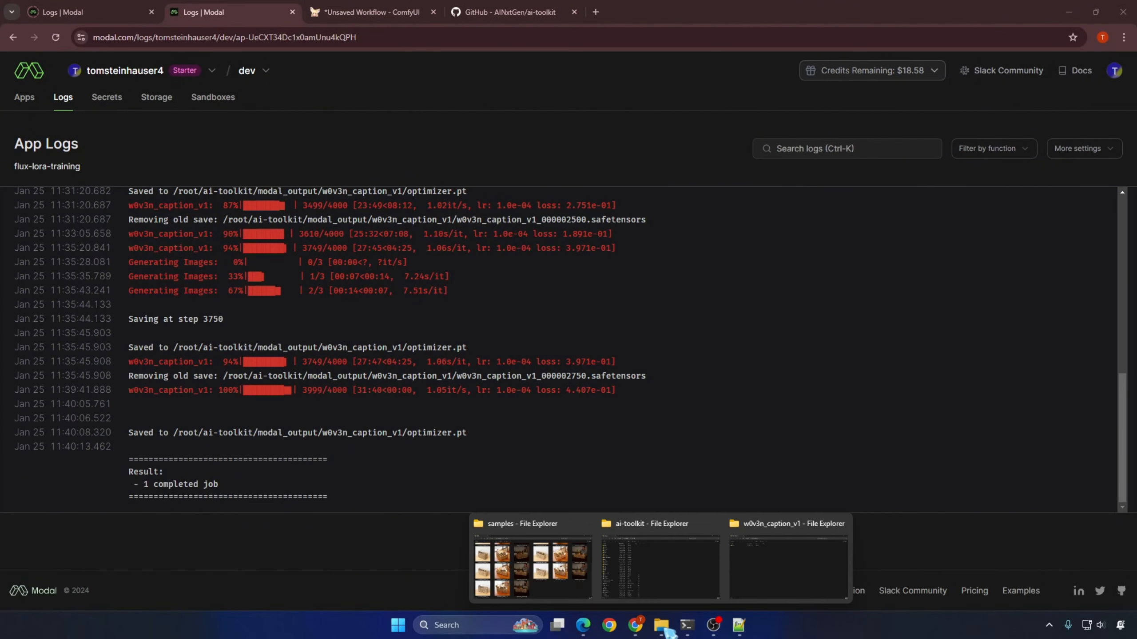
left_click(790, 564)
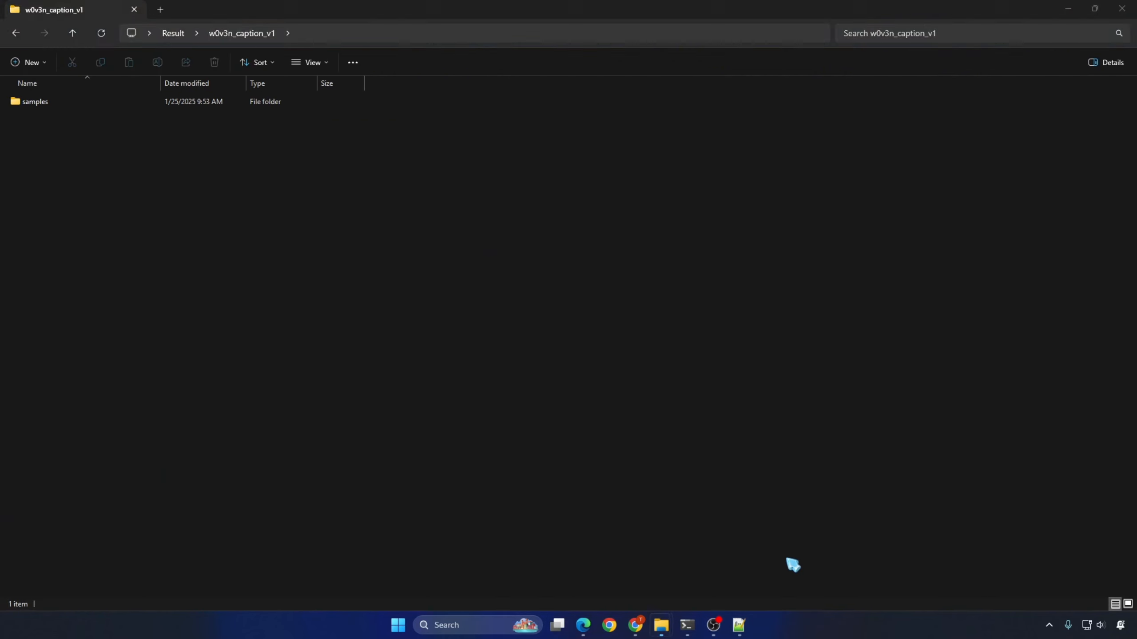
left_click(553, 40)
type("cmd")
key("Return")
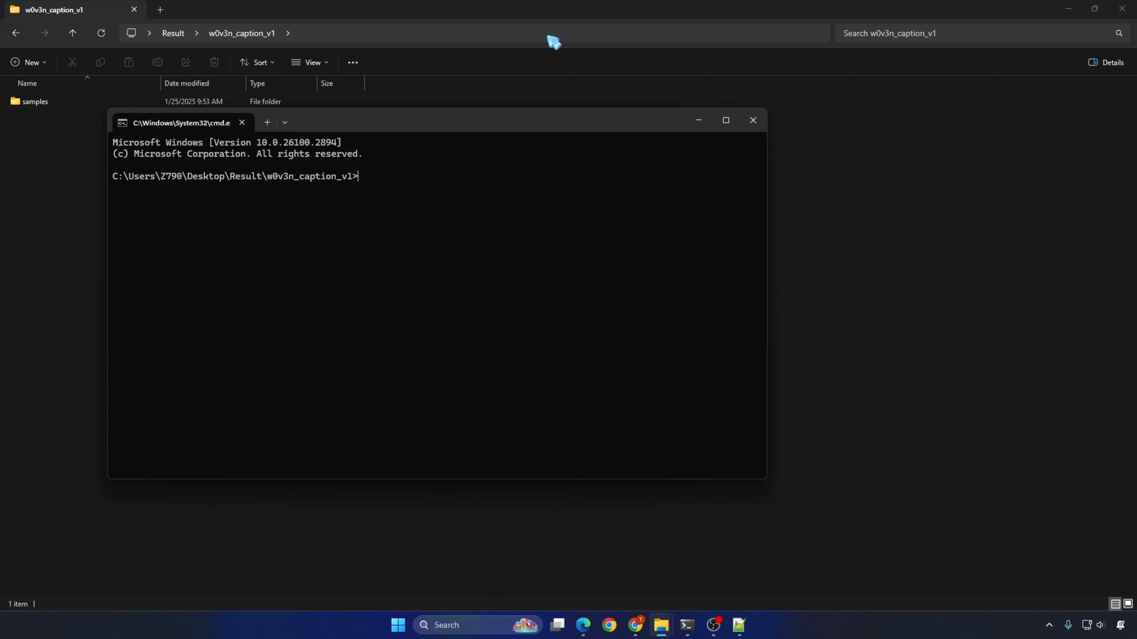
Step: Download w0v3n_caption_v1/samples from the flux-lora-models volume with modal volume get, rerunning the command with --force to overwrite existing files
type("modal volume get flux-lora-models")
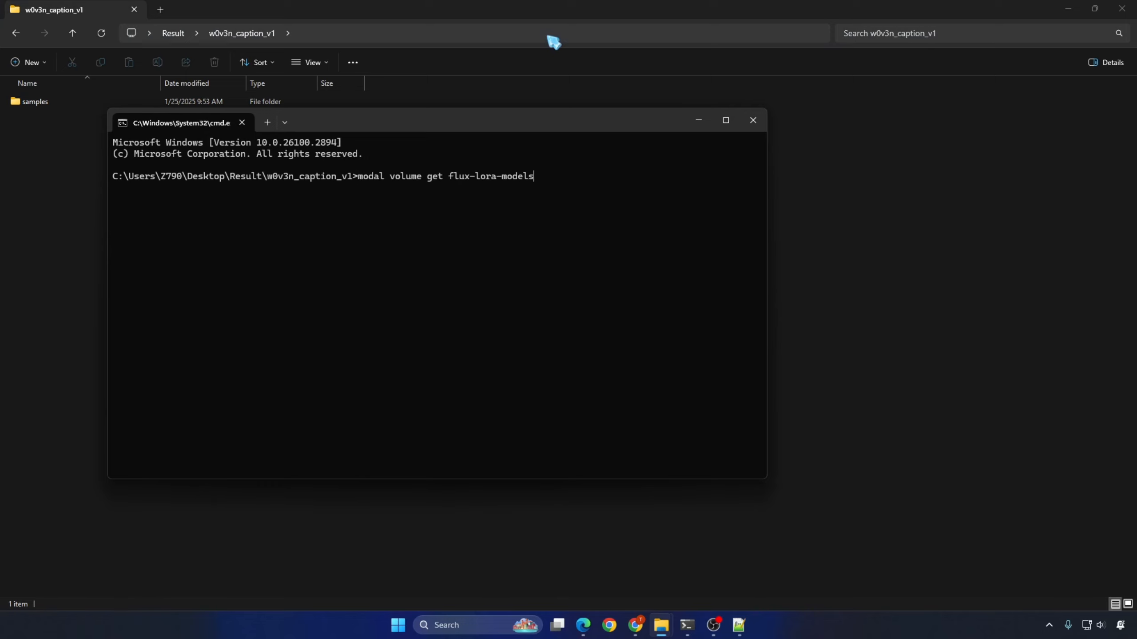
left_click(365, 32)
left_click_drag(239, 33, 368, 33)
key("ctrl+c")
key("ctrl+v")
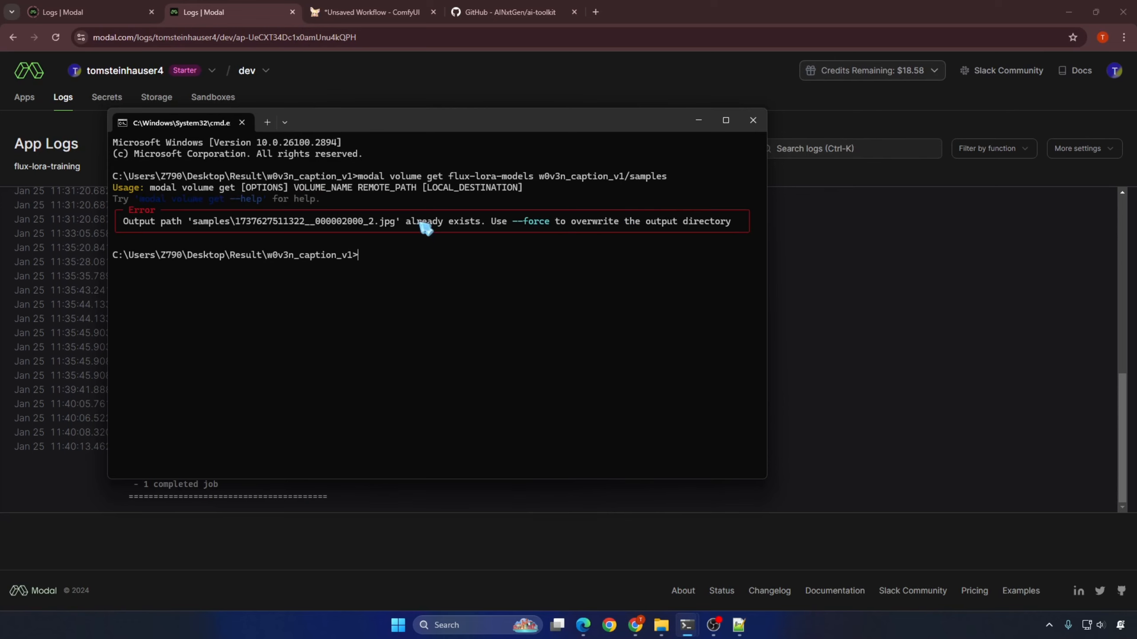
key("Up")
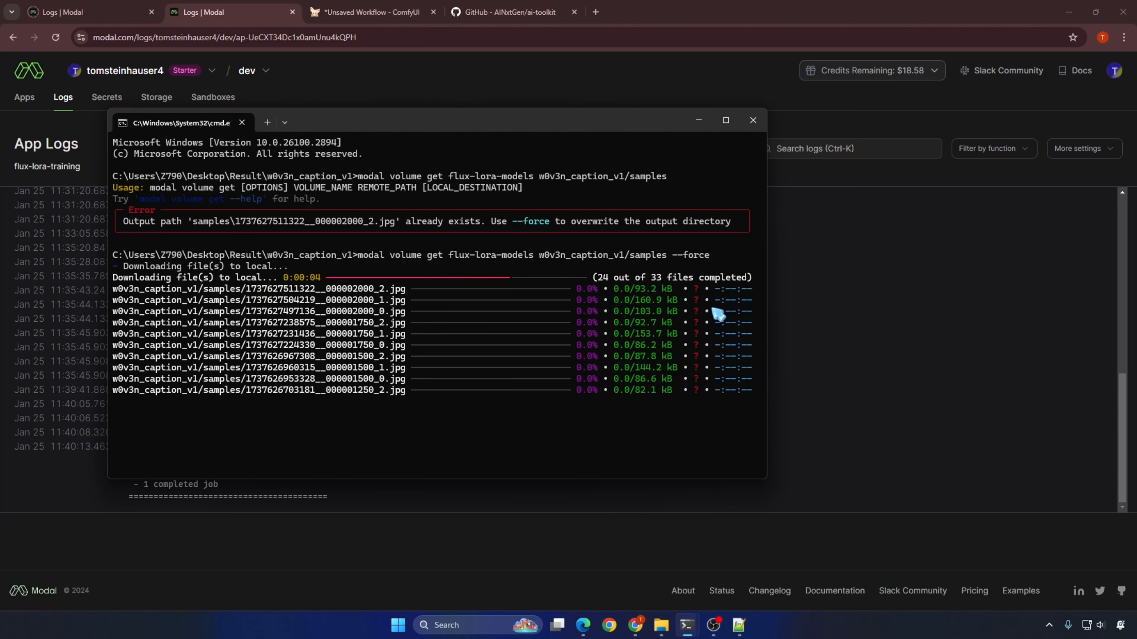
Step: Open the downloaded samples folder and look through the sample images of all training steps
mouse_move(662, 625)
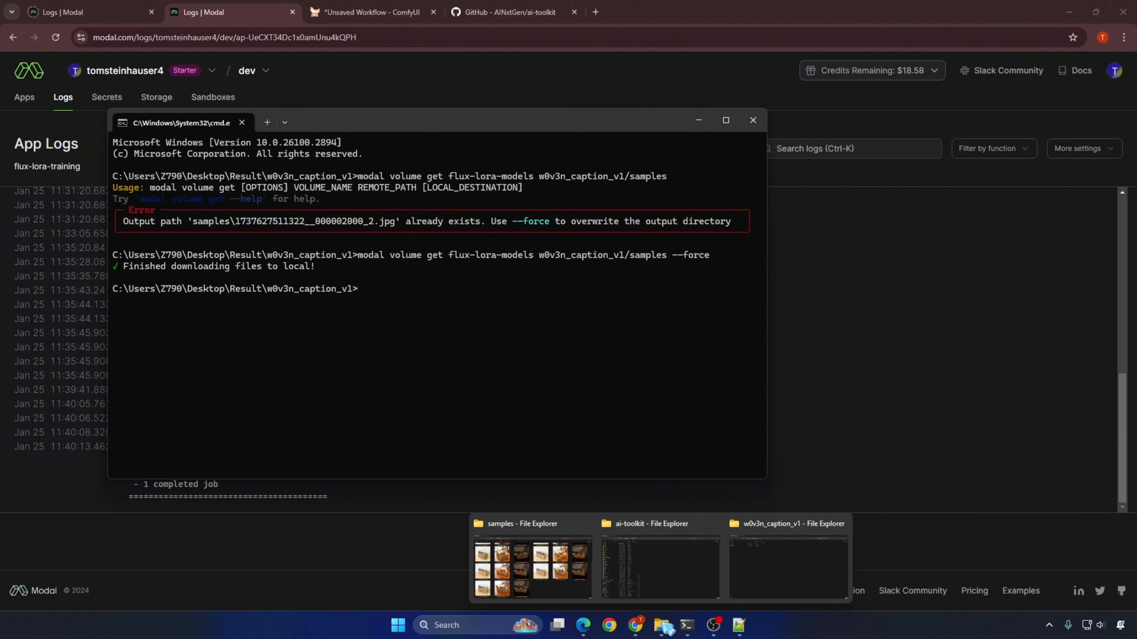
left_click(801, 578)
double_click(38, 107)
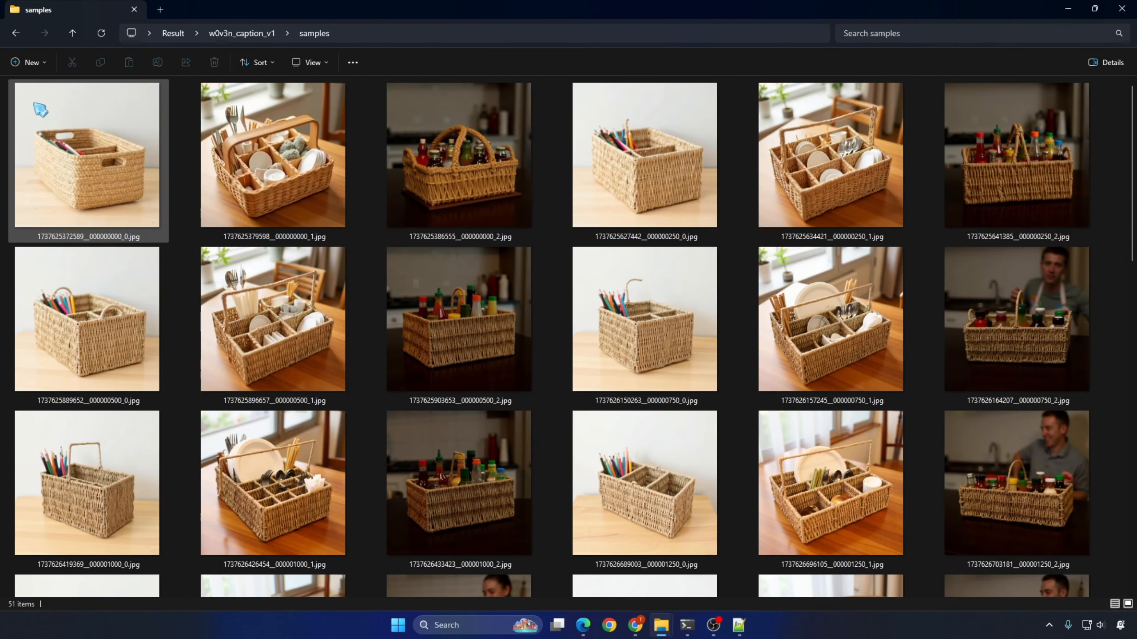
left_click_drag(1133, 108, 1135, 434)
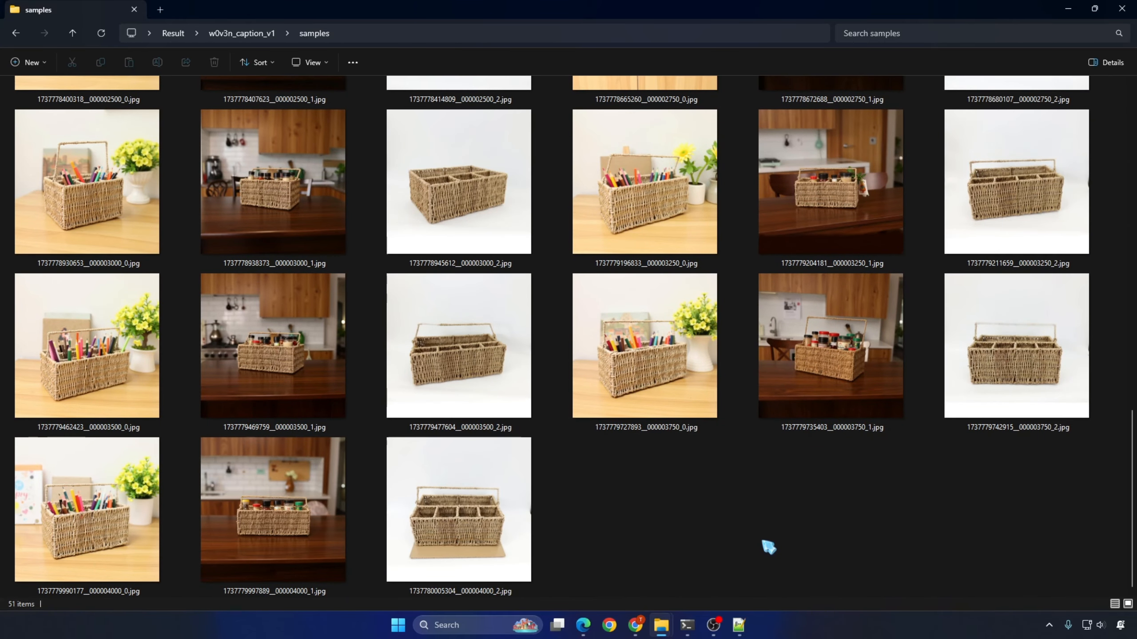
left_click_drag(1133, 558, 1133, 515)
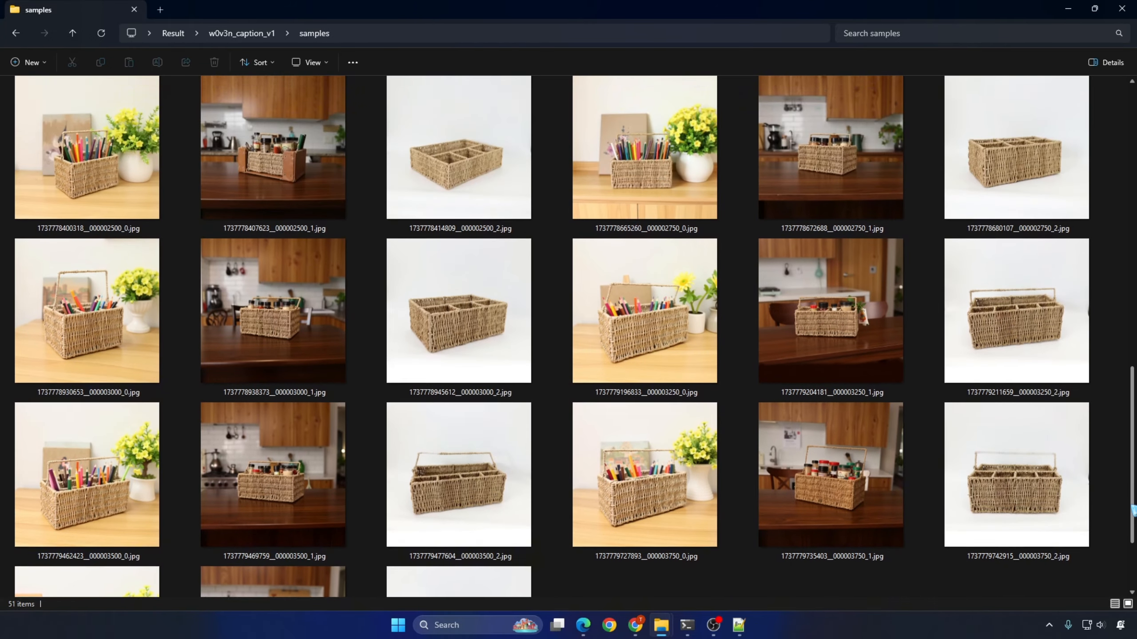
scroll(1016, 539, "down", 2)
Step: View the three sample images from training step 4000 one after another at full size
left_click(72, 528)
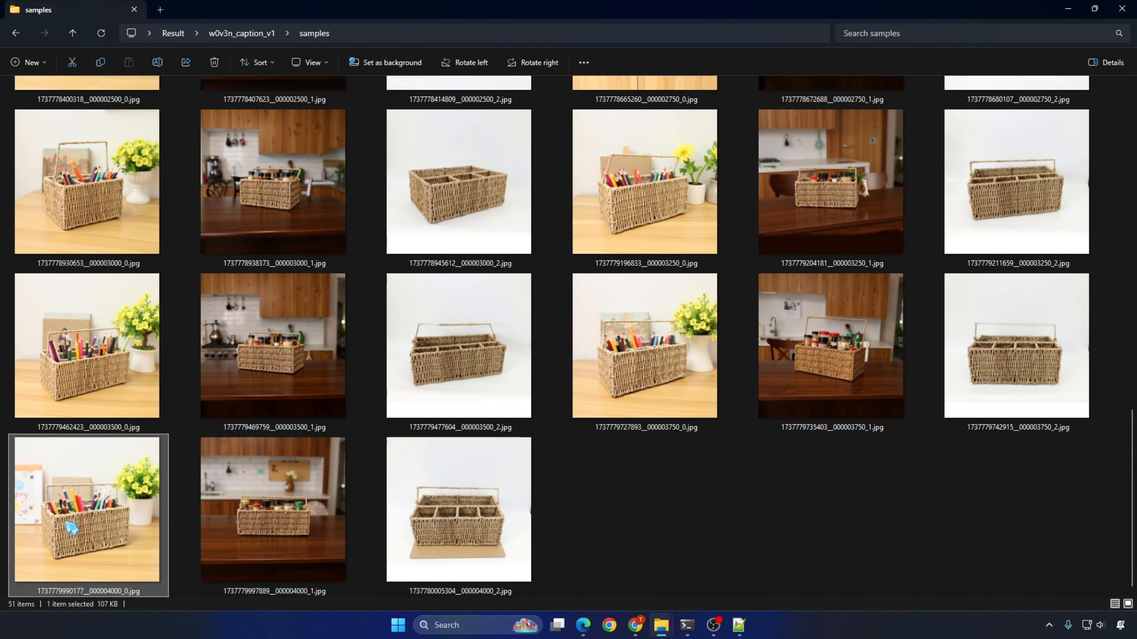
double_click(66, 522)
key("Escape")
double_click(311, 480)
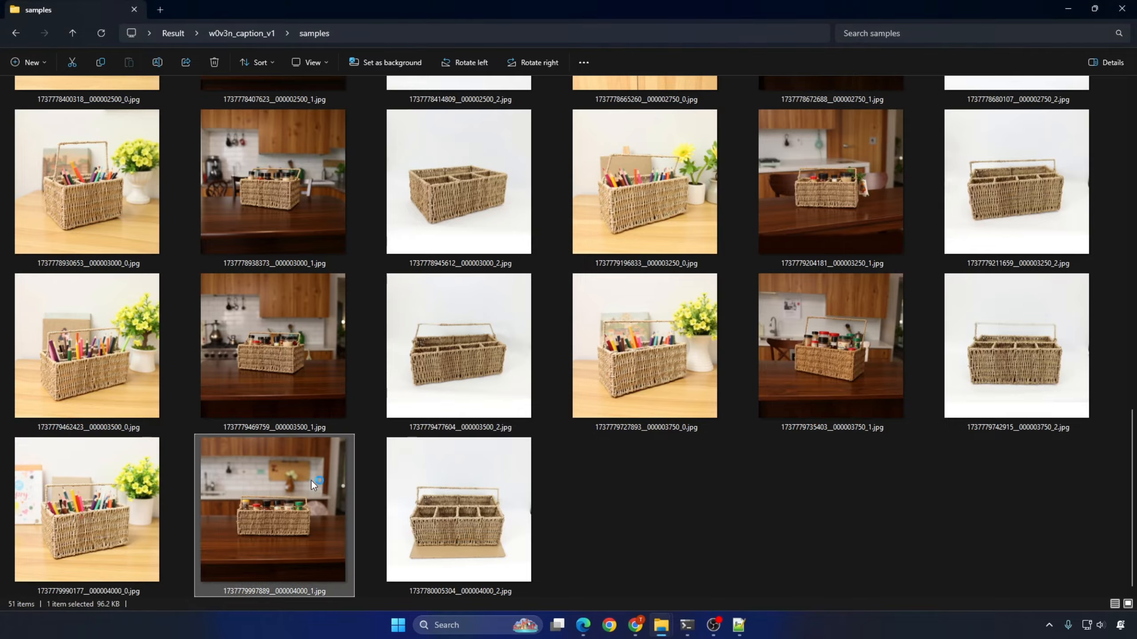
key("Escape")
double_click(458, 511)
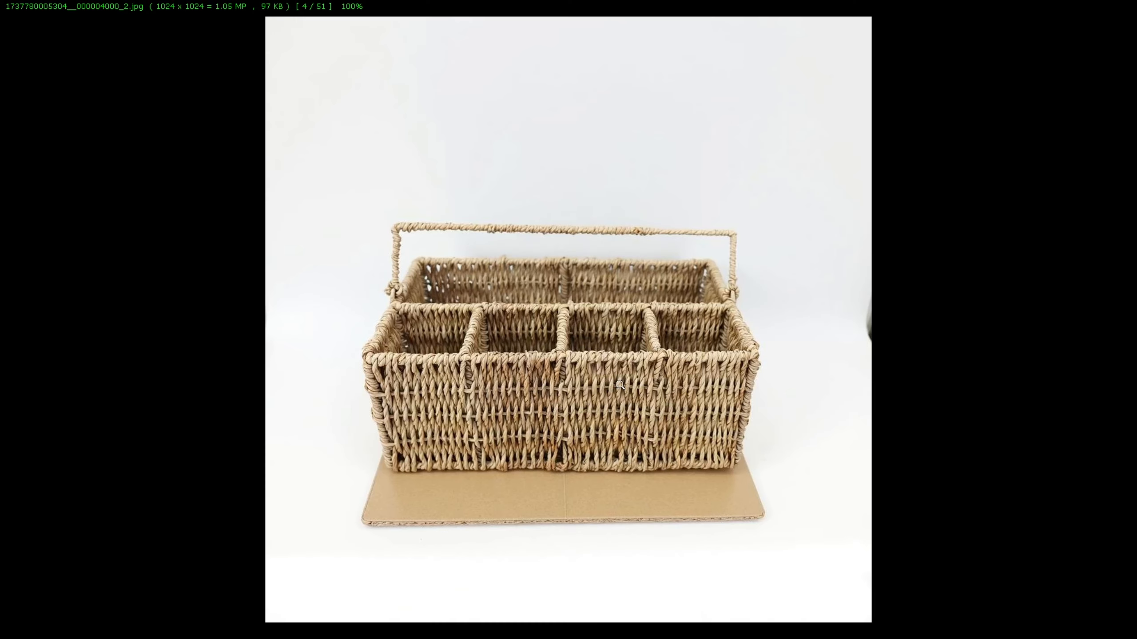
Step: Inspect the weave of the basket on the white background in the step-4000 sample at 200% zoom
left_click(620, 384)
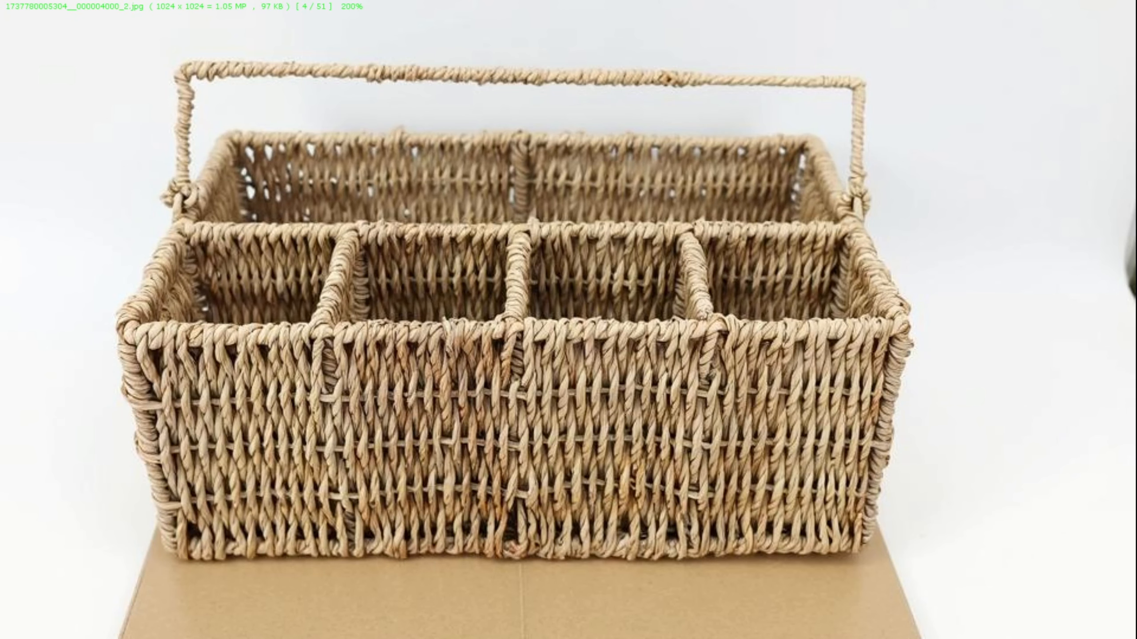
left_click(620, 384)
key("Escape")
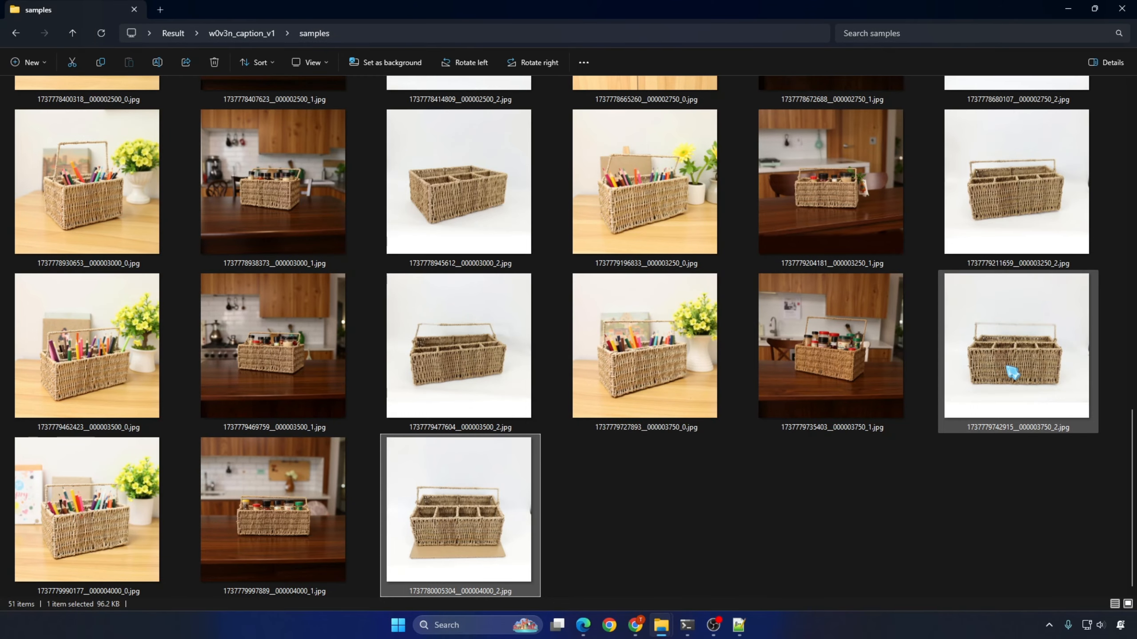
Step: View the three step-3750 samples one after another at full size, followed by the step-4000 coloured-pencil sample
double_click(1012, 365)
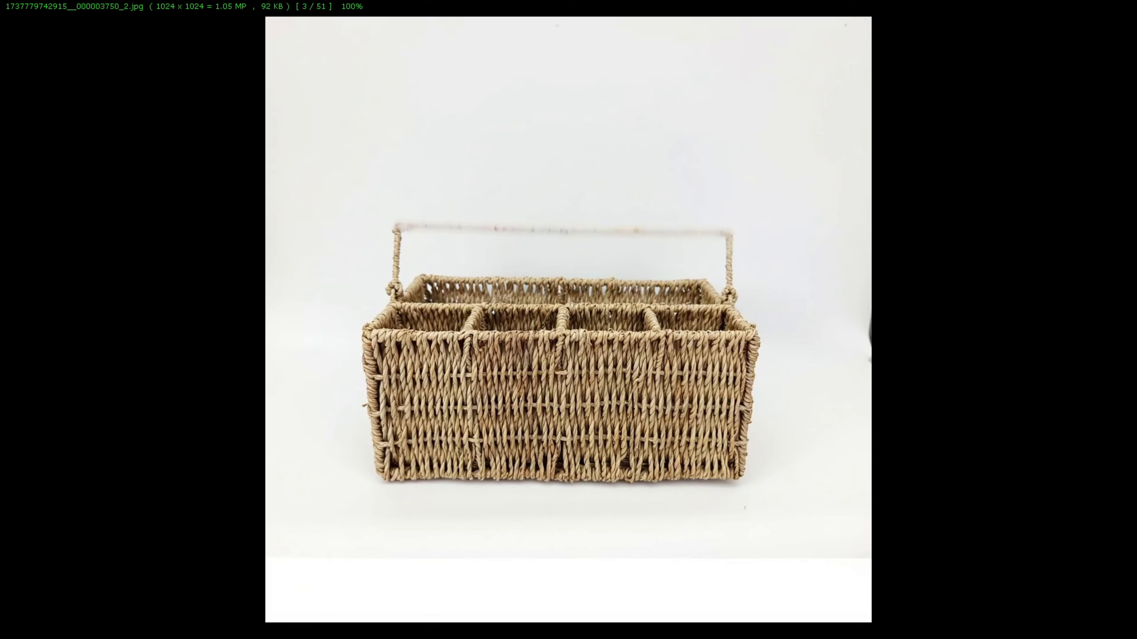
key("Escape")
double_click(842, 363)
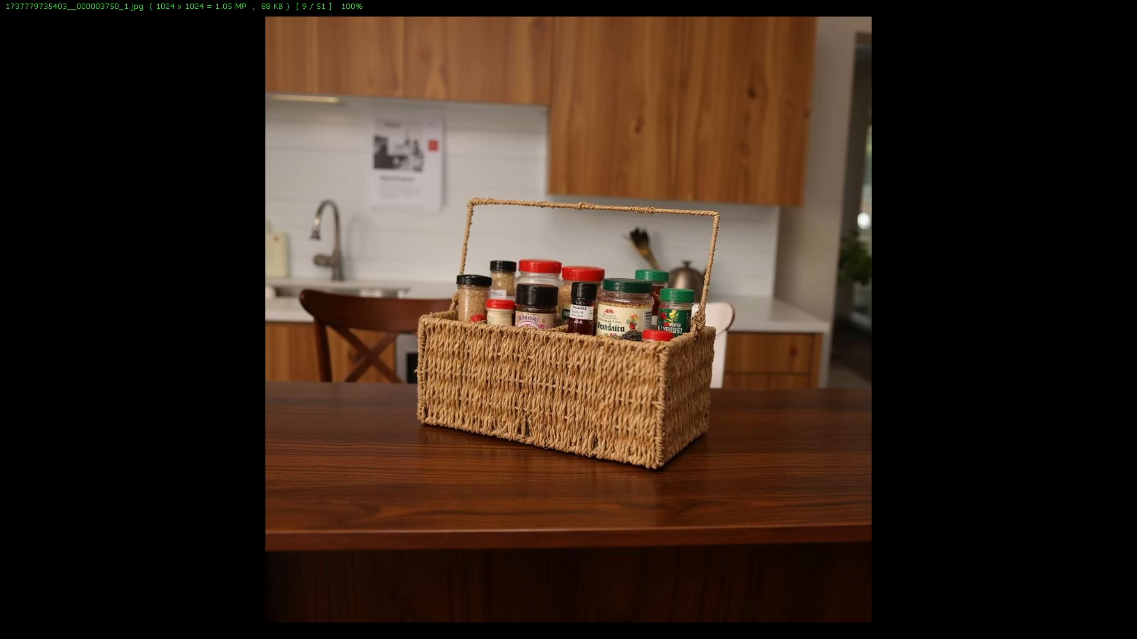
key("Escape")
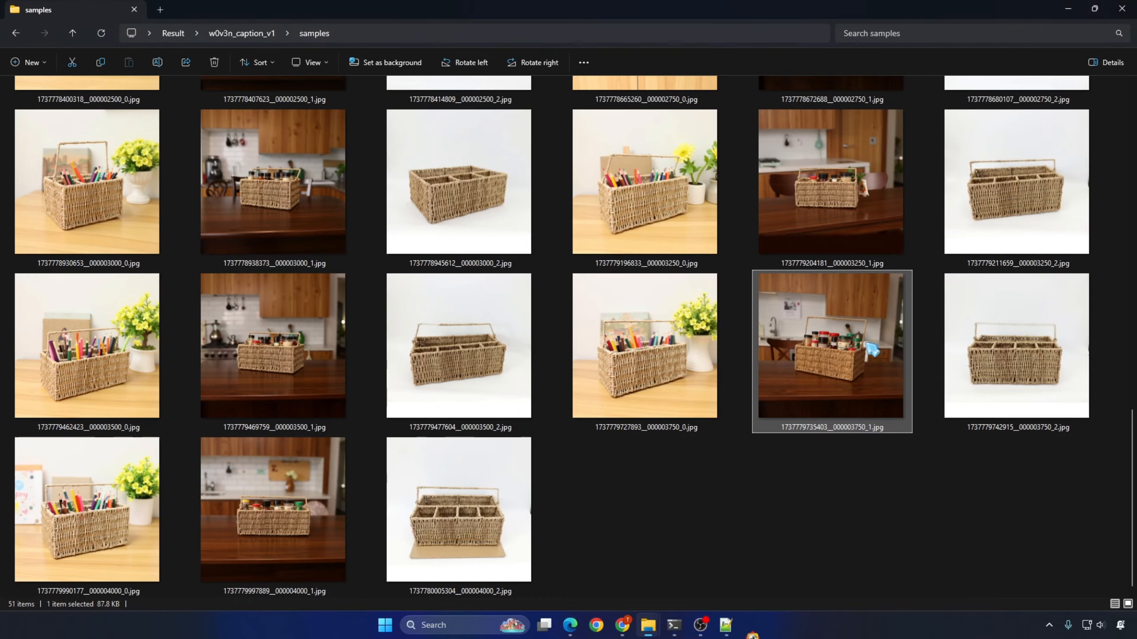
double_click(644, 354)
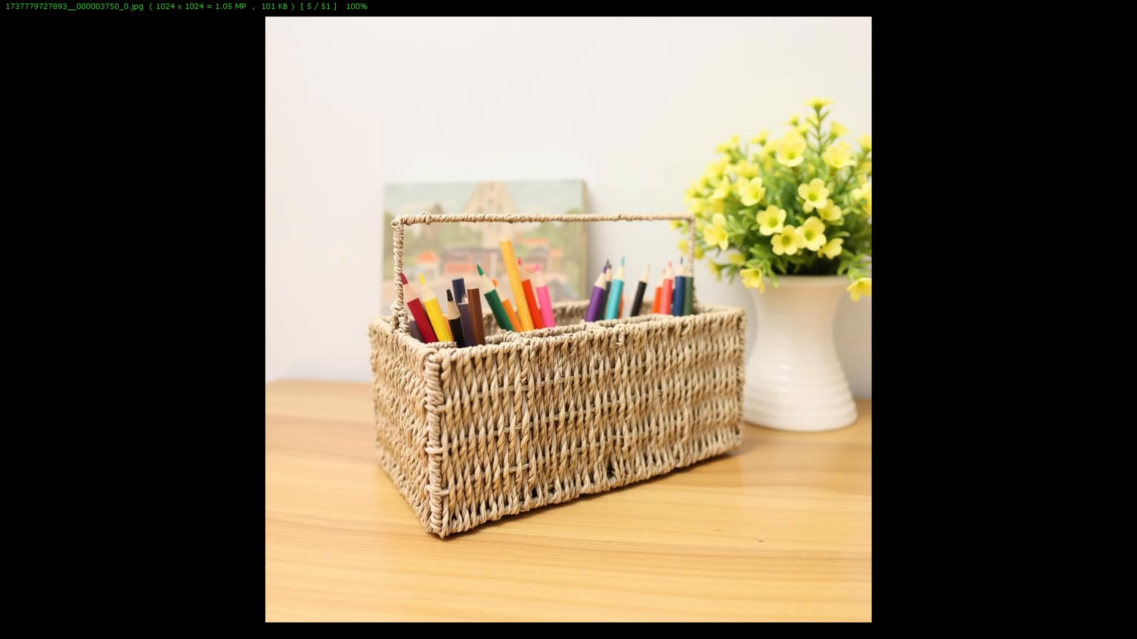
key("Escape")
double_click(88, 501)
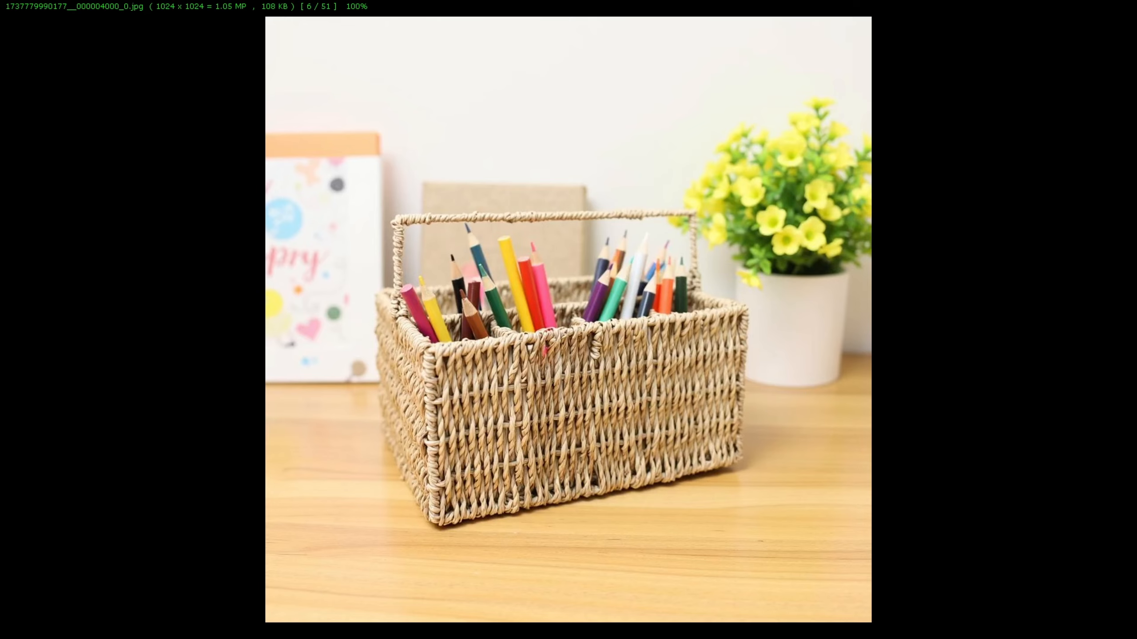
key("Escape")
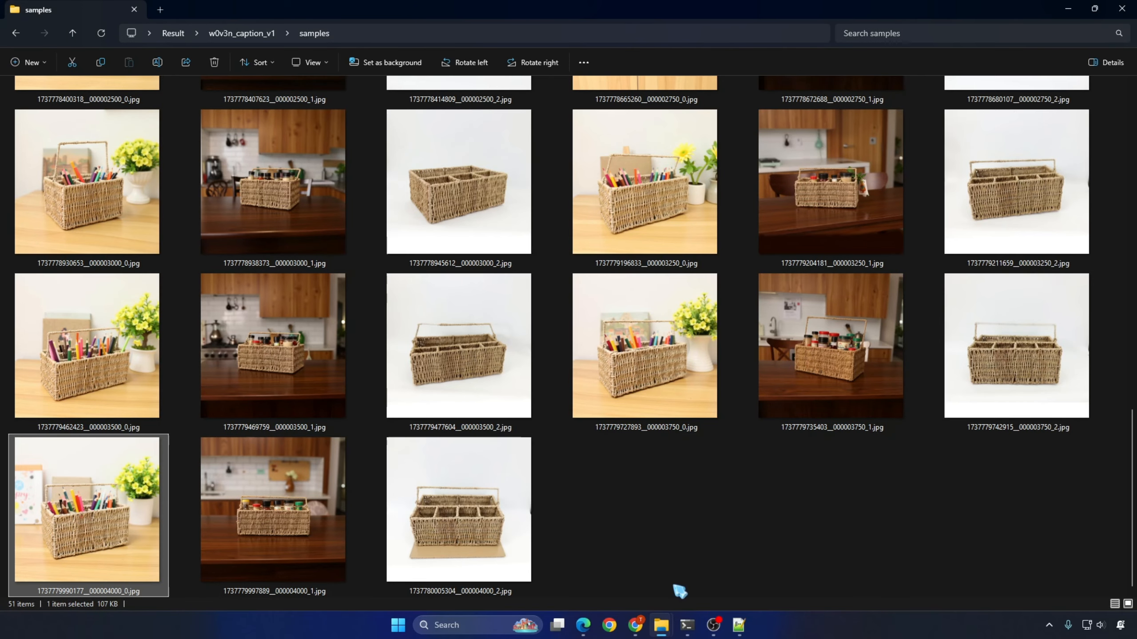
Step: In Modal storage, open w0v3n_caption_v1 in the flux-lora-models volume and copy the file name w0v3n_caption_v1.safetensors
left_click(636, 625)
middle_click(159, 99)
left_click(343, 15)
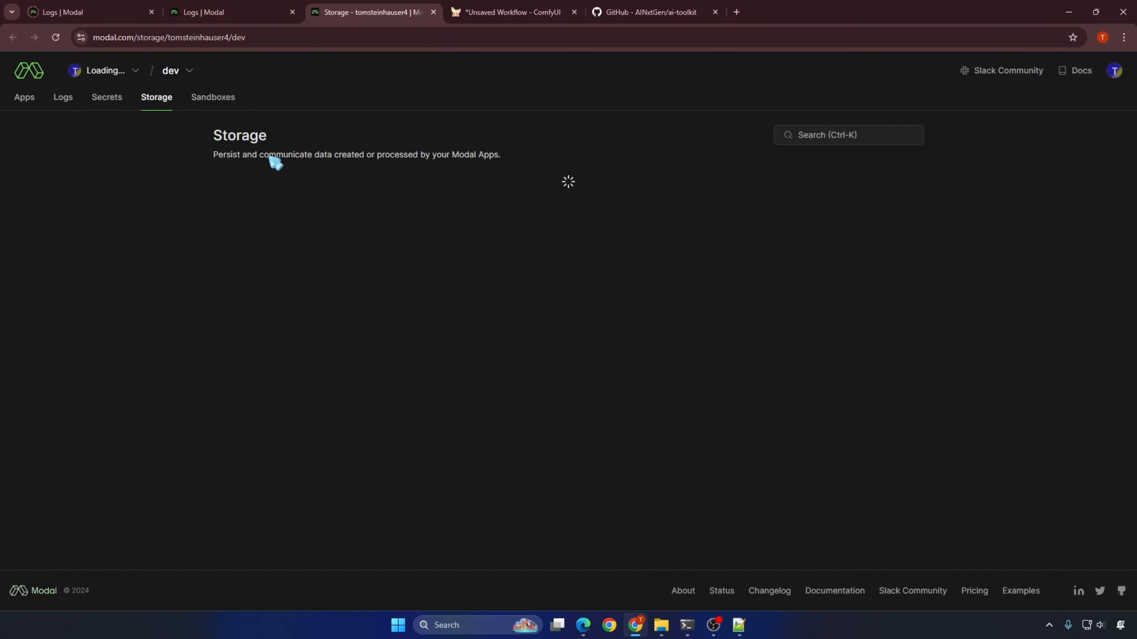
left_click(250, 234)
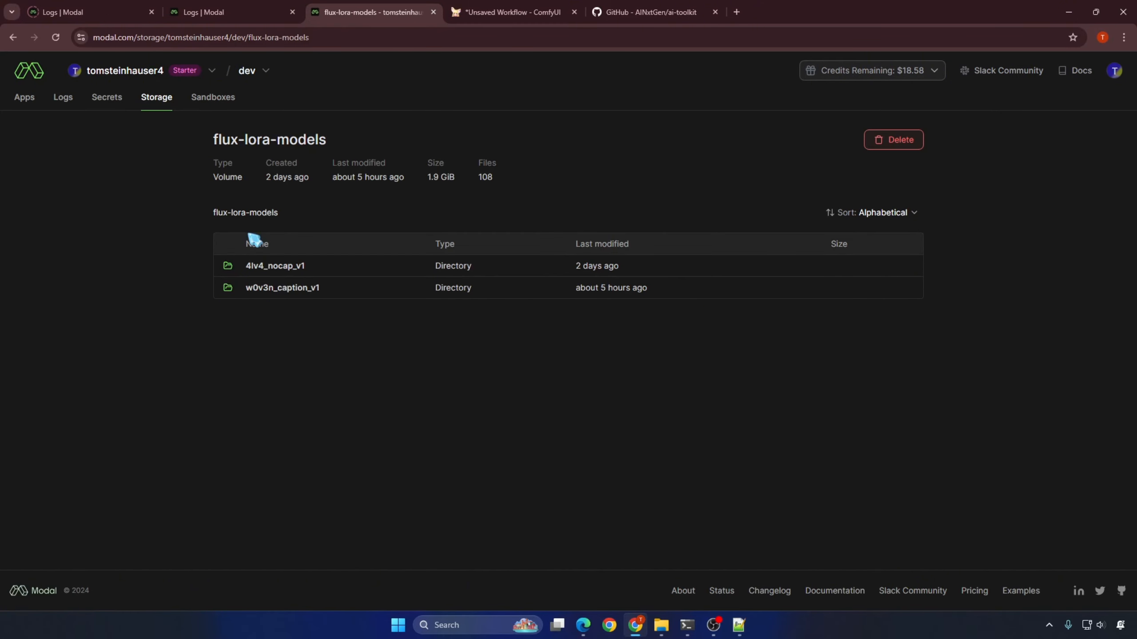
left_click(274, 290)
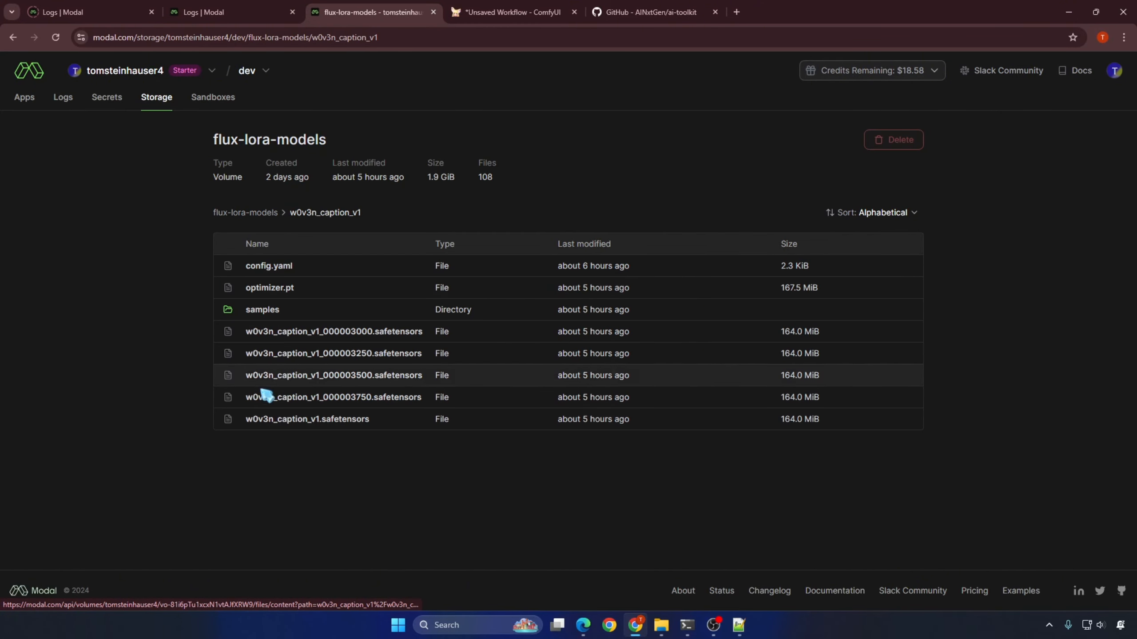
double_click(320, 423)
key("ctrl+c")
right_click(324, 423)
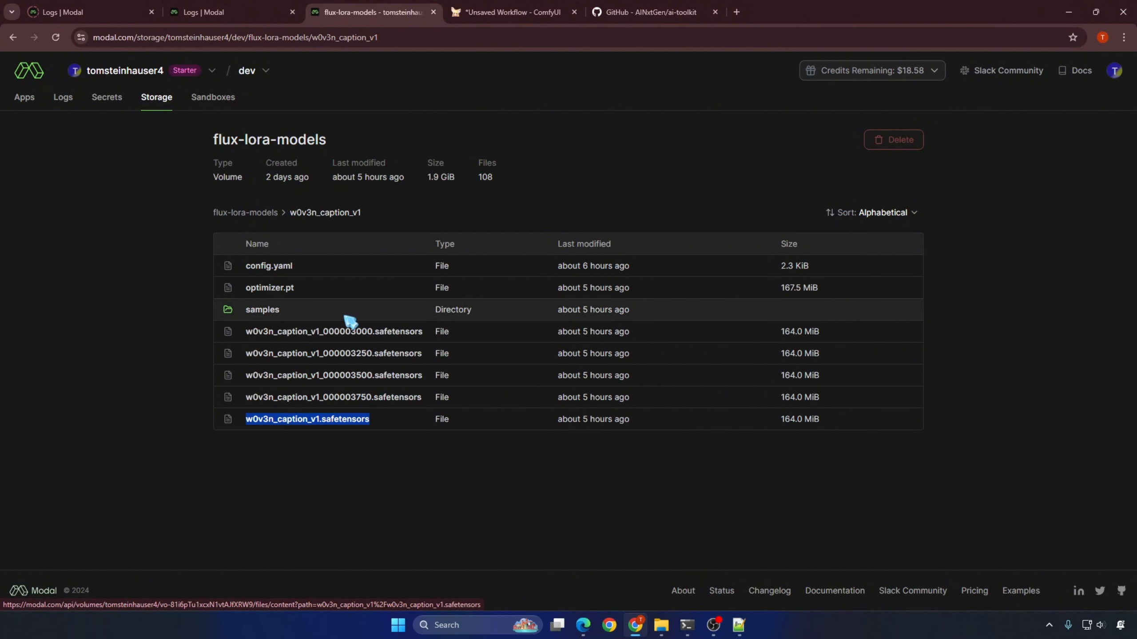
Step: Download w0v3n_caption_v1/w0v3n_caption_v1.safetensors from the flux-lora-models volume with modal volume get, saving it as w0v3n_caption_v1_4k.safetensors
left_click(687, 625)
key("Up")
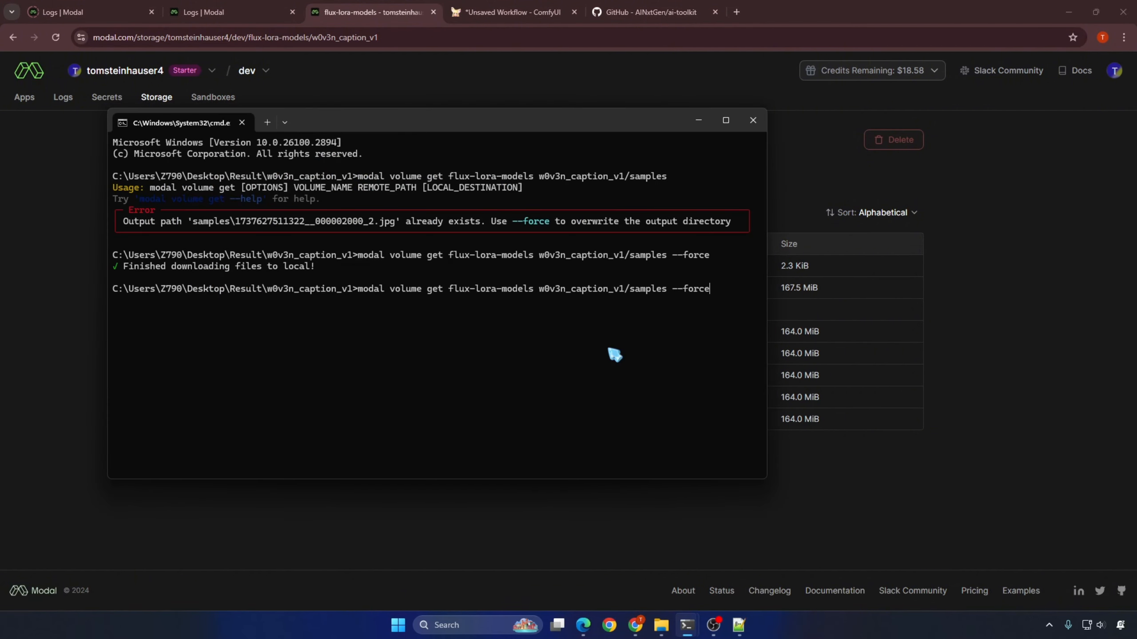
key("BackSpace")
key("BackSpace")
key("BackSpace")
key("BackSpace")
key("BackSpace")
key("BackSpace")
key("BackSpace")
key("BackSpace")
key("BackSpace")
key("BackSpace")
key("BackSpace")
key("BackSpace")
key("BackSpace")
key("BackSpace")
key("BackSpace")
key("ctrl+v")
key("ctrl+v")
key("Left")
key("Left")
key("Left")
key("Left")
key("Left")
key("Left")
key("Left")
key("Left")
key("Left")
key("Left")
key("Left")
key("Left")
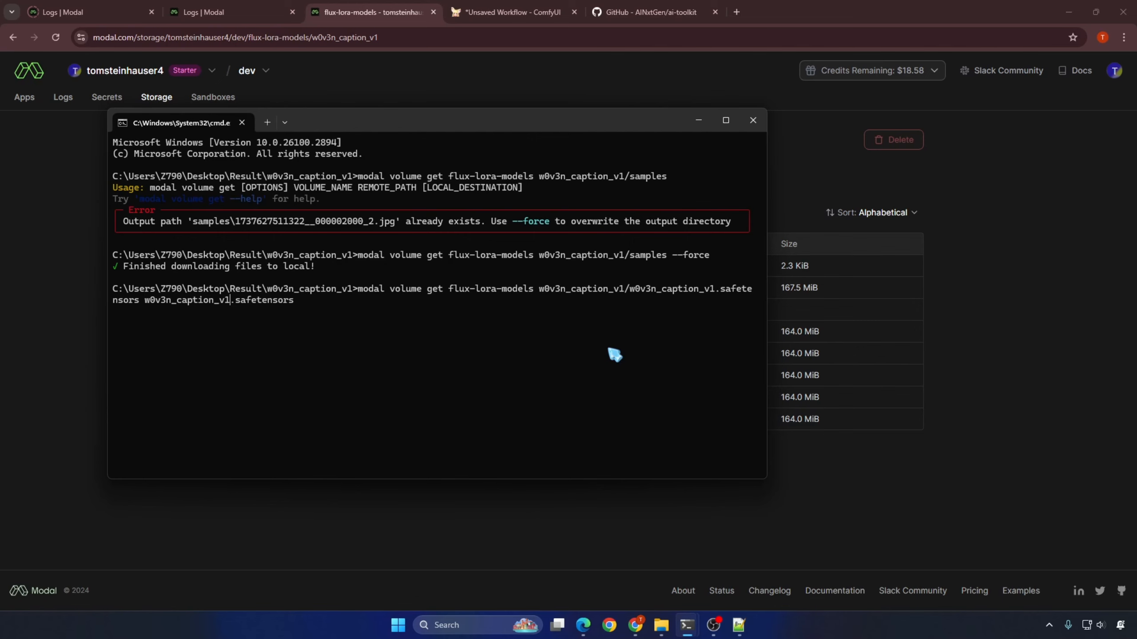
type("_4k")
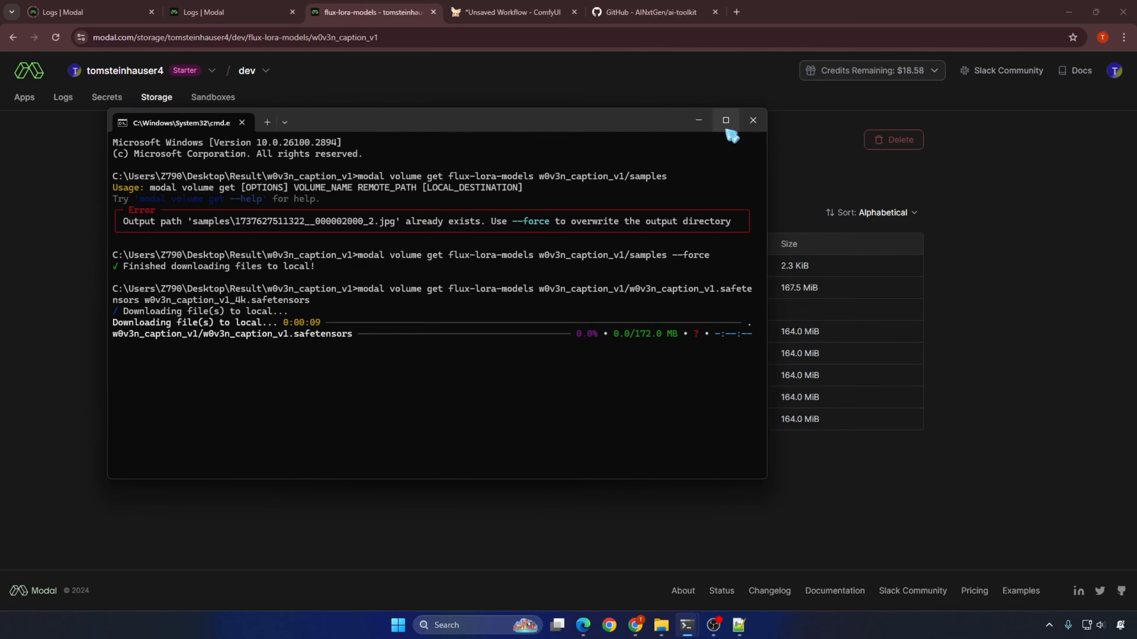
left_click(725, 120)
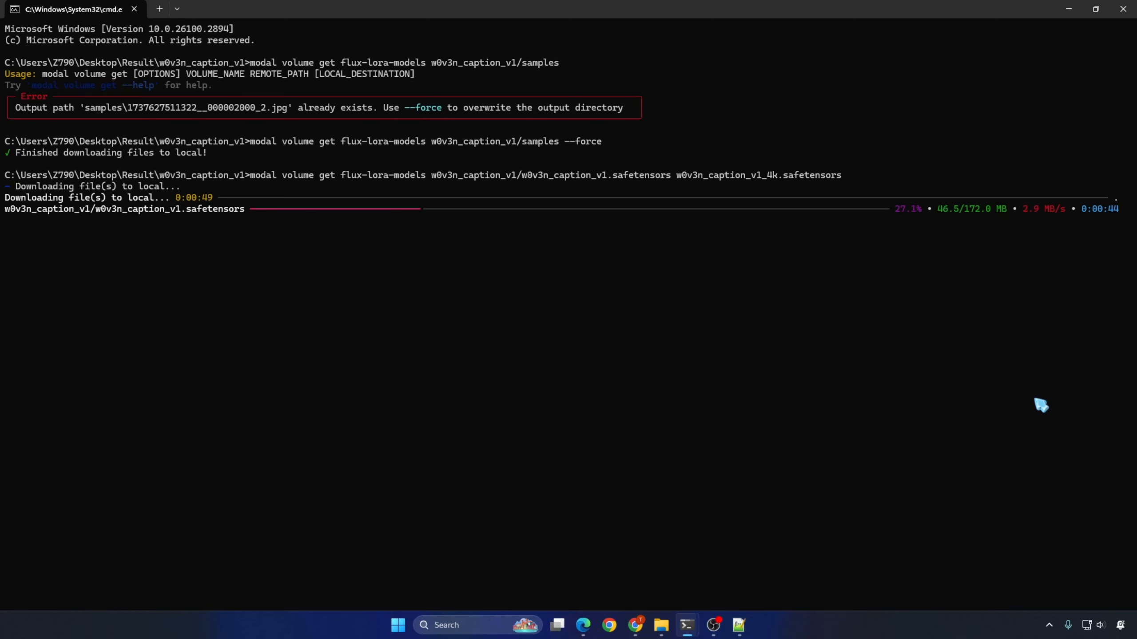
Step: Switch to ComfyUI and add a SamplerCustomAdvanced node to the empty canvas
key("alt+Tab")
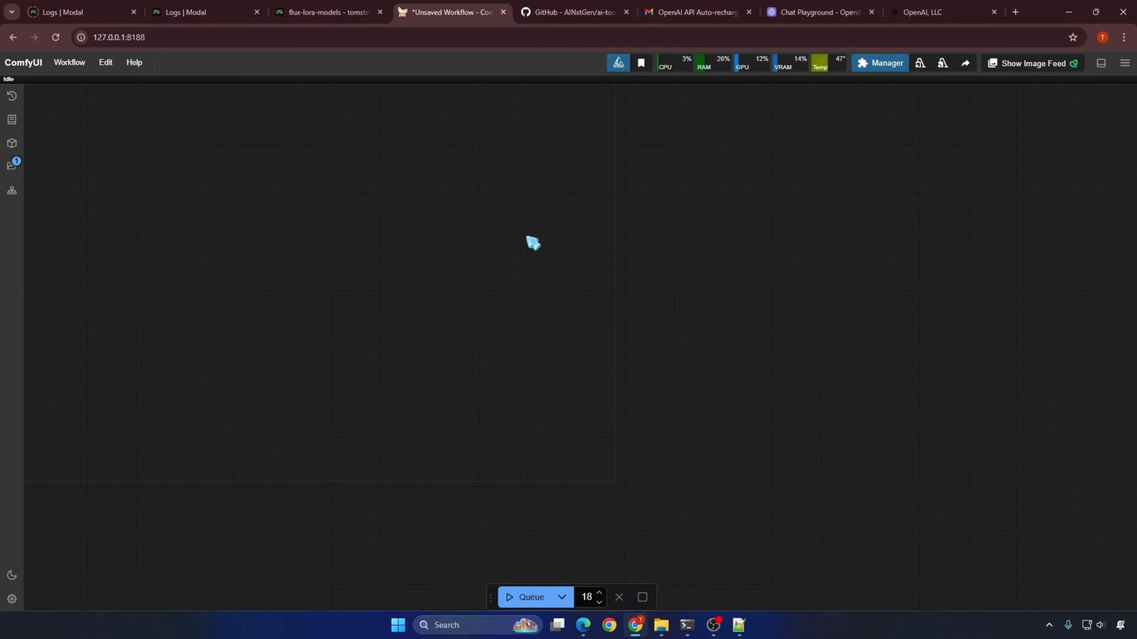
double_click(528, 238)
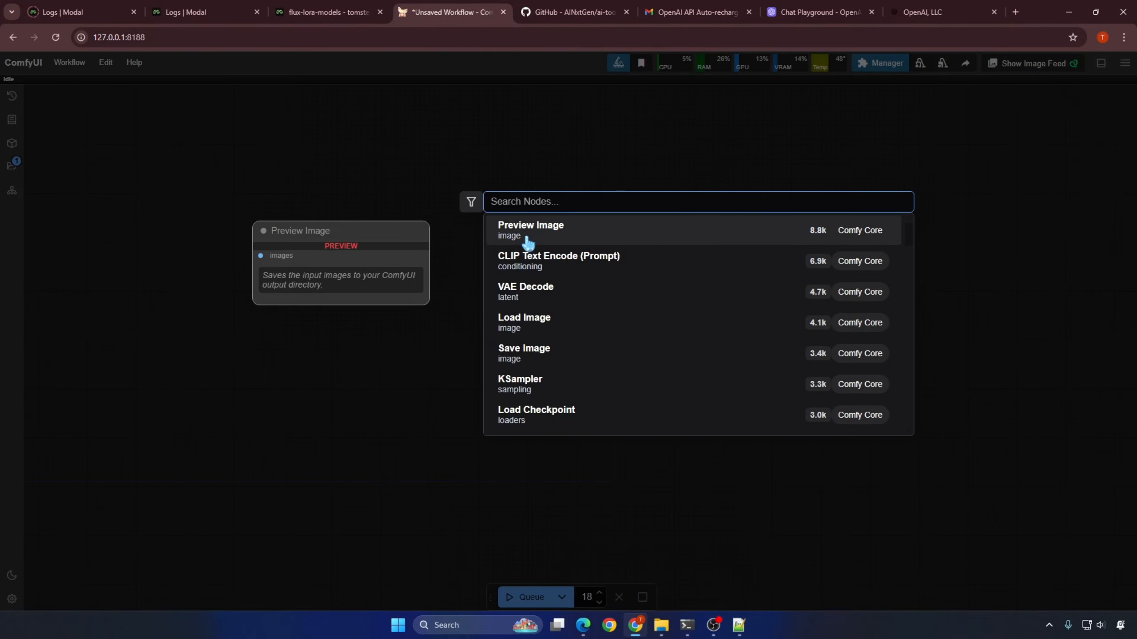
type("sam")
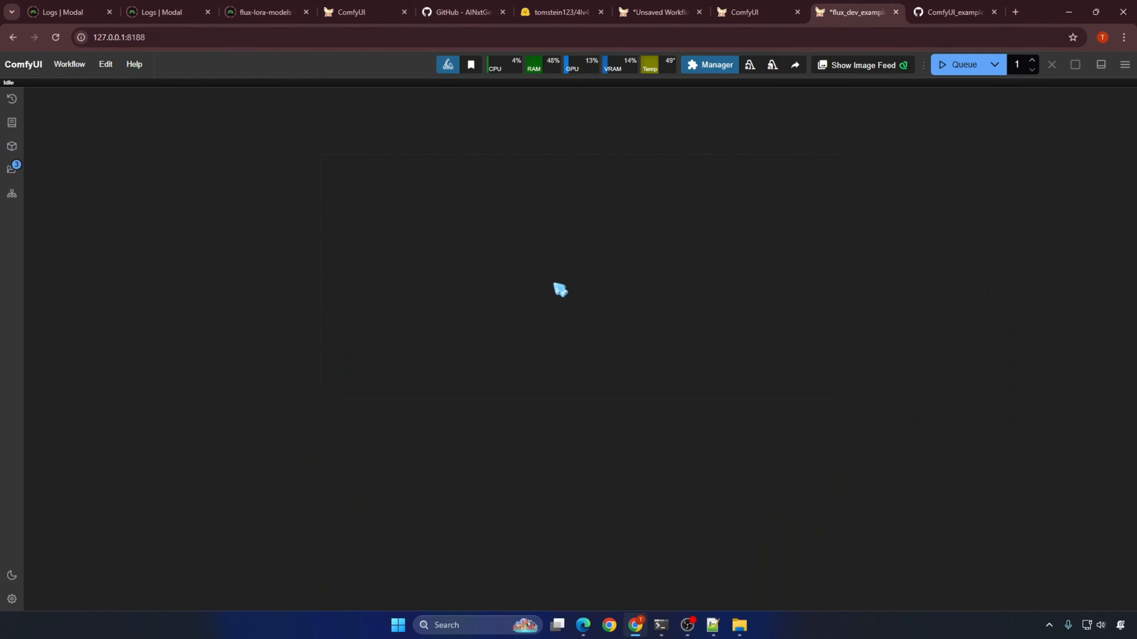
double_click(557, 290)
type("sample")
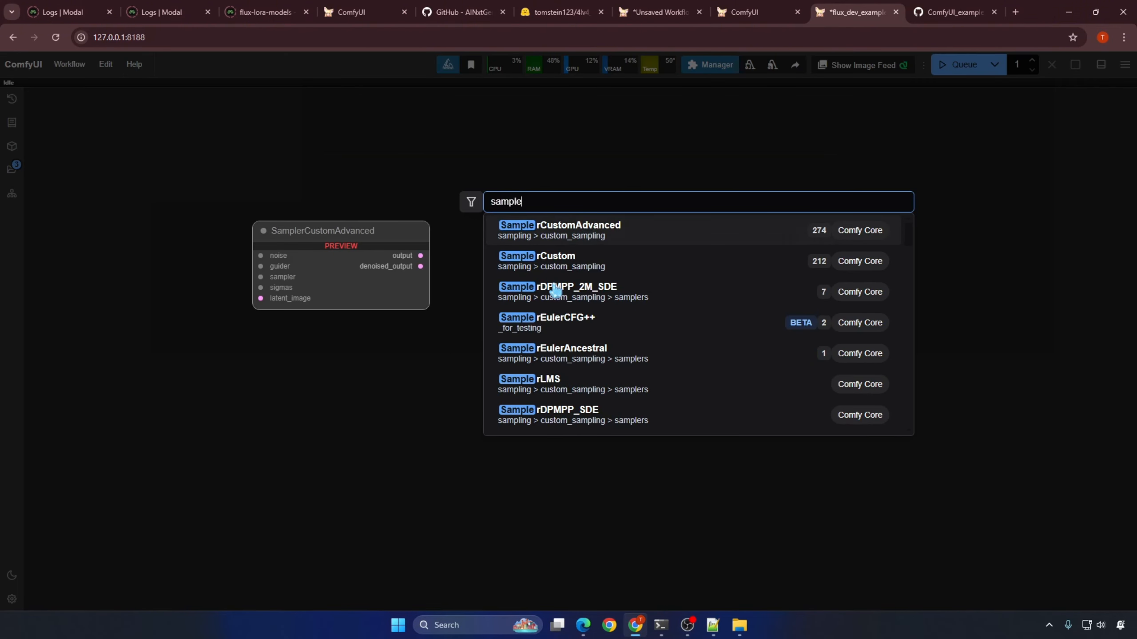
left_click(561, 231)
scroll(566, 272, "up", 3)
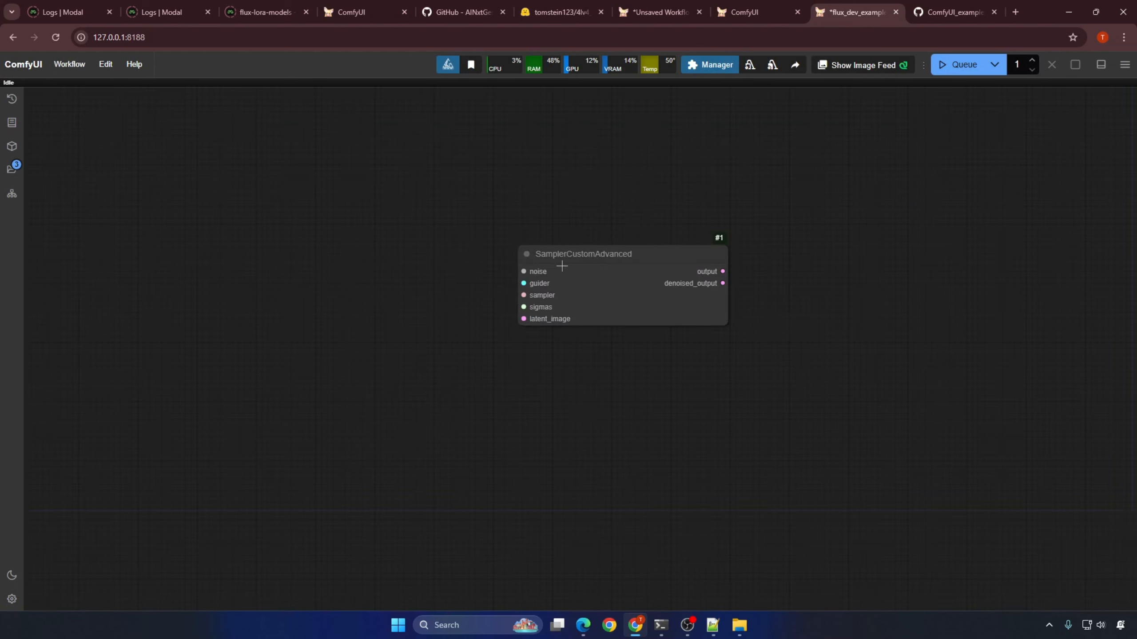
Step: Add RandomNoise and BasicGuider nodes connected to the sampler's noise and guider inputs, placing them beside it
left_click_drag(534, 276, 433, 225)
left_click(453, 263)
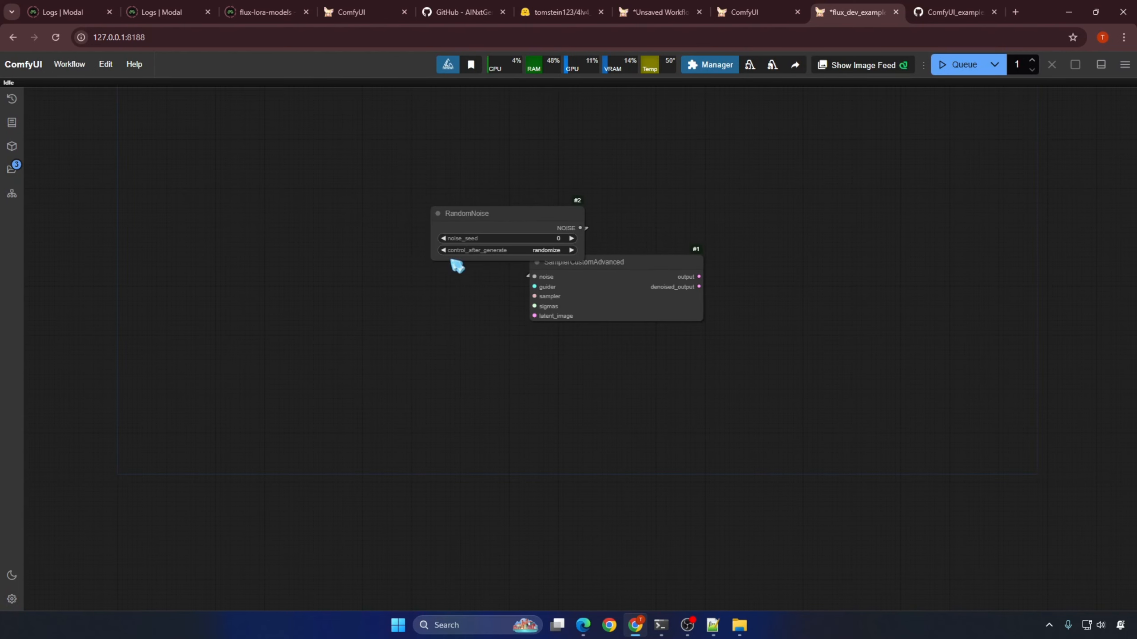
left_click_drag(521, 212, 412, 173)
left_click_drag(534, 286, 444, 280)
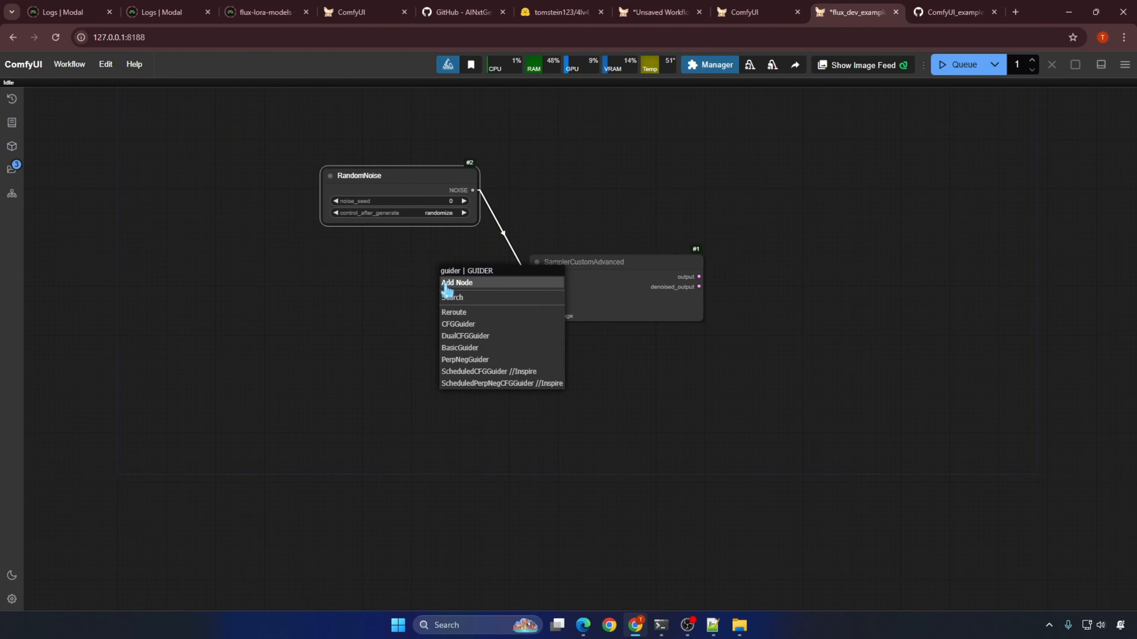
left_click(521, 279)
left_click_drag(521, 279, 376, 268)
Step: Add KSamplerSelect and BasicScheduler nodes connected to the sampler's sampler and sigmas inputs
left_click_drag(534, 296, 425, 337)
left_click(444, 389)
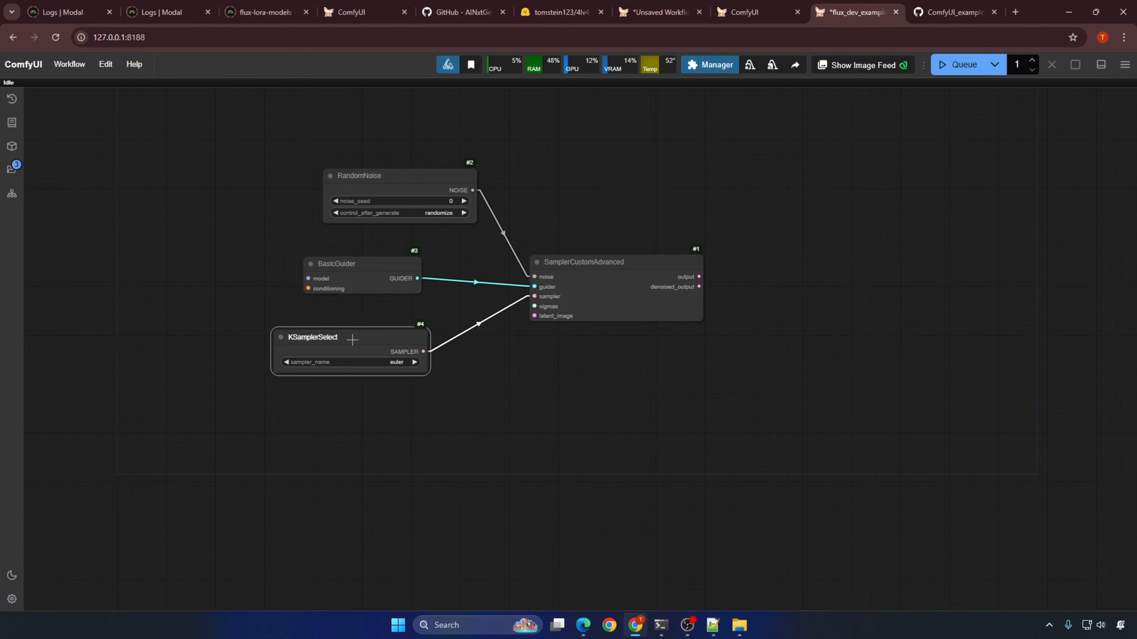
left_click_drag(533, 306, 427, 524)
left_click(446, 458)
Step: Feed the sampler's latent_image input from an Empty Latent Image node with width and height set to 1024
left_click(421, 539)
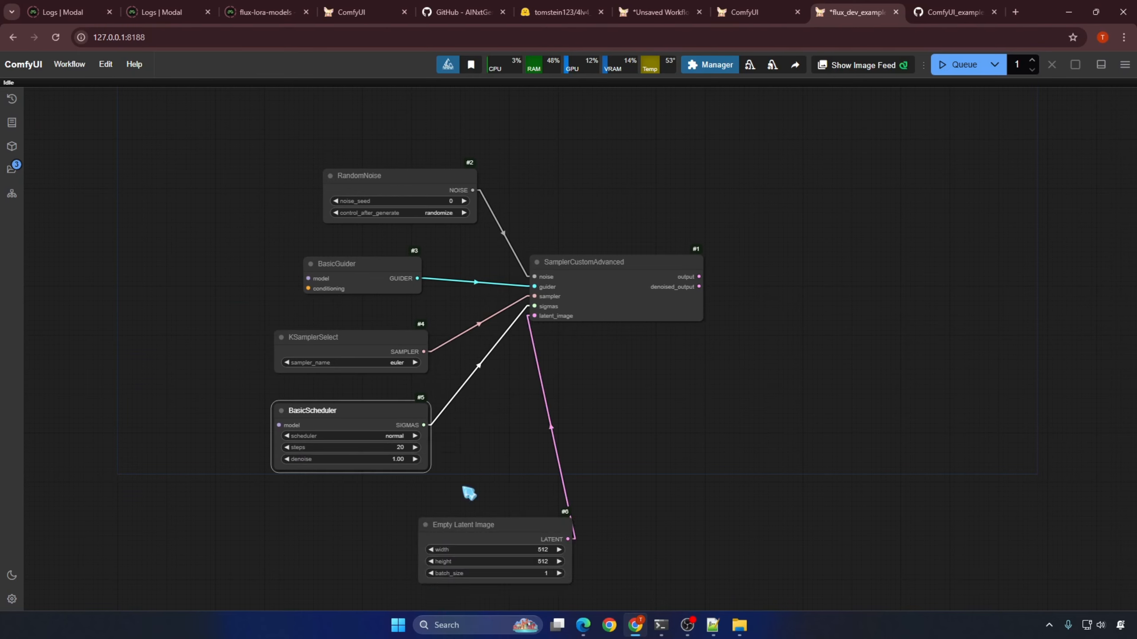
left_click_drag(548, 529, 401, 515)
left_click(403, 534)
type("102")
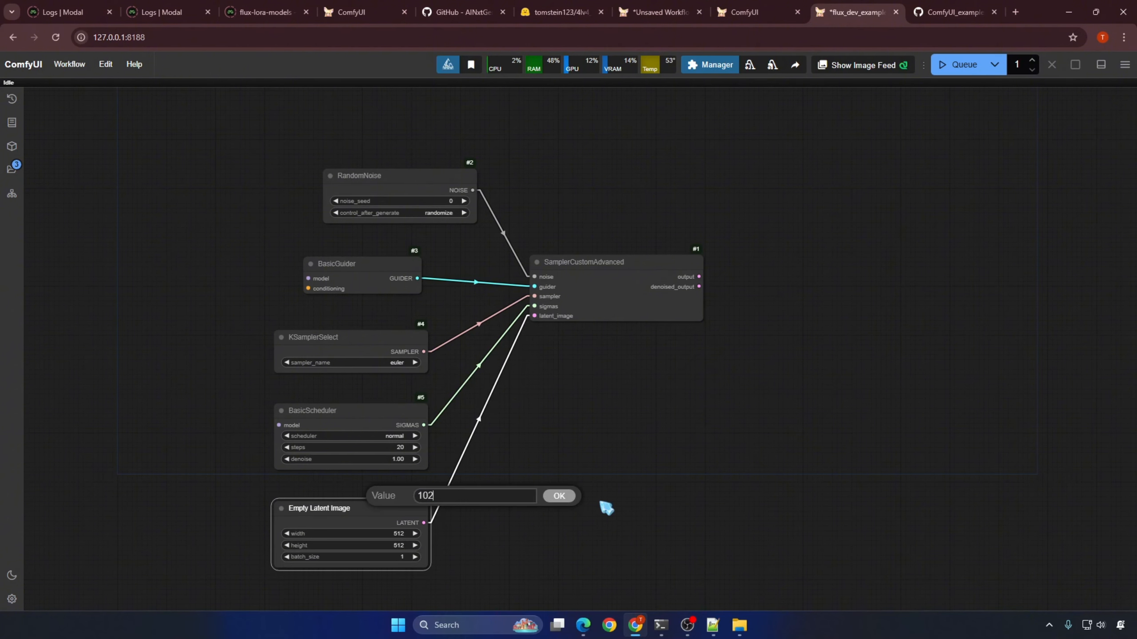
type("4")
key("Return")
left_click(396, 545)
type("1024")
key("Return")
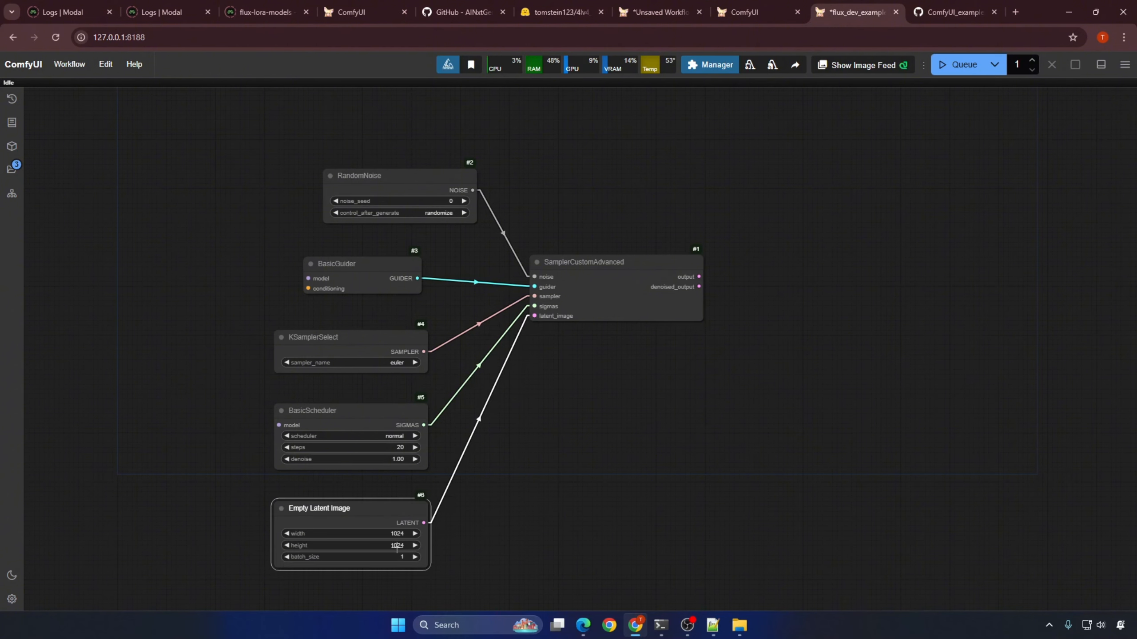
Step: Decode the sampler output with a VAE Decode node fed by Load VAE, and send its image to a Save Image node
left_click_drag(699, 277, 728, 374)
left_click(770, 316)
left_click(749, 422)
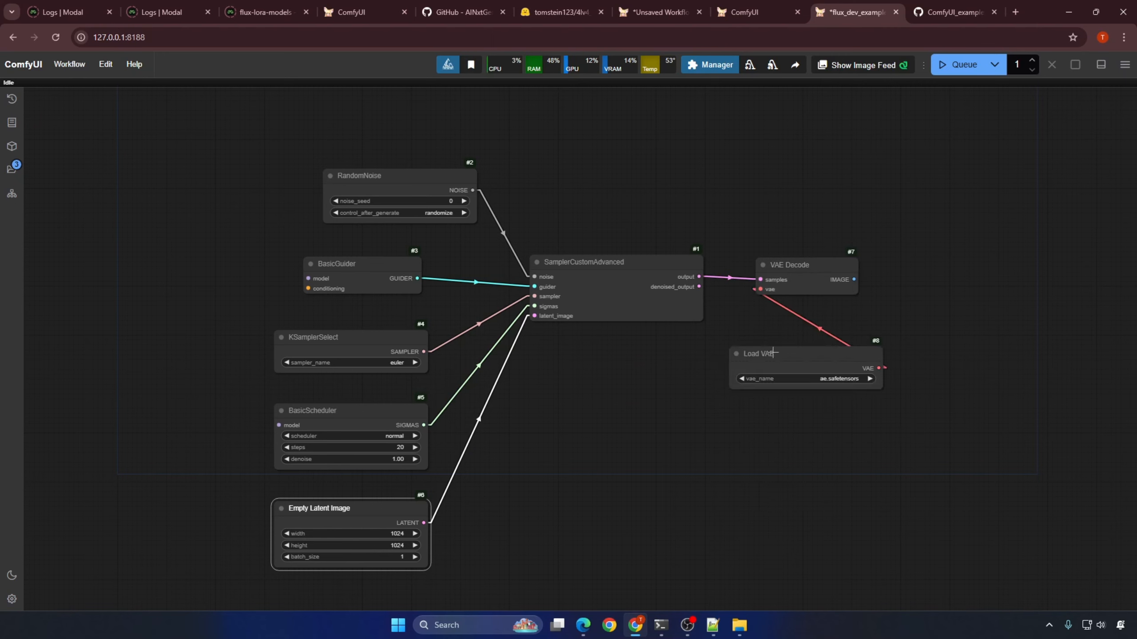
left_click_drag(804, 352, 641, 348)
left_click_drag(854, 279, 935, 267)
left_click(909, 350)
Step: Add a Load Diffusion Model node to the BasicGuider's model input and choose the flux1-dev-fp8-e4m3fn model
left_click_drag(308, 278, 184, 202)
left_click(193, 220)
left_click_drag(290, 215, 193, 186)
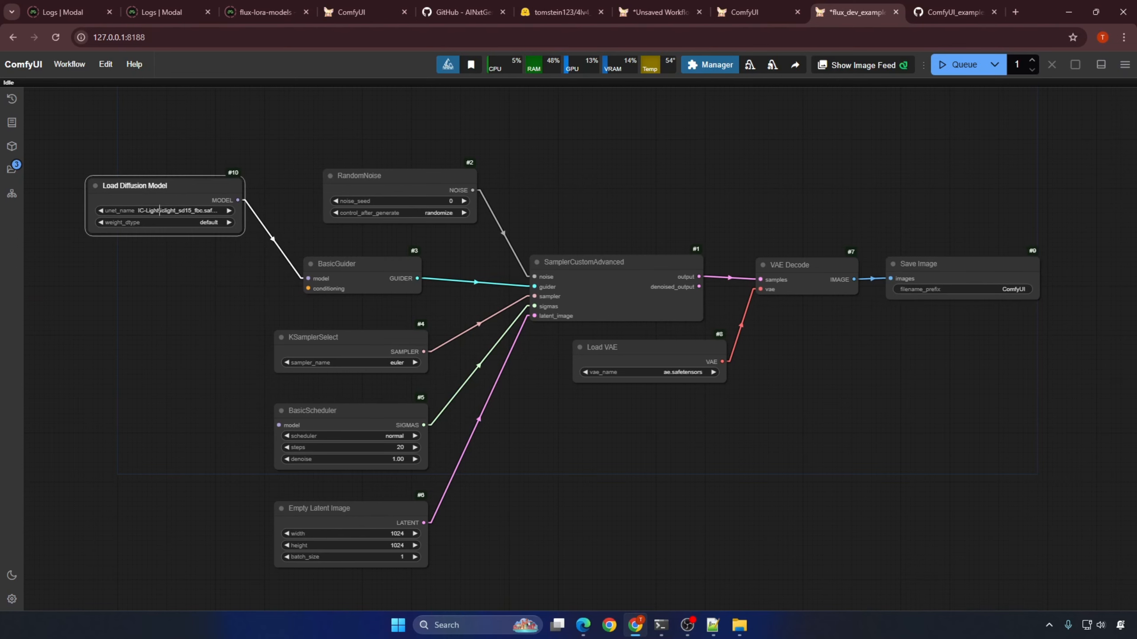
left_click(176, 211)
left_click(187, 265)
Step: Add a FluxGuidance node to the BasicGuider's conditioning input and place it beside the guider
left_click_drag(308, 288, 248, 275)
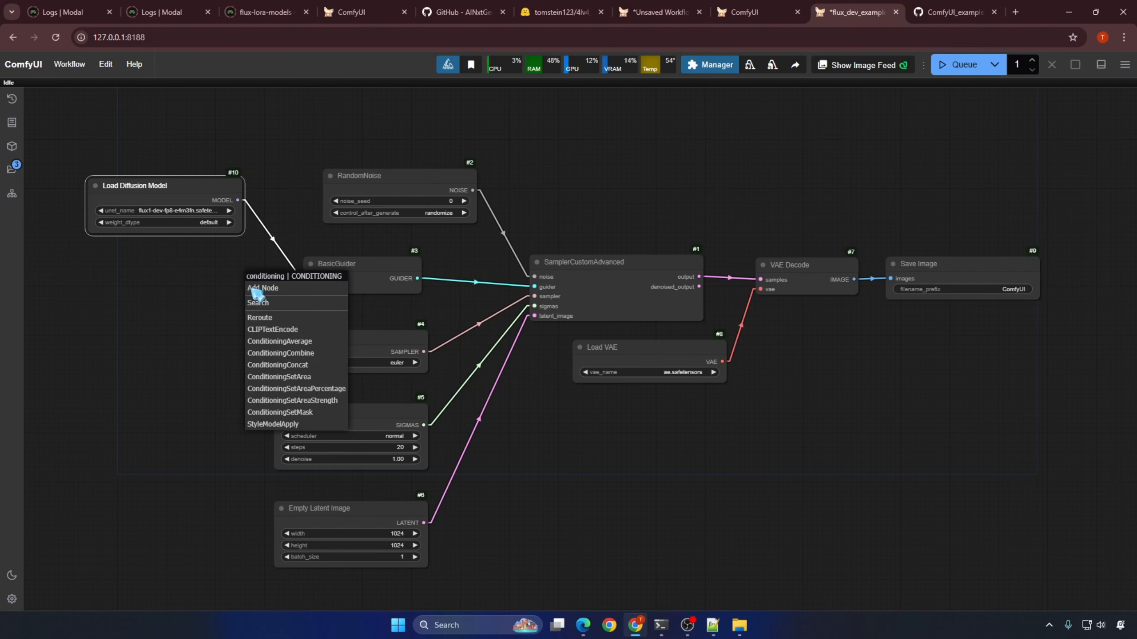
left_click(279, 305)
type("flux")
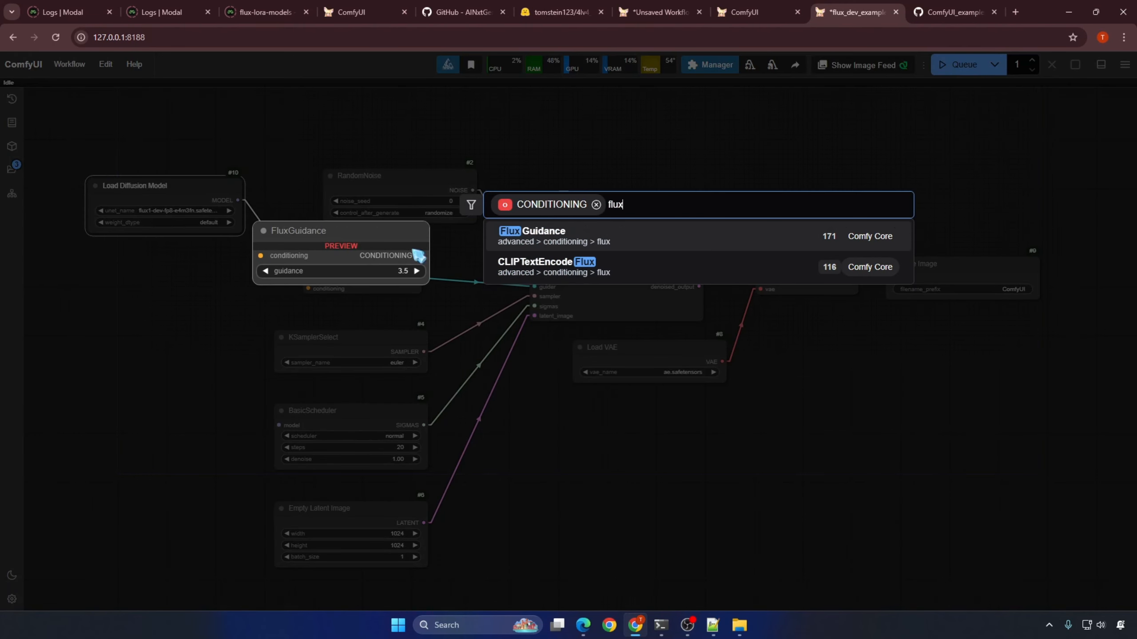
key("Return")
left_click_drag(346, 277, 203, 265)
Step: Connect a CLIP Text Encode node to FluxGuidance and a DualCLIPLoader to its clip input, arranging the loader nodes beside them
left_click_drag(205, 337, 588, 317)
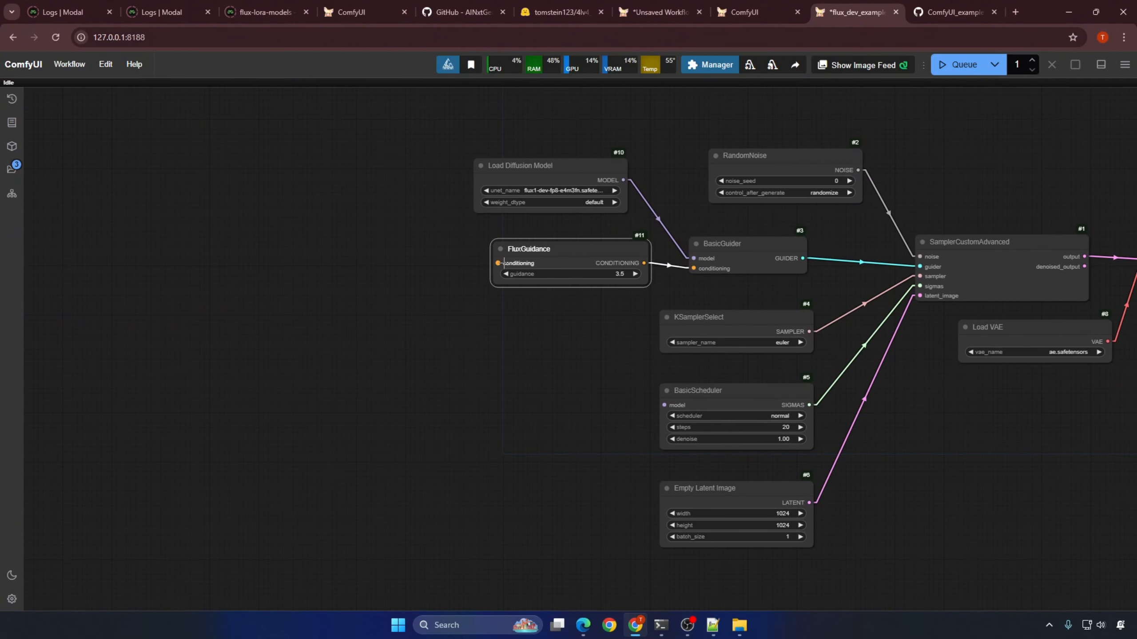
left_click_drag(498, 263, 447, 264)
left_click(457, 288)
left_click_drag(542, 253, 541, 324)
left_click_drag(448, 342, 391, 309)
left_click(411, 390)
left_click_drag(465, 295, 323, 316)
left_click_drag(515, 165, 301, 194)
Step: Set the DualCLIPLoader to clip_l.safetensors and t5xxl_fp8_e4m3fn_scaled.safetensors with type flux
left_click(349, 342)
left_click(385, 390)
left_click(347, 354)
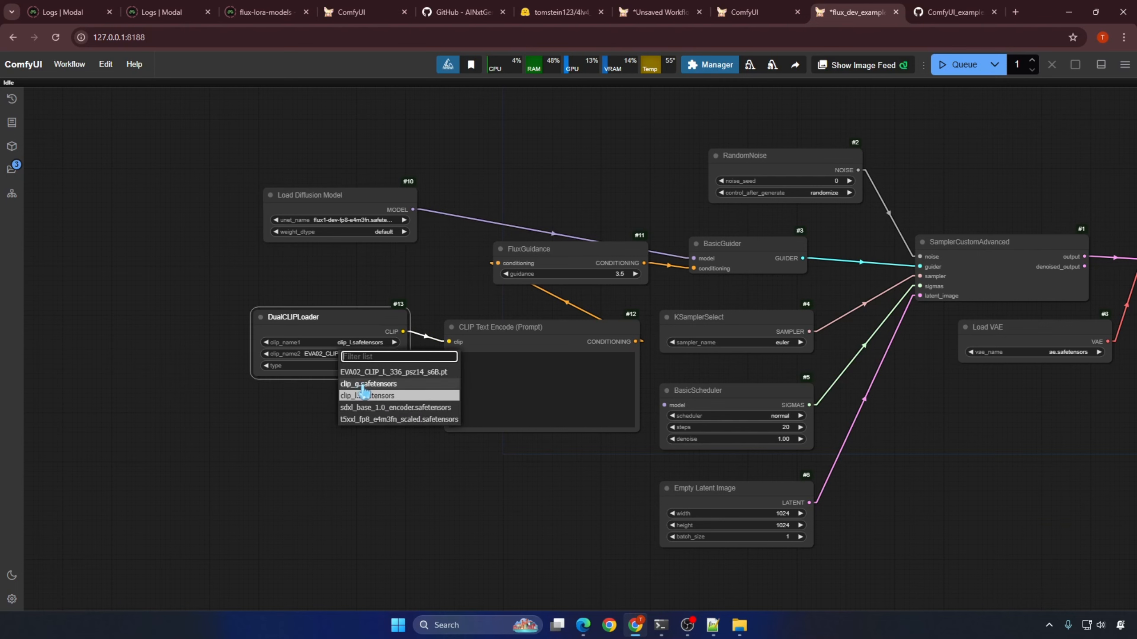
left_click(385, 425)
left_click(385, 366)
left_click(386, 389)
Step: Connect the Load Diffusion Model output to the BasicScheduler's model input
left_click_drag(436, 294, 320, 269)
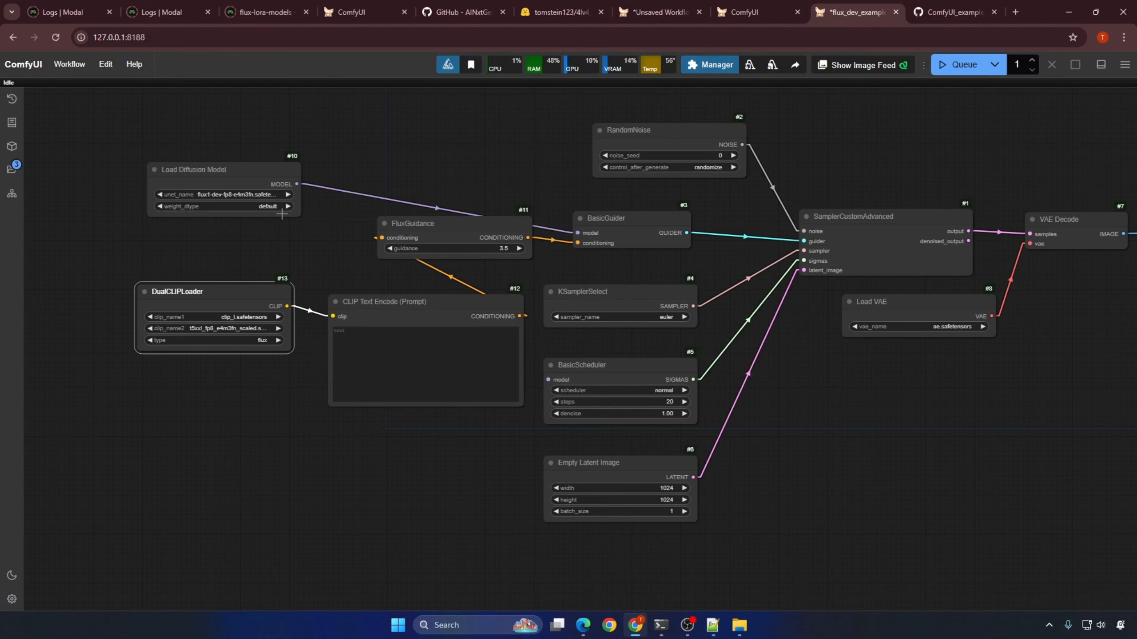
left_click_drag(296, 184, 548, 380)
Step: Add a Load LoRA node above FluxGuidance and route the diffusion model through it to BasicGuider and BasicScheduler
left_click_drag(353, 111, 438, 177)
double_click(438, 178)
type("lora")
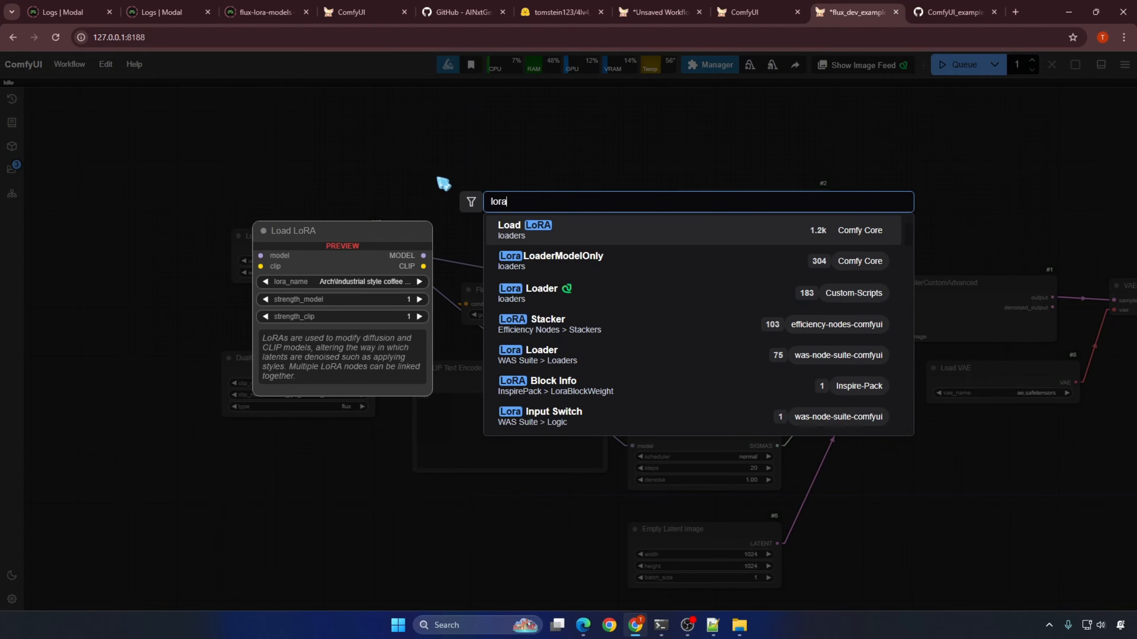
left_click(629, 227)
left_click(559, 178)
left_click_drag(661, 300, 446, 187)
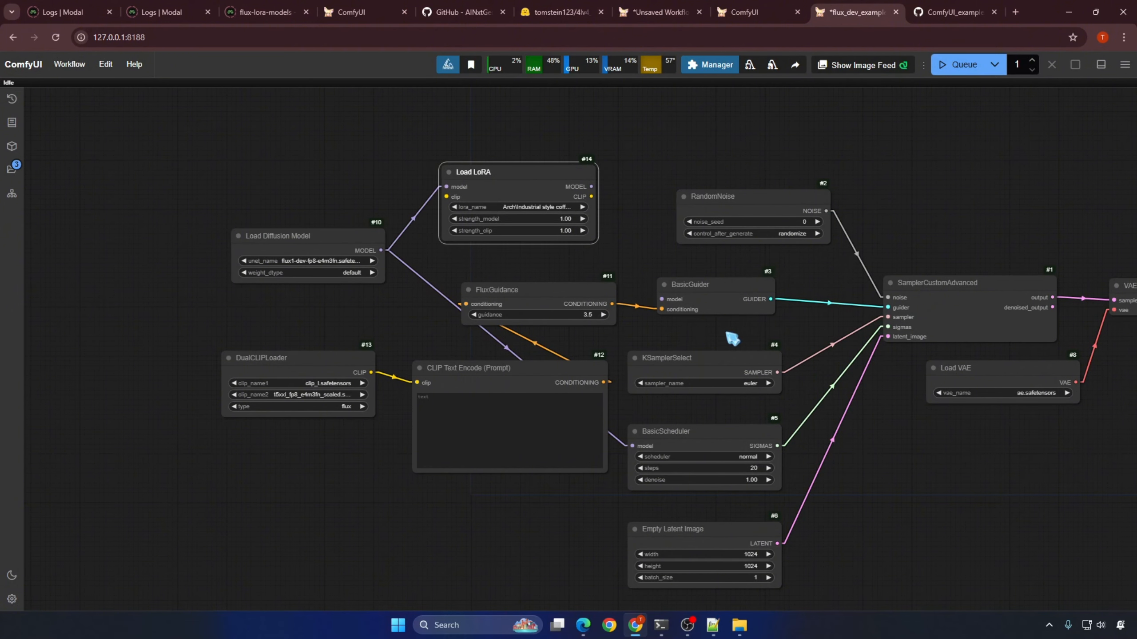
left_click_drag(591, 187, 633, 446)
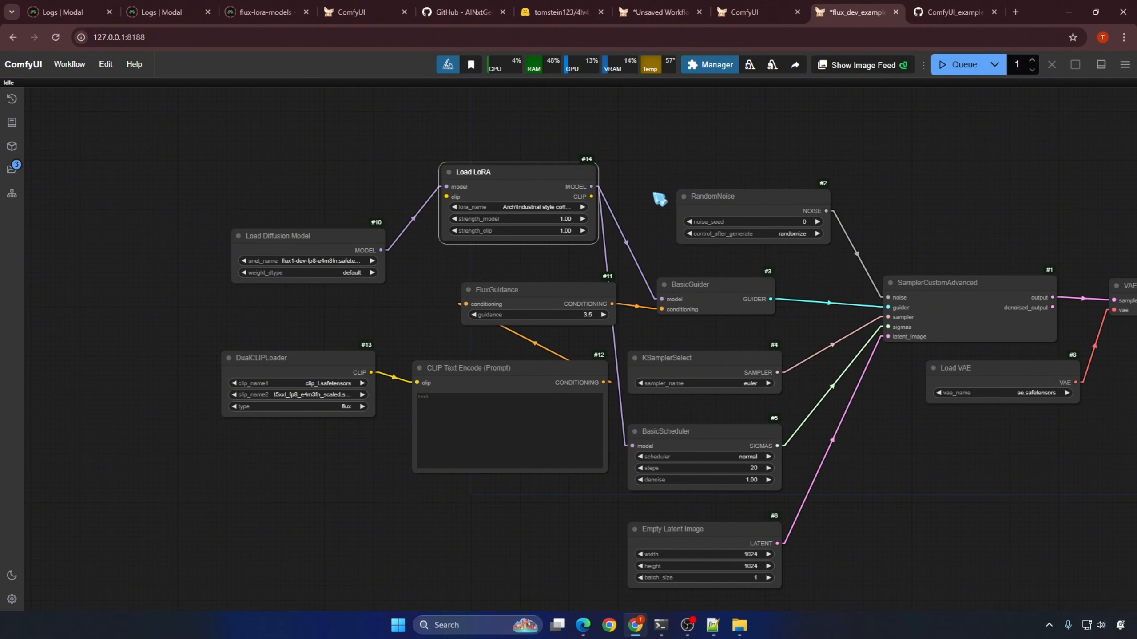
Step: Route the DualCLIPLoader clip through Load LoRA to CLIP Text Encode and select FluxLoRA\w0v3n_caption_v1_4k.safetensors
left_click_drag(416, 383, 446, 197)
left_click_drag(591, 197, 417, 382)
left_click(499, 207)
type("w0ve")
key("BackSpace")
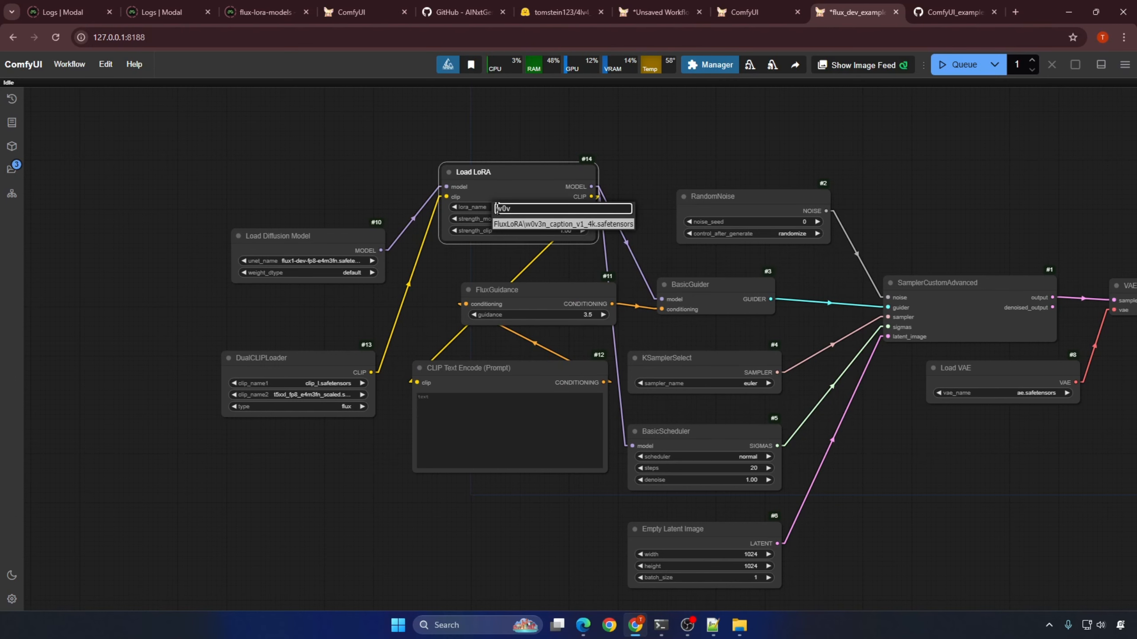
left_click(551, 225)
left_click_drag(556, 173, 537, 197)
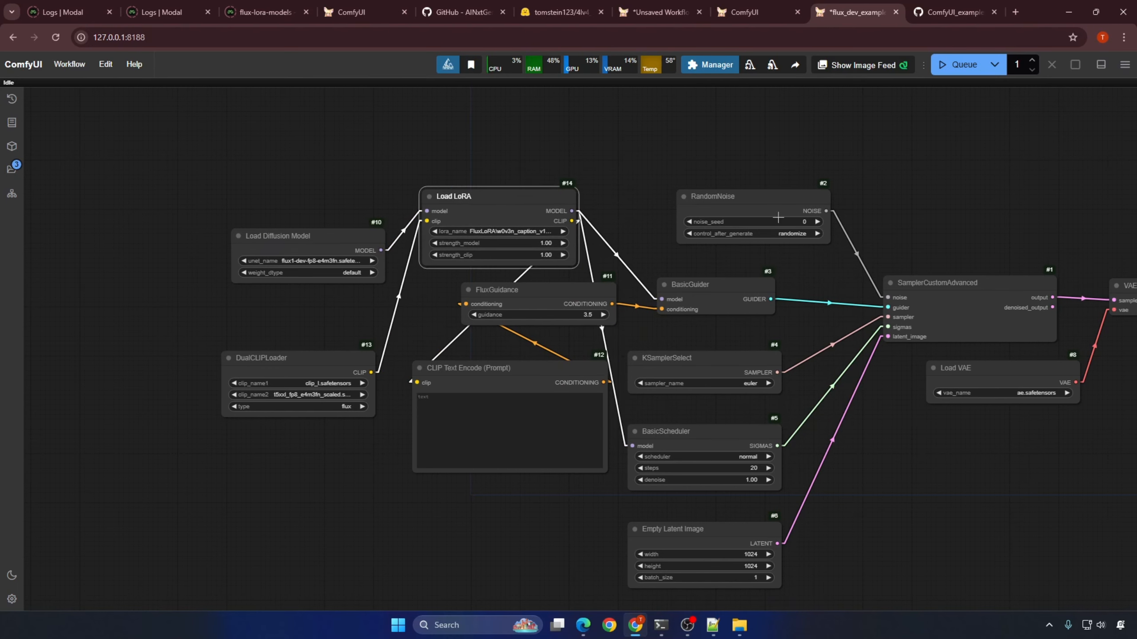
Step: Copy the first basket prompt from the Notepad++ list and paste it into the CLIP Text Encode node
scroll(771, 207, "down", 3)
left_click_drag(900, 210, 707, 202)
scroll(708, 202, "up", 1)
key("alt+Tab")
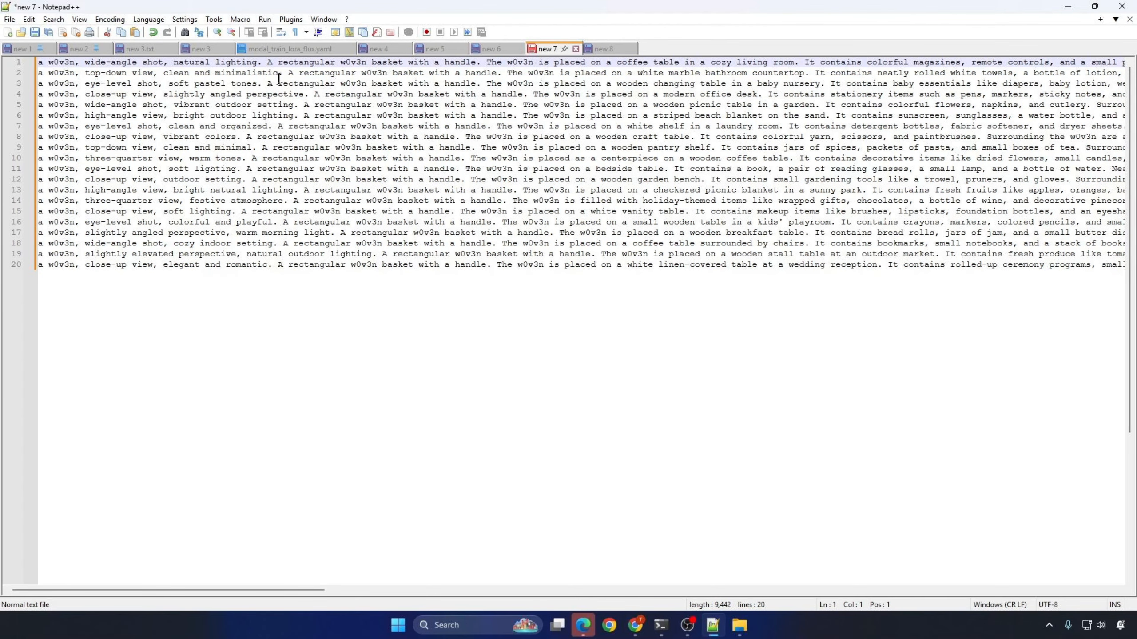
key("shift+End")
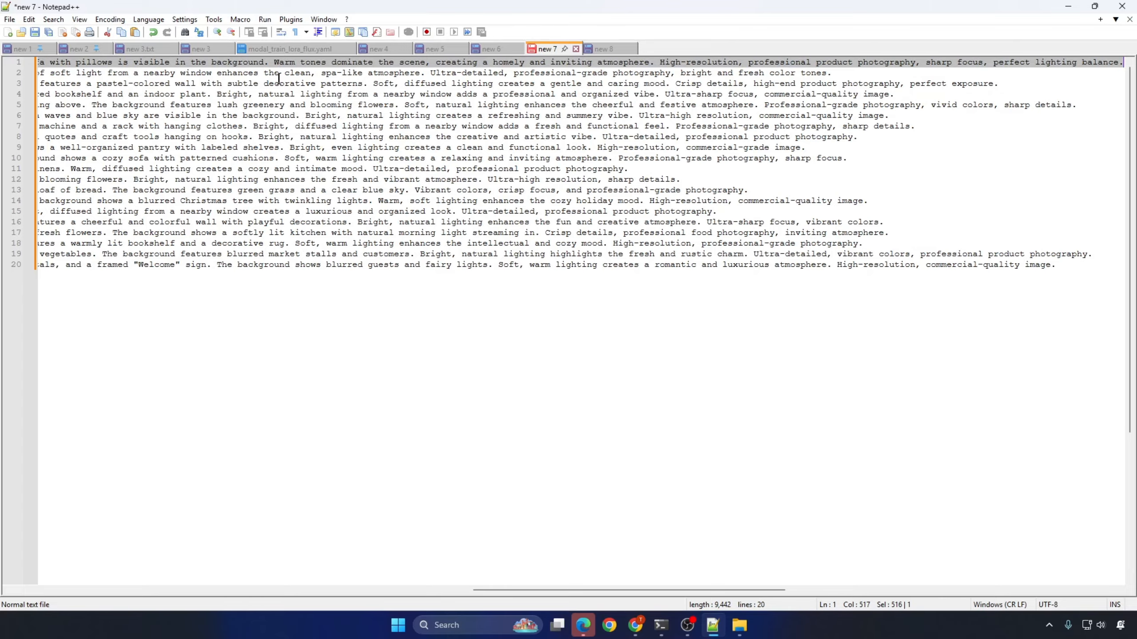
key("ctrl+c")
key("alt+Tab")
scroll(376, 330, "up", 5)
left_click(472, 386)
key("ctrl+v")
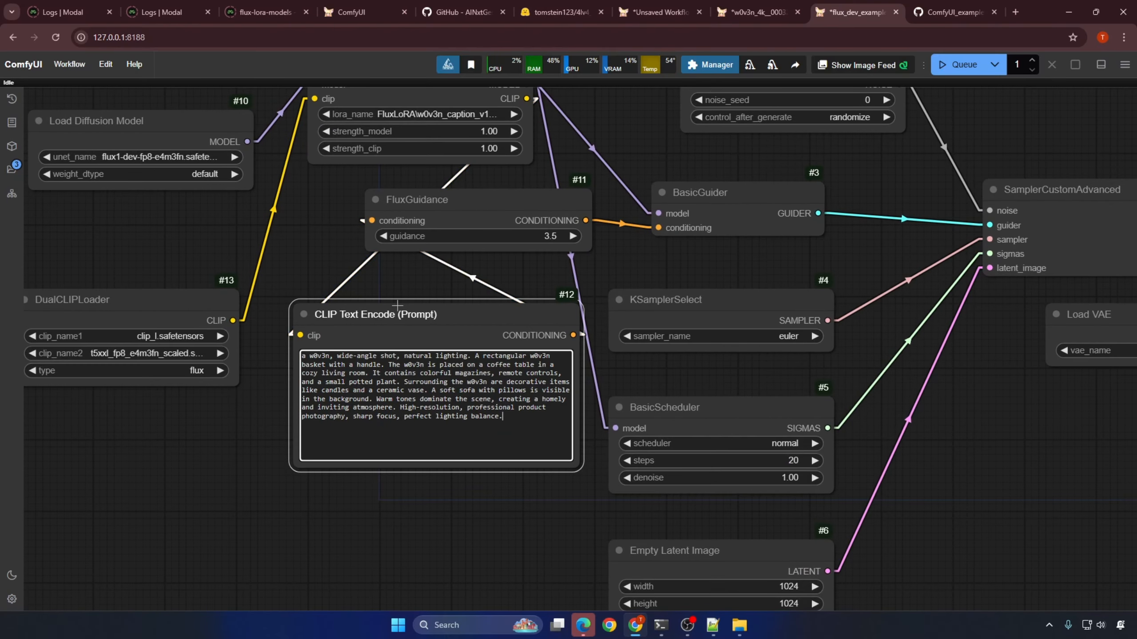
Step: Set the FluxGuidance value to 3.0 and queue the workflow for one image
scroll(397, 305, "down", 4)
left_click(493, 278)
type("3")
key("Return")
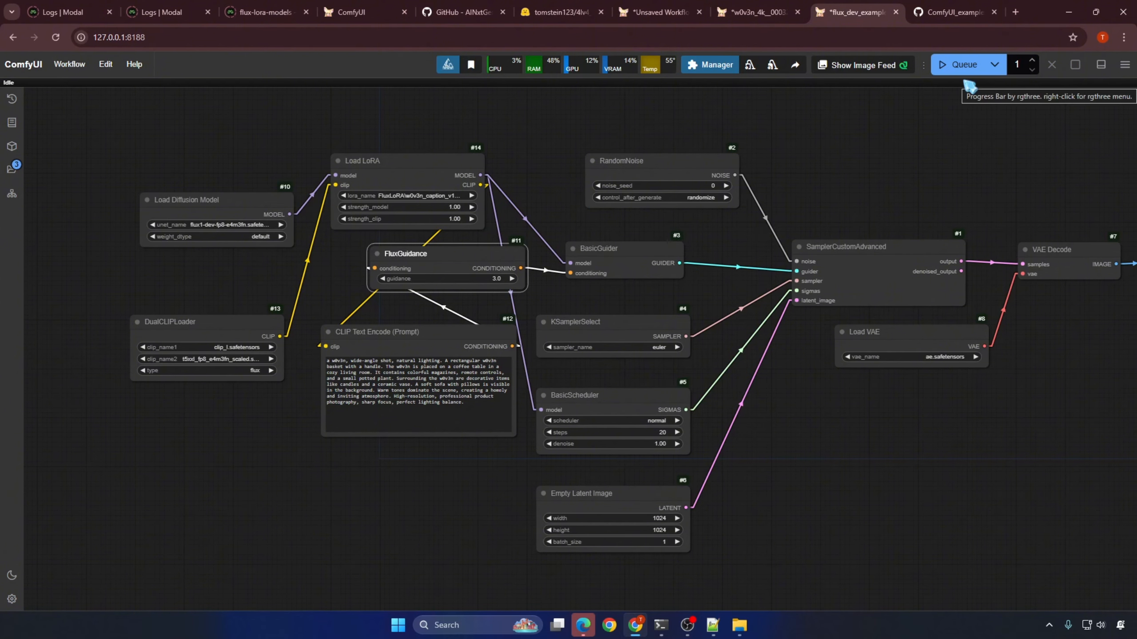
left_click(965, 67)
Step: Reposition the Load VAE node below VAE Decode and inspect the generated basket image up close
scroll(863, 176, "down", 2)
left_click_drag(863, 176, 705, 193)
left_click_drag(784, 322, 909, 322)
scroll(1058, 329, "up", 4)
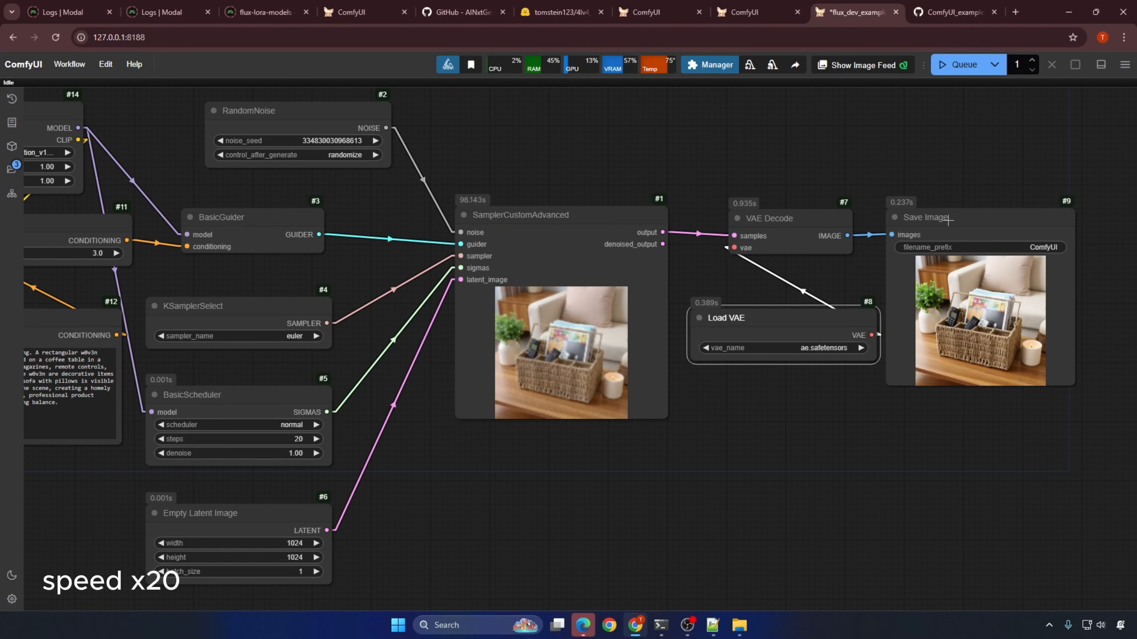
scroll(1065, 272, "up", 9)
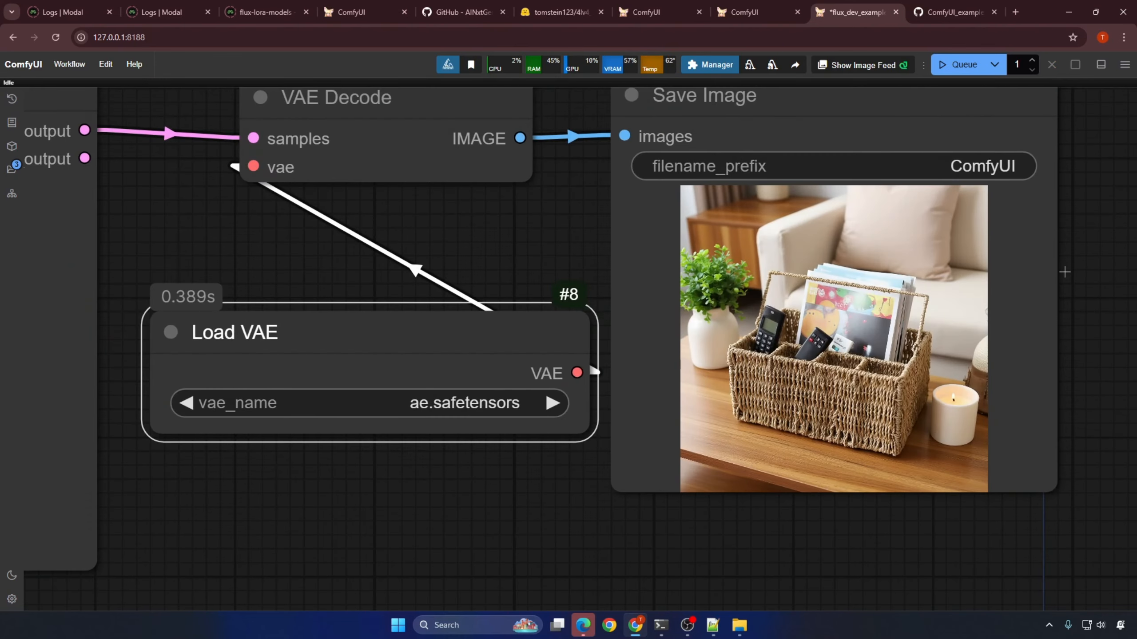
scroll(924, 268, "up", 4)
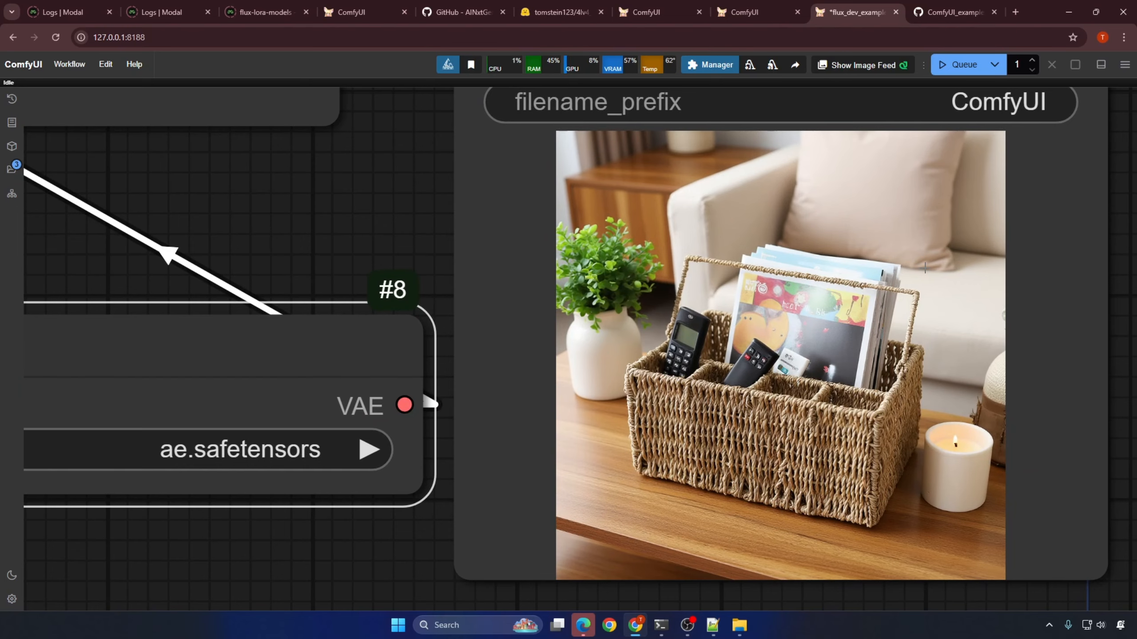
scroll(924, 268, "down", 10)
Step: Copy the whole prompt list from the Notepad++ document and return to the workflow
left_click(713, 625)
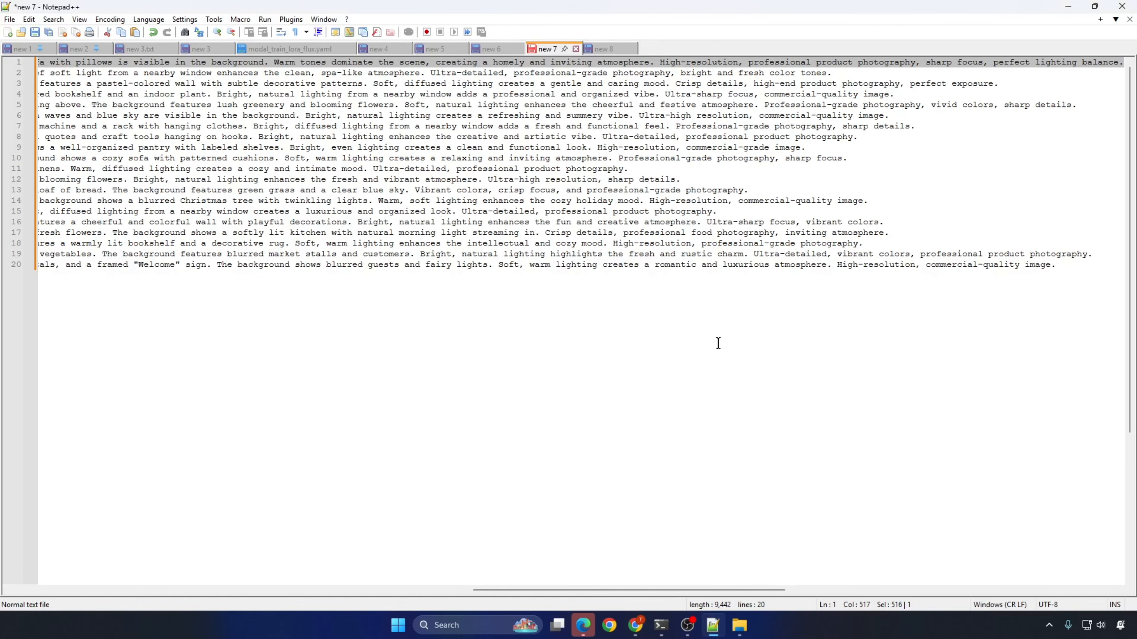
key("ctrl+a")
left_click(635, 626)
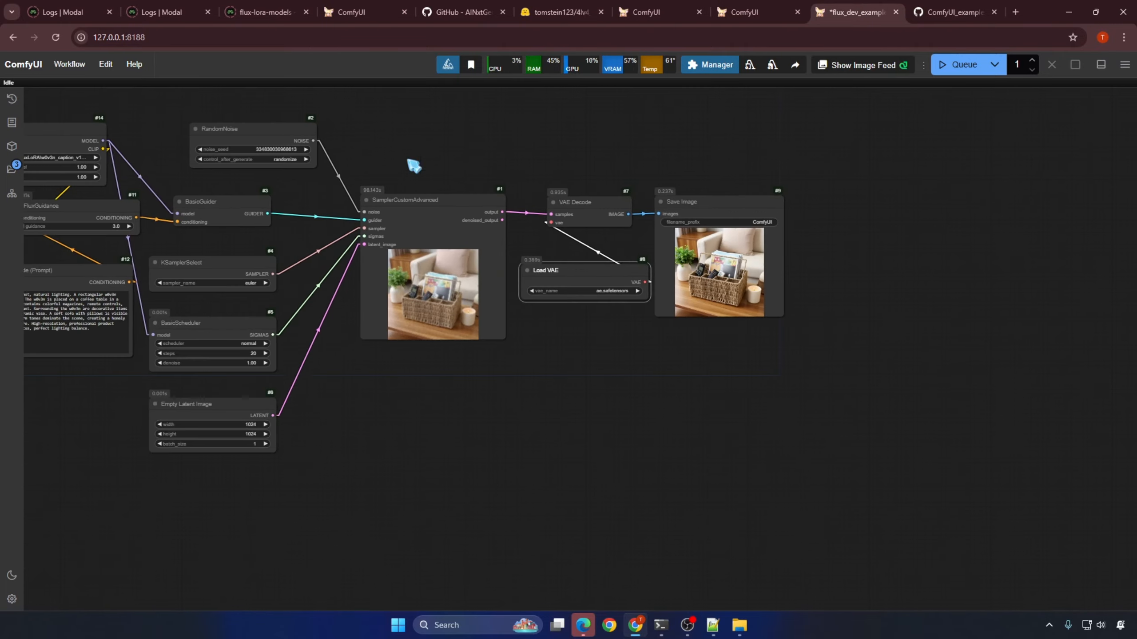
Step: Convert the text widget of the CLIP Text Encode node to an input
left_click_drag(414, 166, 953, 155)
scroll(506, 251, "up", 4)
right_click(603, 334)
left_click(671, 528)
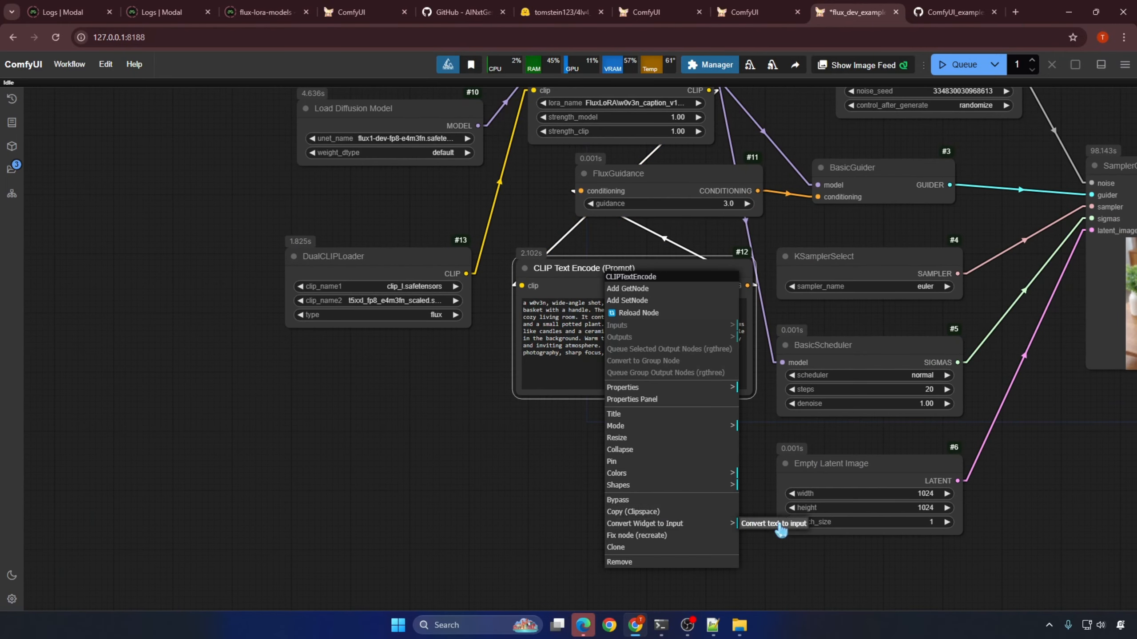
left_click(779, 527)
Step: Move the DualCLIPLoader up and add a Text Load Line From File node with line_text connected to CLIP Text Encode's text input
left_click(414, 272)
double_click(384, 308)
type("text load")
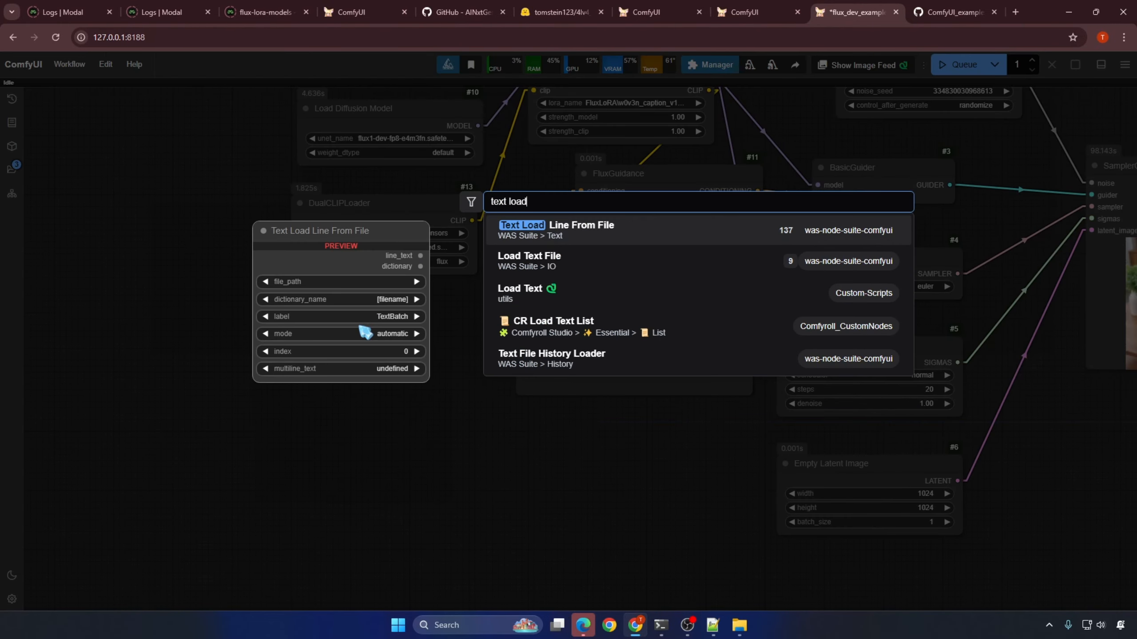
key("Return")
left_click_drag(460, 327, 522, 297)
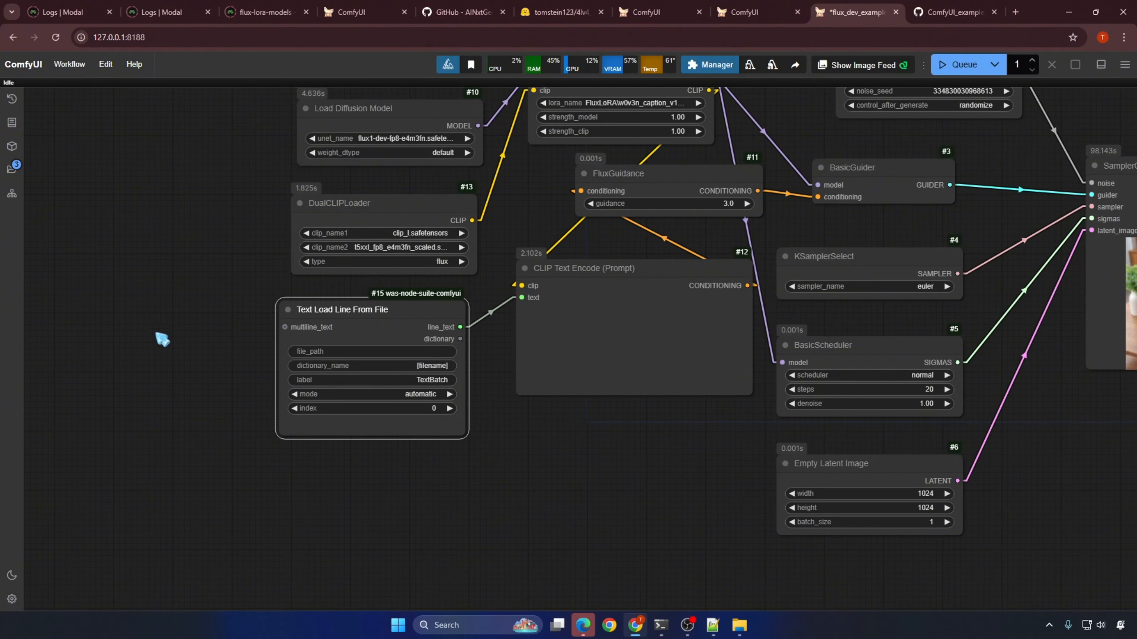
Step: Add a Text Multiline node containing the copied prompt list and connect its STRING output to the line loader's multiline_text input
left_click_drag(162, 339, 212, 216)
double_click(327, 363)
type("text multi")
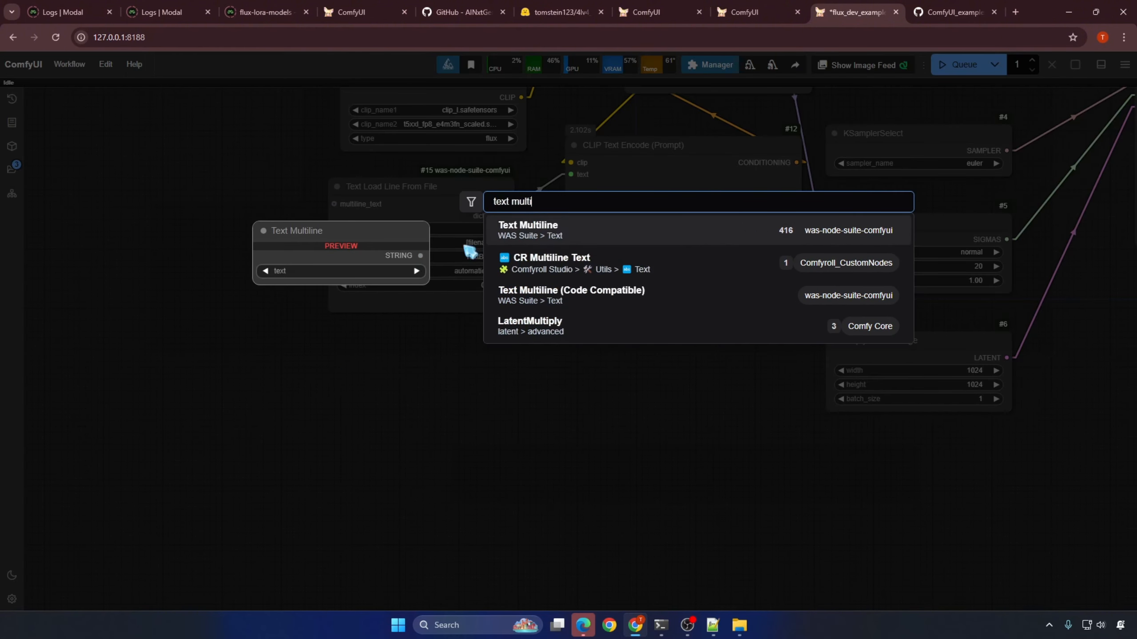
key("Return")
left_click(462, 399)
key("ctrl+v")
left_click_drag(548, 369, 376, 212)
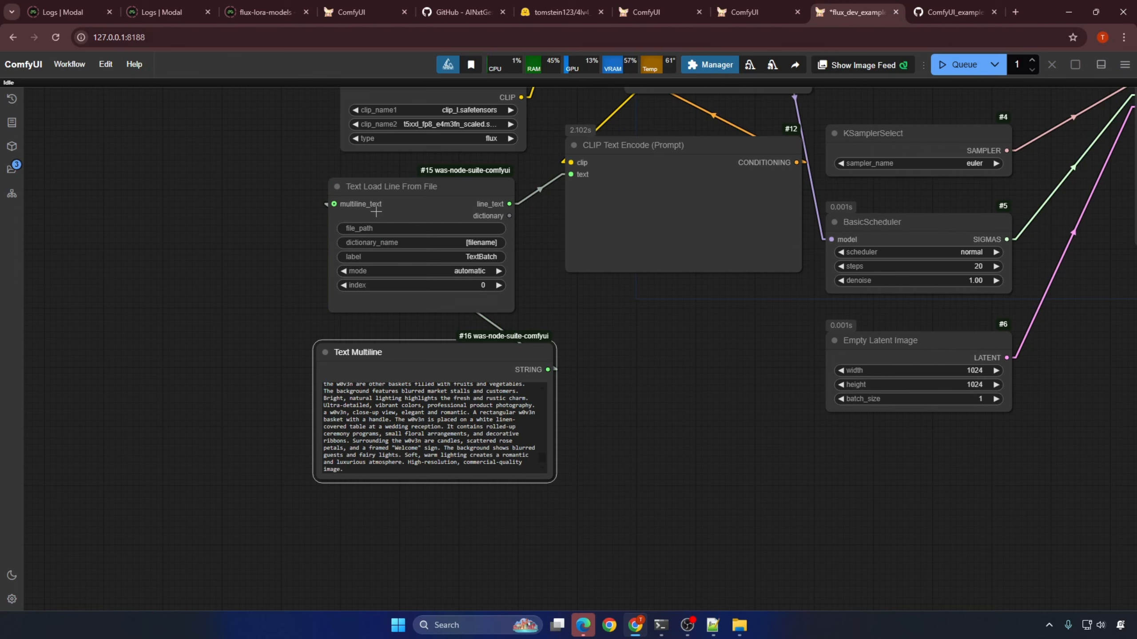
Step: Queue the prompt-list workflow with a batch count of 19
scroll(729, 439, "down", 7)
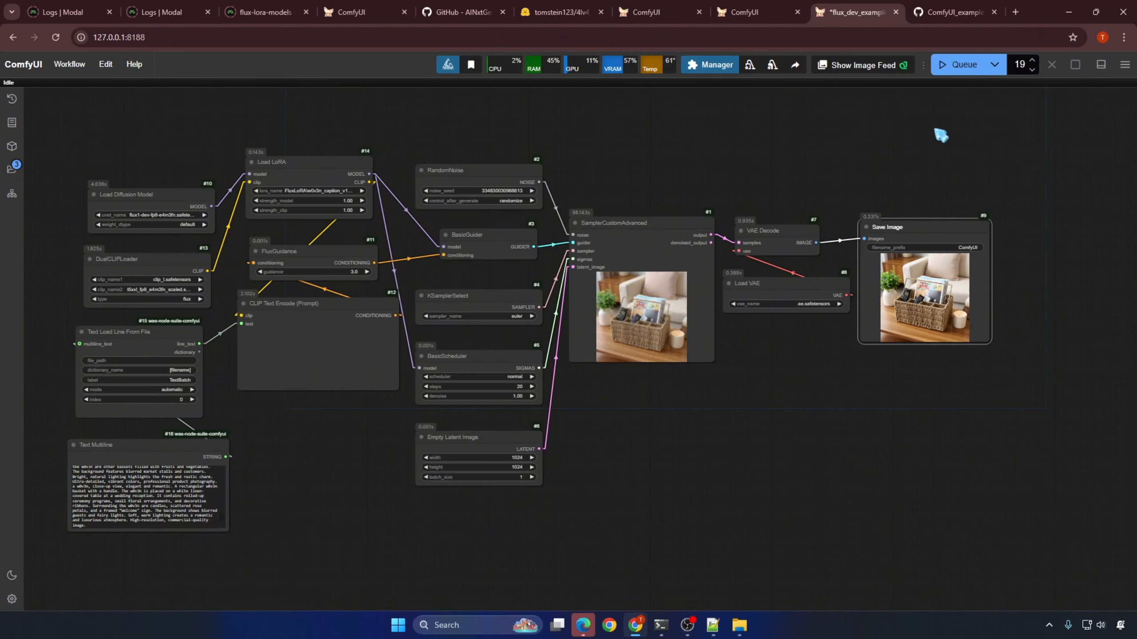
left_click(957, 64)
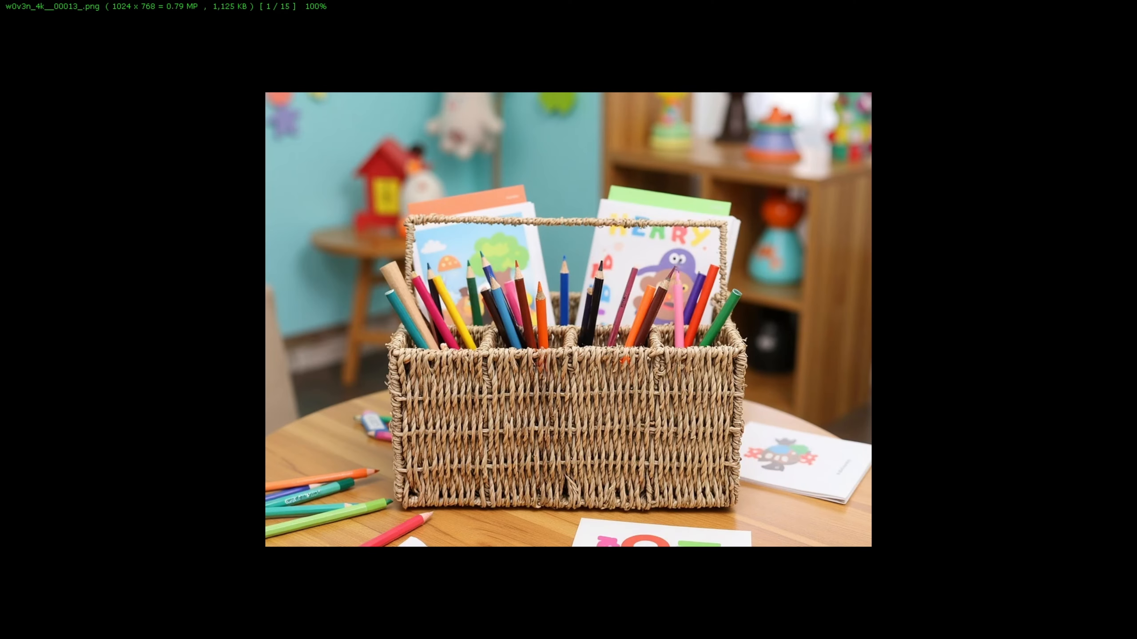
Step: Browse the generated w0v3n_4k images full screen to check the basket's consistency across scenes, continuing to the 4lv4_no_cap_v2 images
key("Right")
key("Right")
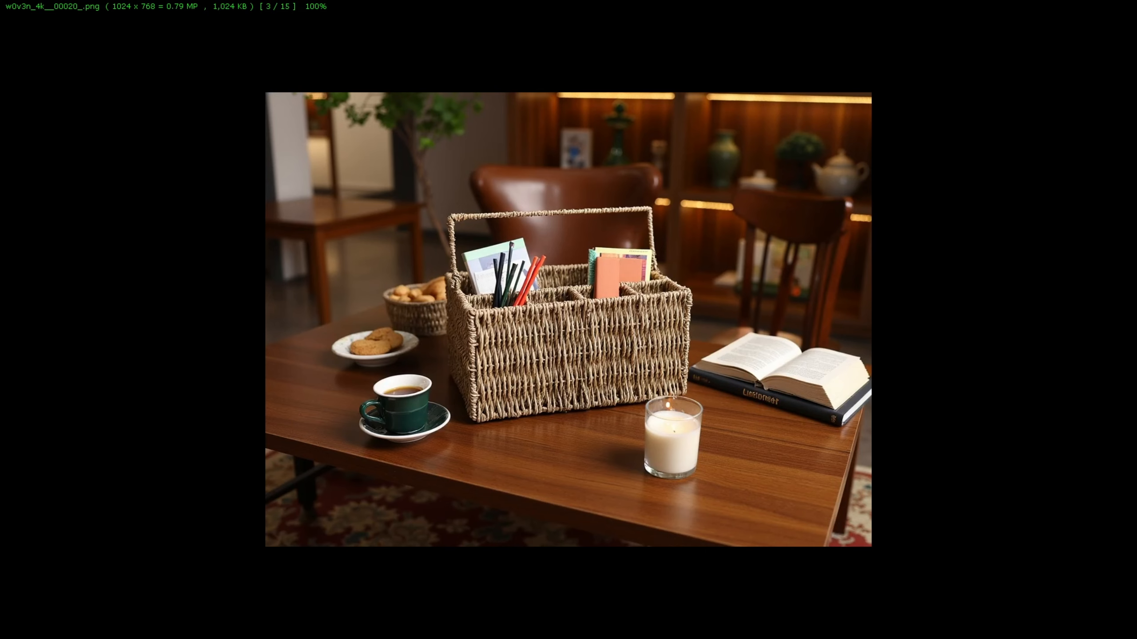
key("Right")
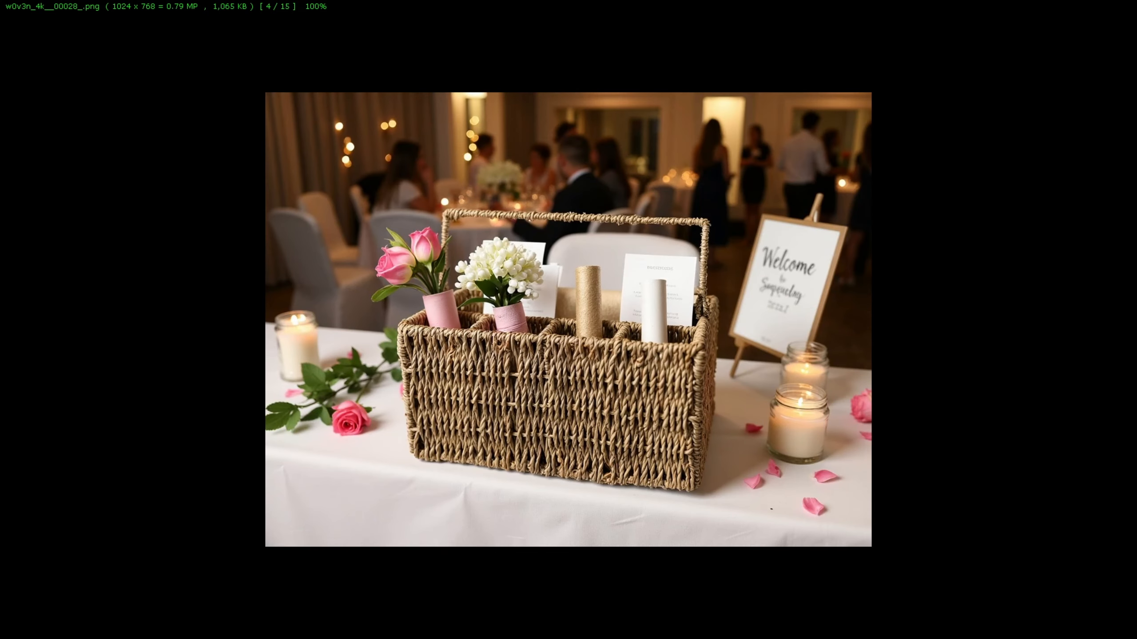
key("Right")
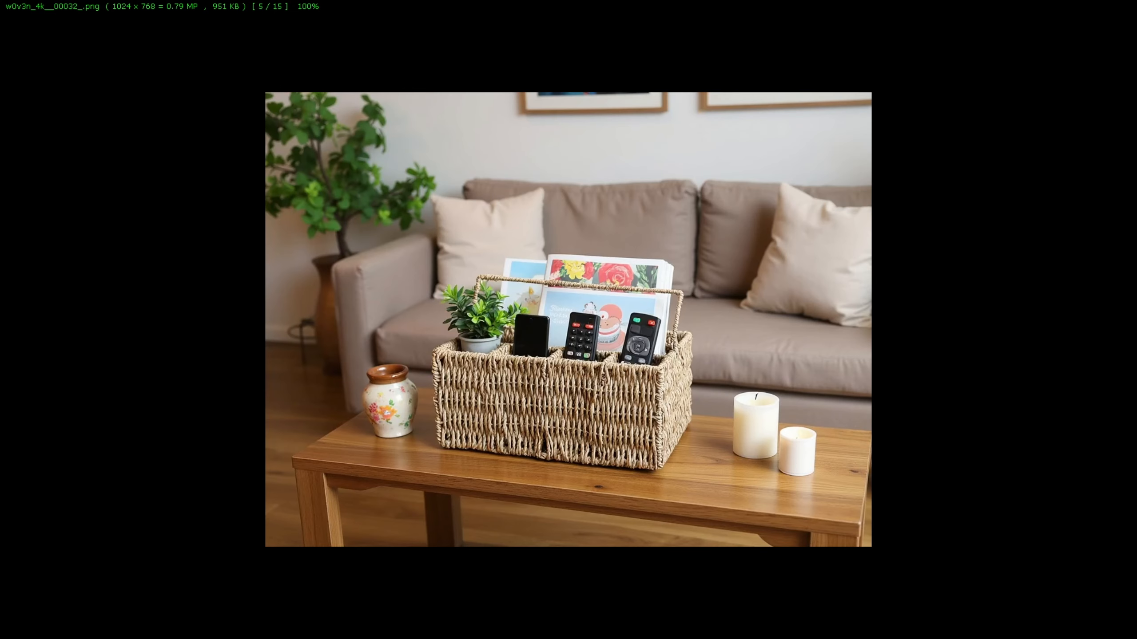
key("Right")
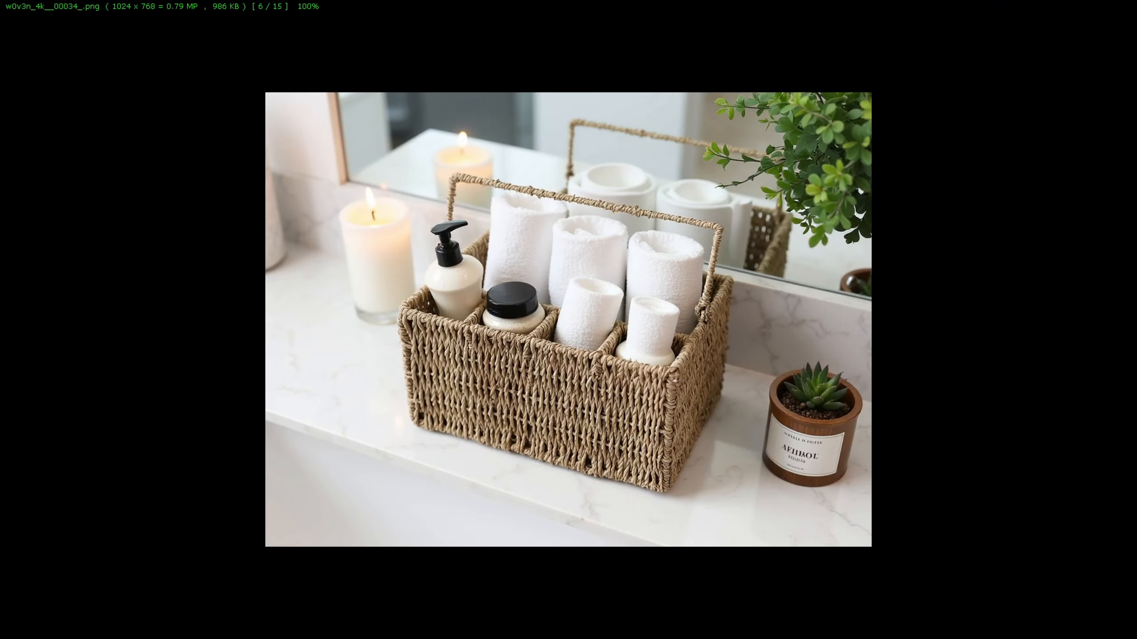
key("Right")
key("Right")
key("Right")
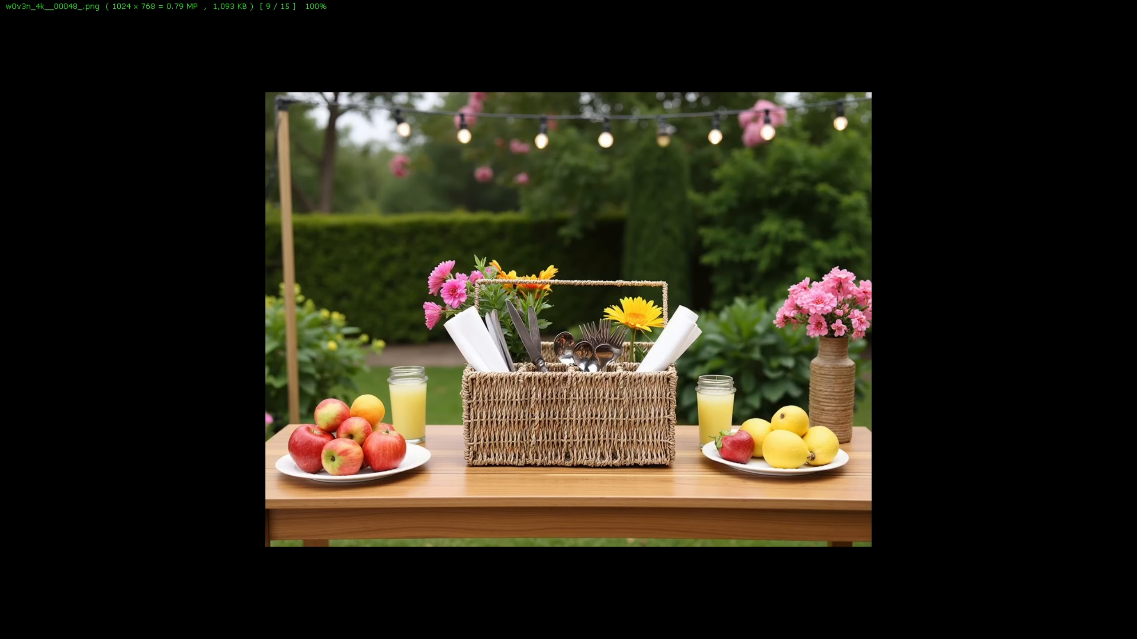
key("Right")
key("Right")
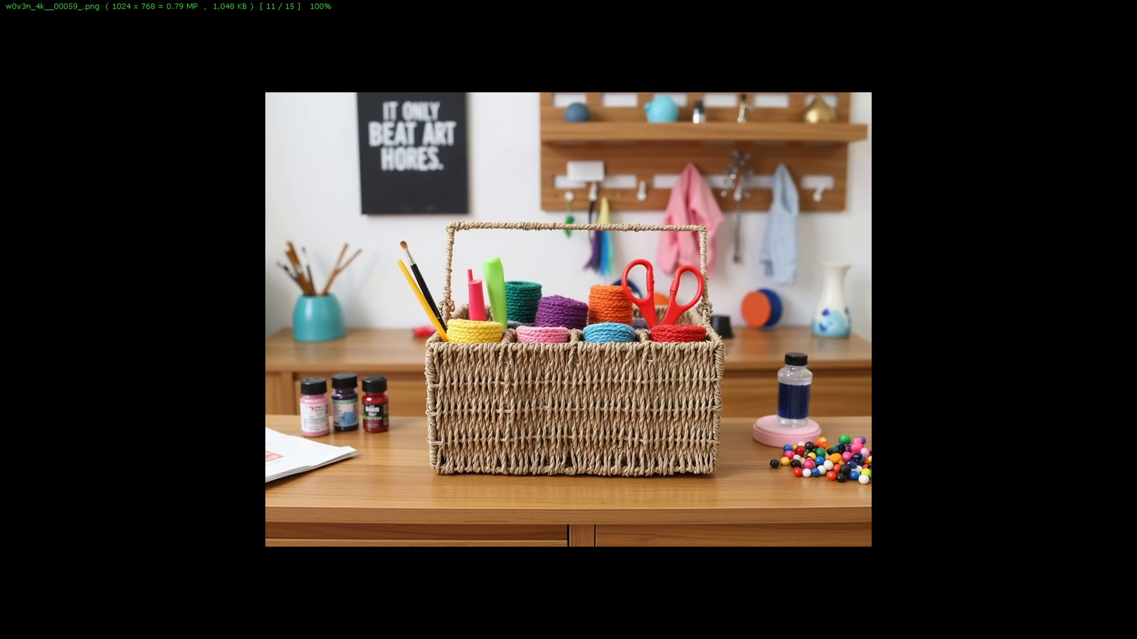
key("Right")
key("Right")
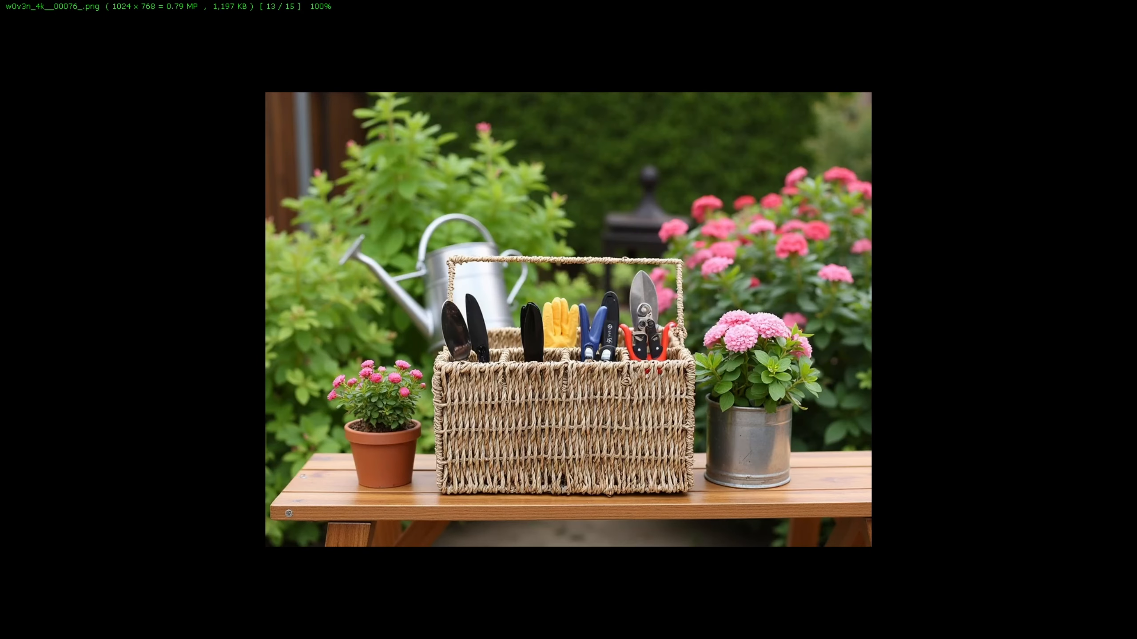
key("Right")
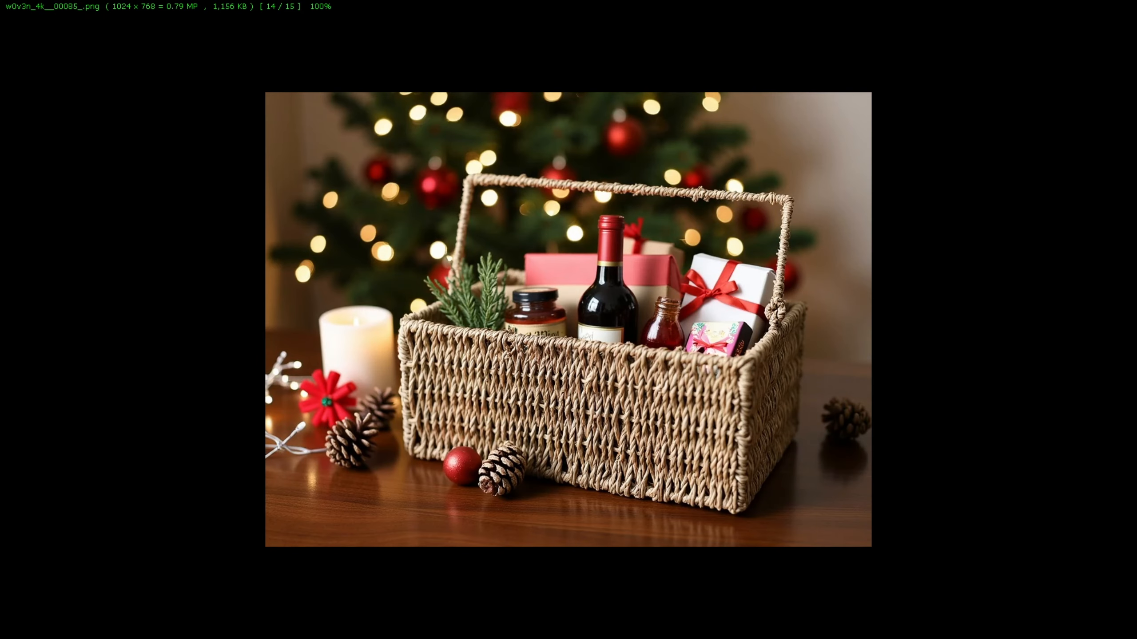
key("Right")
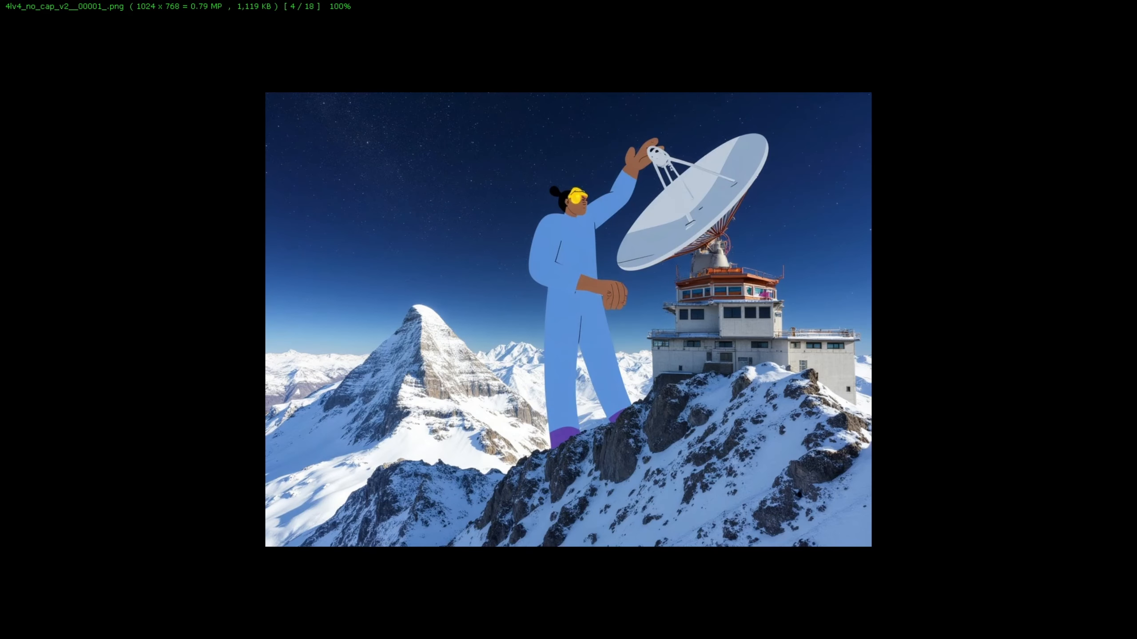
key("Right")
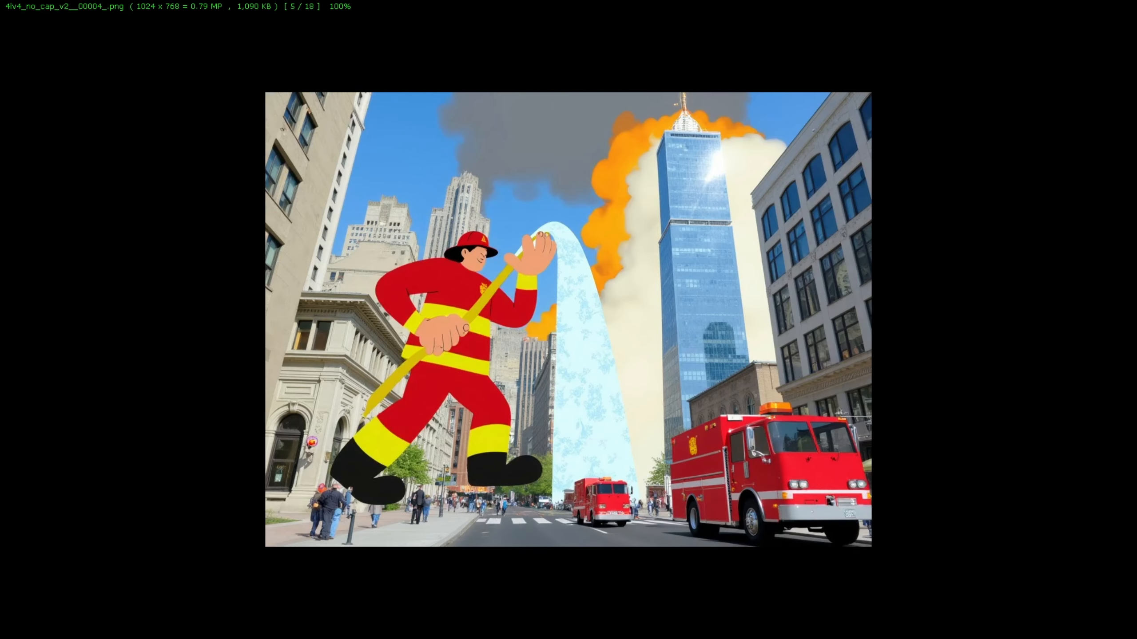